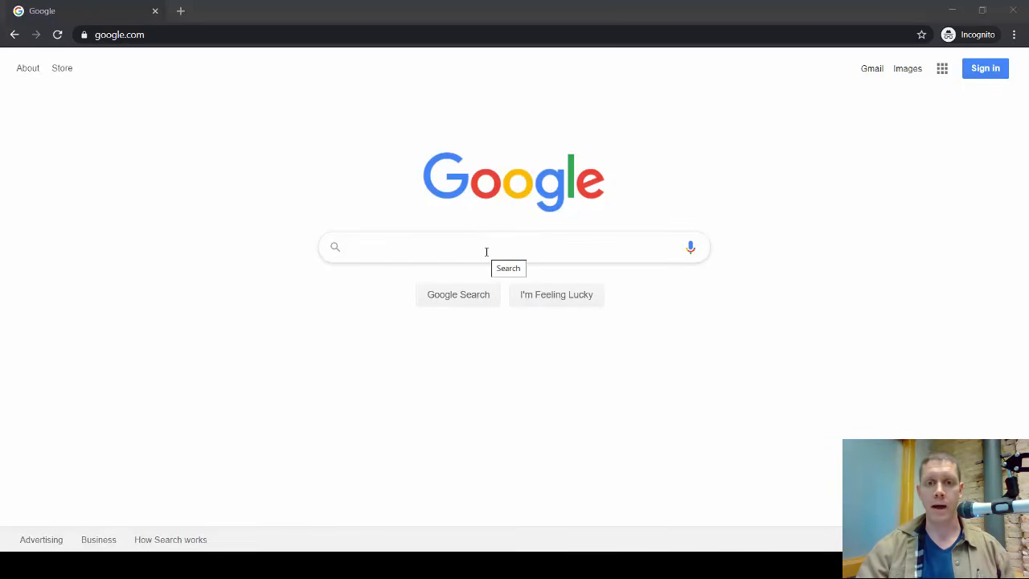
- Search Google for "google ads" and open the official Google Ads website from the results
left_click(488, 249)
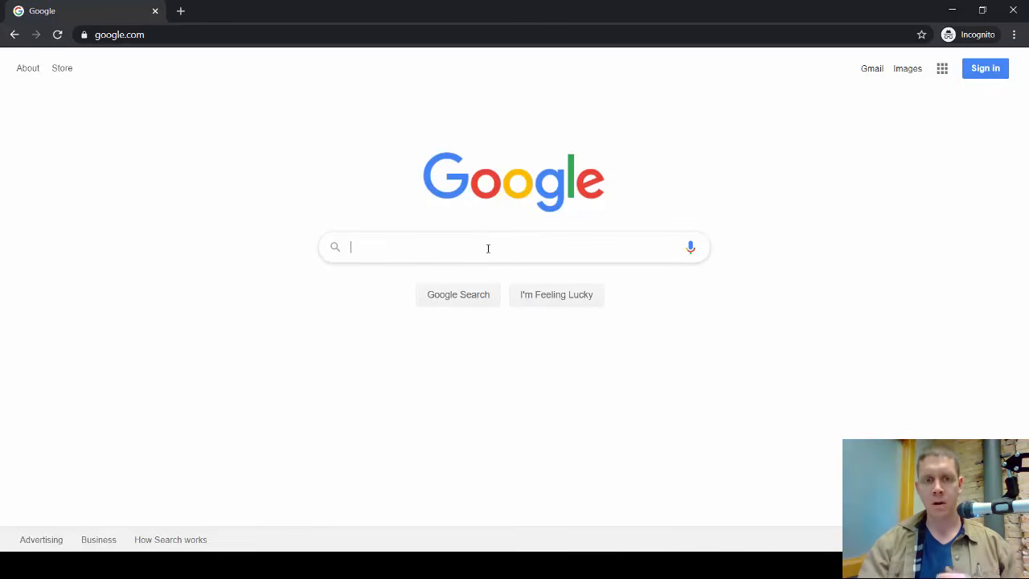
type("google ads")
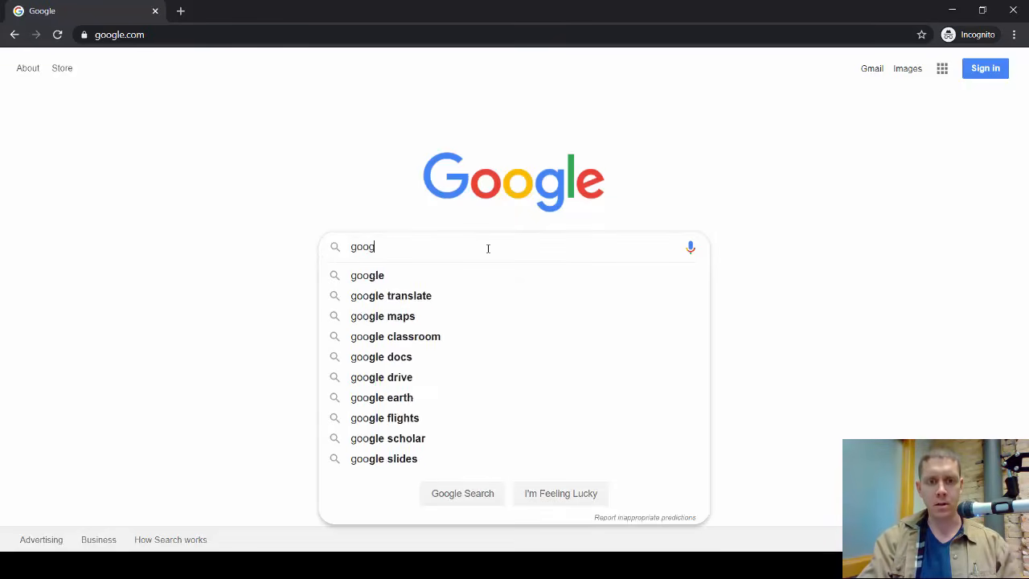
key("Return")
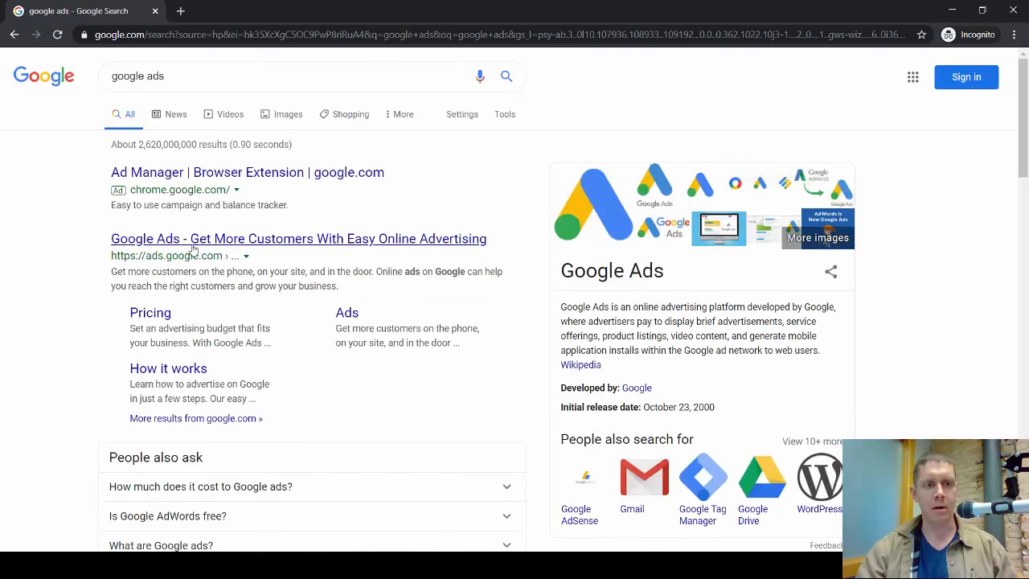
left_click(303, 240)
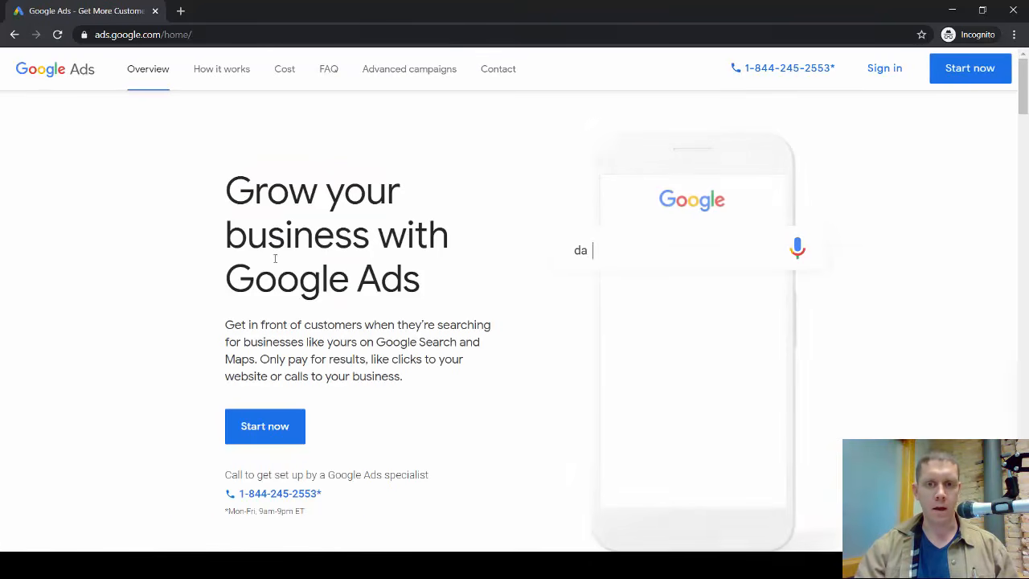
- Start the Google Ads sign-up and sign in to the listed account by filling in its saved account password
left_click(277, 431)
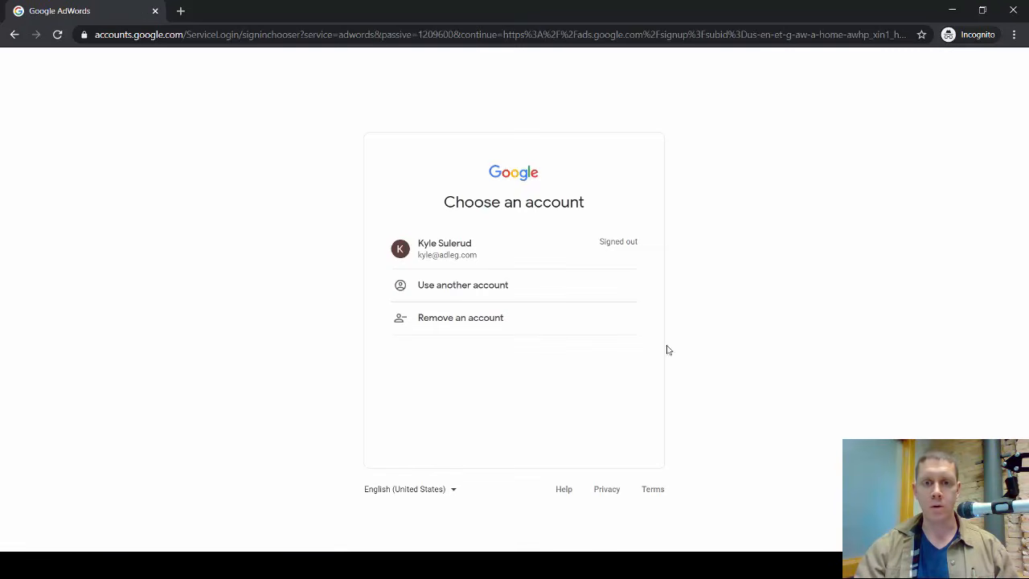
left_click(423, 239)
left_click(453, 293)
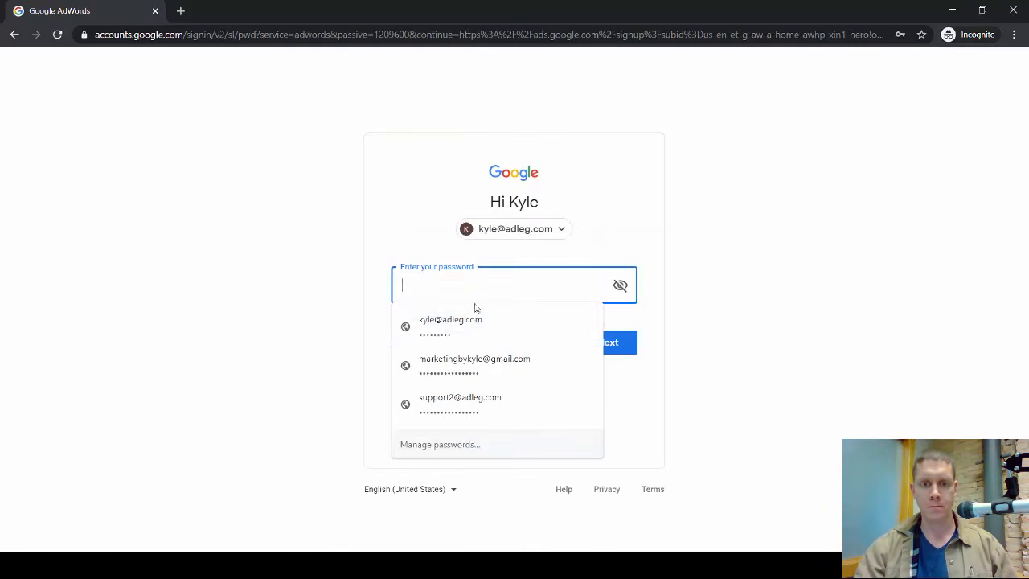
left_click(482, 326)
left_click(622, 344)
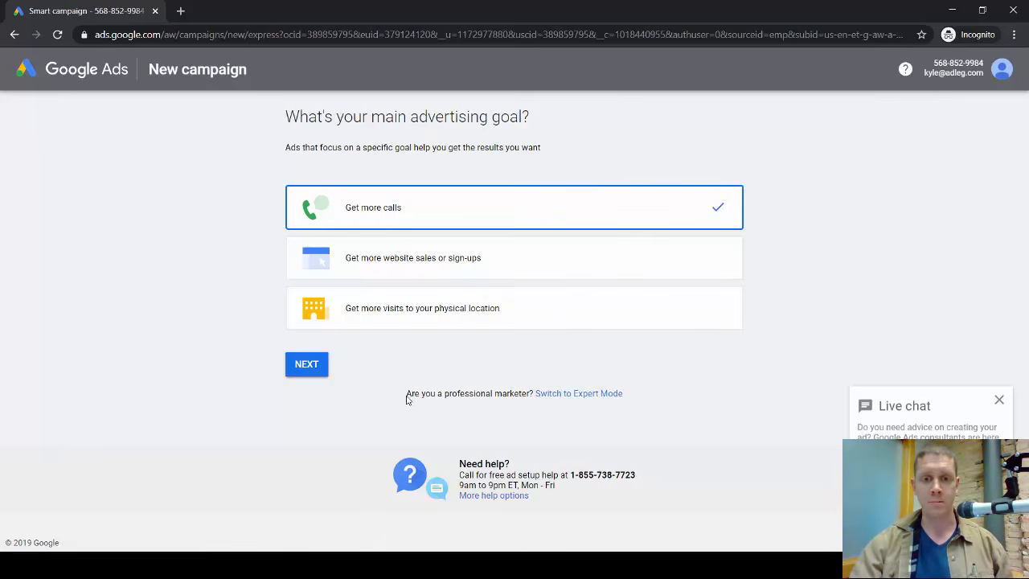
- Switch the new campaign setup to Expert Mode and choose to create a campaign without a goal's guidance
left_click_drag(408, 394, 533, 392)
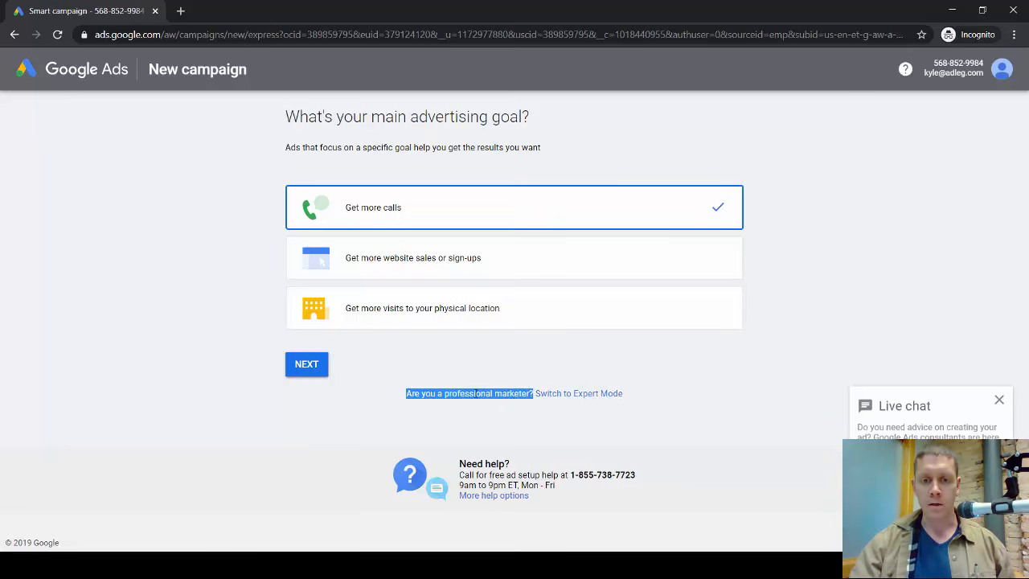
left_click(583, 394)
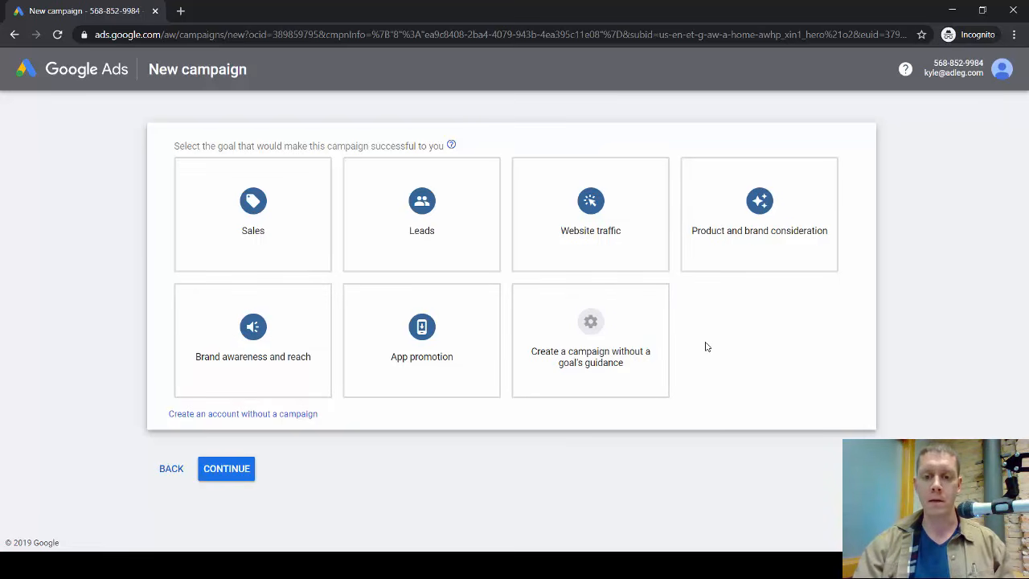
left_click(587, 344)
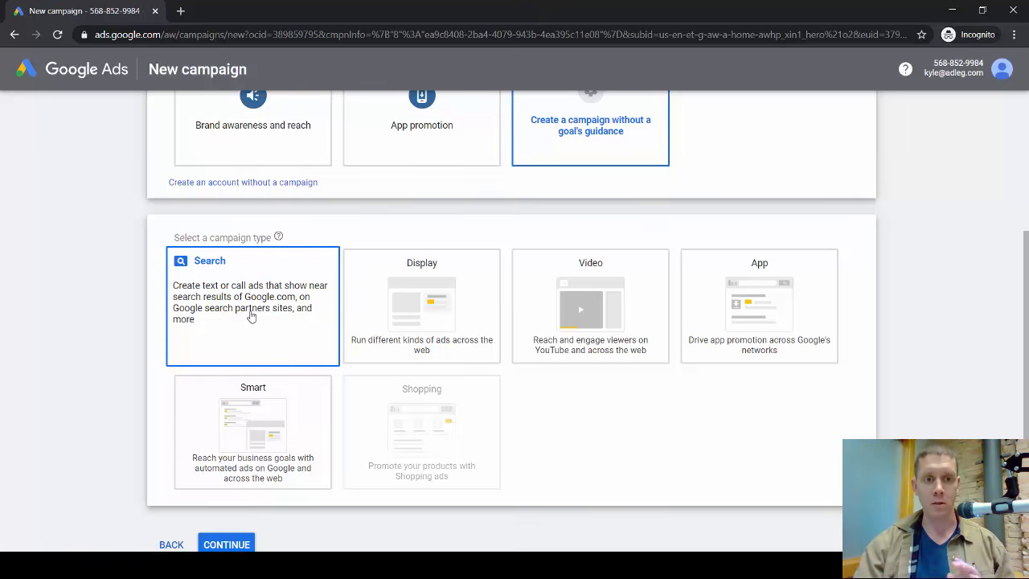
- Choose Search as the campaign type and continue to the campaign settings without selecting any desired results
left_click(250, 316)
scroll(248, 325, "down", 2)
scroll(289, 362, "down", 1)
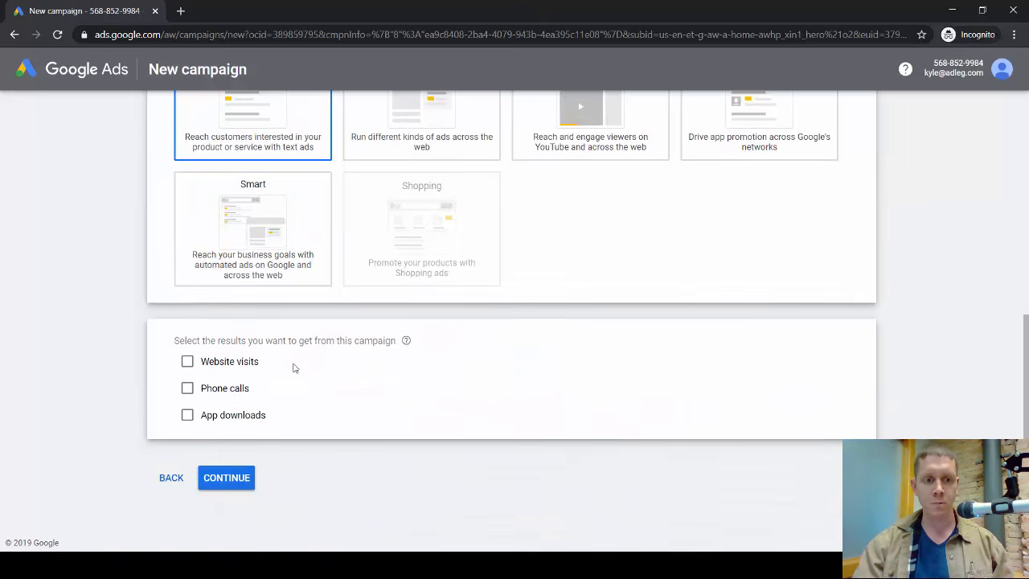
left_click(241, 478)
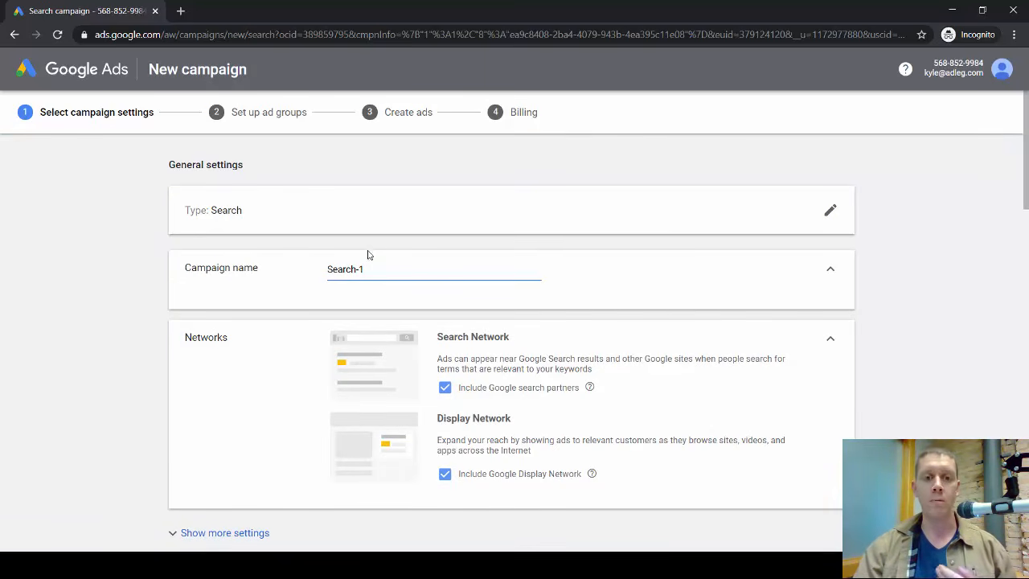
- Name the campaign "Crossfit Soulfire" and exclude the Google Display Network from its networks
left_click_drag(375, 268, 324, 277)
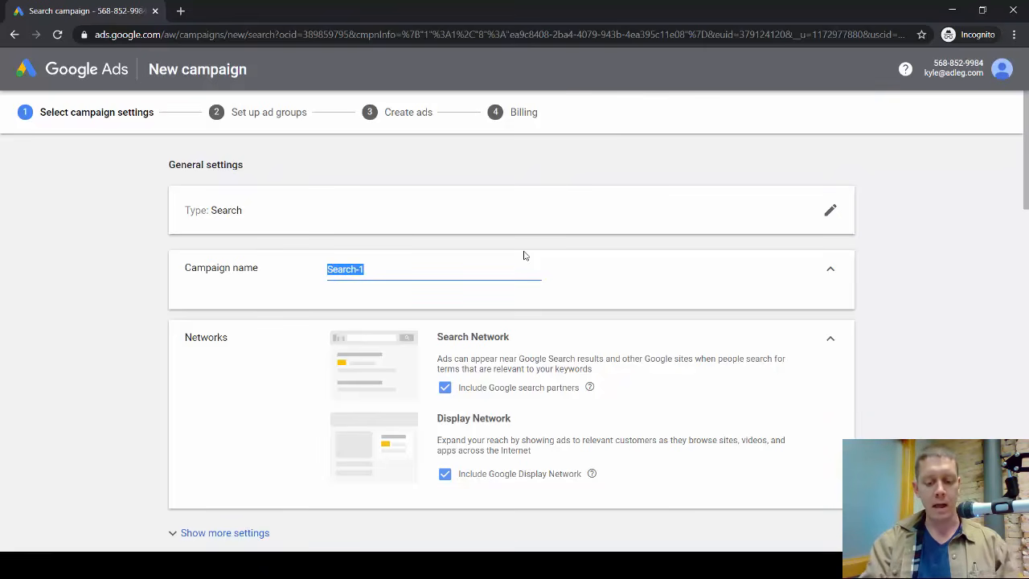
type("Croc")
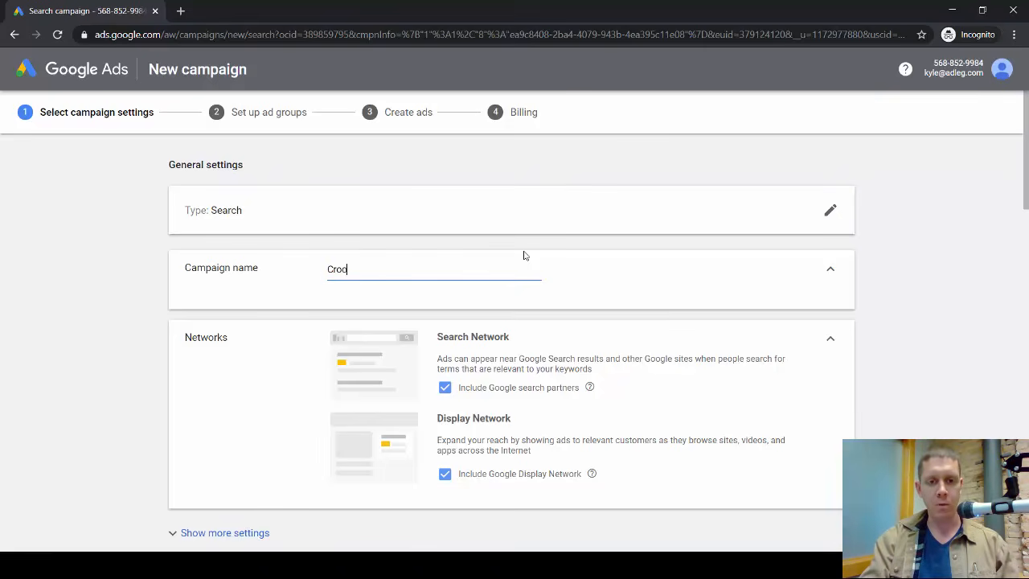
key("BackSpace")
type("ssfit")
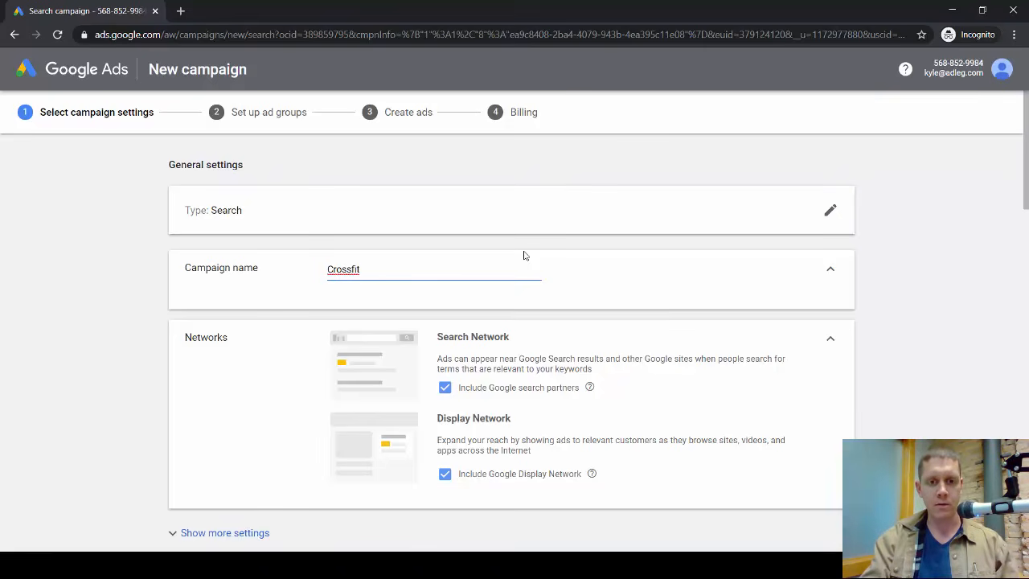
type(" Soulfire")
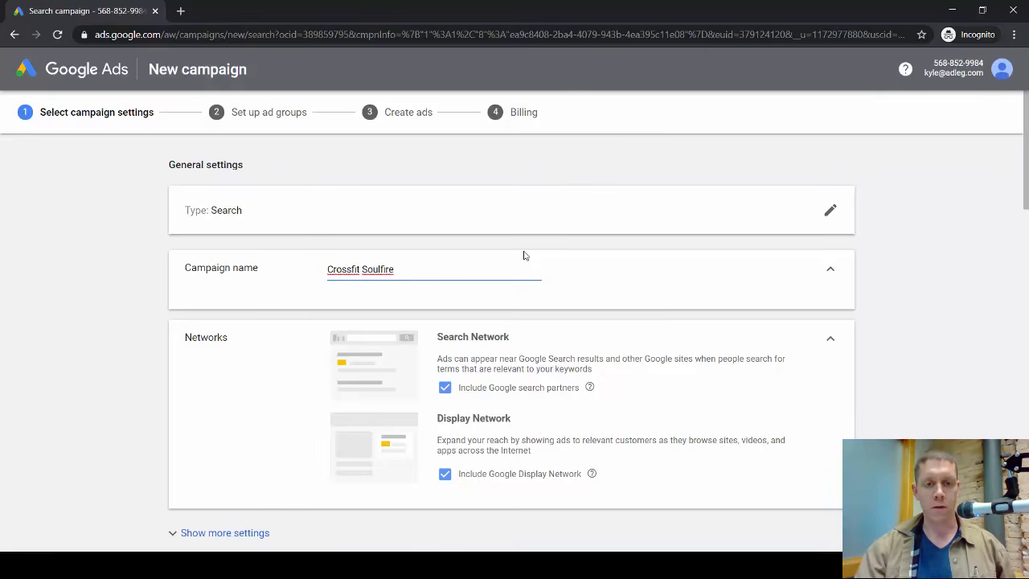
scroll(487, 236, "down", 1)
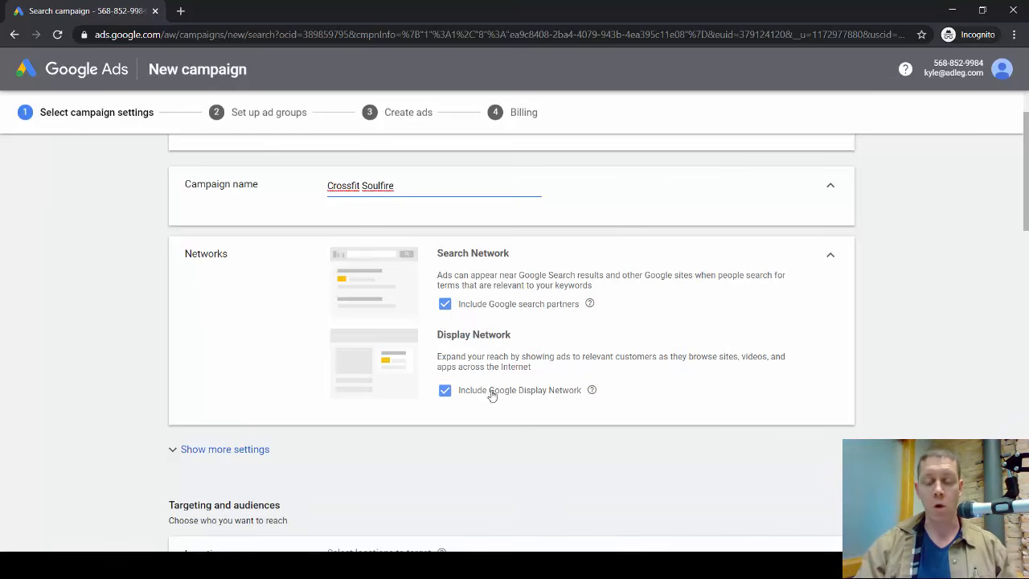
left_click(446, 391)
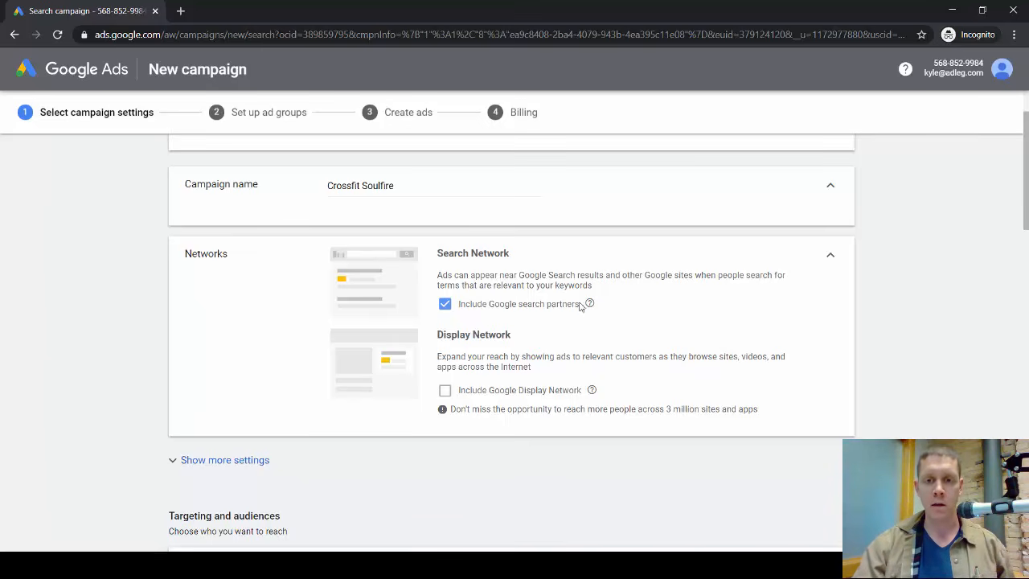
- Add the city of Grand Forks, North Dakota, United States as a targeted location of the campaign
scroll(519, 305, "down", 2)
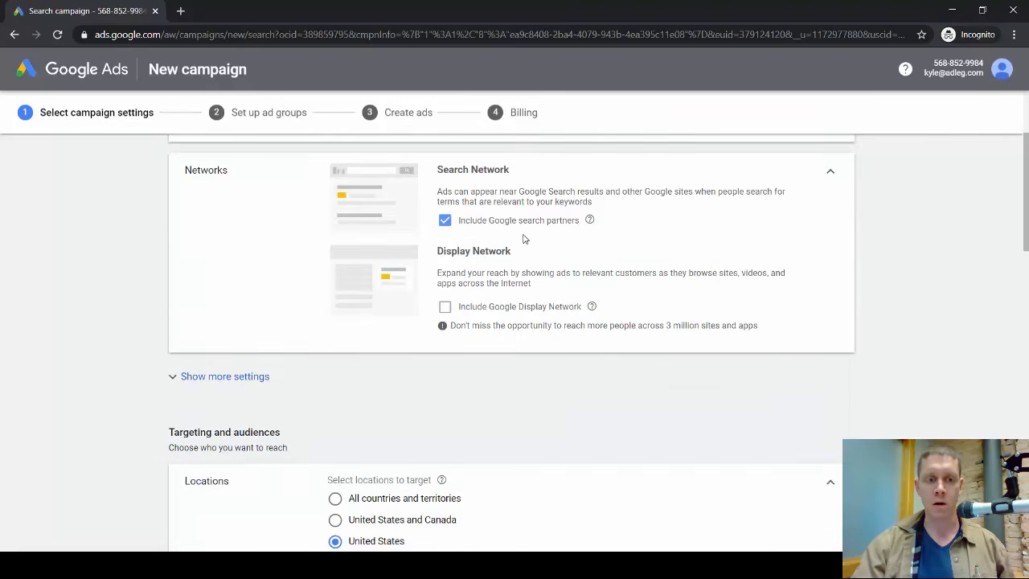
scroll(539, 236, "down", 1)
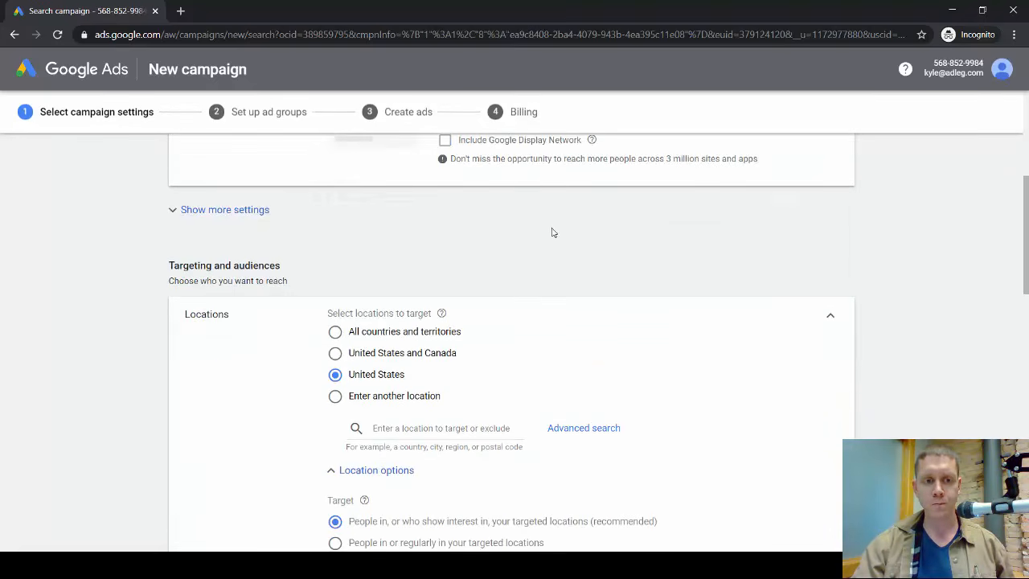
scroll(551, 233, "down", 1)
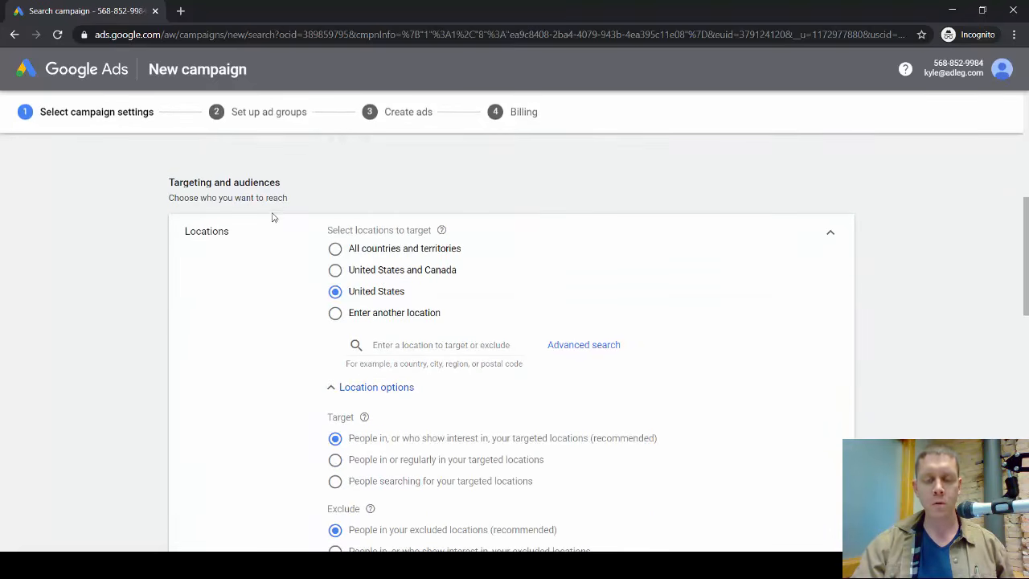
left_click(448, 346)
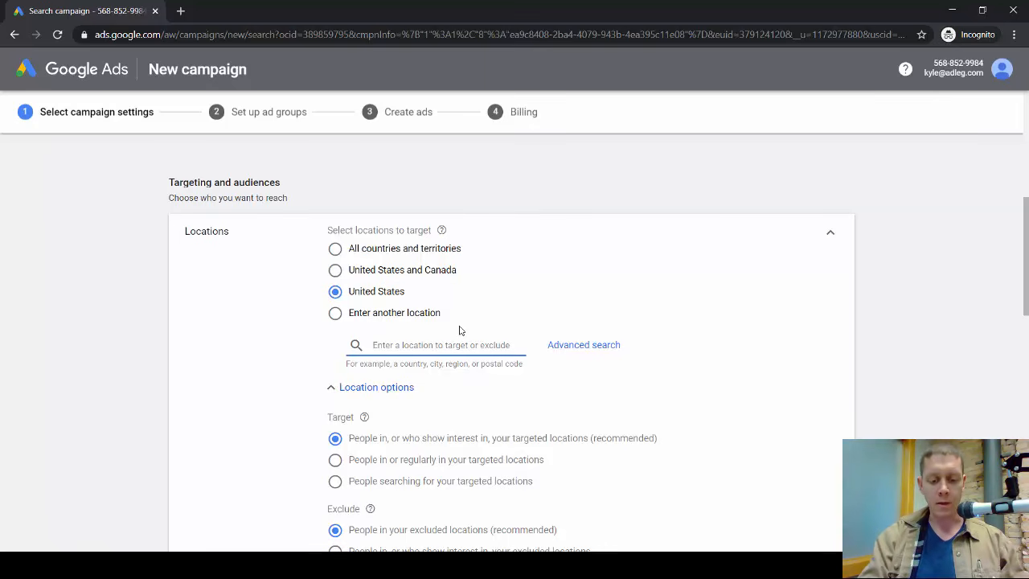
type("g")
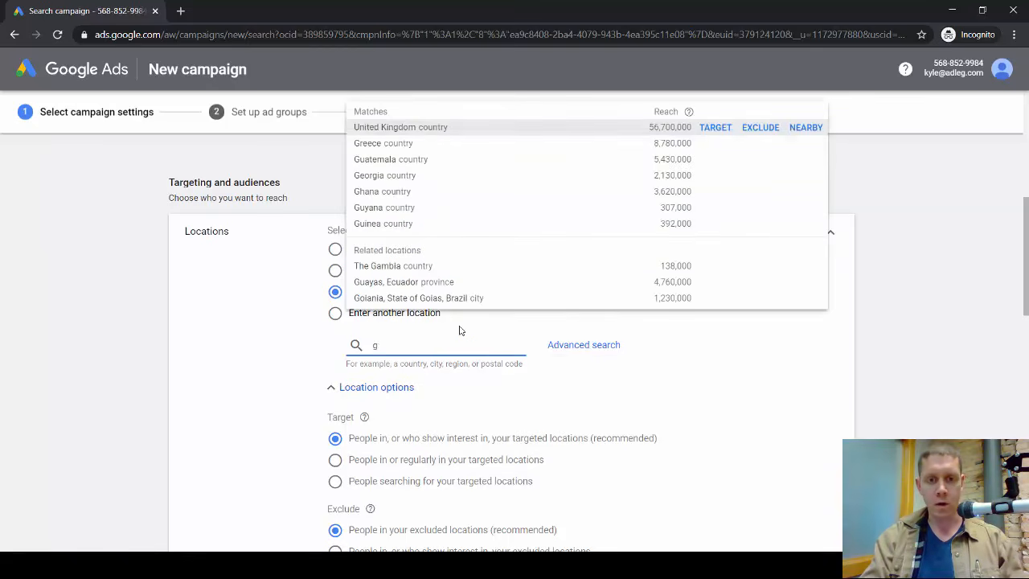
type("rand forks")
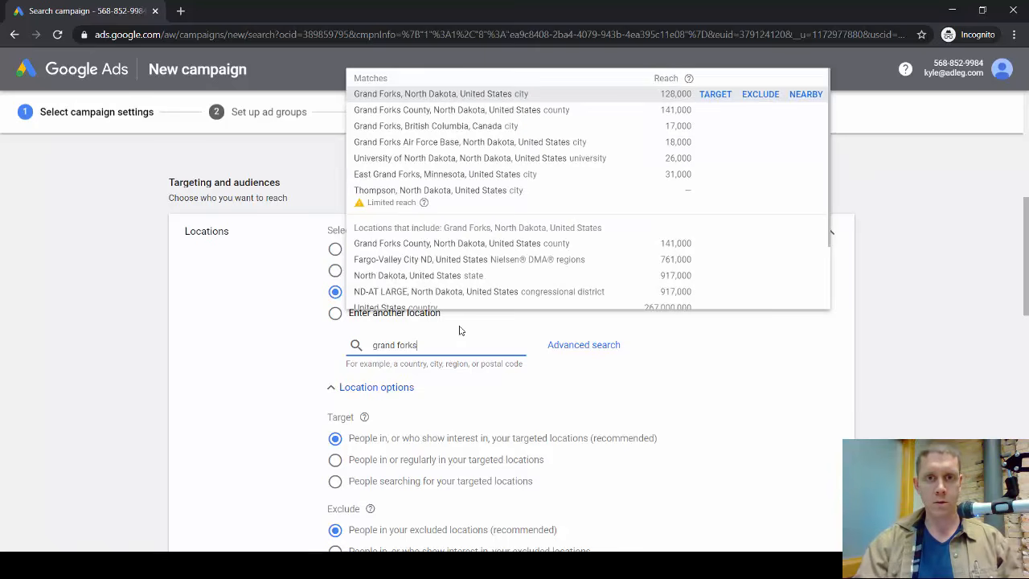
left_click(714, 94)
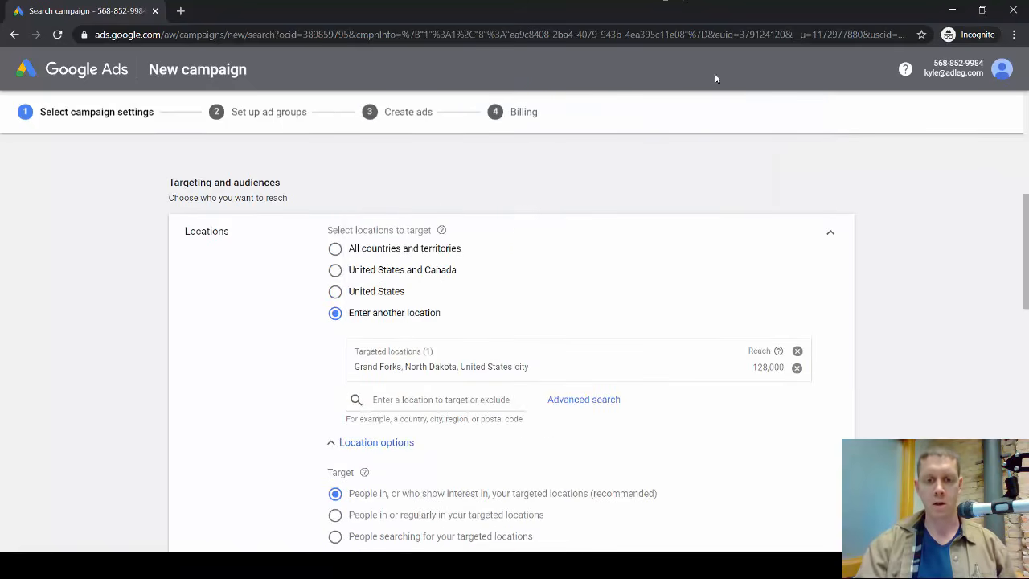
- Add the city of East Grand Forks, Minnesota, United States as another targeted location
left_click(410, 401)
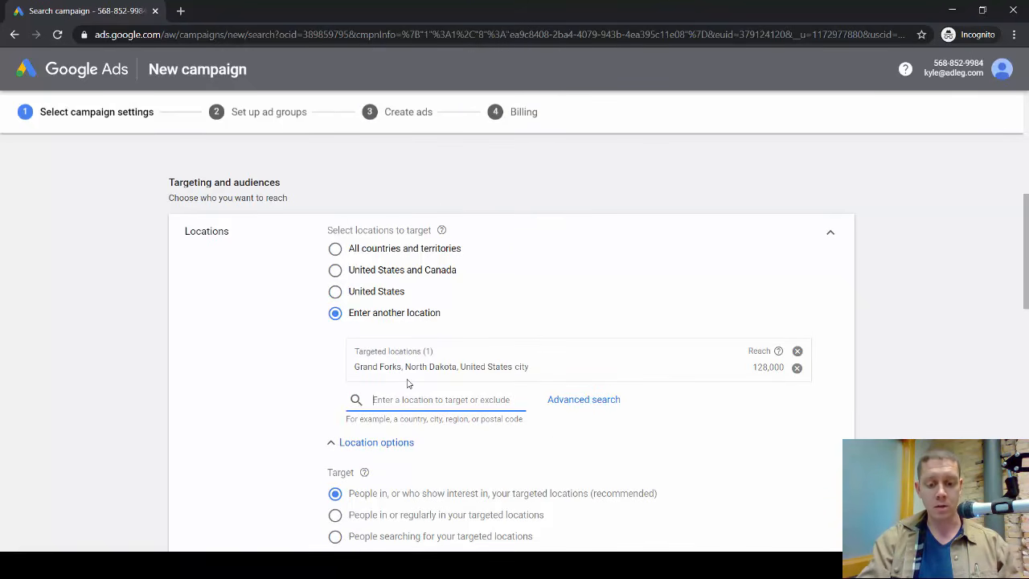
type("east gr")
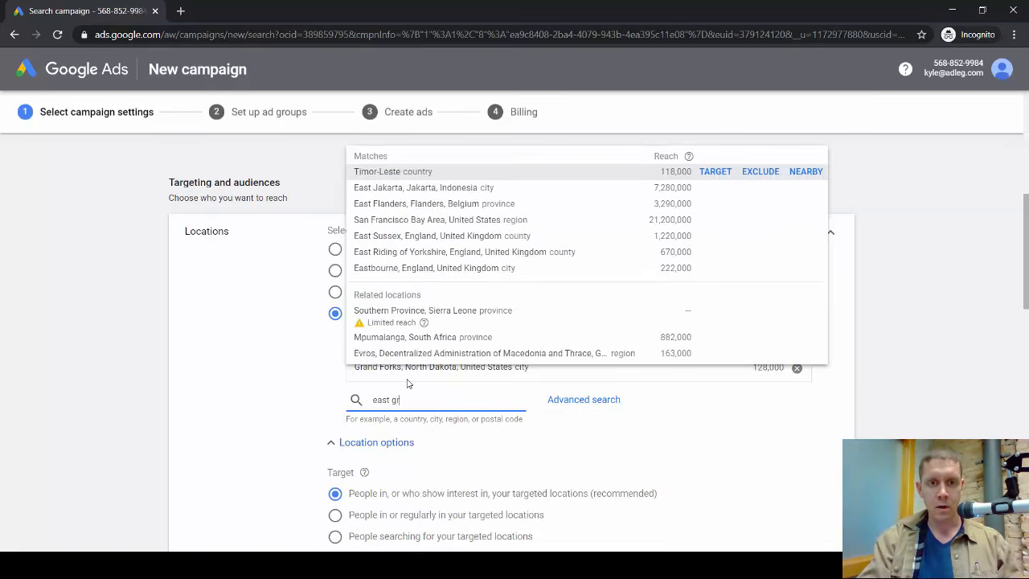
type("and fro")
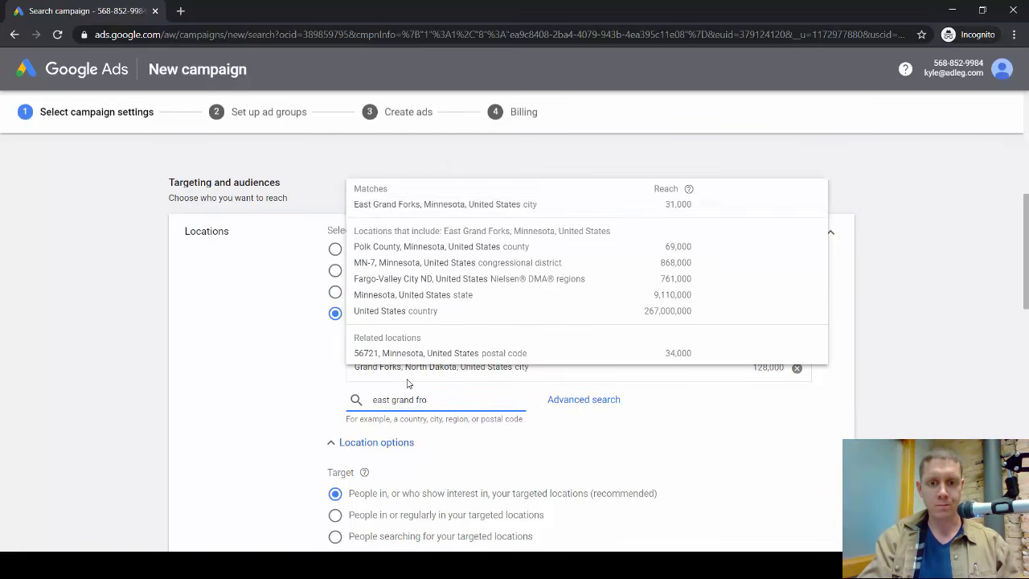
key("BackSpace")
key("BackSpace")
type("orks")
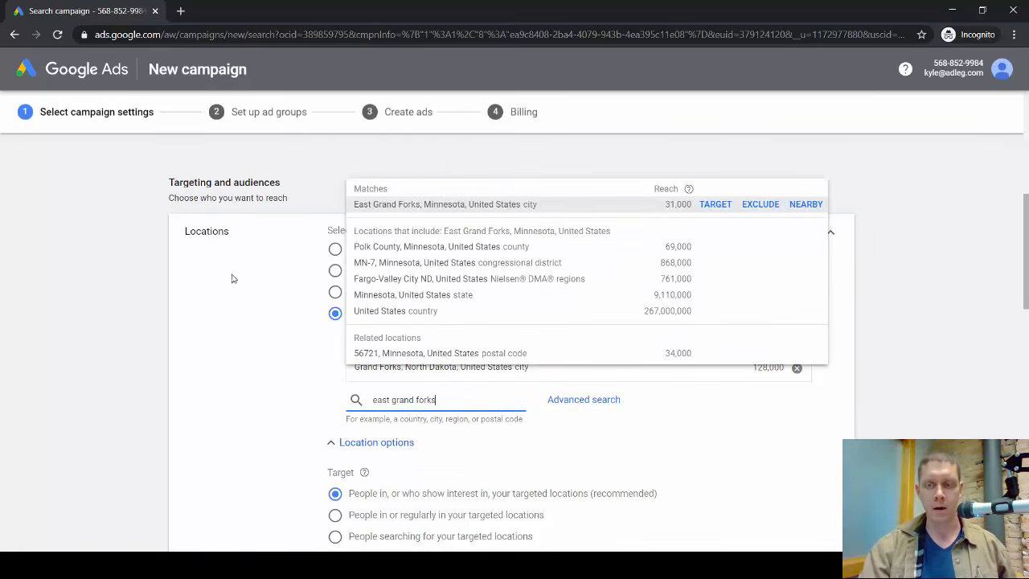
left_click(716, 204)
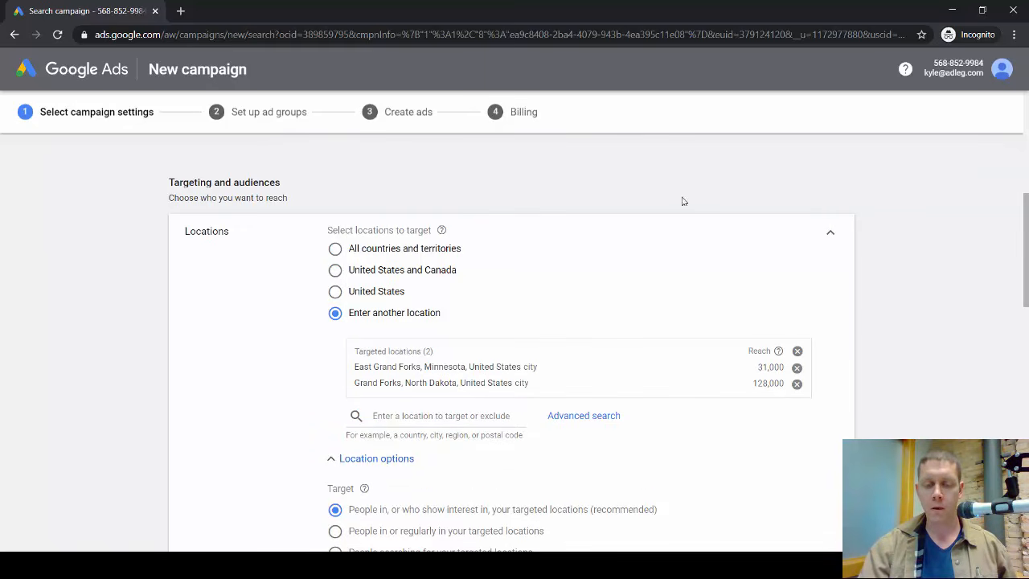
- Look up postal code 58201 in the location search and dismiss the suggestions without adding a target
left_click(414, 419)
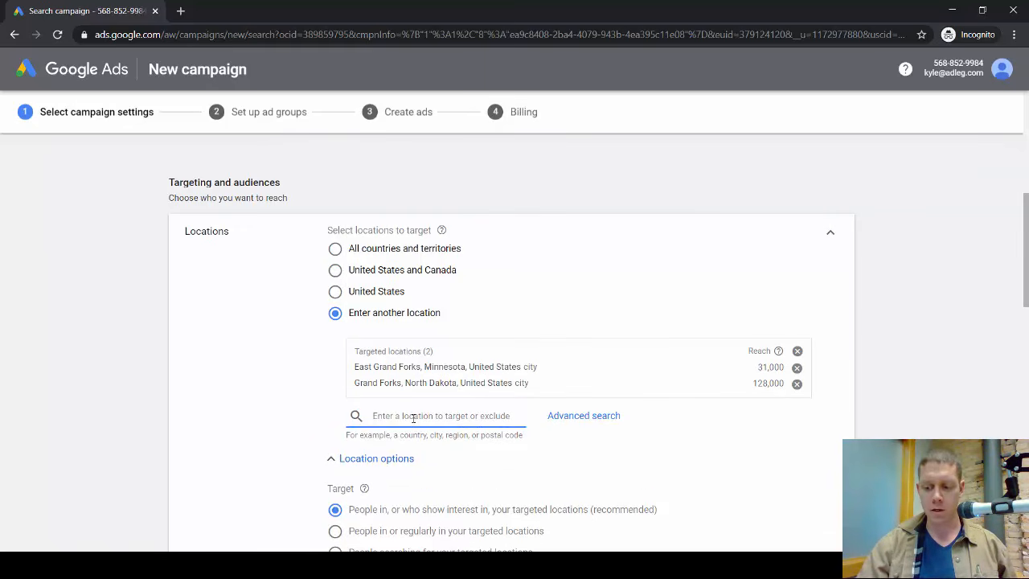
type("58201")
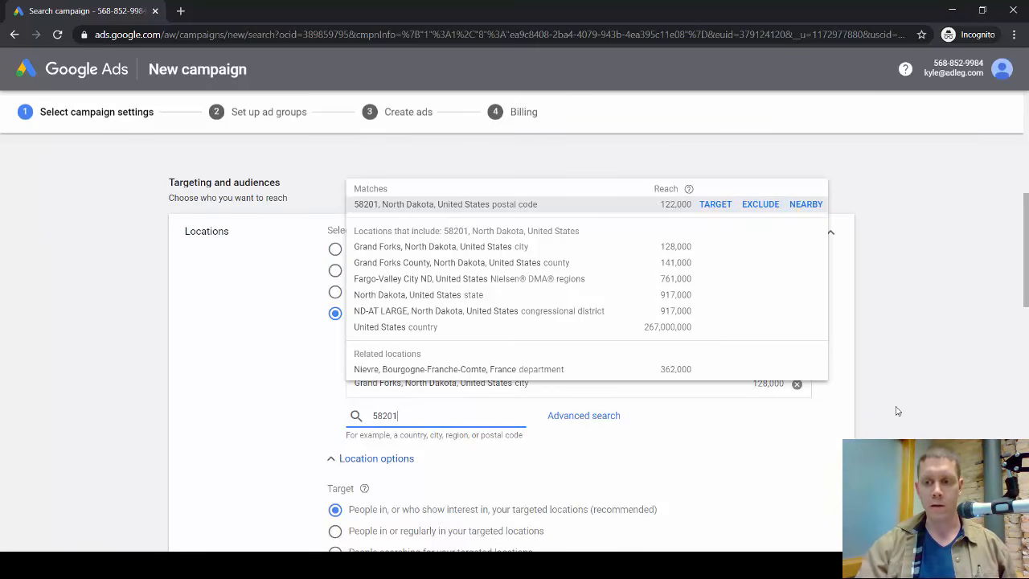
left_click(92, 406)
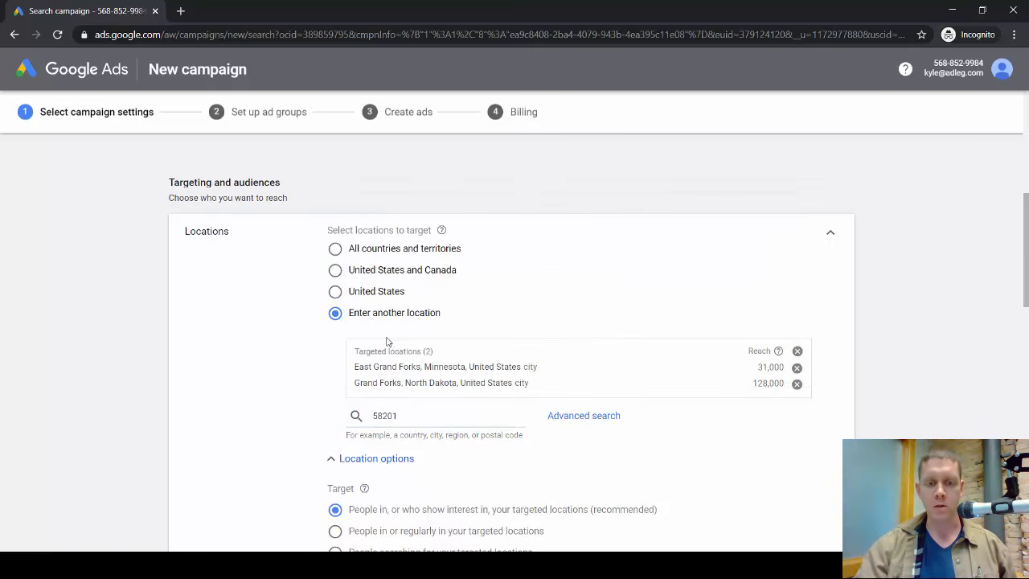
- Set the location target option to "People in or regularly in your targeted locations"
scroll(522, 252, "down", 2)
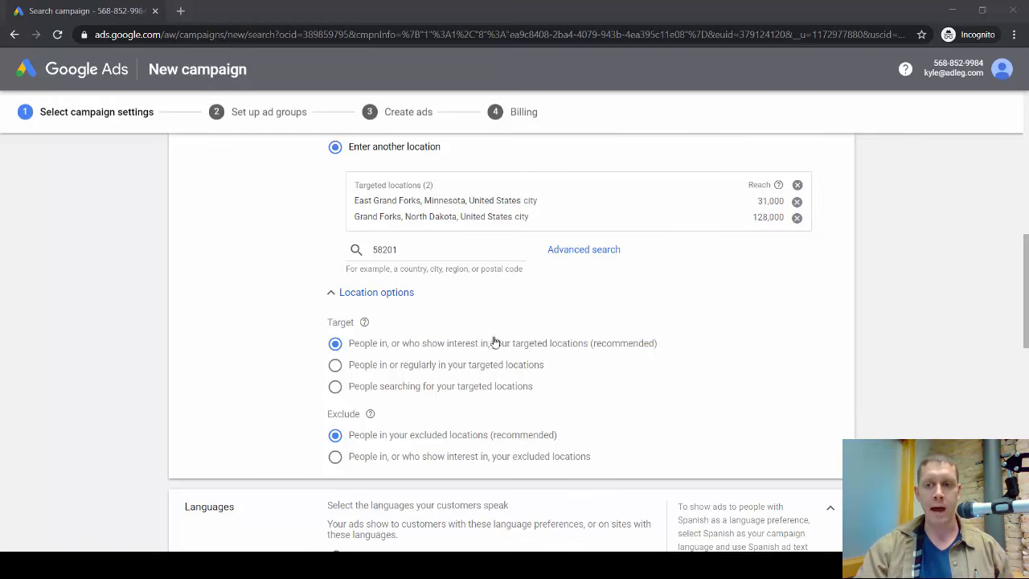
left_click(336, 367)
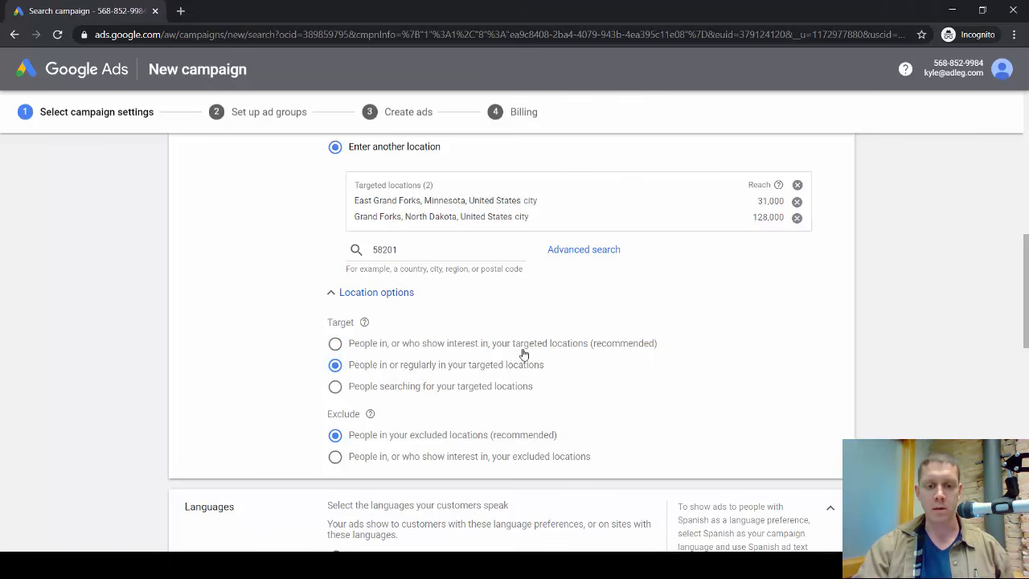
- Set the campaign's average daily budget to 10 US dollars
scroll(688, 281, "down", 2)
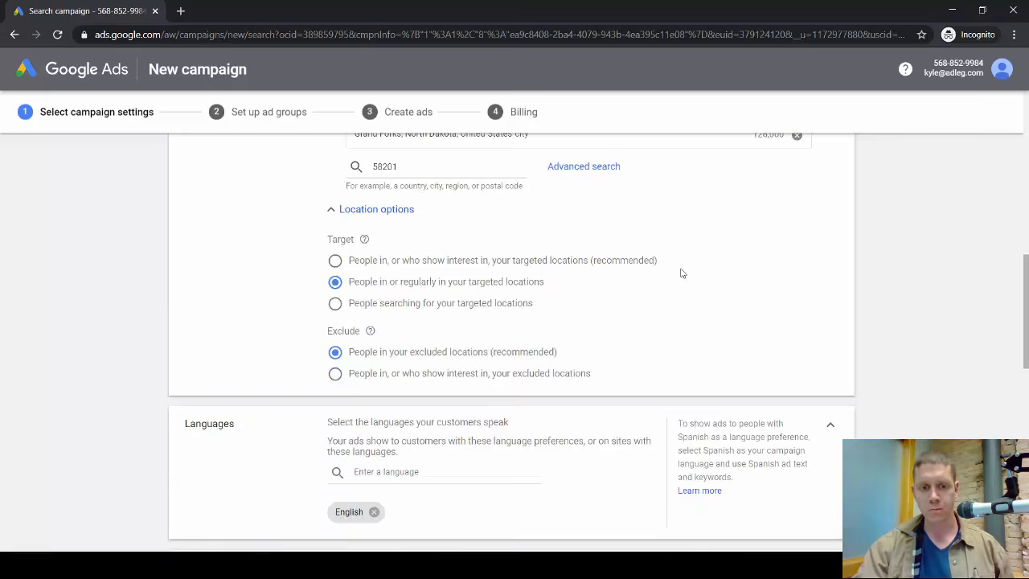
scroll(575, 273, "down", 1)
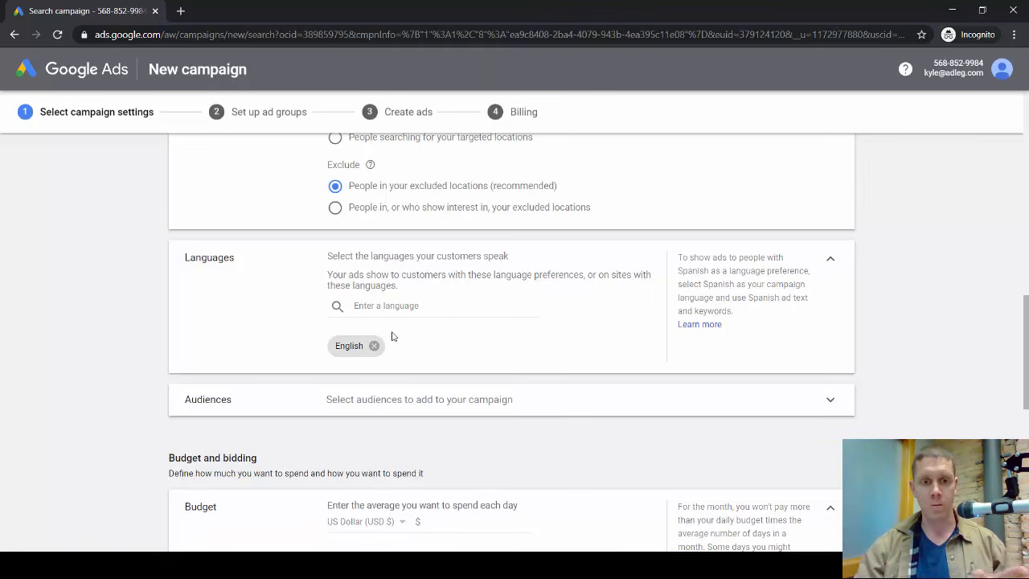
scroll(386, 334, "down", 1)
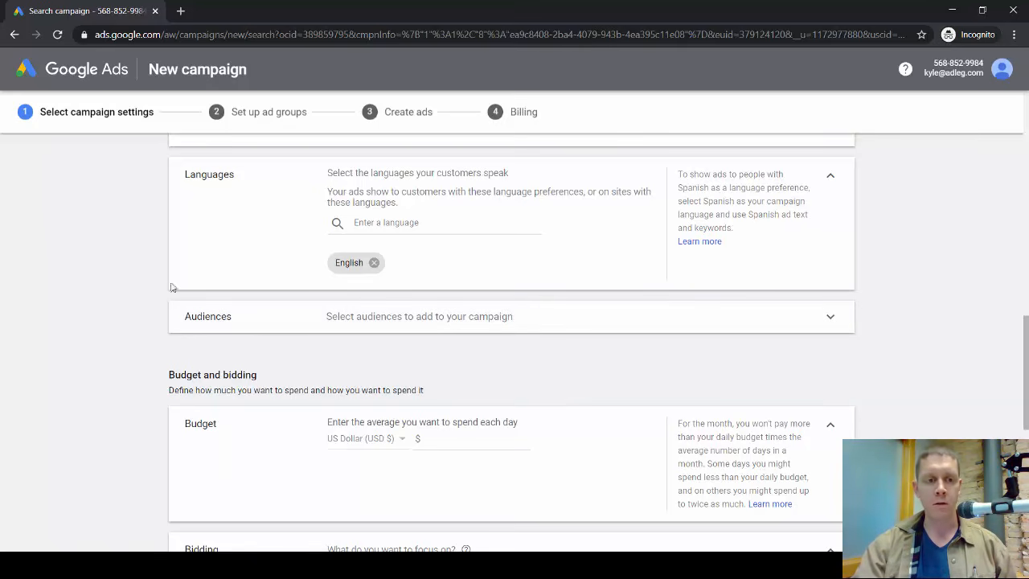
scroll(193, 313, "down", 2)
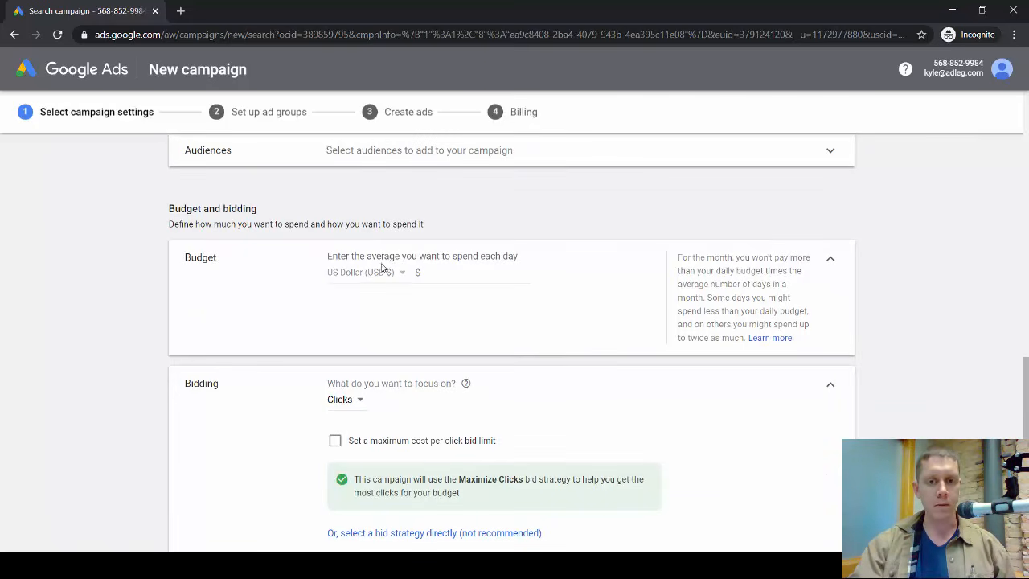
left_click_drag(516, 255, 483, 259)
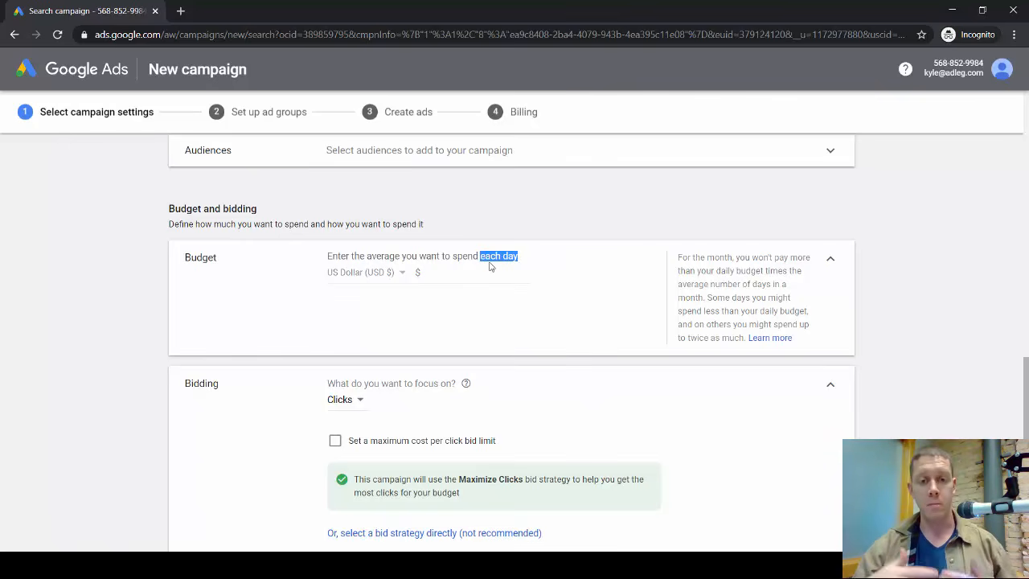
left_click(450, 275)
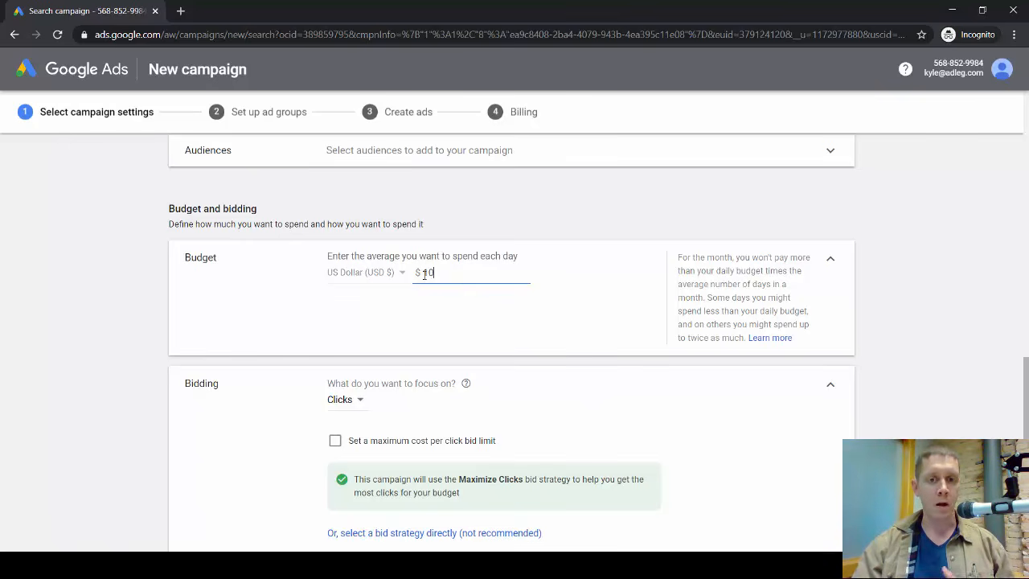
left_click(442, 272)
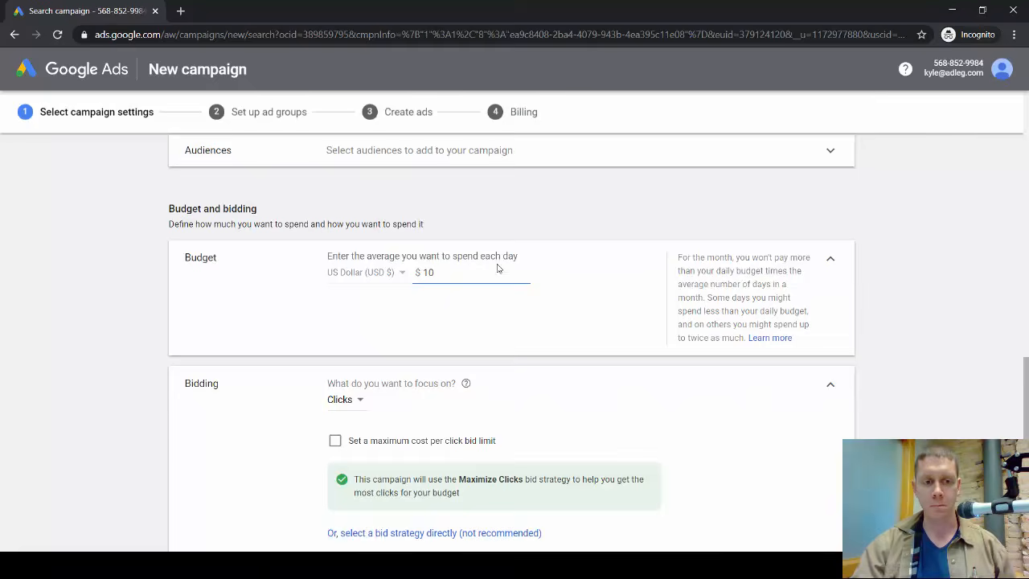
- Review the bidding focus options, keep Clicks, and enable a maximum cost per click bid limit of $1
scroll(497, 268, "down", 1)
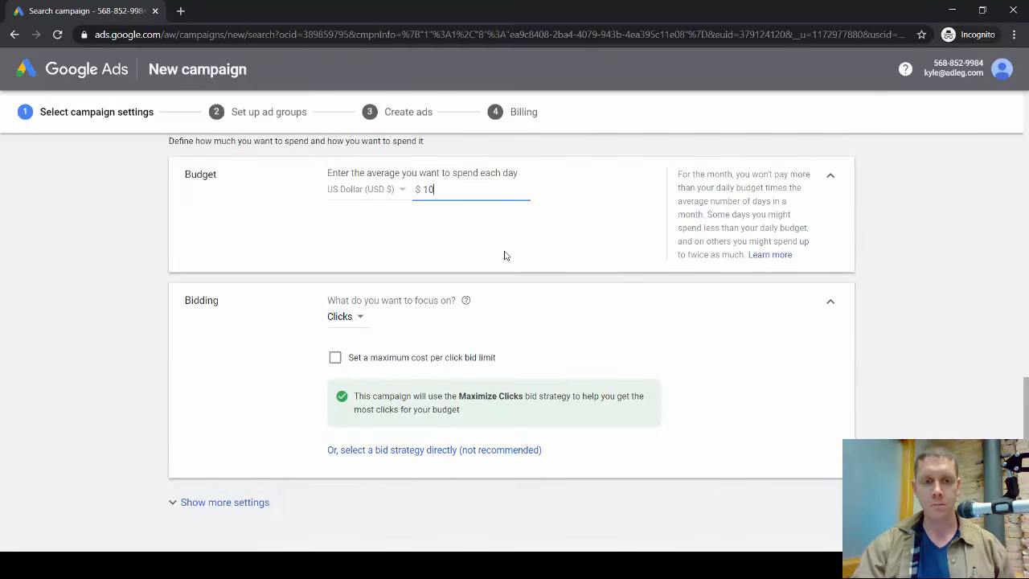
left_click(358, 318)
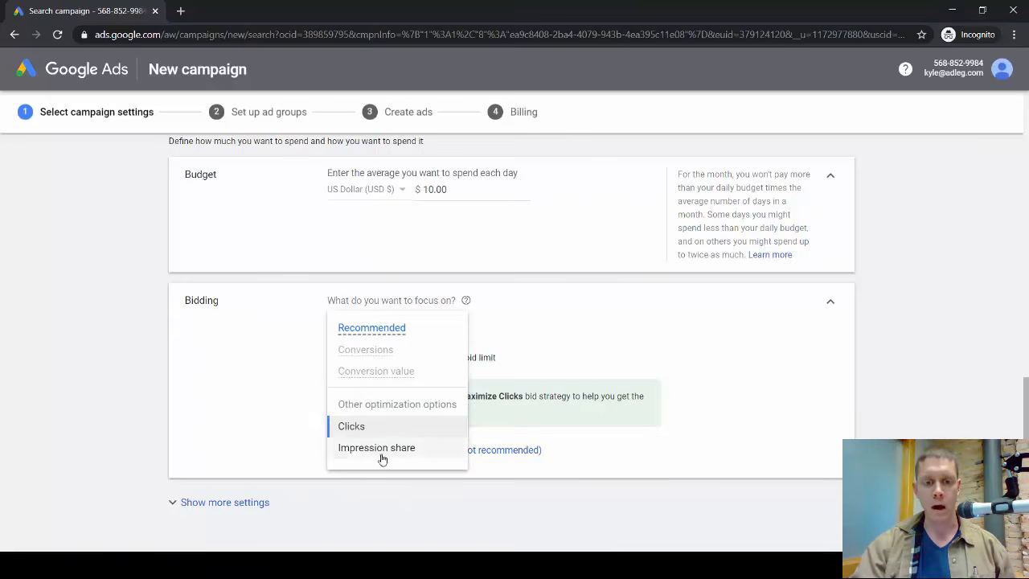
mouse_move(404, 352)
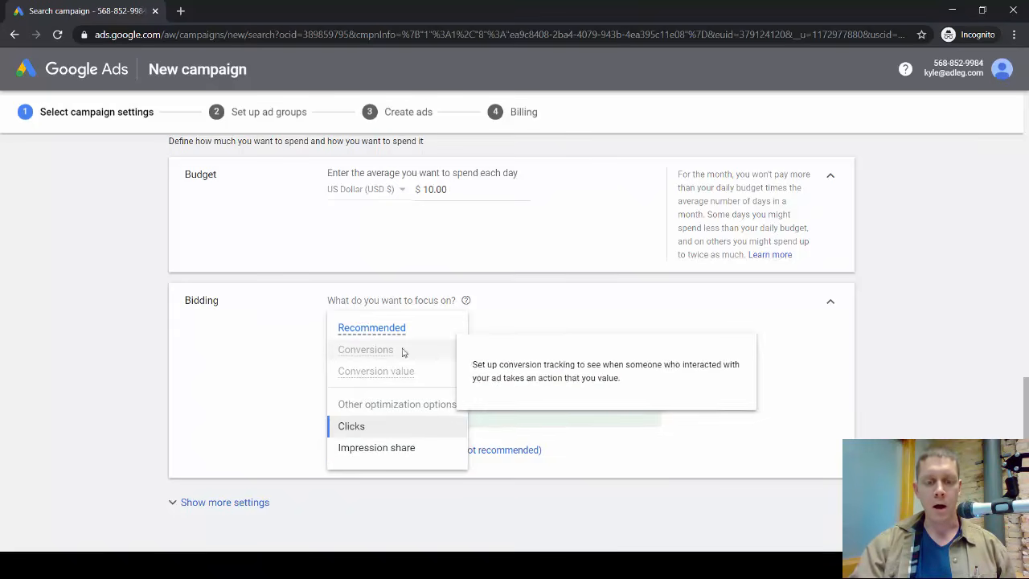
left_click(277, 330)
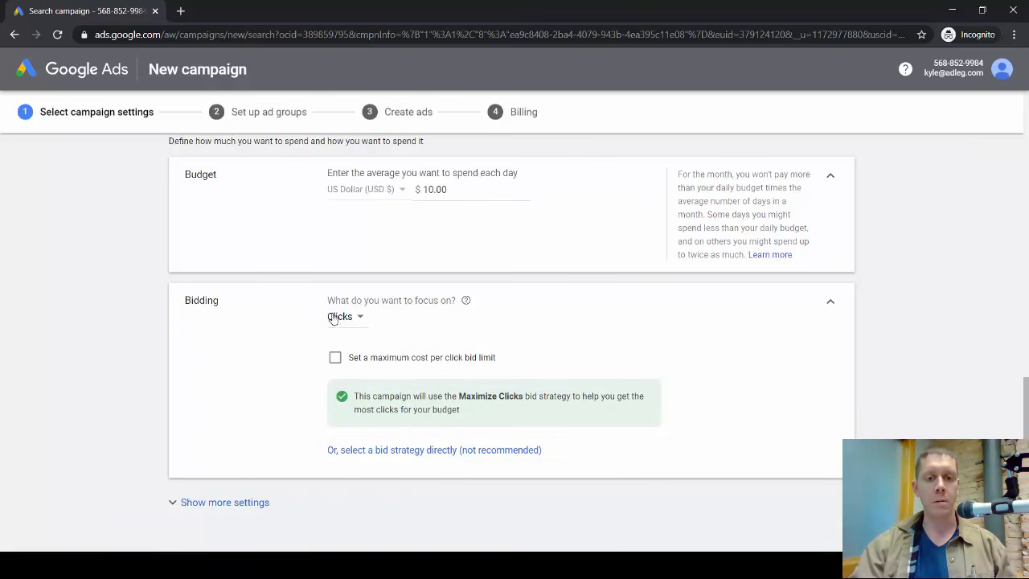
left_click(335, 359)
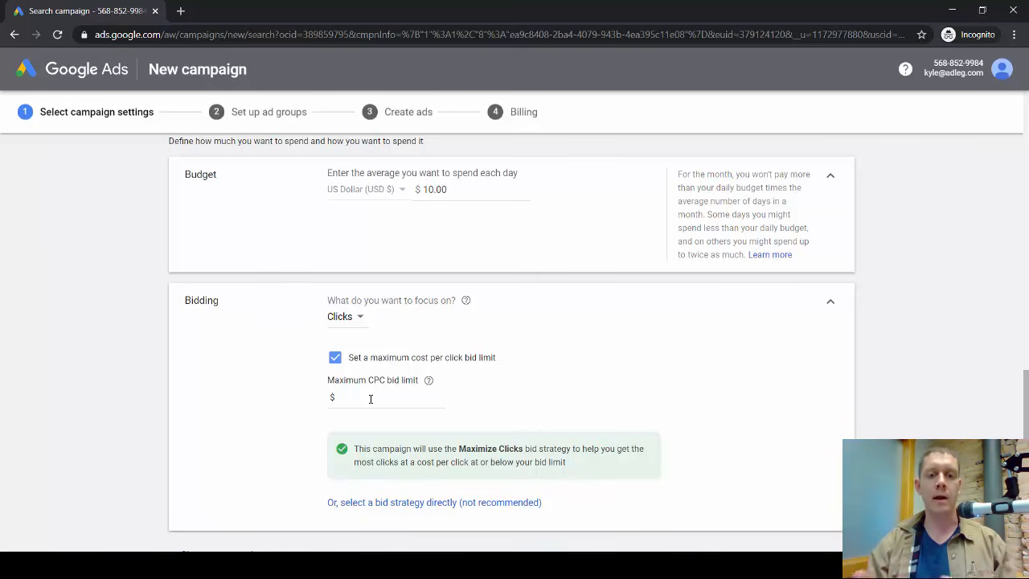
left_click(371, 399)
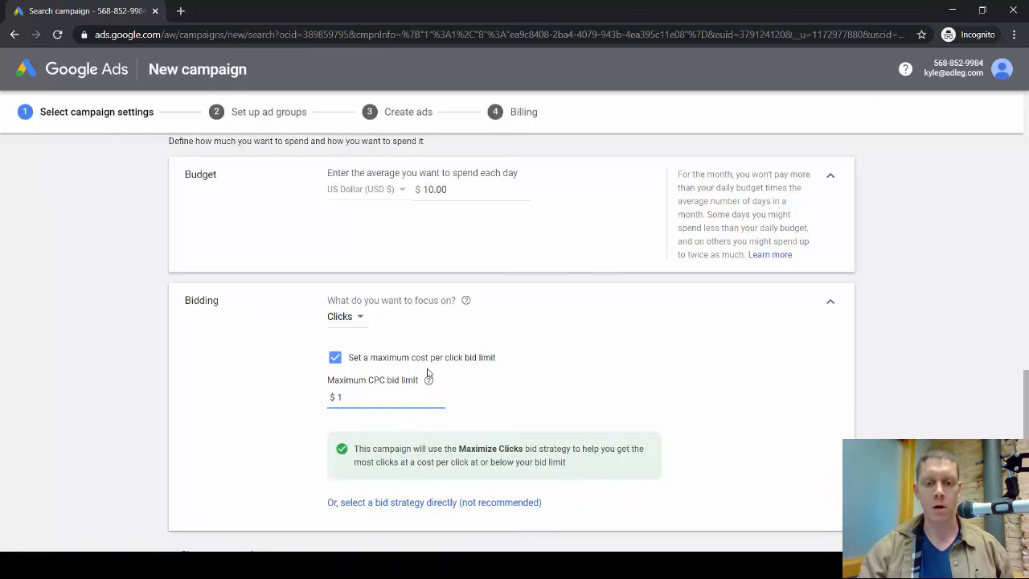
- Reveal the additional campaign settings and set the ad schedule's days to Mondays - Fridays
scroll(450, 354, "down", 1)
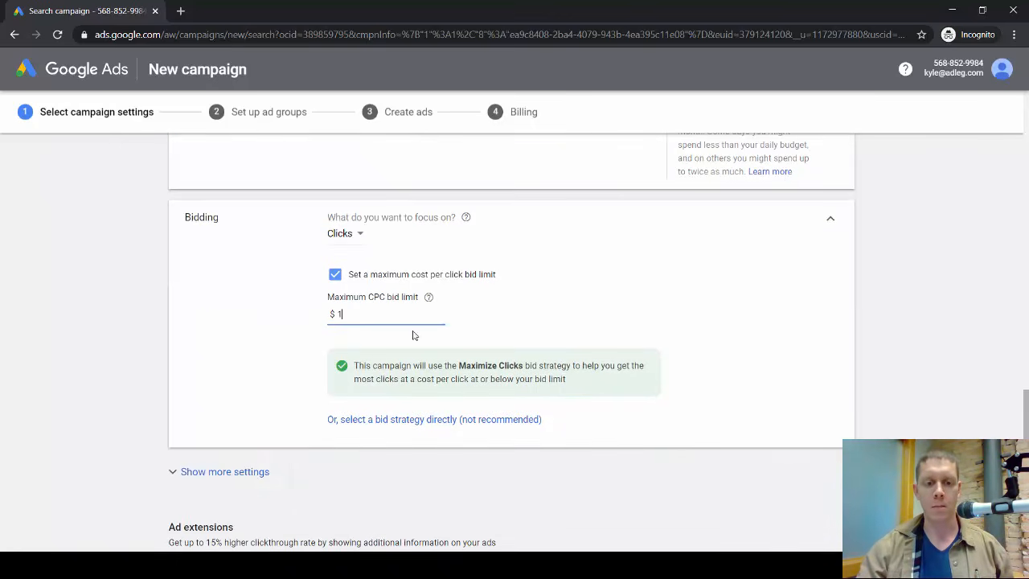
left_click(224, 474)
scroll(185, 454, "down", 1)
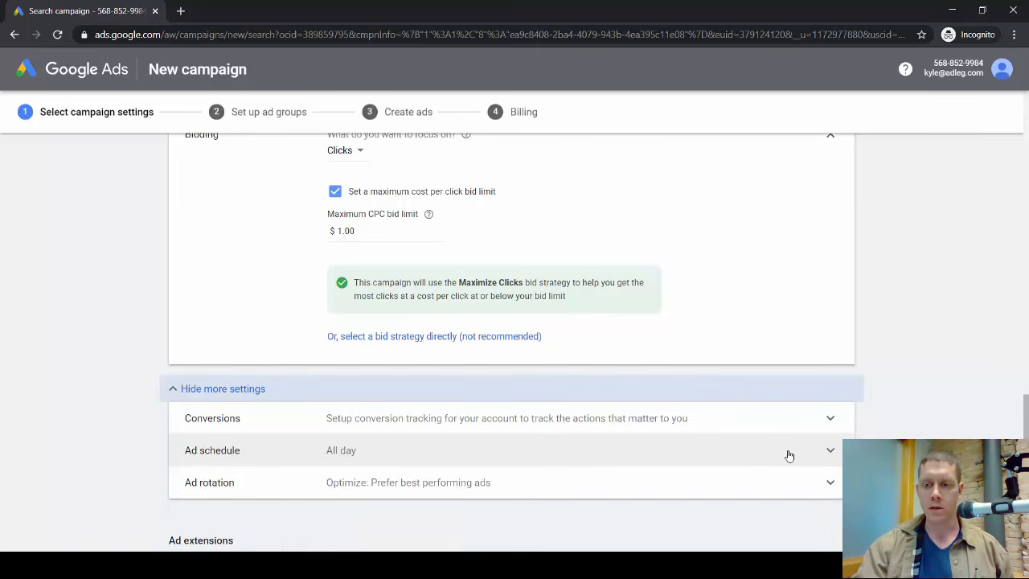
left_click(830, 451)
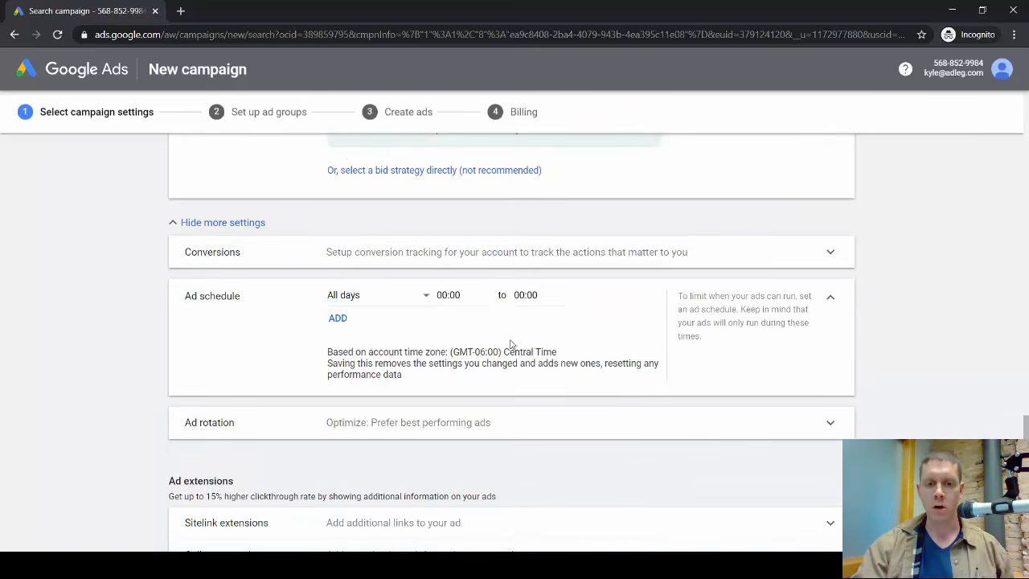
left_click(420, 298)
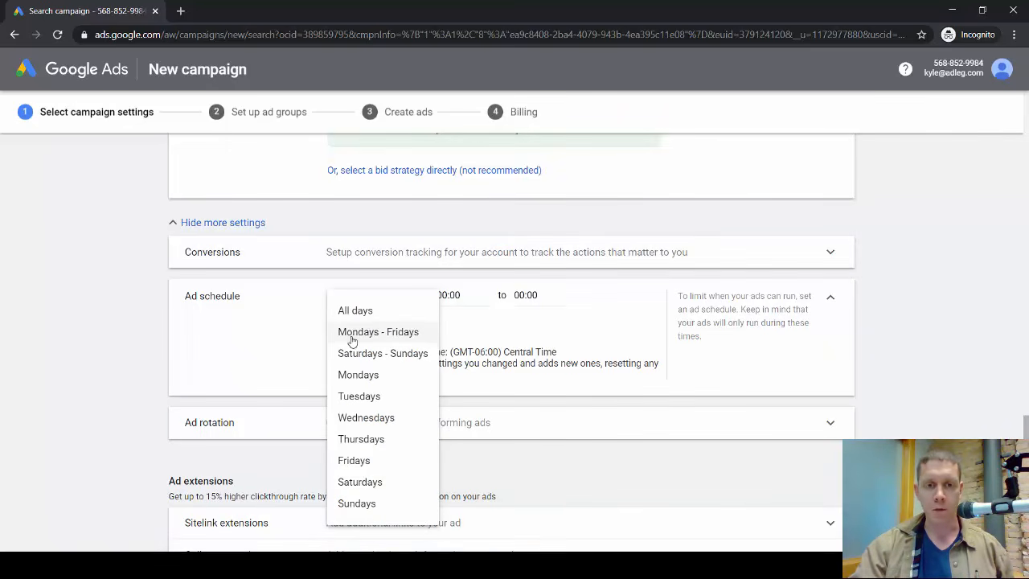
left_click(352, 340)
- Set the Mondays - Fridays ad schedule hours to run from 08:00 to 18:00
left_click(444, 296)
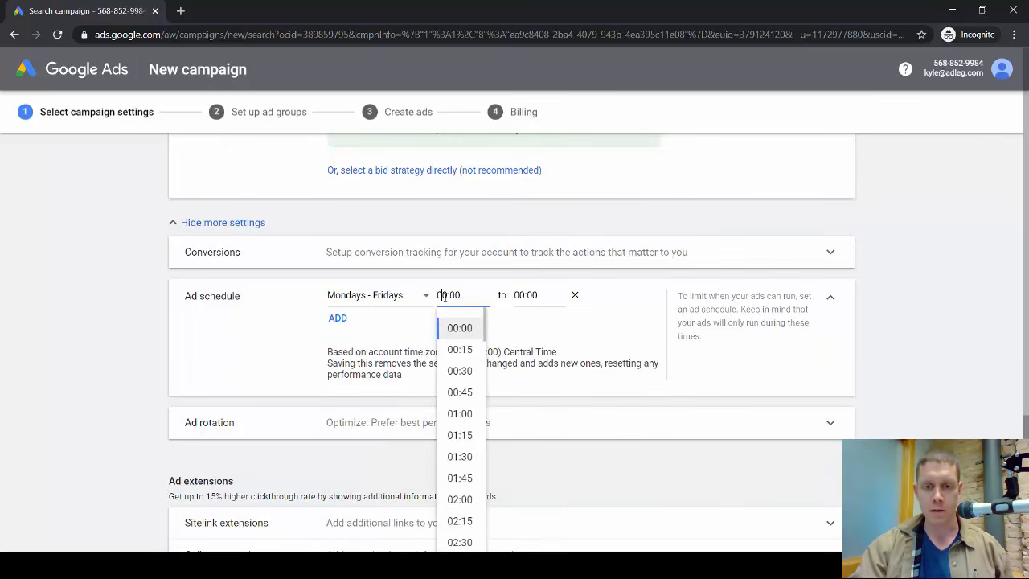
scroll(454, 393, "down", 5)
scroll(455, 443, "down", 3)
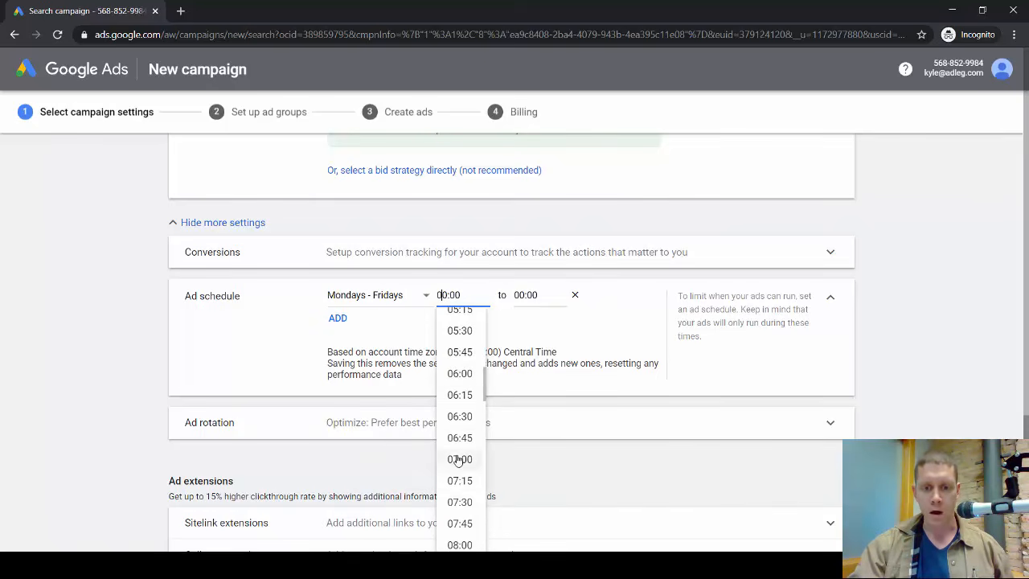
left_click(458, 477)
left_click(521, 295)
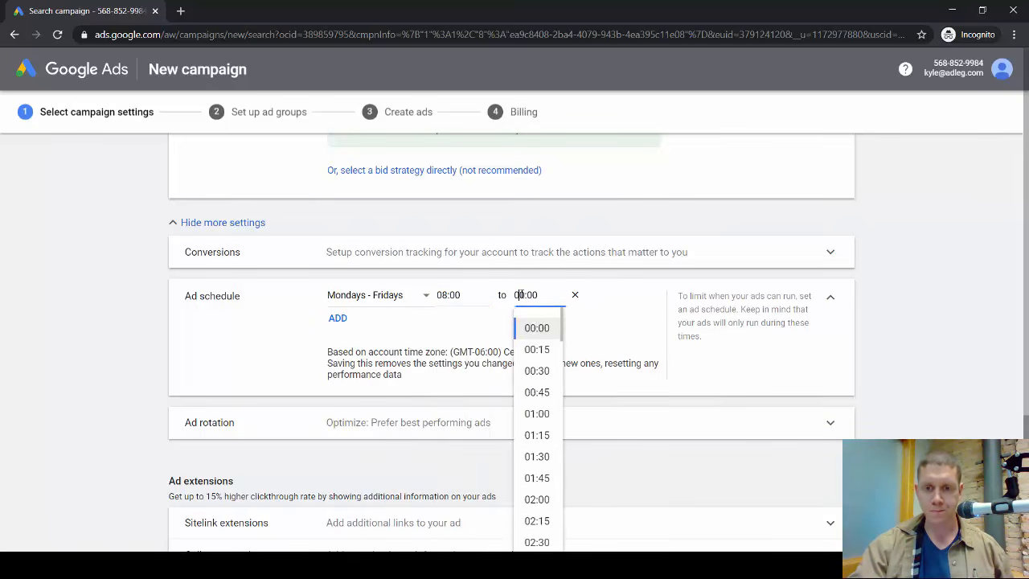
scroll(544, 402, "down", 15)
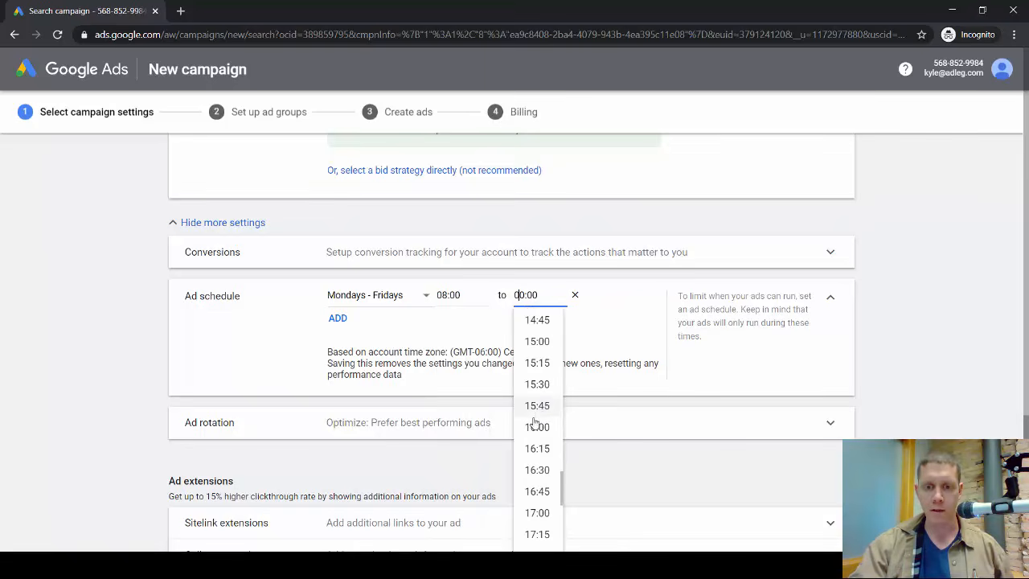
scroll(535, 412, "down", 2)
left_click(537, 469)
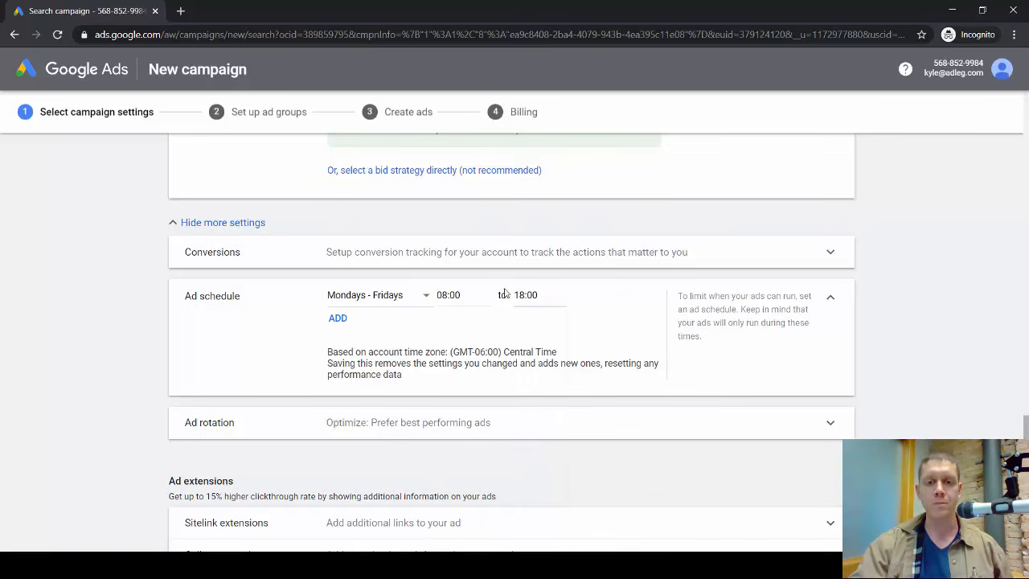
left_click(335, 318)
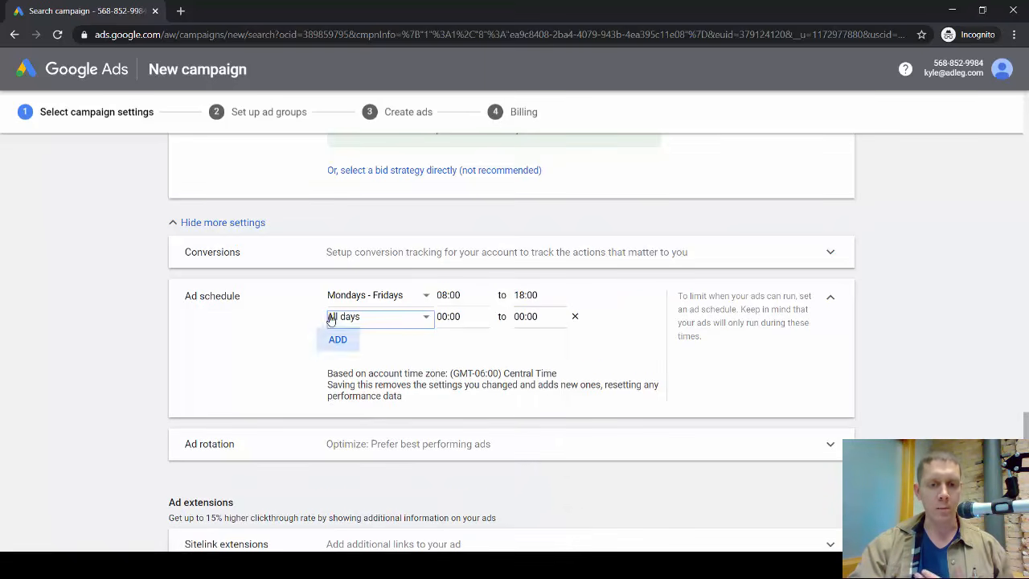
left_click(376, 318)
left_click(378, 375)
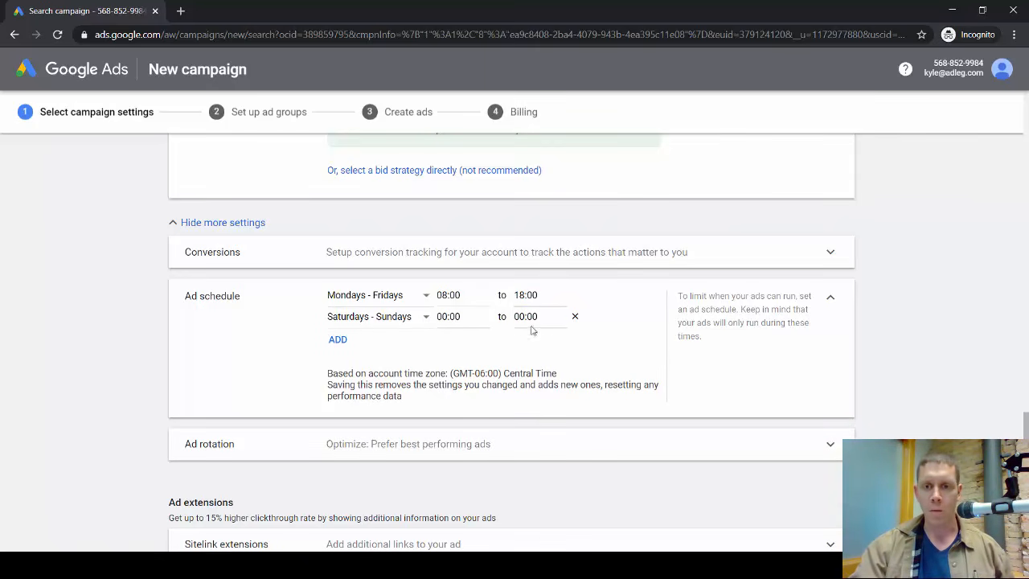
left_click(575, 316)
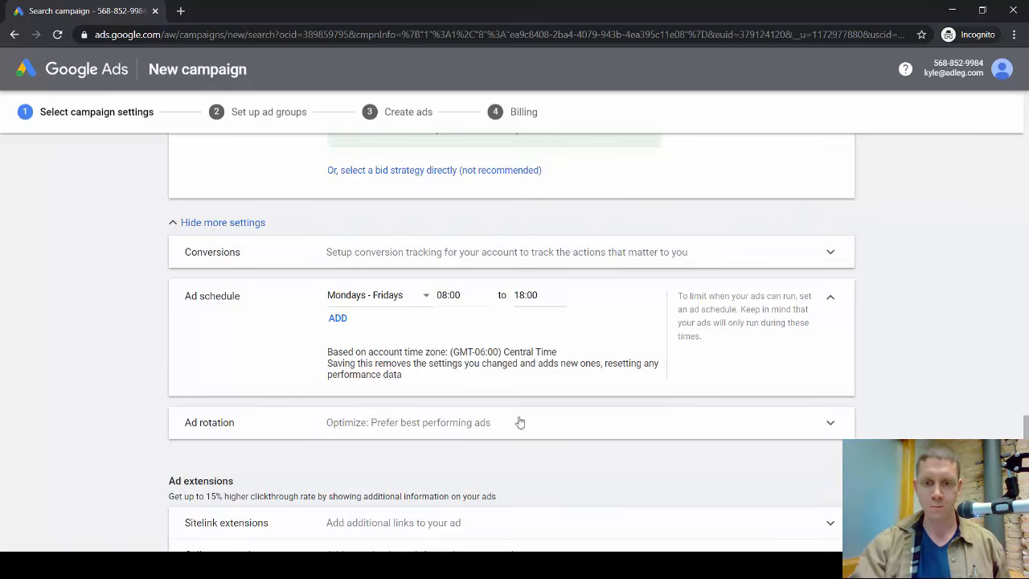
- Set ad rotation to "Do not optimize: Rotate ads indefinitely" and save the campaign settings to continue to ad group setup
left_click(832, 426)
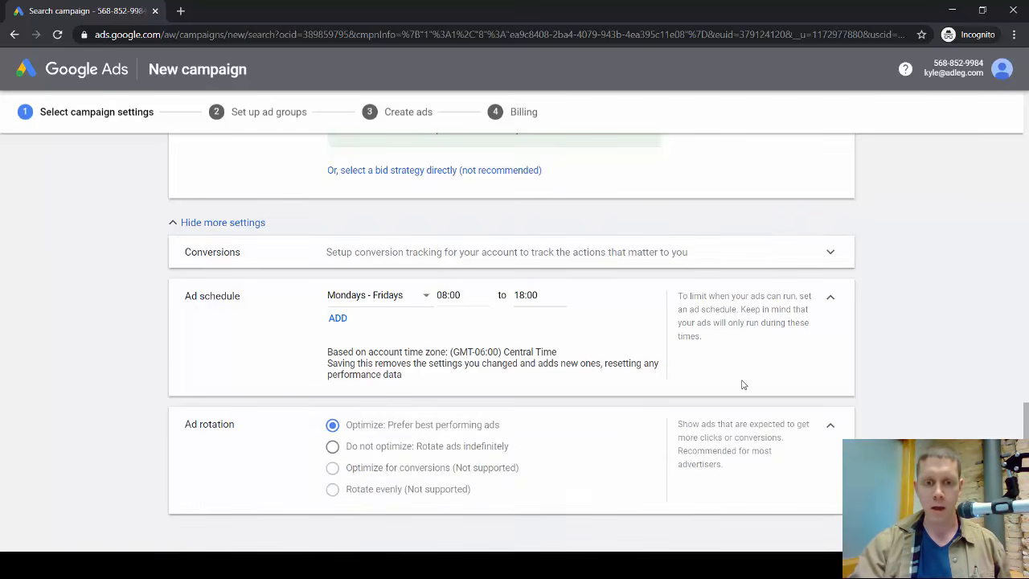
left_click(333, 447)
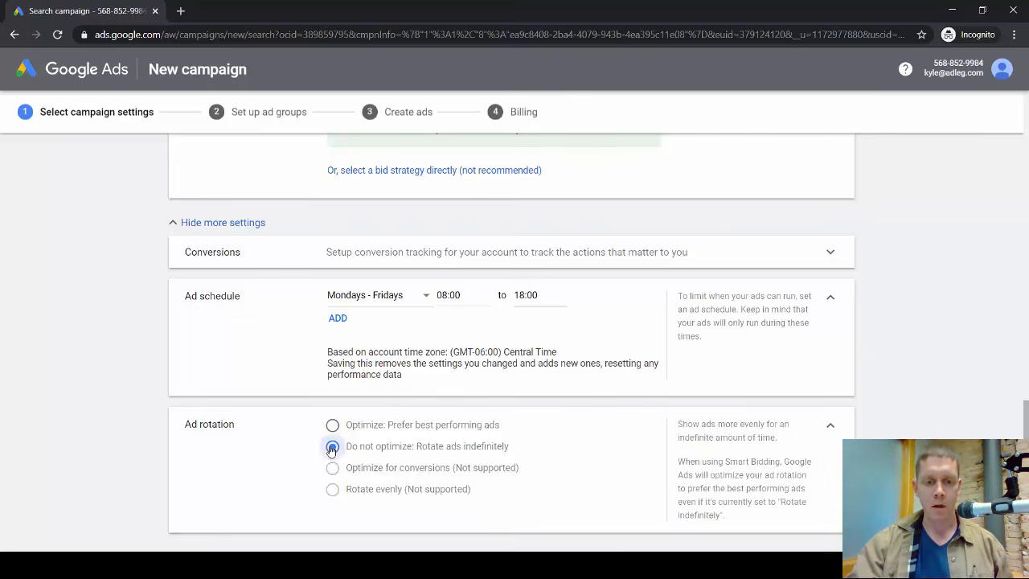
scroll(406, 450, "down", 1)
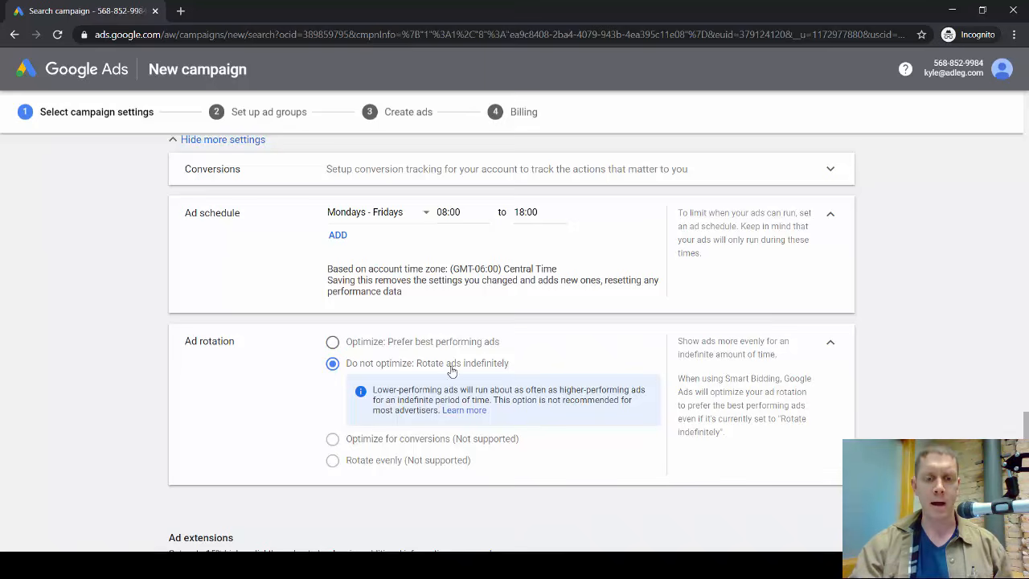
scroll(764, 339, "down", 1)
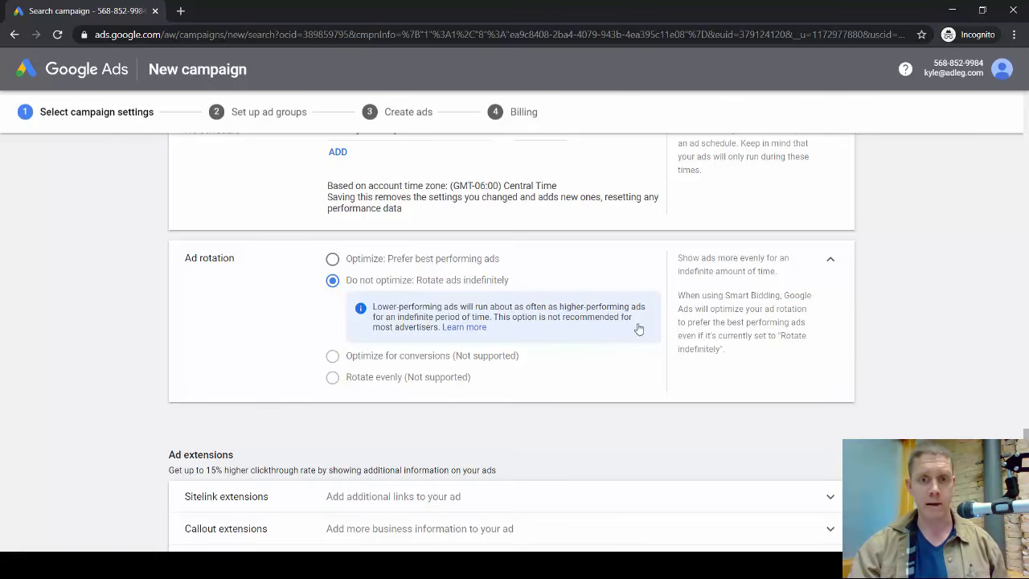
scroll(595, 281, "down", 2)
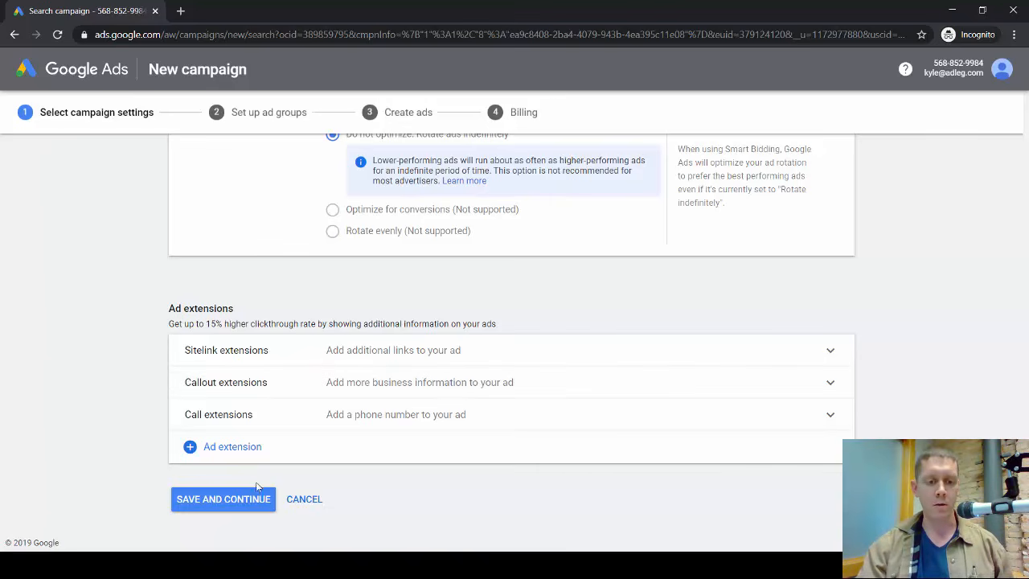
left_click(230, 503)
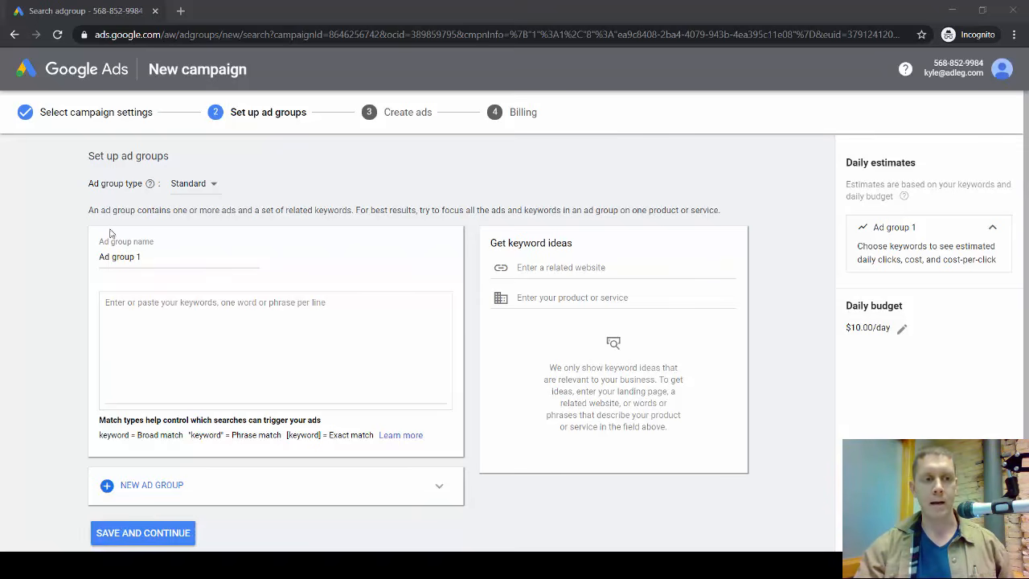
- Name the first ad group "crossfit gym" and place the cursor in its empty keyword list
triple_click(141, 257)
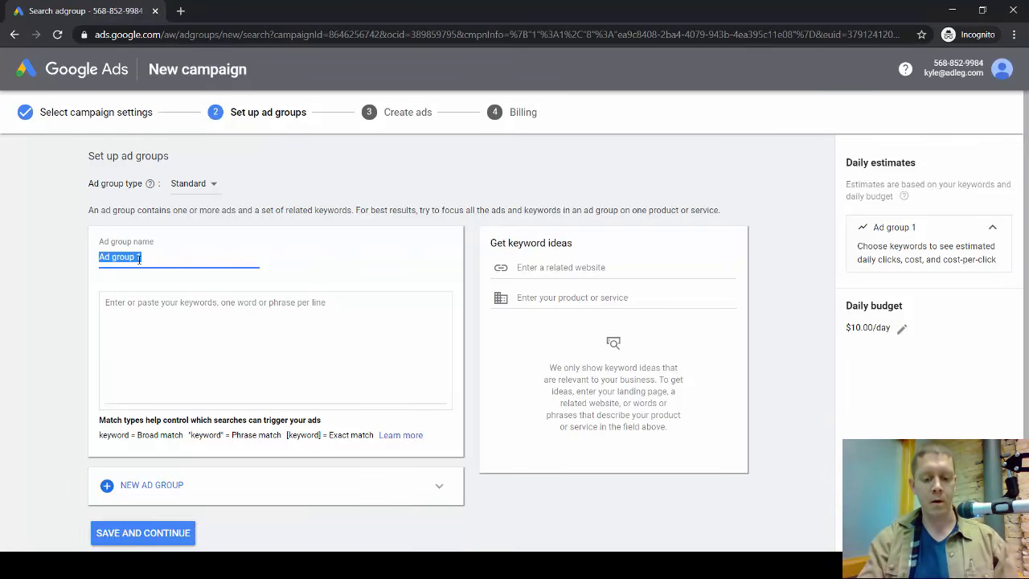
type("crossfit")
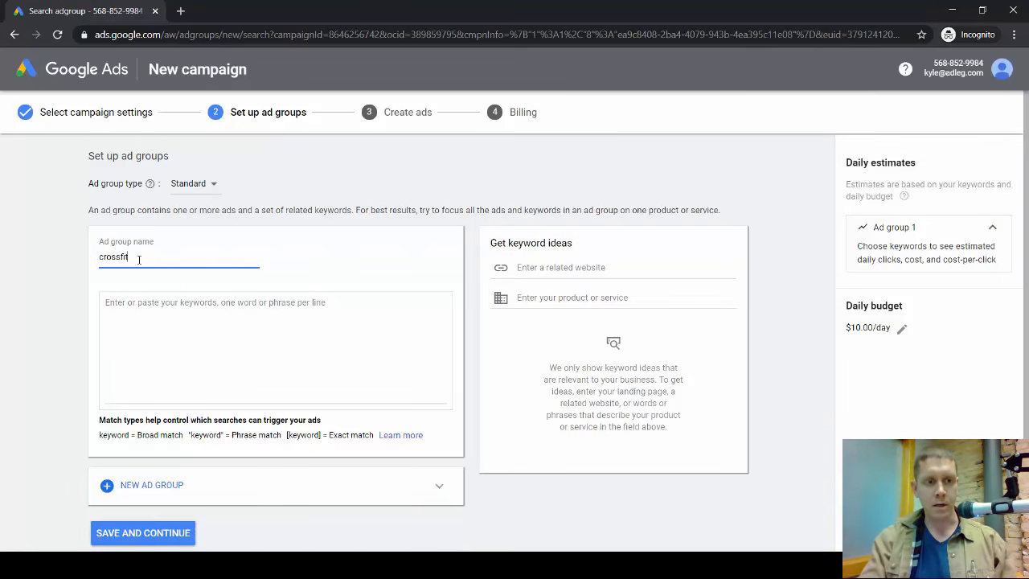
type(" gym")
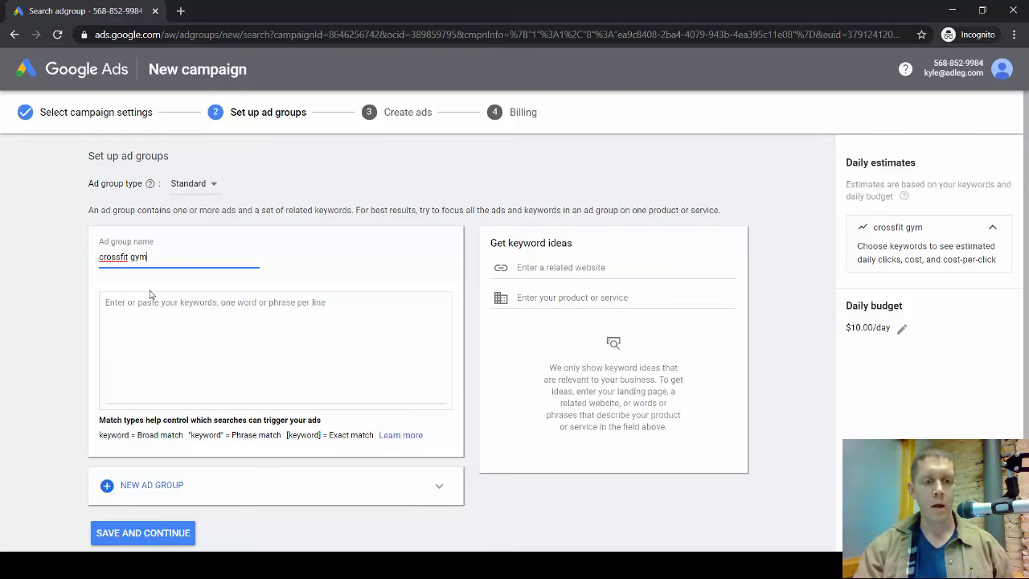
left_click(139, 314)
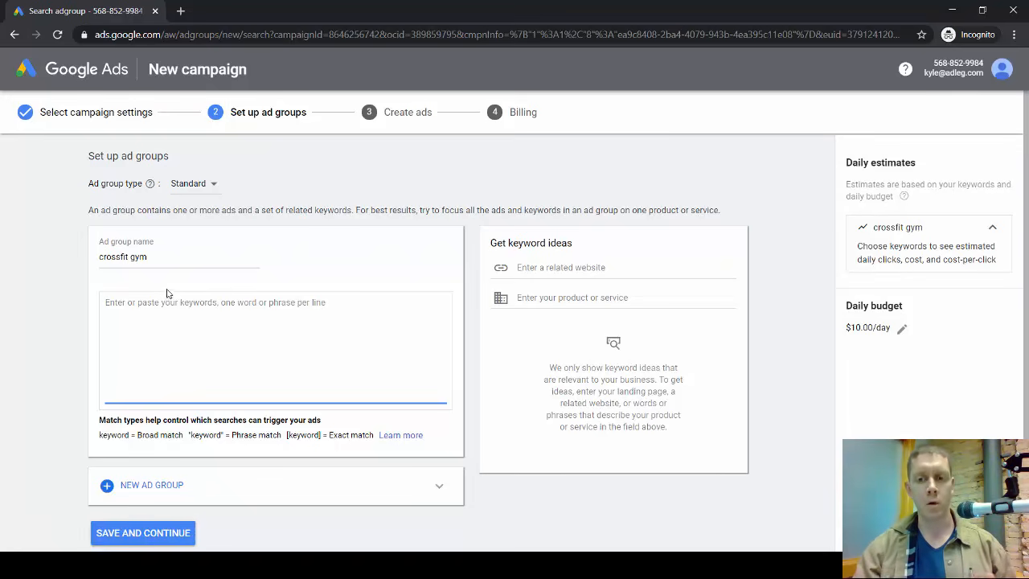
- Add a second ad group to the campaign and name it "personal training"
scroll(133, 254, "down", 1)
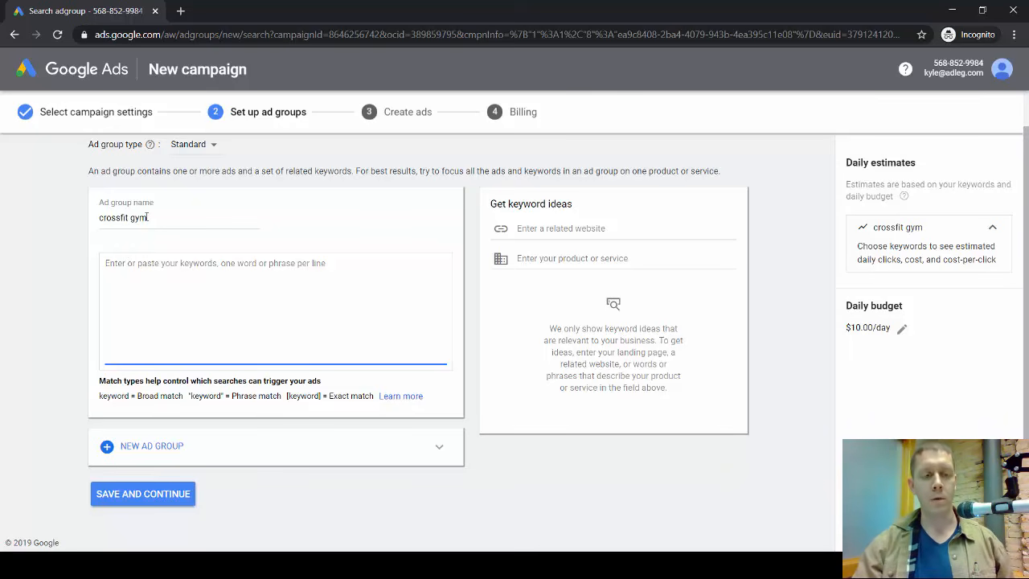
left_click(110, 447)
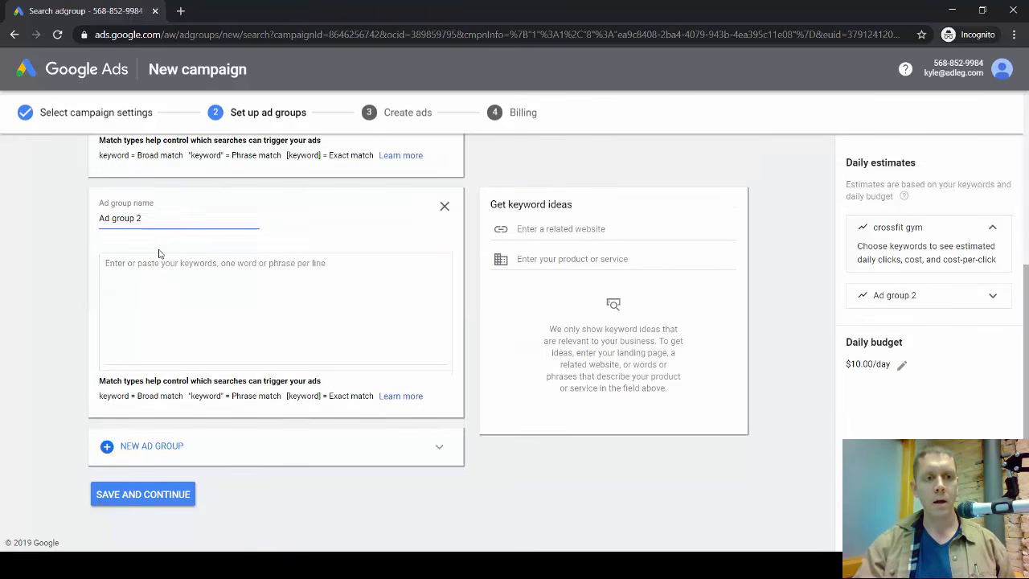
triple_click(138, 218)
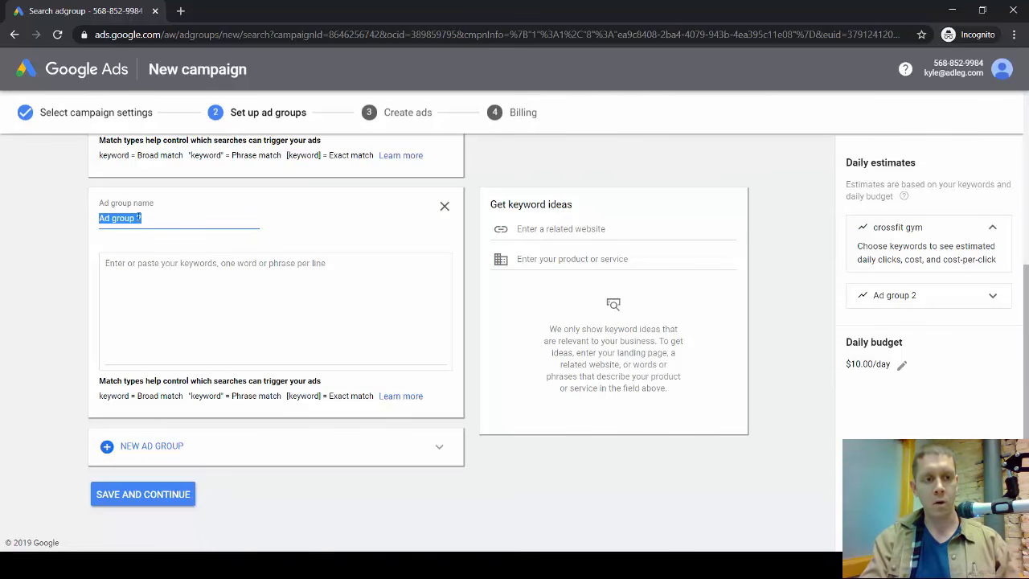
type("personal tr")
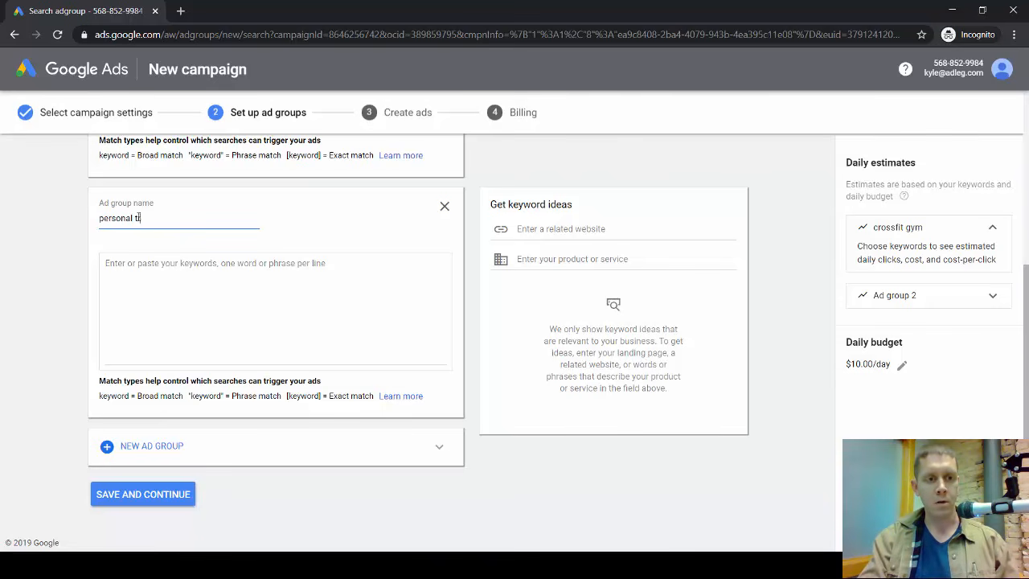
type("aining")
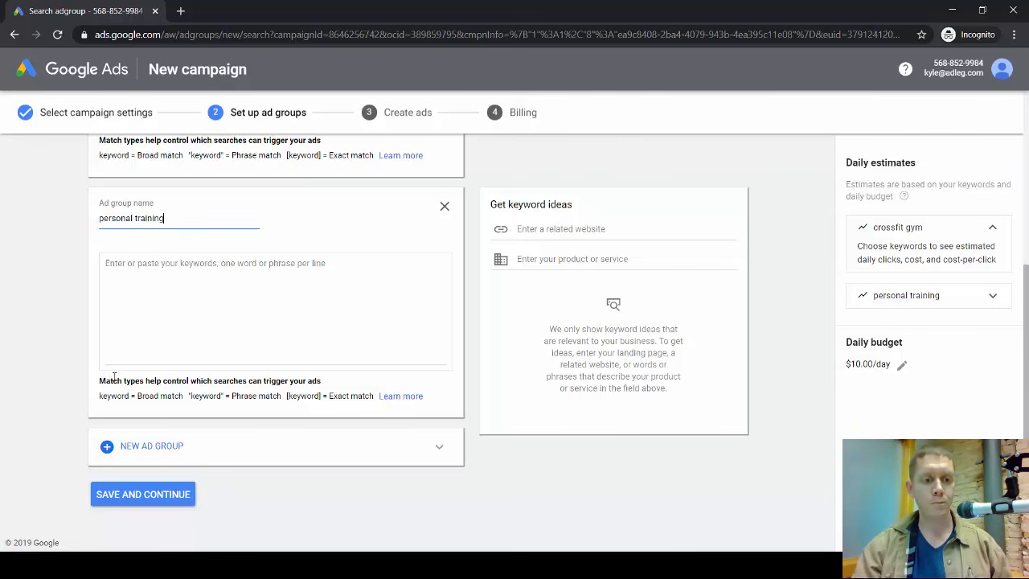
- Add a third ad group and name it "gyms"
left_click(136, 446)
double_click(140, 218)
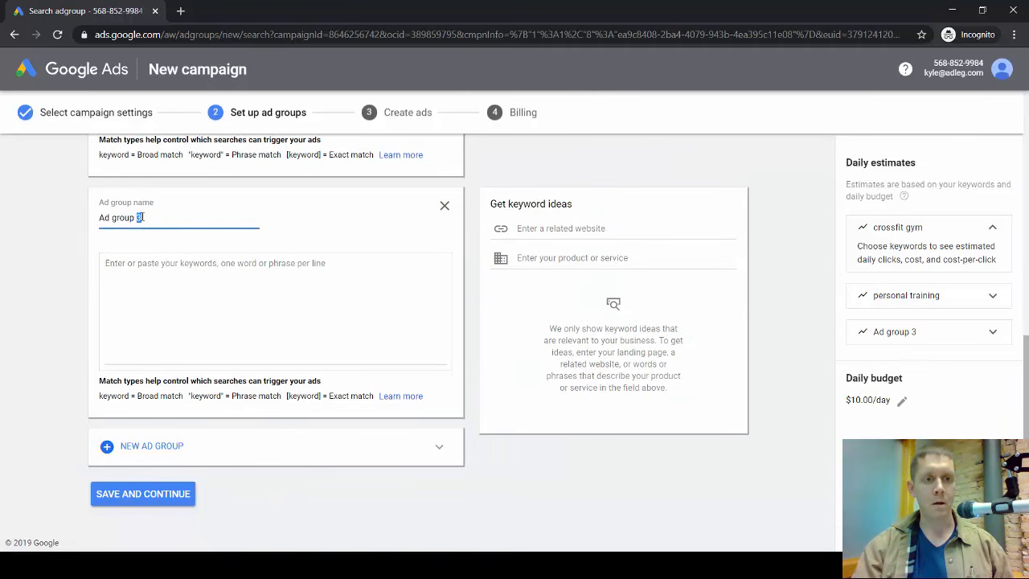
triple_click(143, 217)
type("gyms")
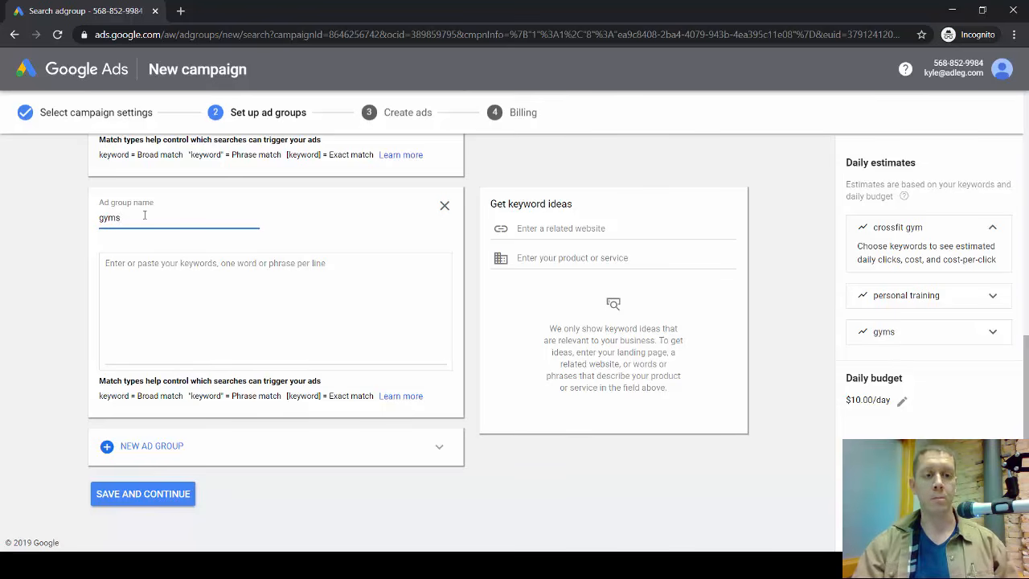
- Review the three ad groups, leave their keyword lists empty, and save them to continue to ad creation
scroll(172, 223, "up", 3)
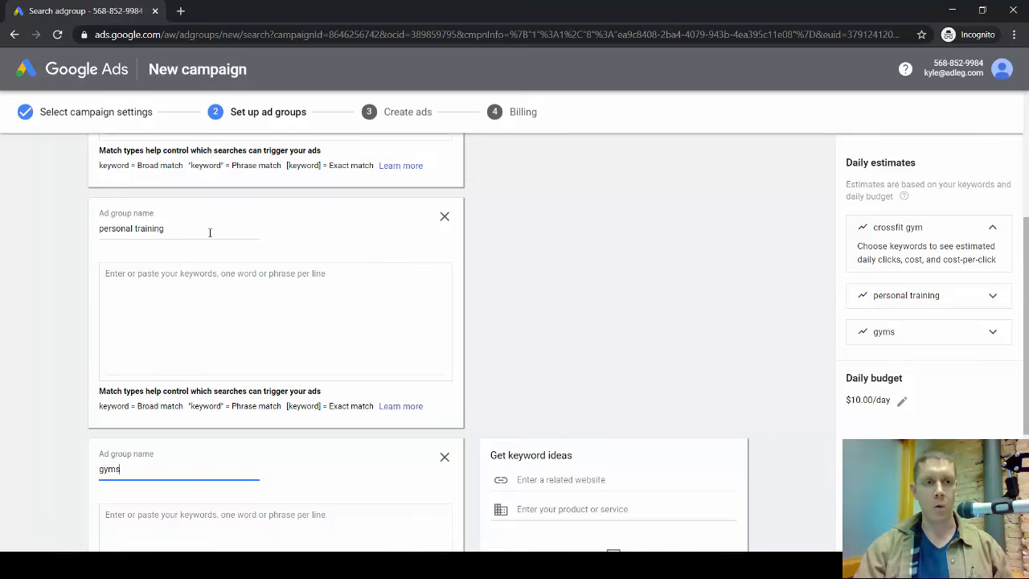
scroll(218, 236, "up", 2)
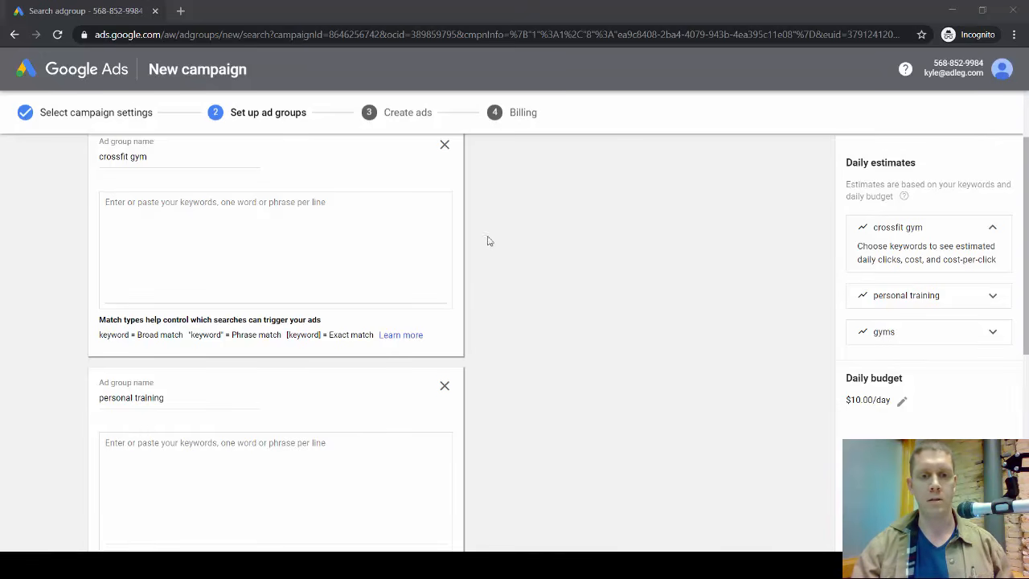
scroll(486, 243, "down", 3)
scroll(486, 243, "down", 2)
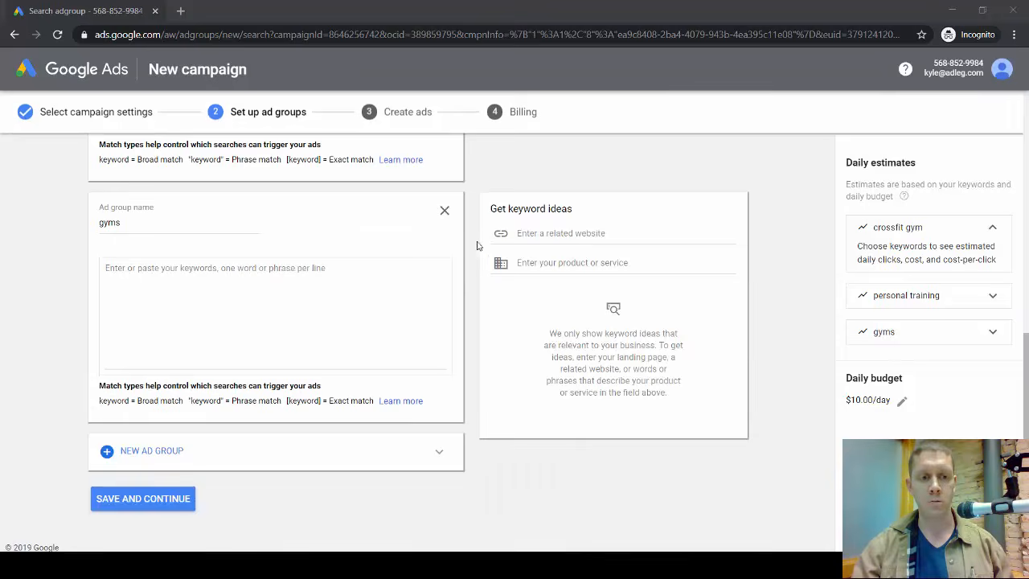
left_click(165, 505)
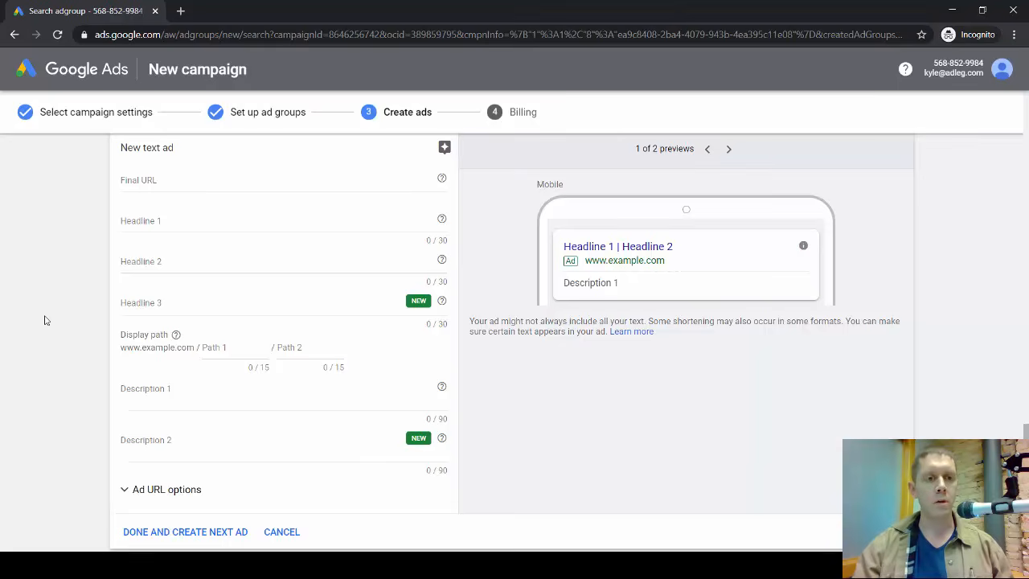
- Examine the new text ad forms provided for the crossfit gym, personal training and gyms ad groups
scroll(44, 320, "up", 3)
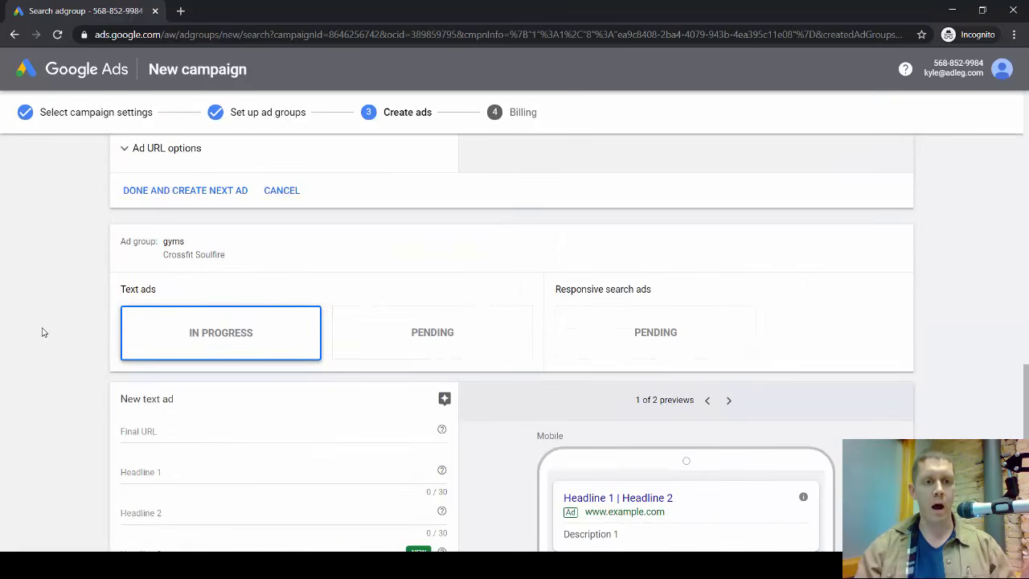
scroll(55, 312, "up", 1)
scroll(55, 309, "down", 2)
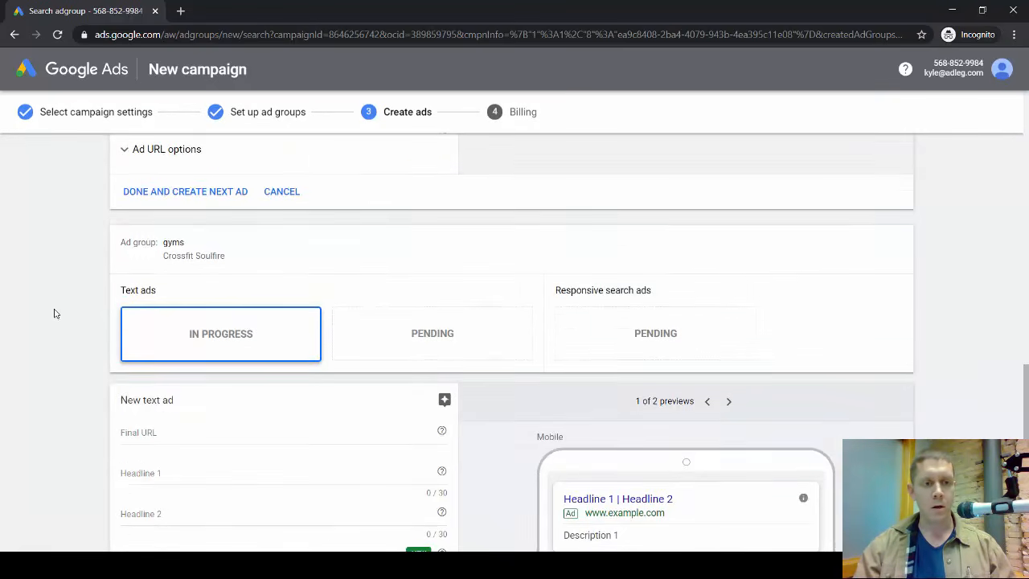
scroll(62, 294, "up", 15)
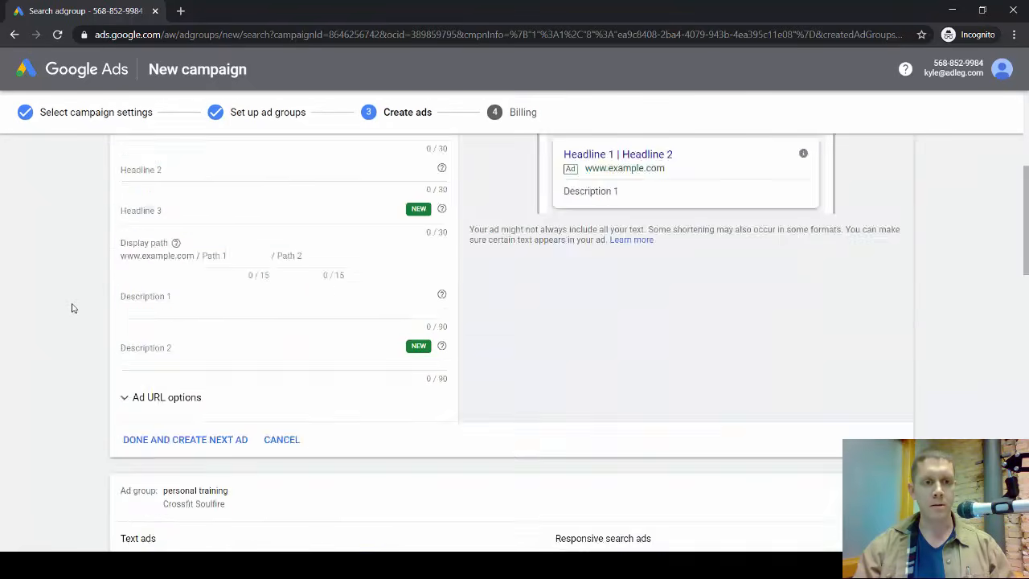
scroll(65, 304, "down", 1)
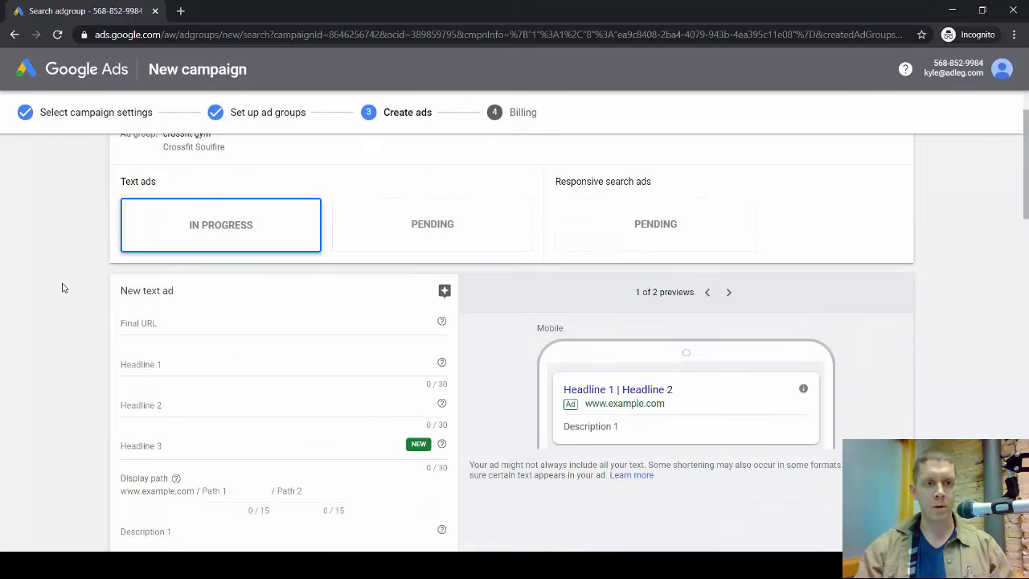
scroll(77, 278, "up", 1)
scroll(96, 233, "down", 7)
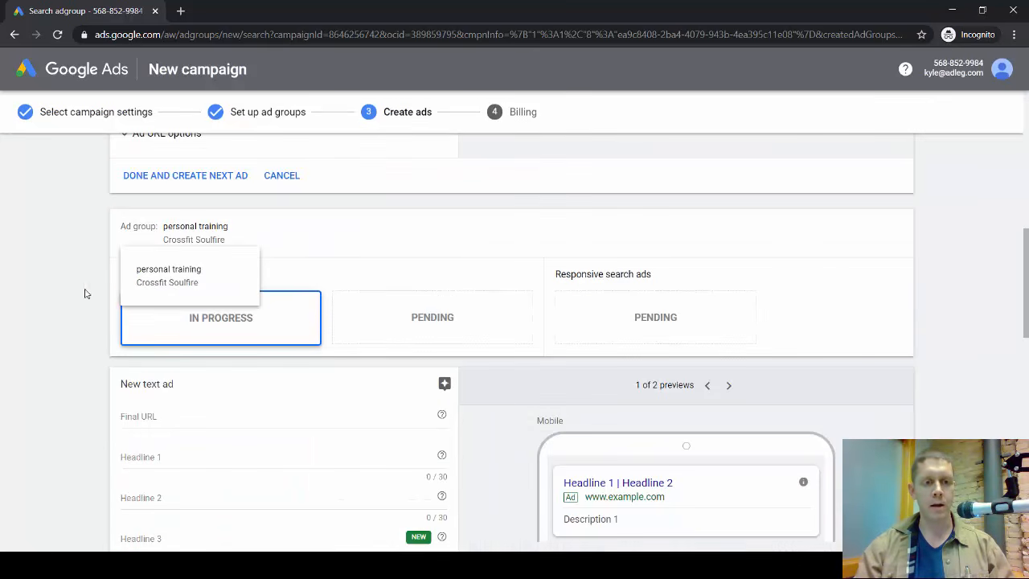
scroll(56, 322, "down", 5)
scroll(64, 362, "up", 10)
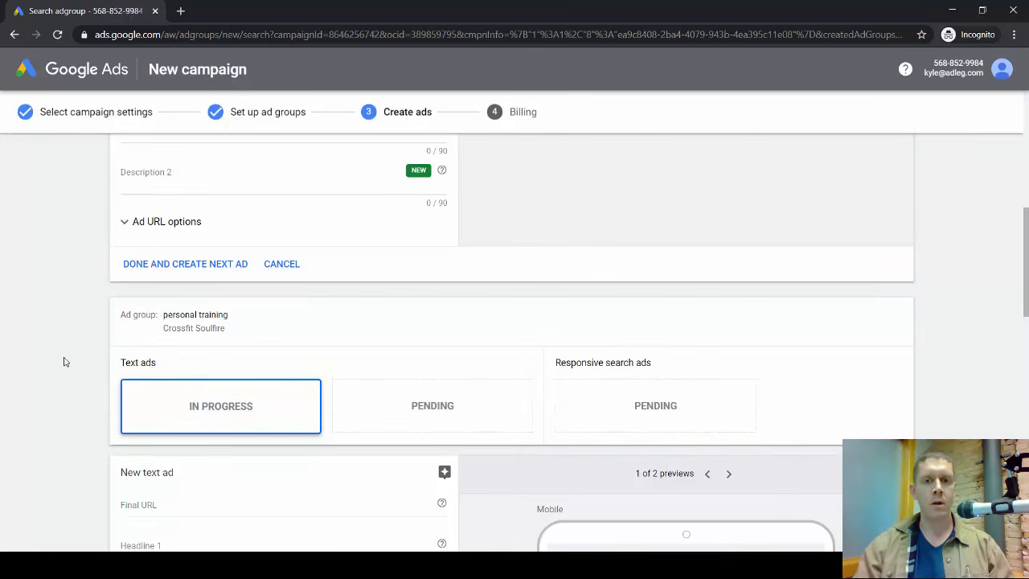
scroll(52, 361, "down", 2)
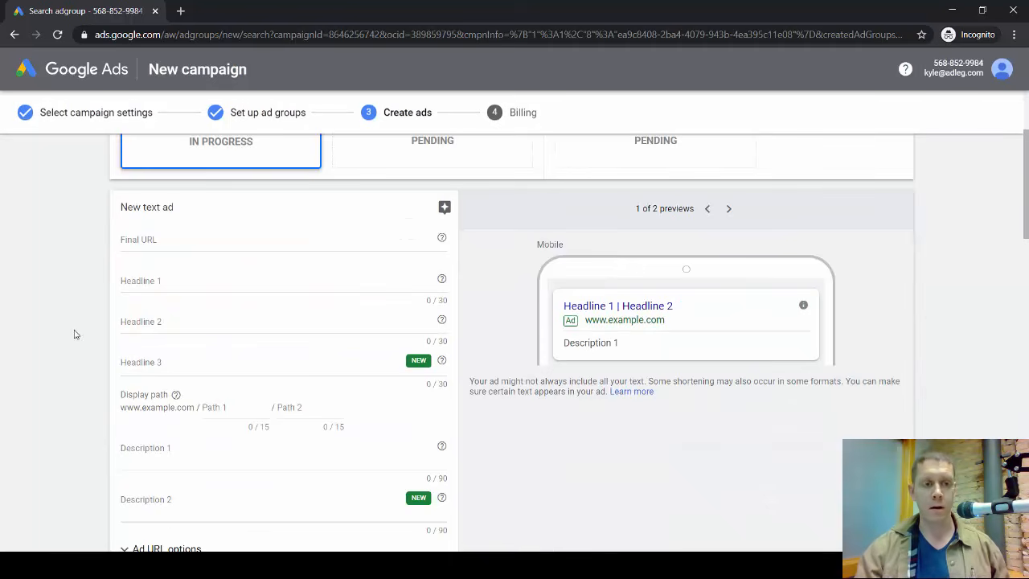
scroll(68, 332, "down", 1)
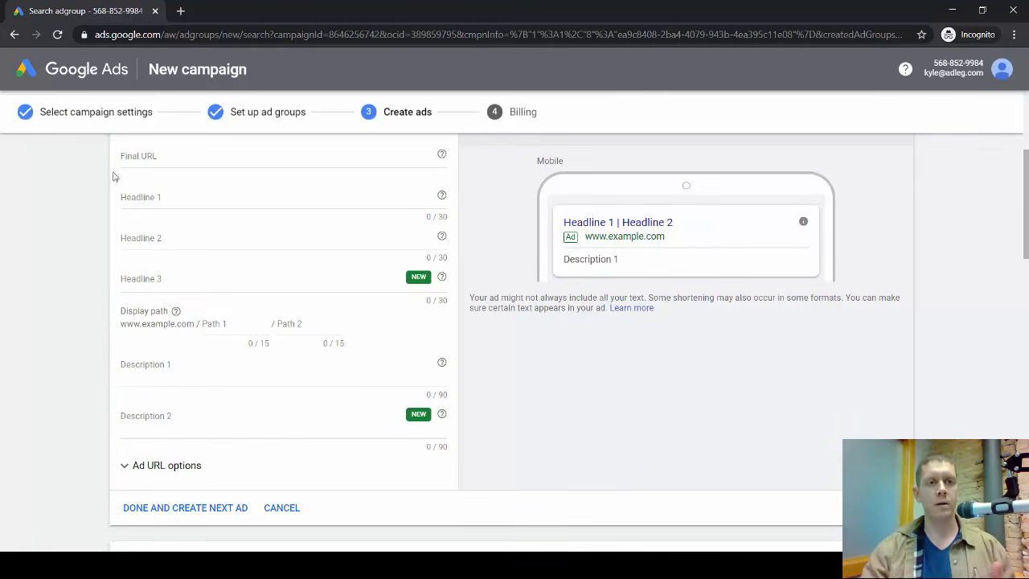
- Search Google for "crossfit soulfire" in a new browser tab and open the gym's website, crossfit-soulfire.triib.com
left_click(180, 12)
type("crossfit soulfire")
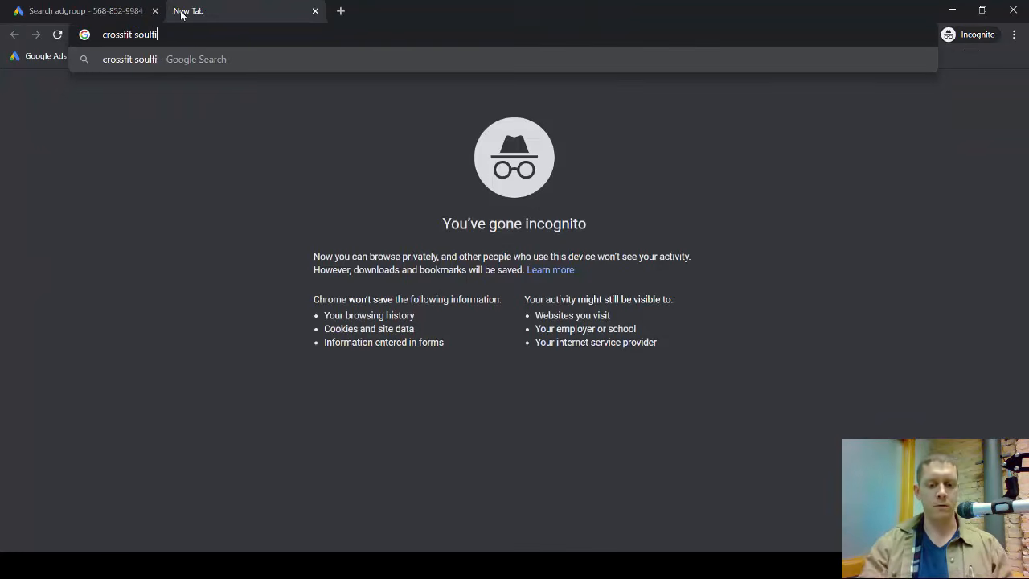
key("Return")
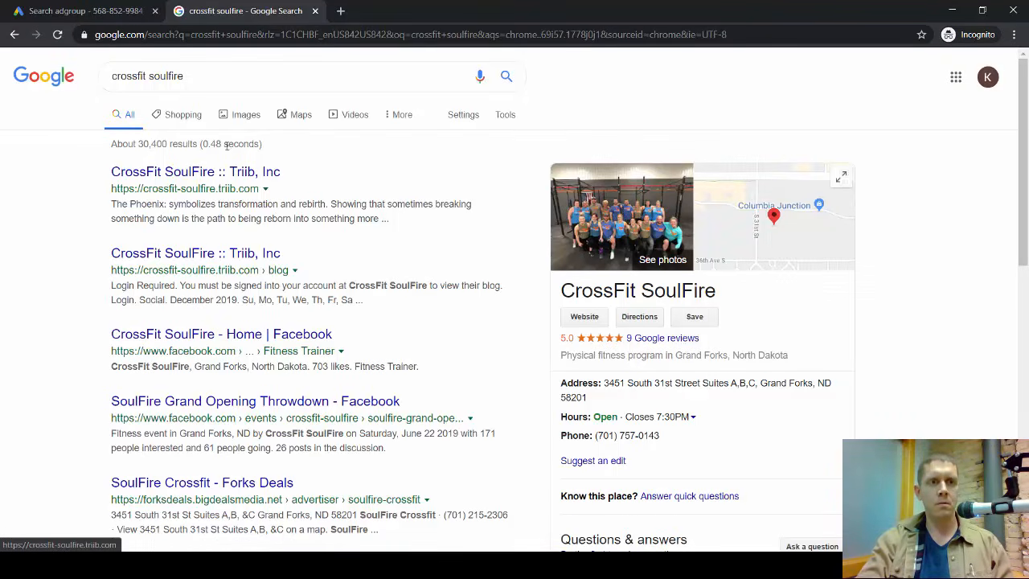
left_click(197, 171)
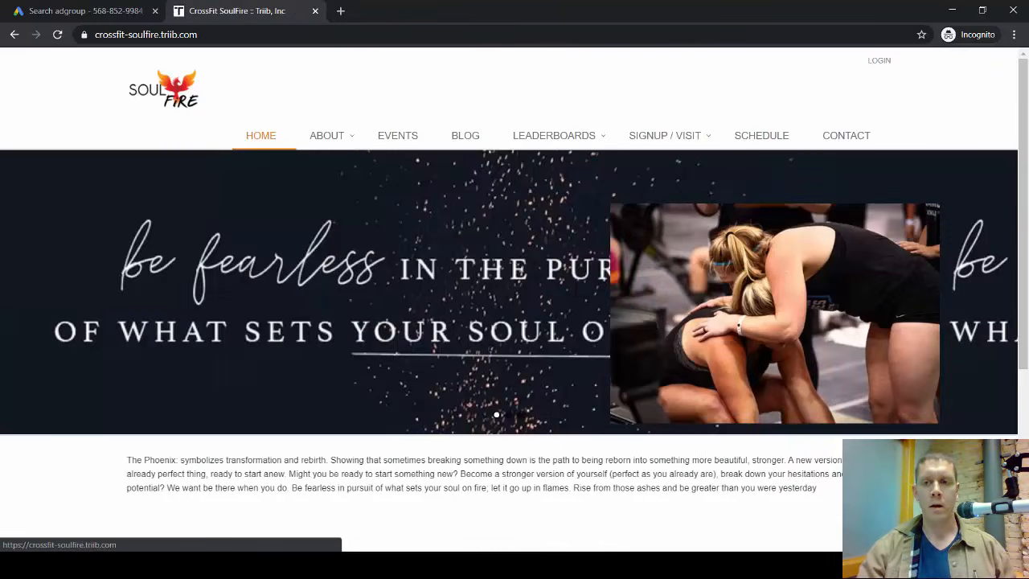
scroll(482, 262, "down", 3)
scroll(478, 262, "up", 3)
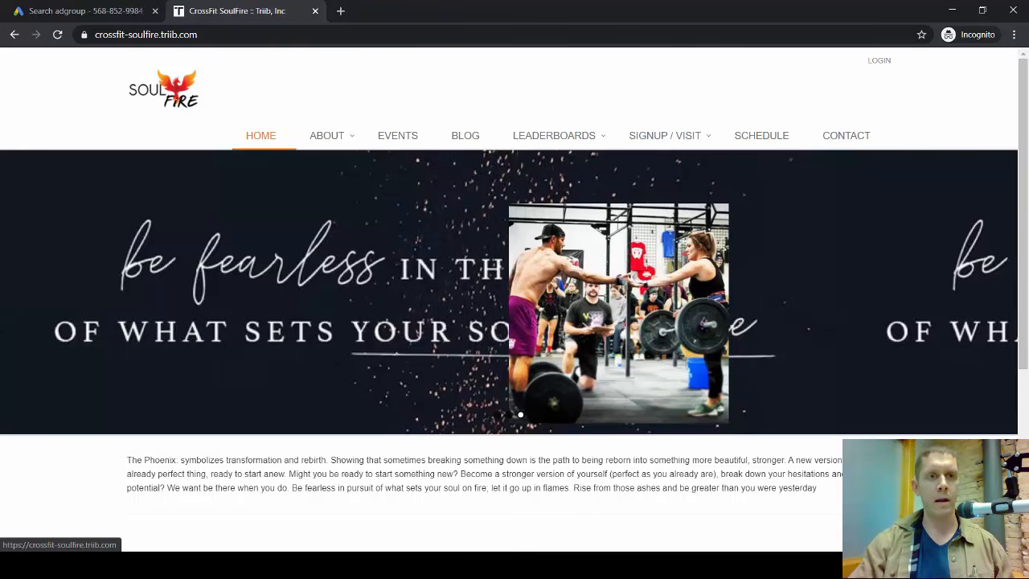
- Copy the gym website's address and paste it as the Final URL of the crossfit gym text ad
left_click(172, 35)
key("ctrl+c")
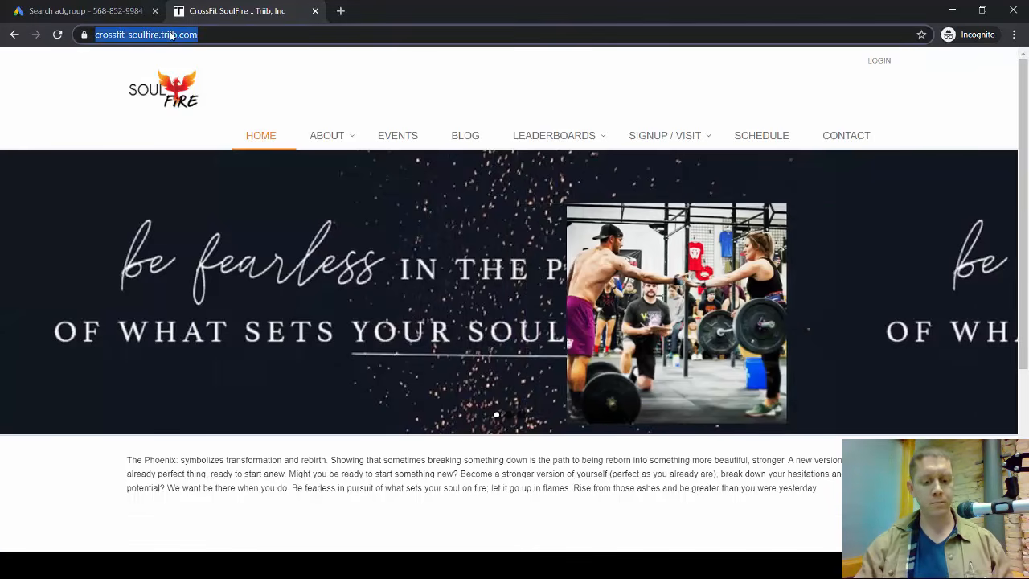
left_click(106, 16)
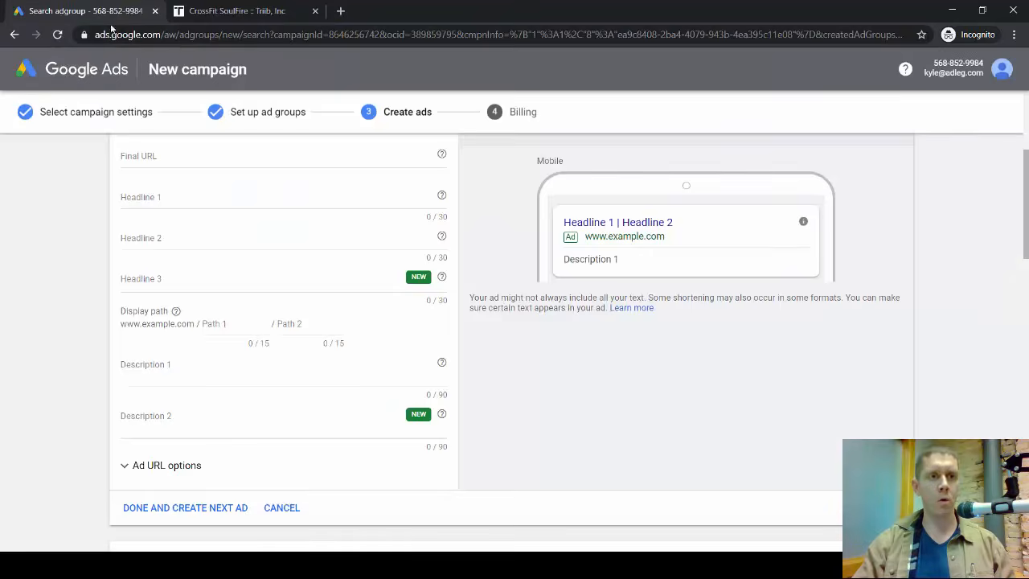
left_click(198, 158)
key("ctrl+v")
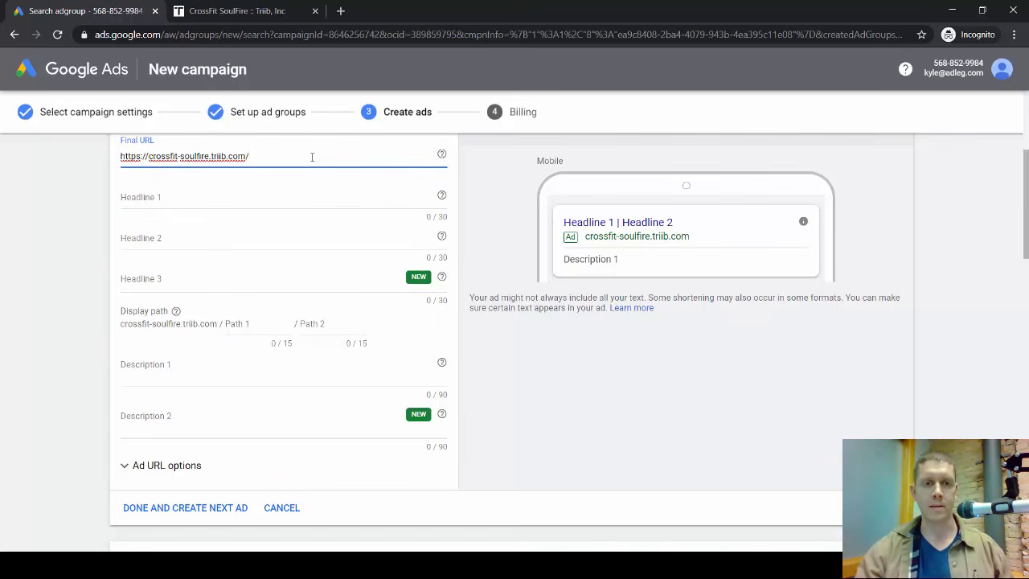
- Set Headline 1 of the crossfit gym text ad to "Crossfit Gym - Grand Forks, ND"
left_click(165, 197)
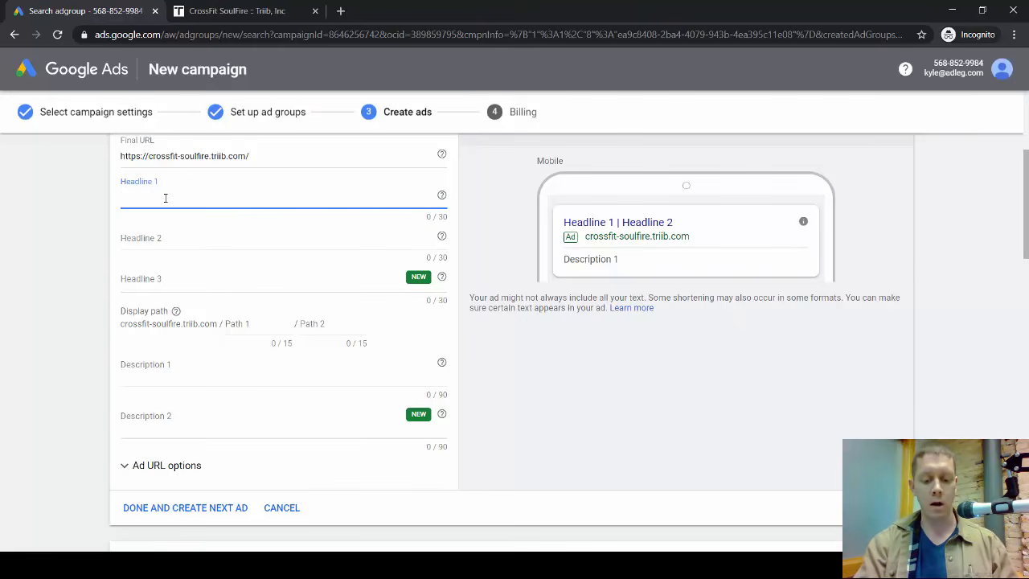
type("Crossfi")
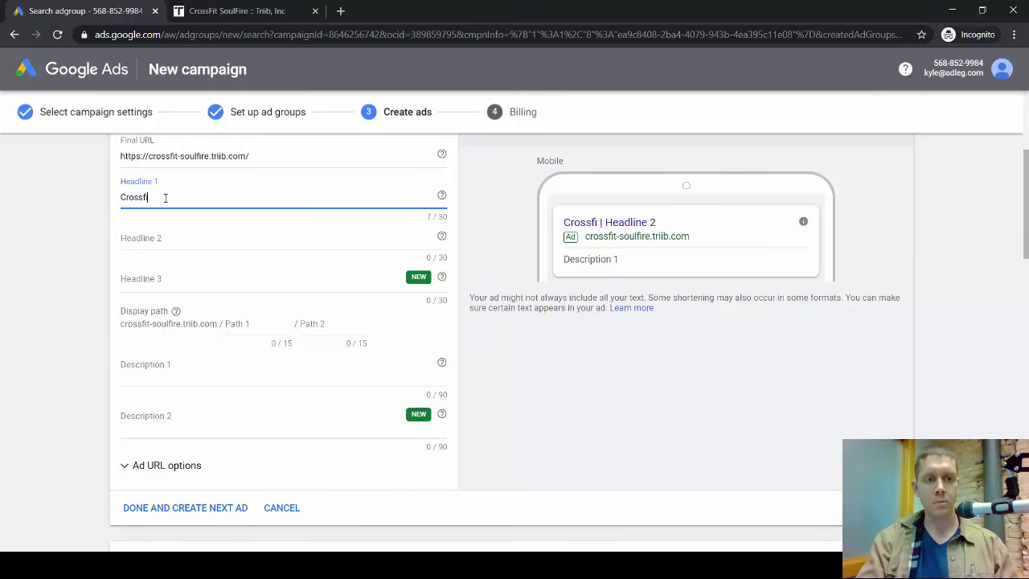
type("t Gym")
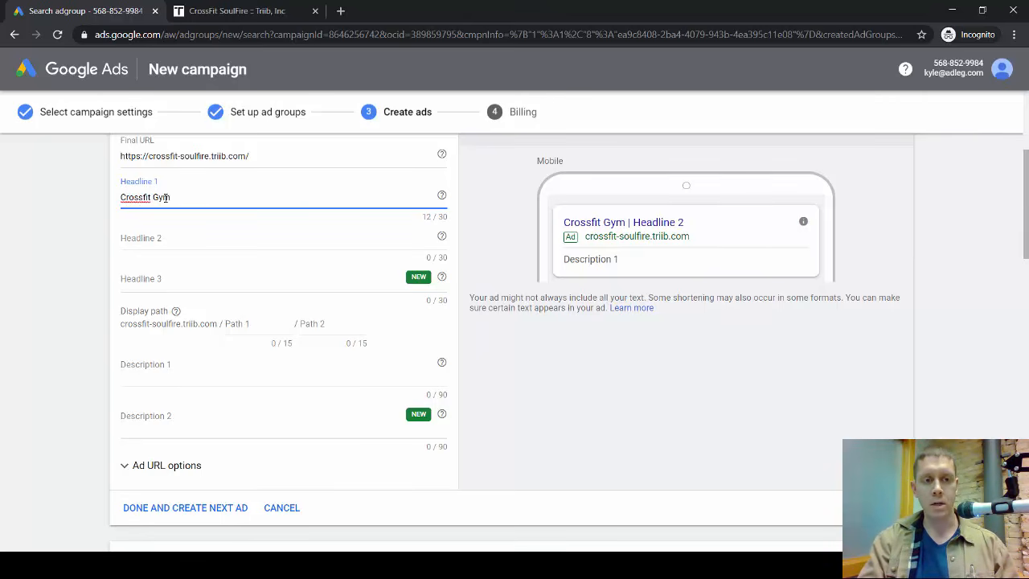
type(" -")
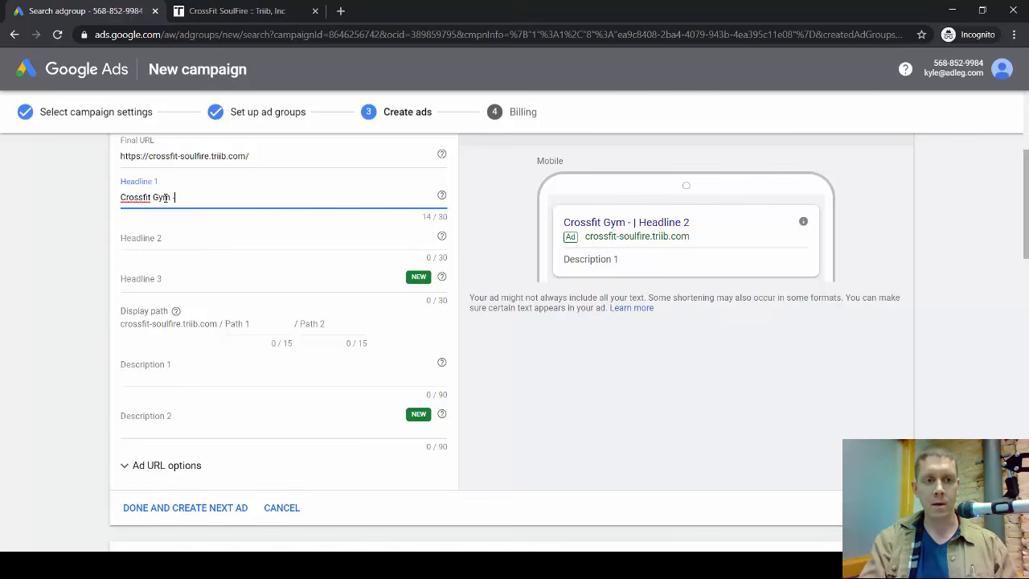
type(" Grand Forks, ND")
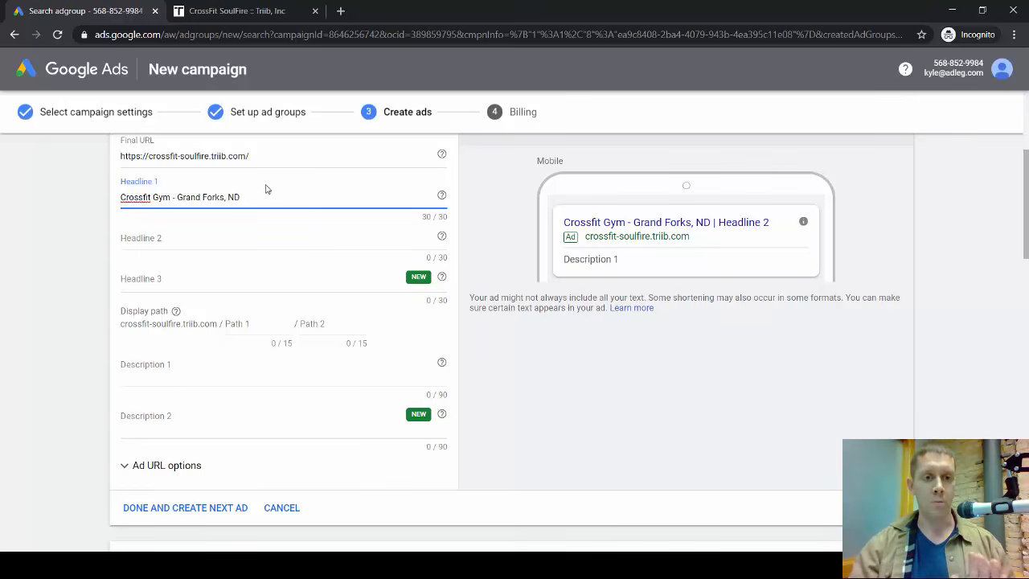
- Set Headline 2 of the text ad to "Free Trial Membership" and place the cursor in the empty Headline 3
left_click(174, 237)
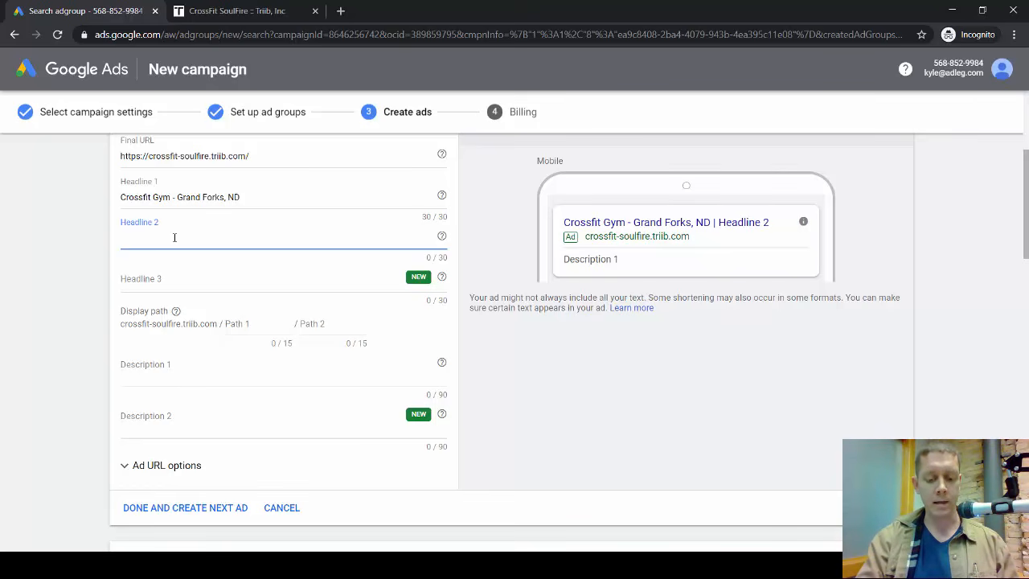
type("Free")
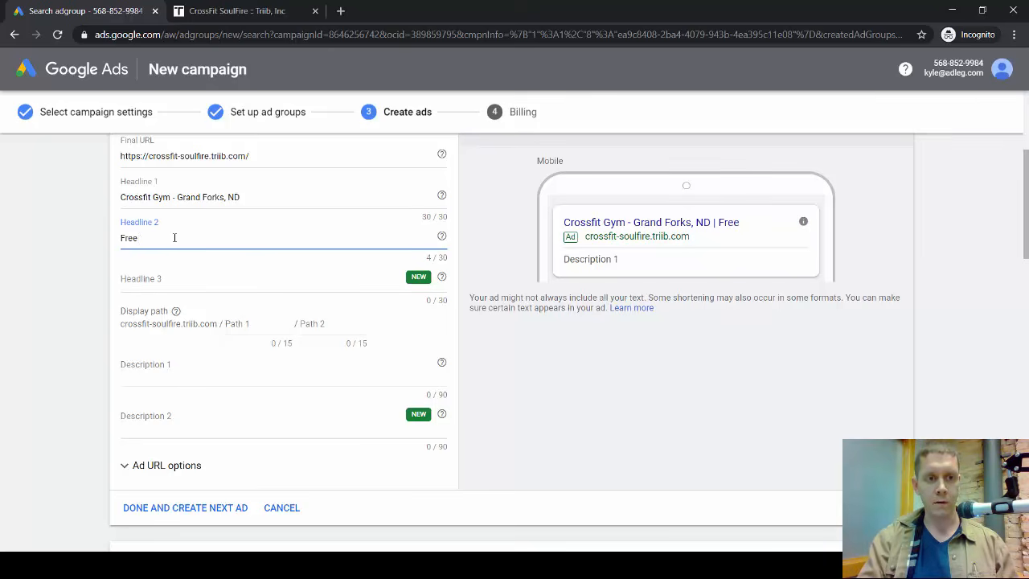
type(" Trial Membership")
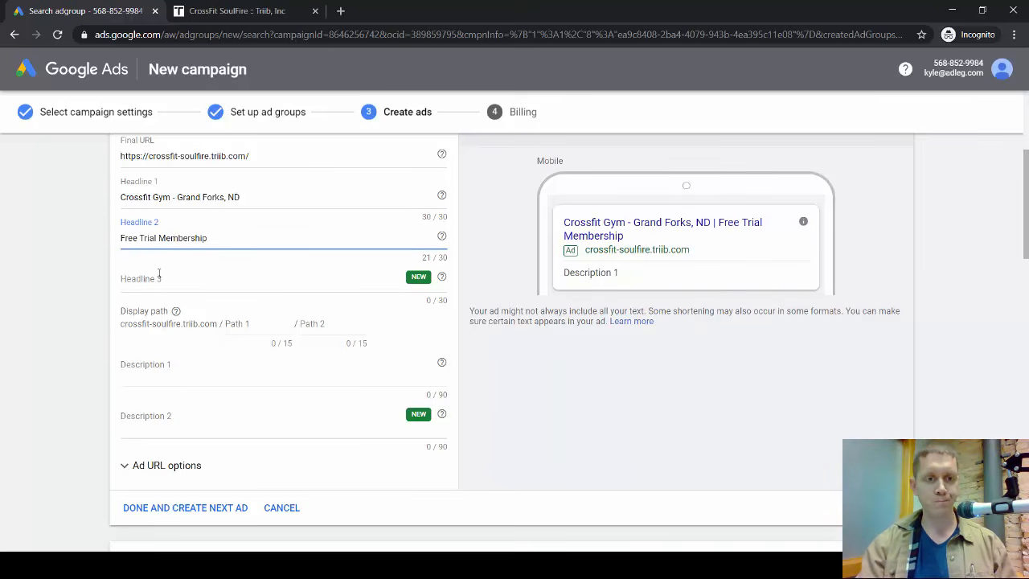
left_click(184, 278)
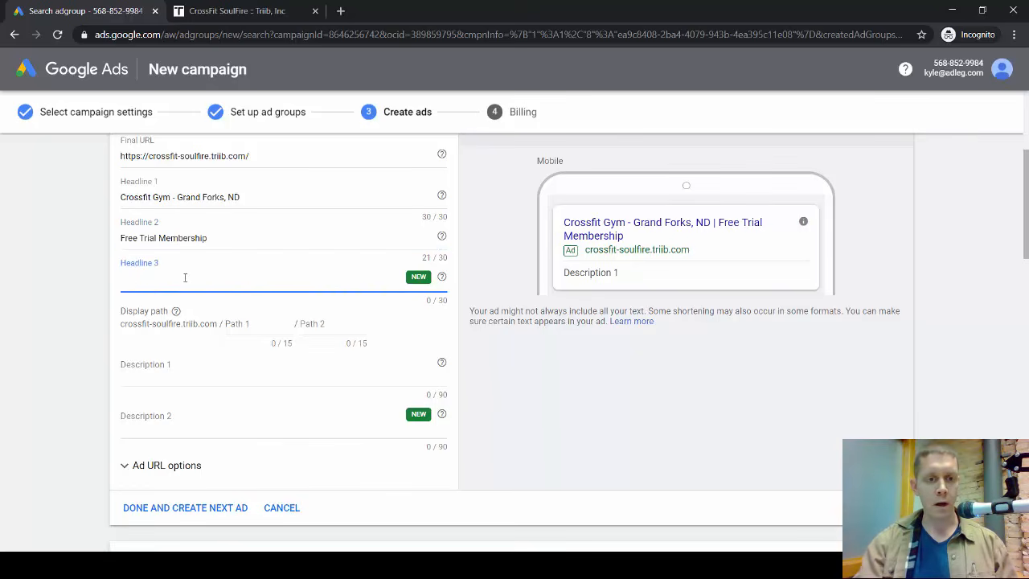
- Set Headline 3 of the crossfit gym text ad to "Learn More"
type("L")
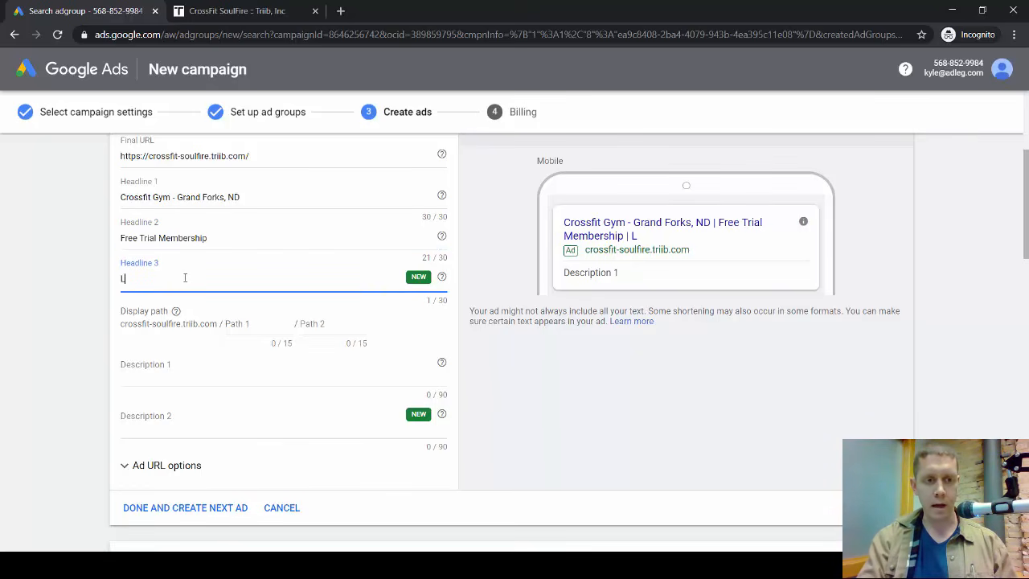
type("earn More")
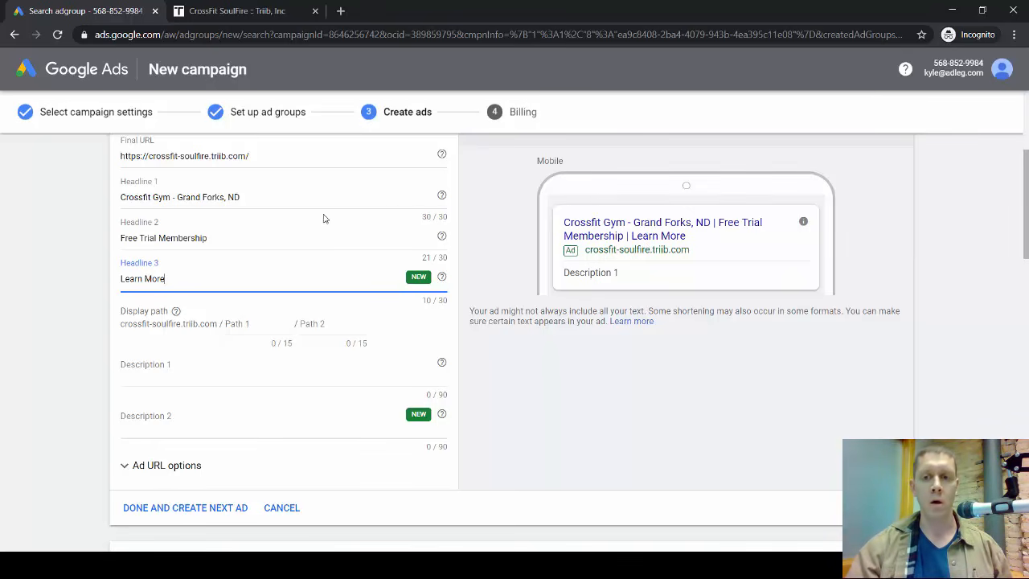
scroll(503, 233, "up", 1)
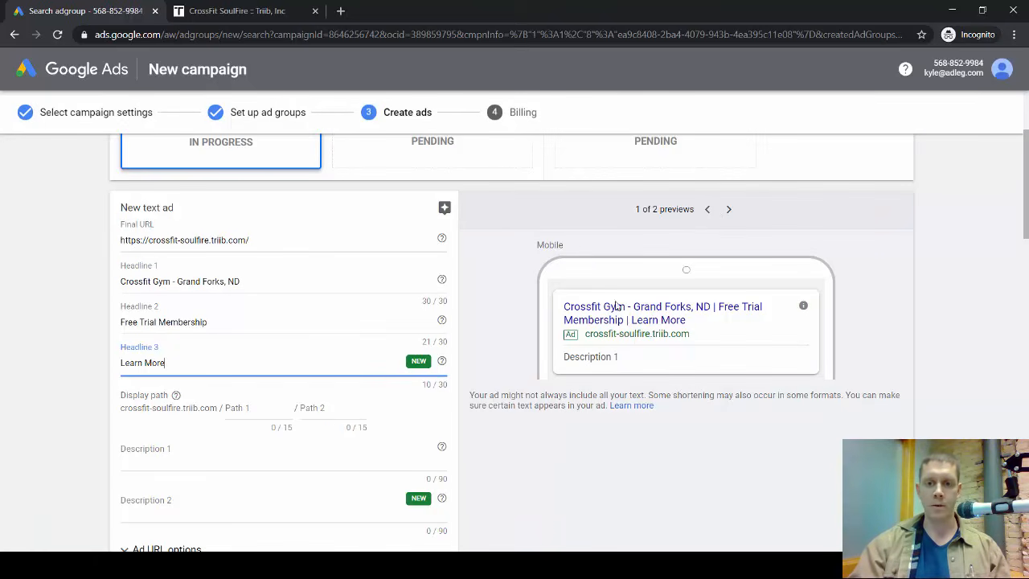
- Try appending extra words to Headline 3 while viewing the desktop ad preview, then restore "Learn More" and return to the mobile preview
left_click(728, 210)
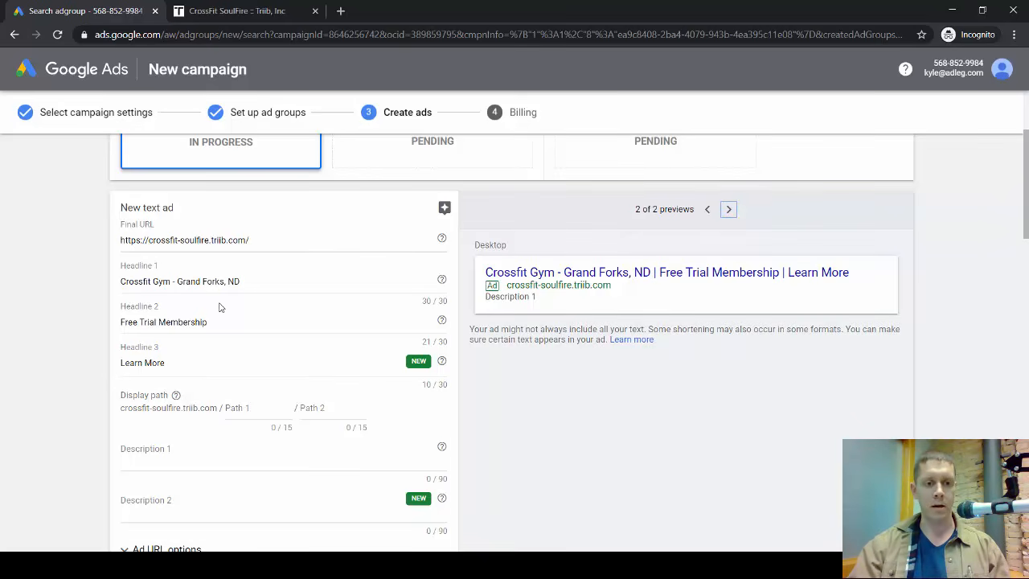
left_click(184, 362)
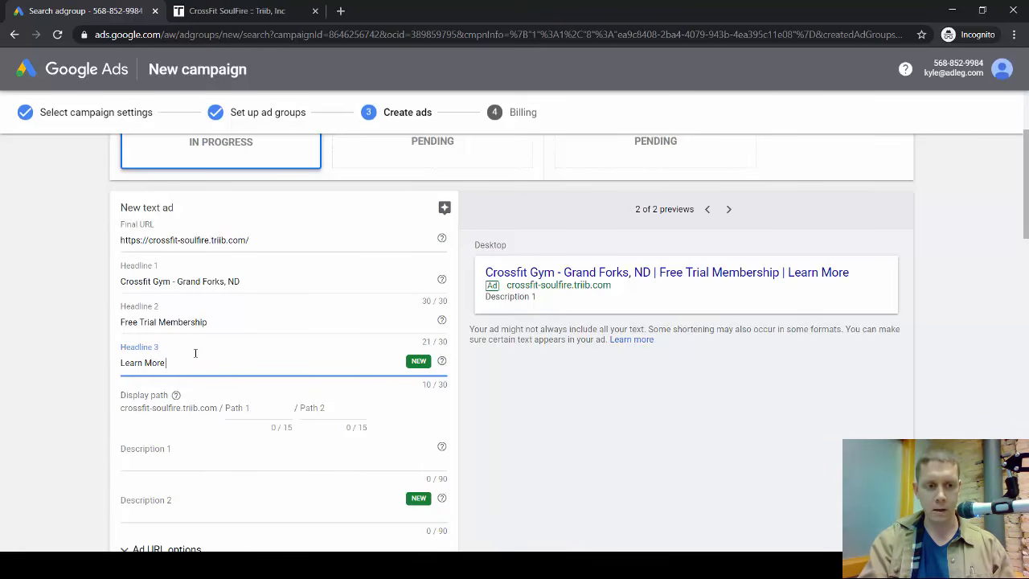
type("By vis")
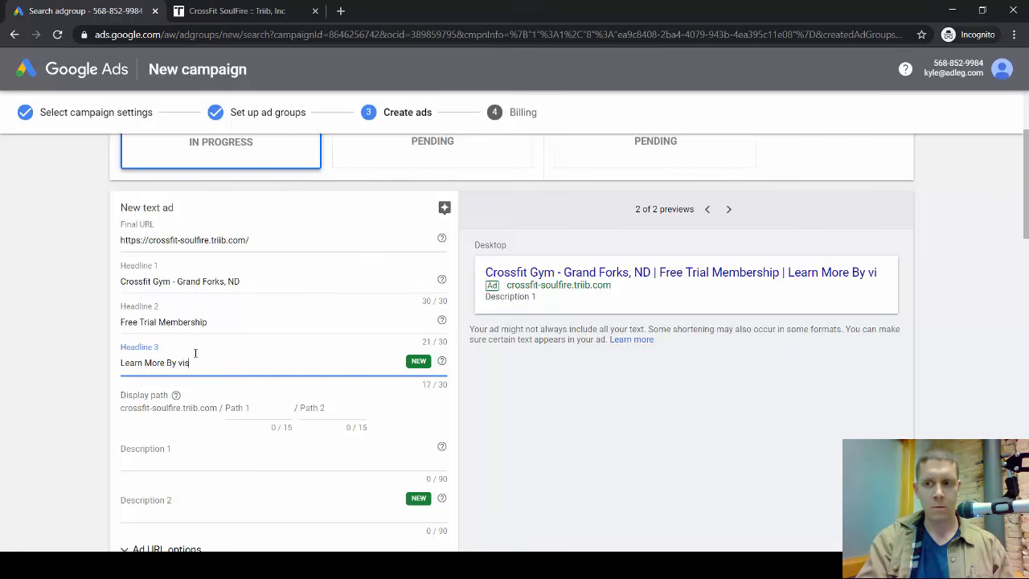
type("itisng;l")
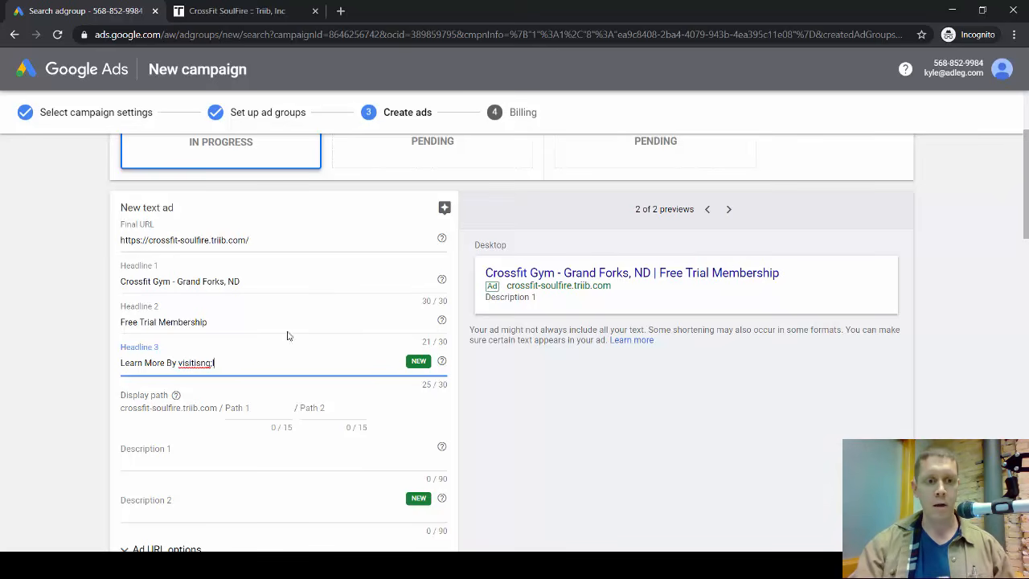
left_click_drag(168, 362, 241, 372)
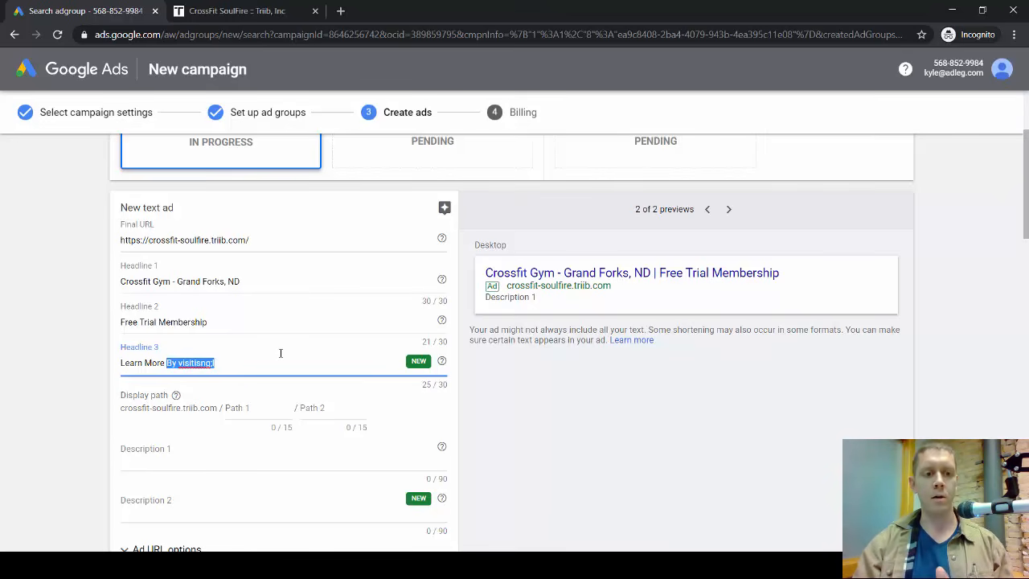
key("BackSpace")
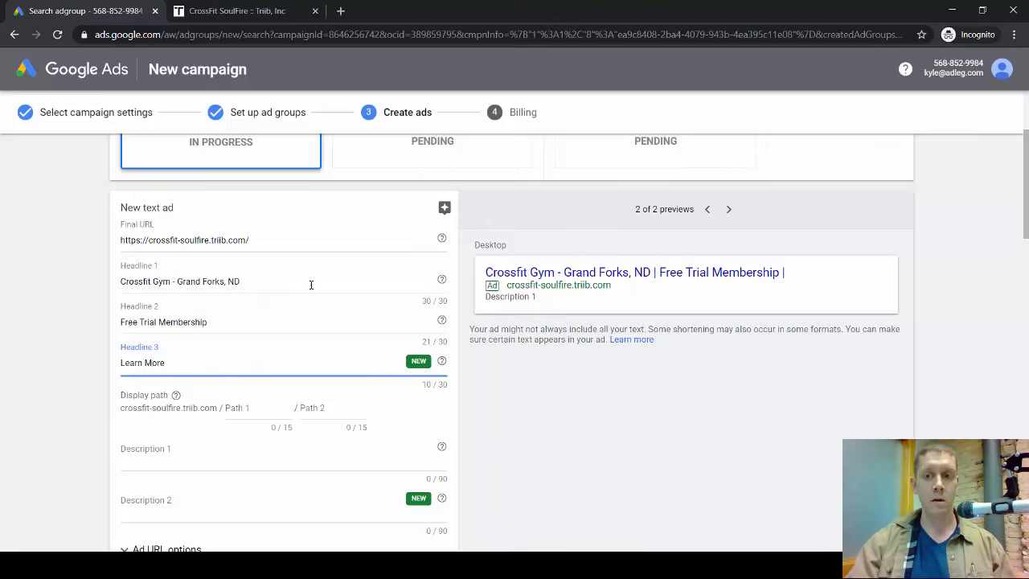
scroll(328, 290, "up", 1)
left_click(708, 293)
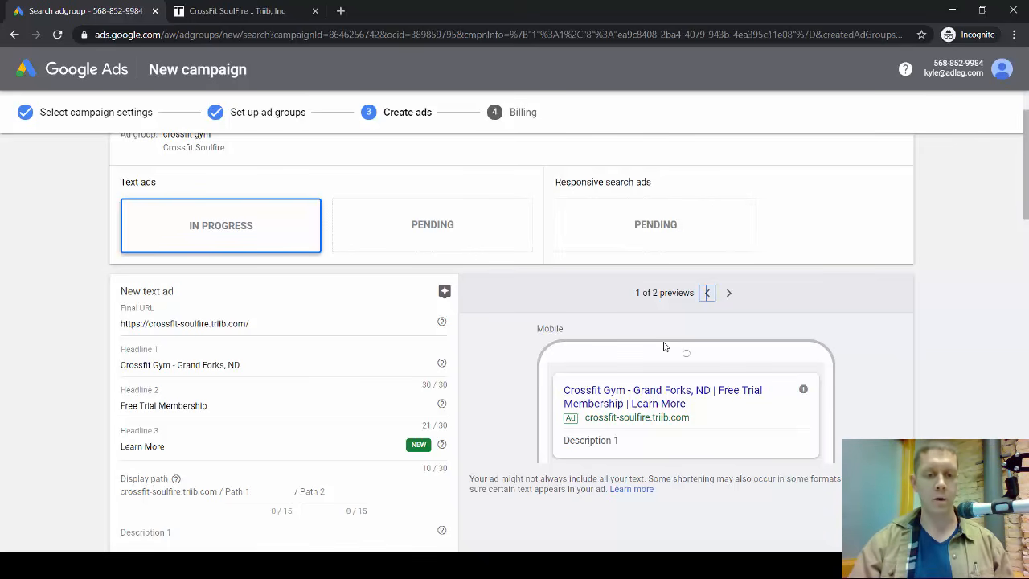
- Set Description 1 of the crossfit gym text ad to "Morning, evening, weekend classes. Start with a free trial membership. Call today!"
scroll(322, 310, "down", 1)
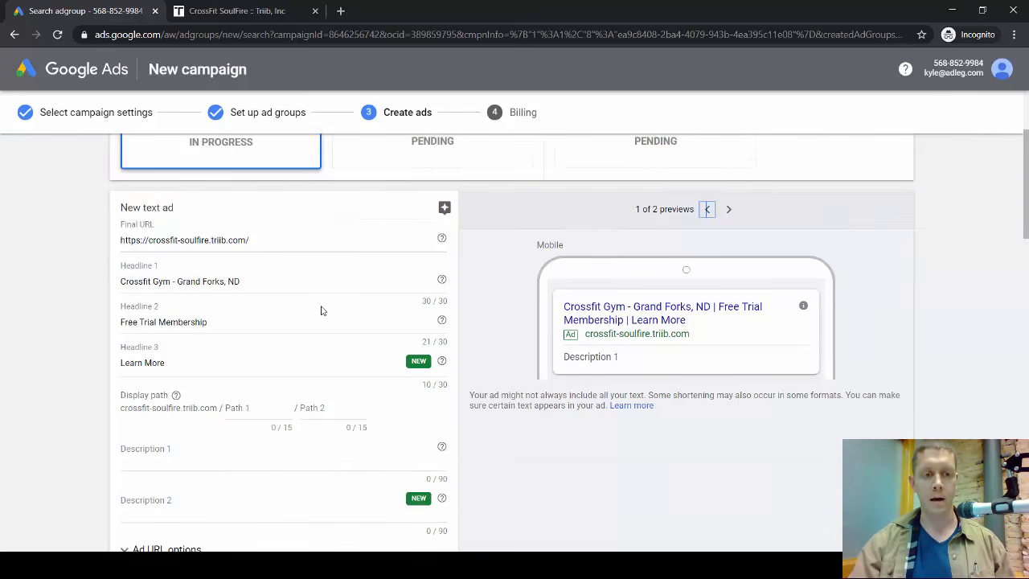
scroll(201, 426, "down", 1)
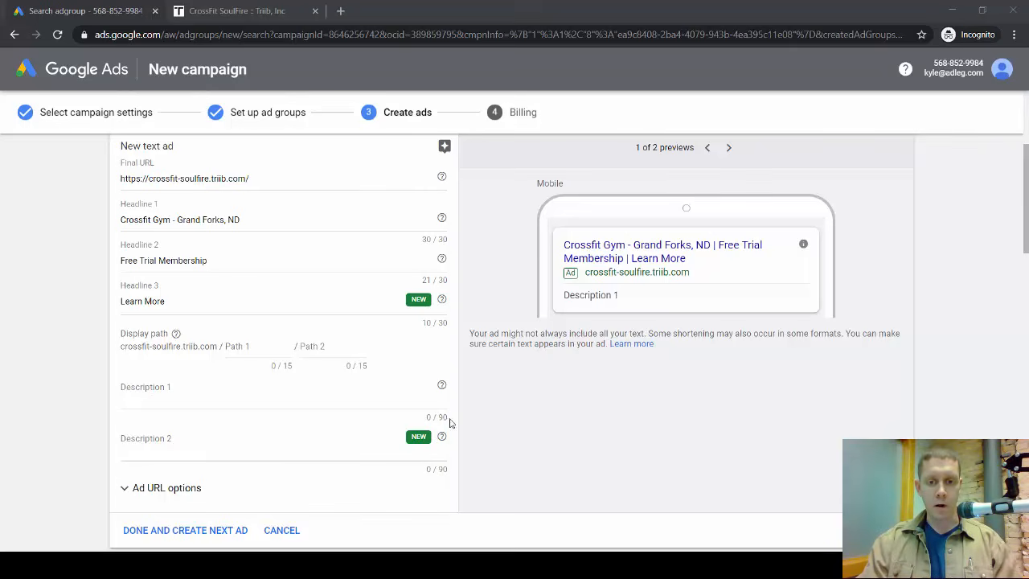
left_click_drag(450, 421, 426, 421)
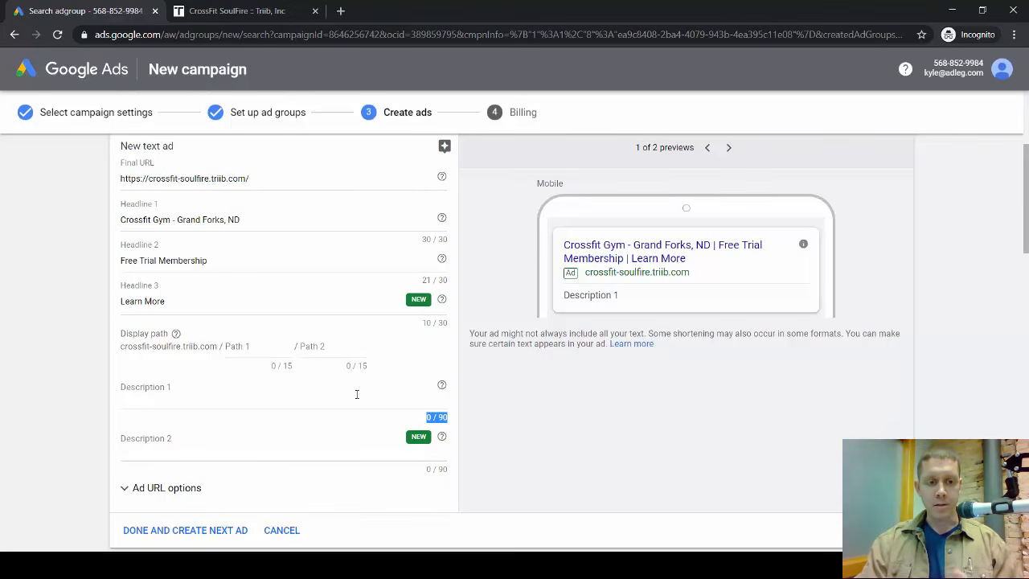
left_click(164, 390)
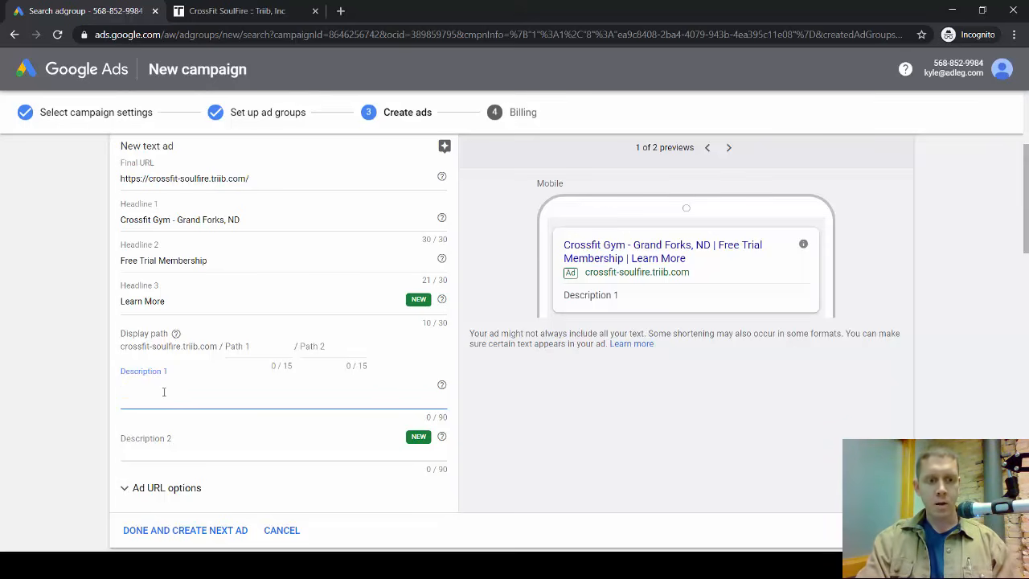
type("Mo")
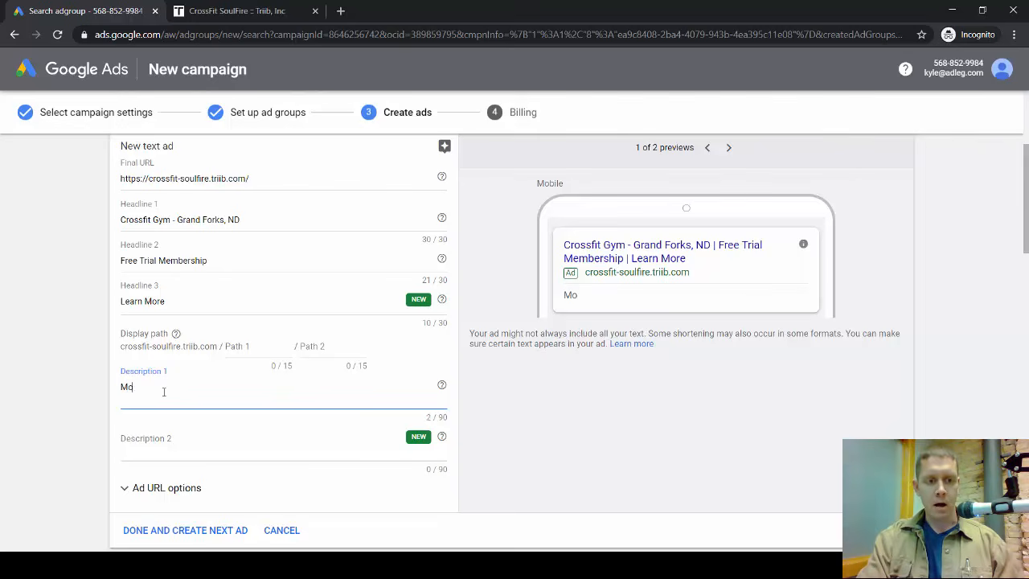
type("rning, ev")
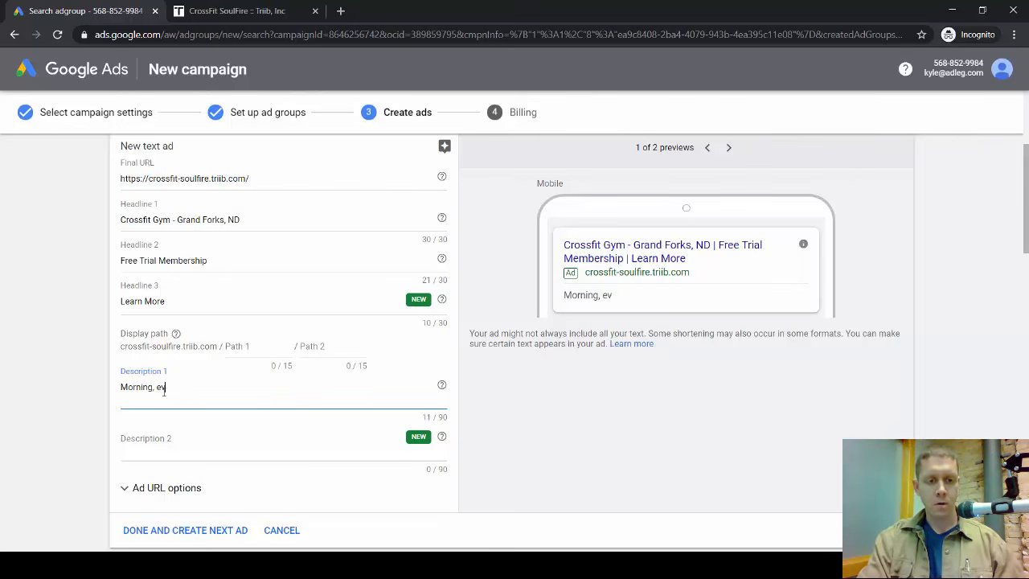
type("ening, weekend")
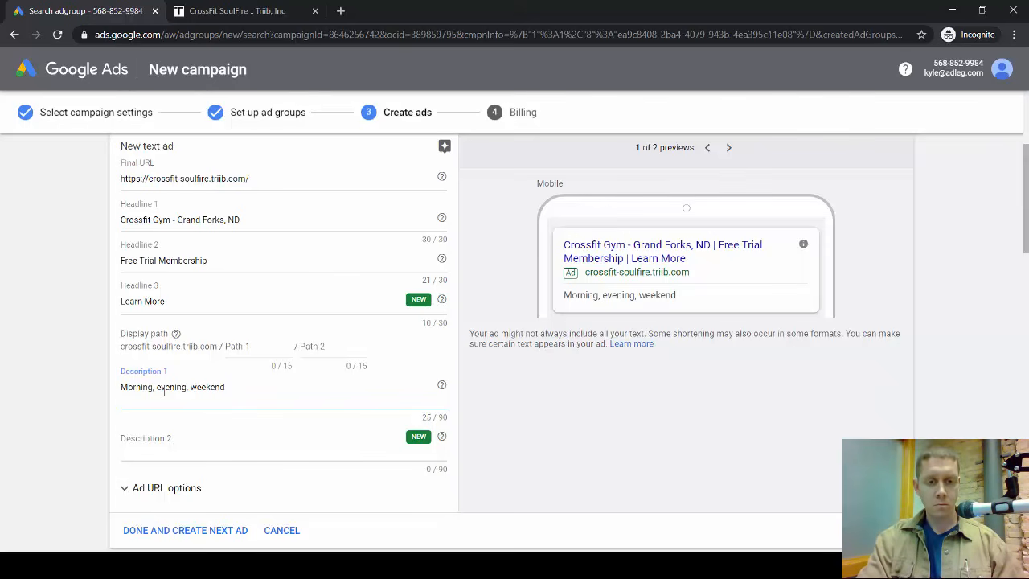
type(" classes")
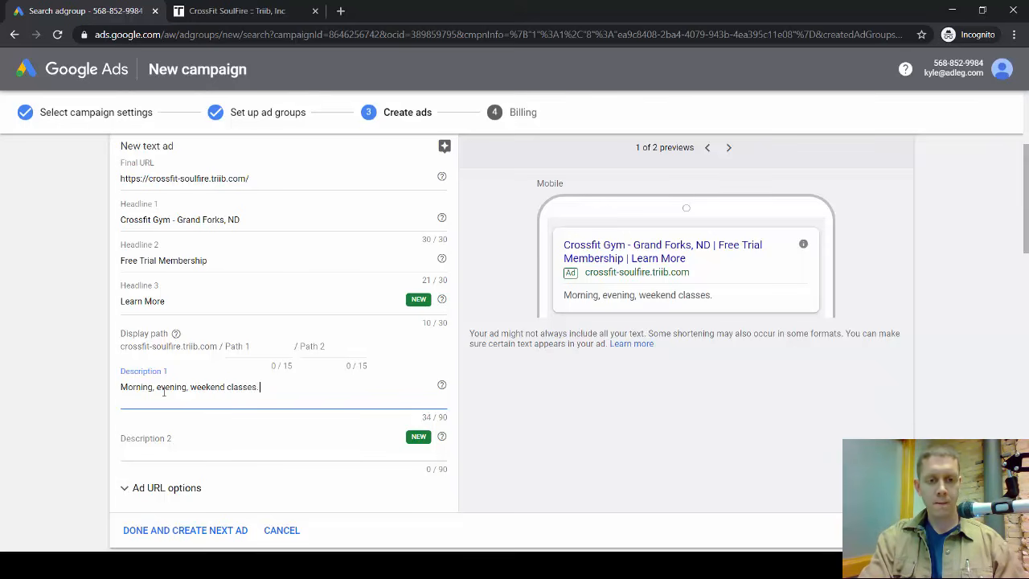
type(". Start w")
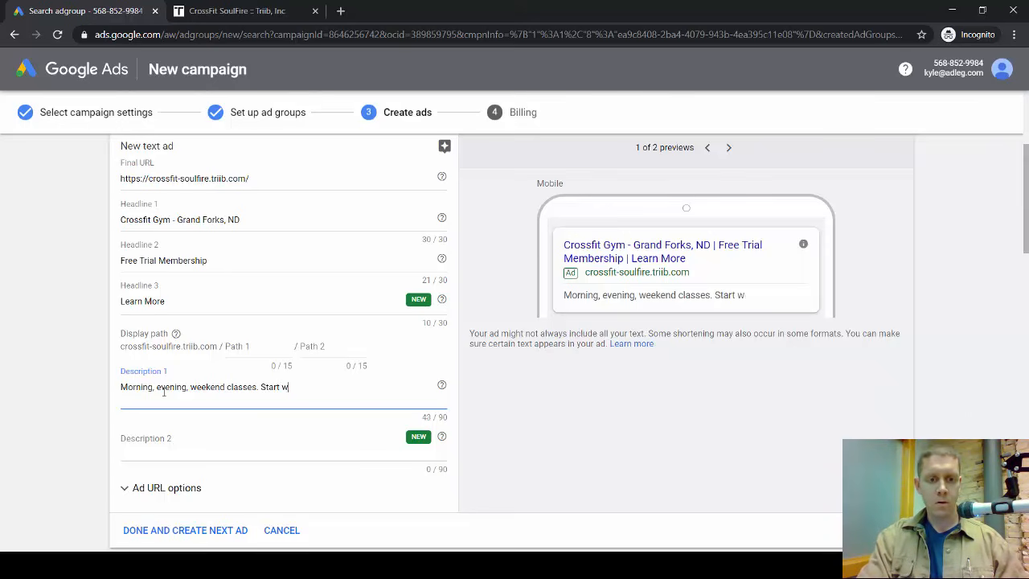
type("ith a free trial memb")
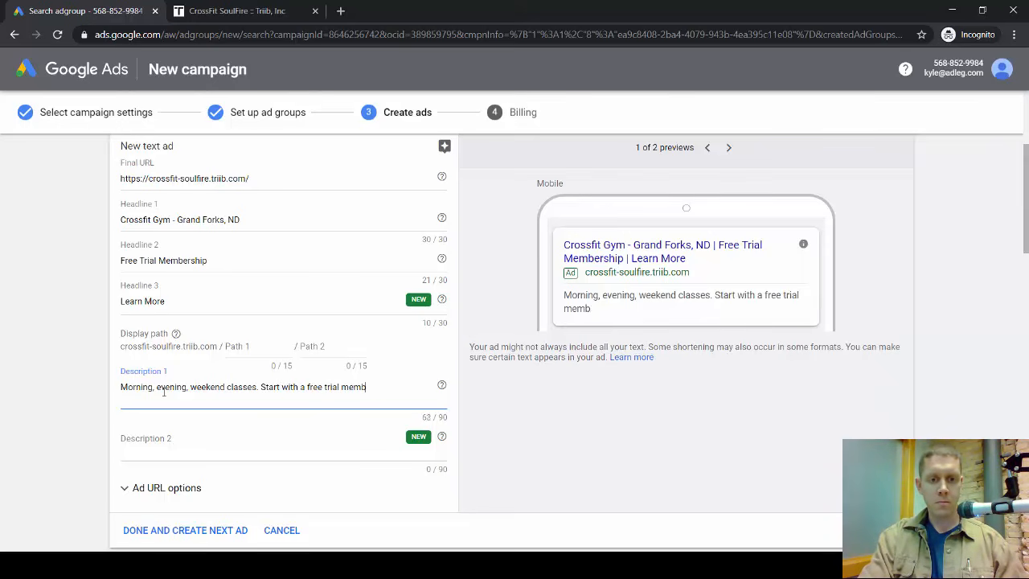
type("ership. Call today!")
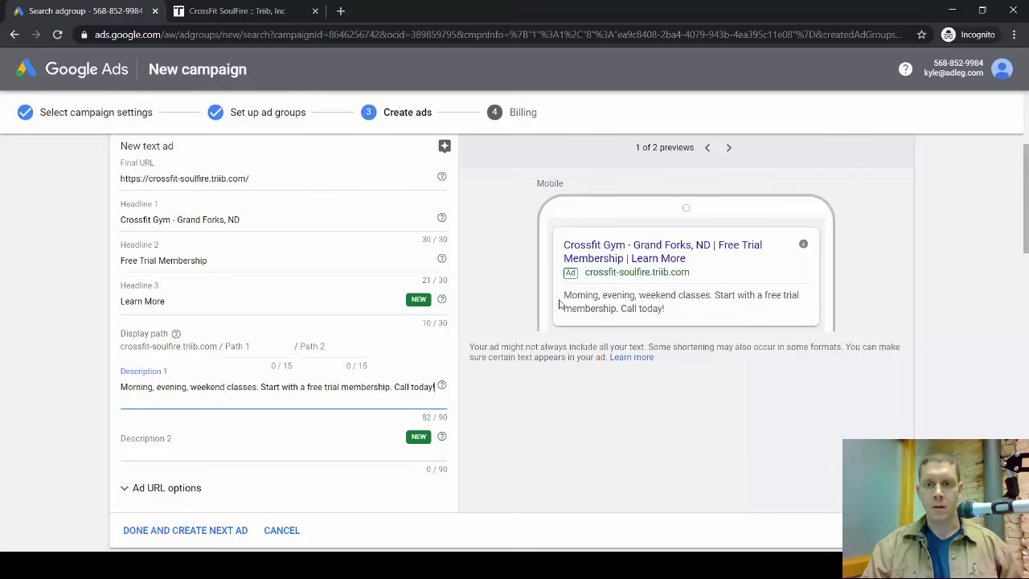
- Compare the desktop and mobile previews of the text ad and review the end of Description 1
left_click(728, 149)
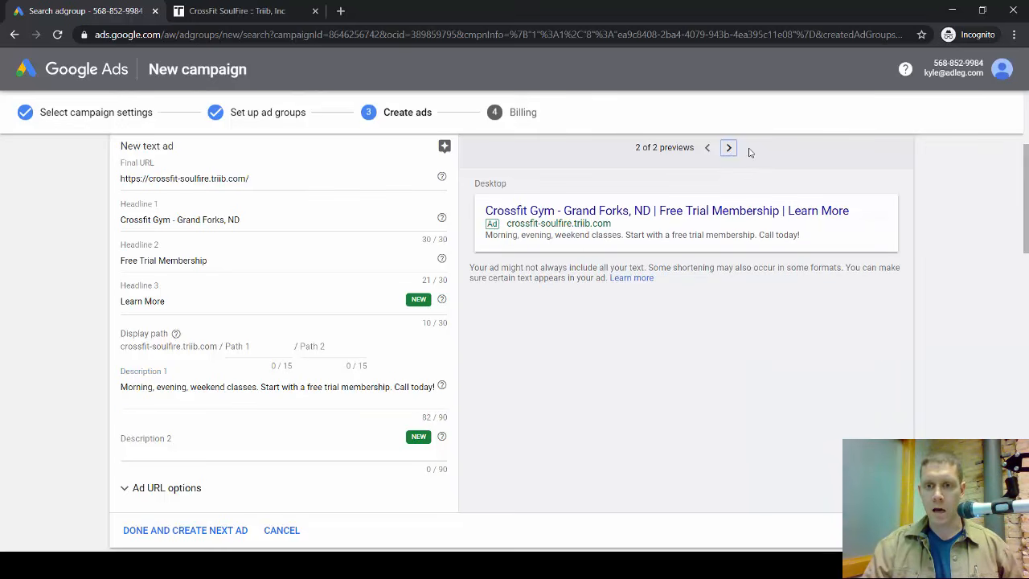
left_click(707, 147)
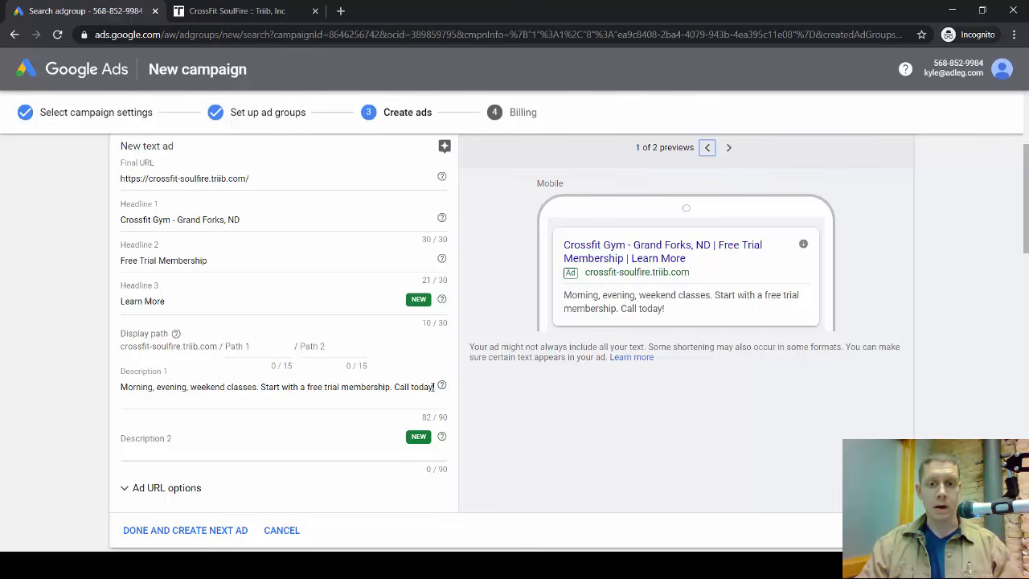
left_click(434, 387)
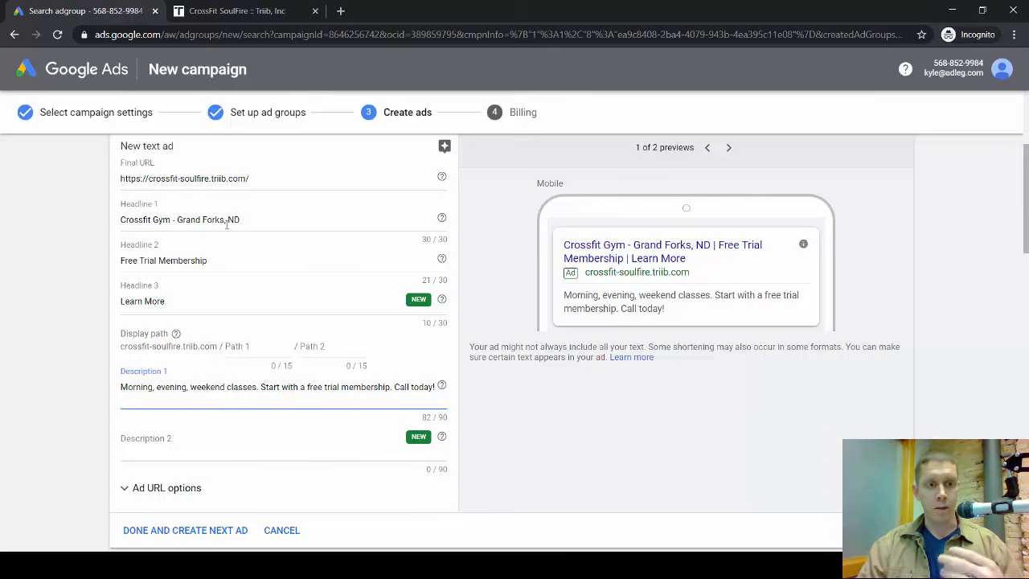
left_click(435, 387)
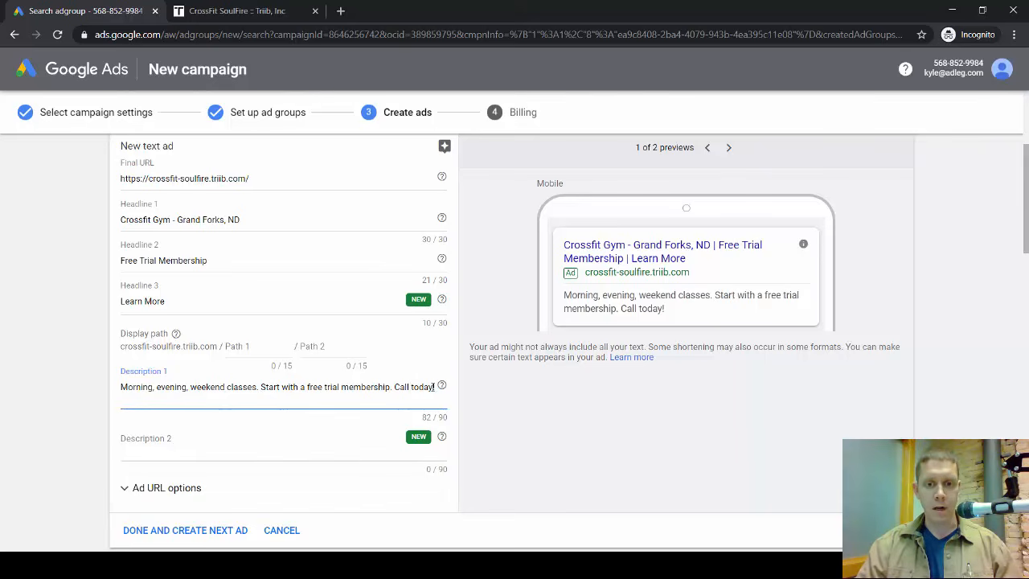
- Try the placeholder text "Description line 2" in Description 2 to check it in the mobile preview, and clear the field again
left_click(157, 447)
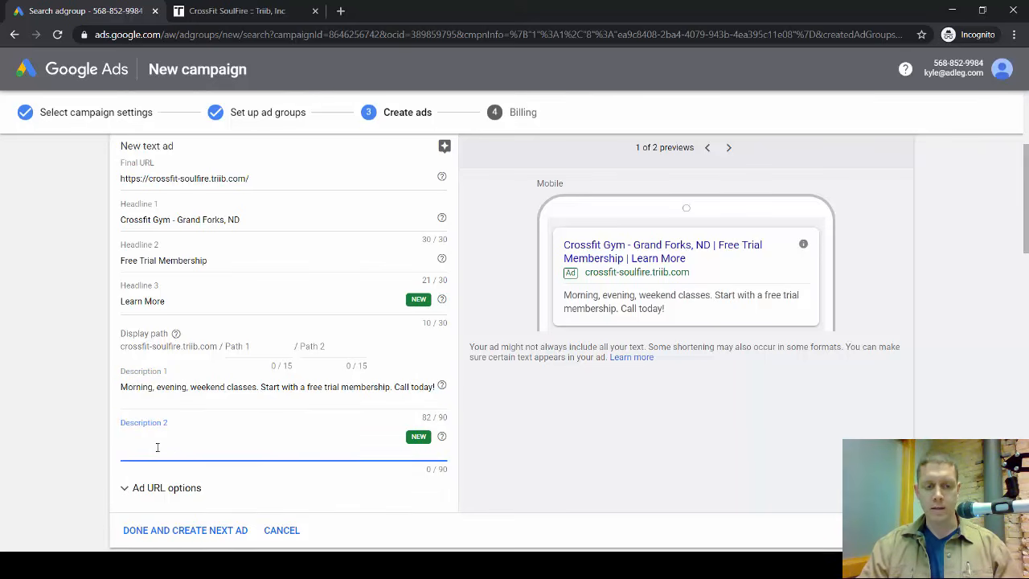
type("Des")
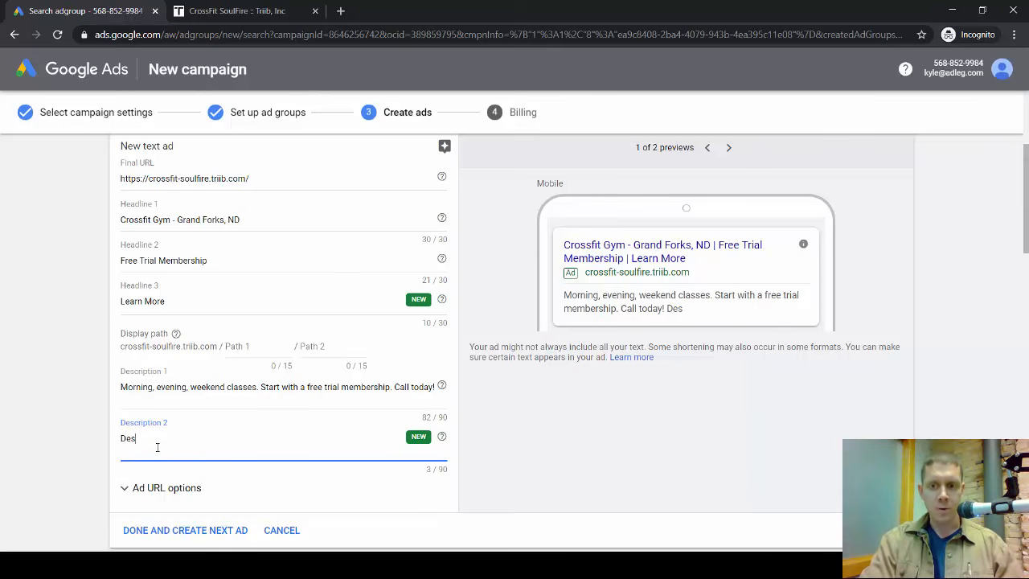
type("cri")
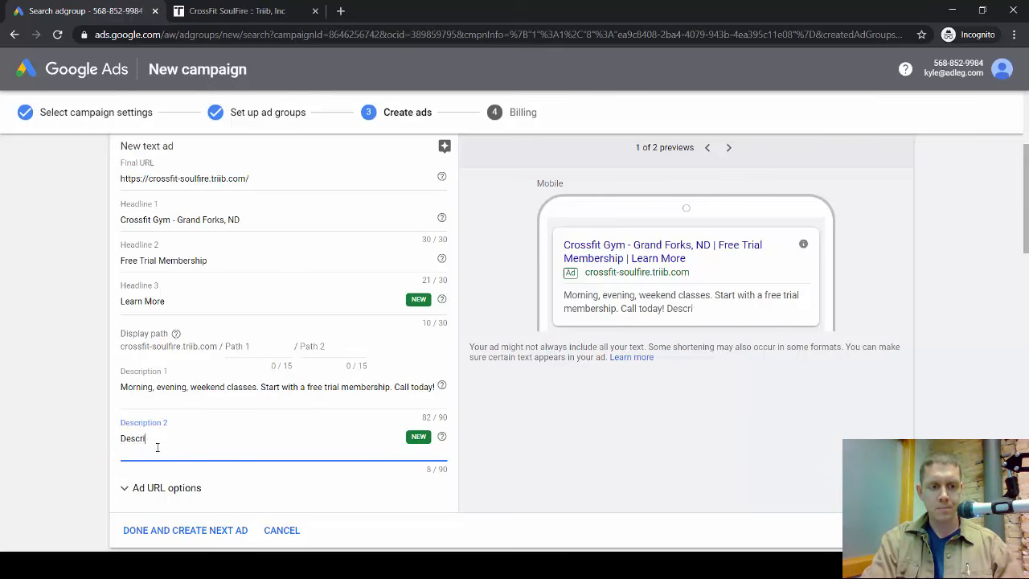
type("ption like 2")
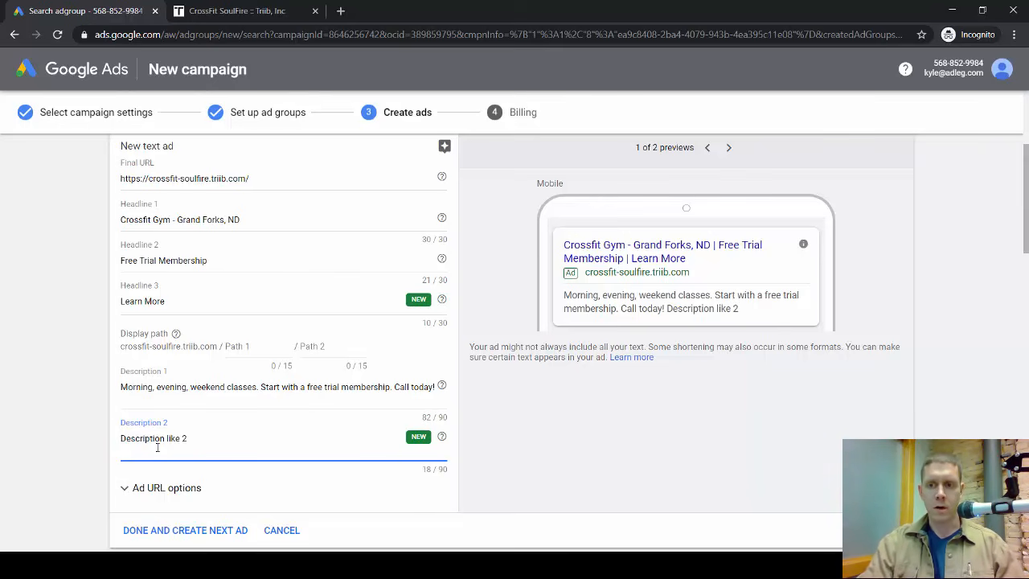
key("BackSpace")
key("BackSpace")
key("BackSpace")
key("BackSpace")
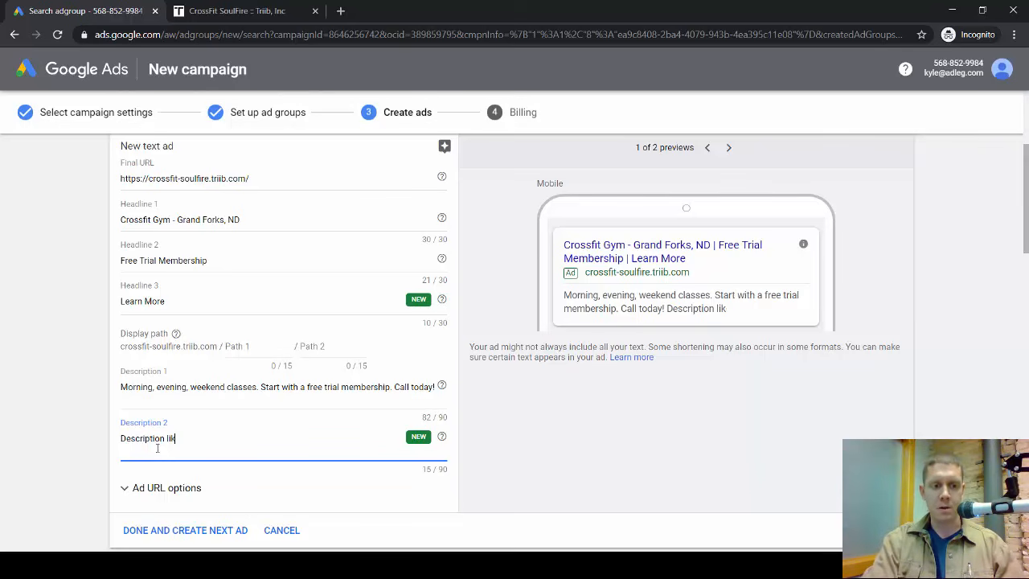
type("ne 2")
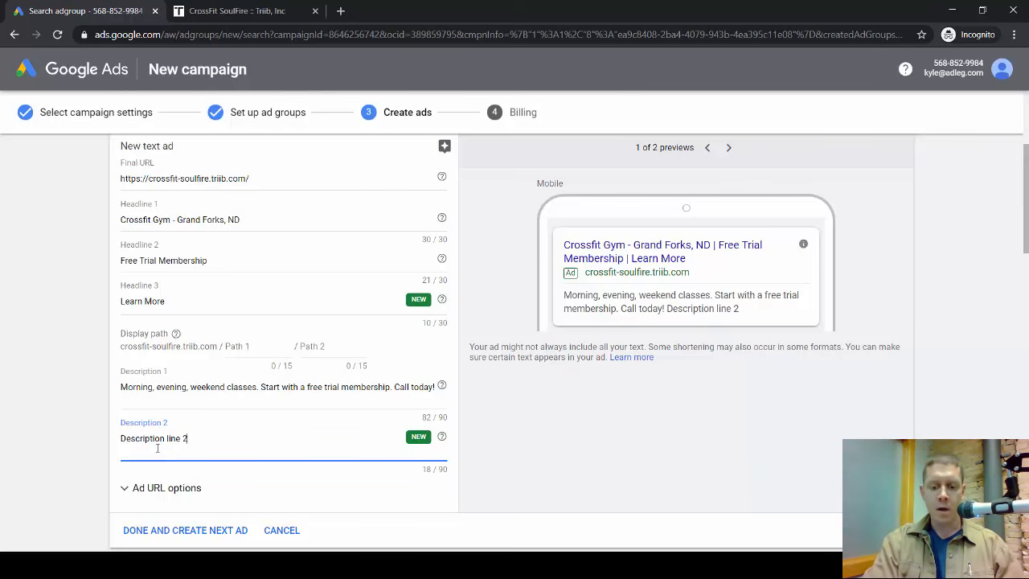
key("BackSpace")
key("BackSpace")
key("BackSpace")
key("BackSpace")
key("BackSpace")
key("BackSpace")
key("BackSpace")
key("BackSpace")
key("BackSpace")
key("BackSpace")
key("BackSpace")
key("BackSpace")
key("BackSpace")
key("BackSpace")
key("BackSpace")
key("BackSpace")
key("BackSpace")
key("BackSpace")
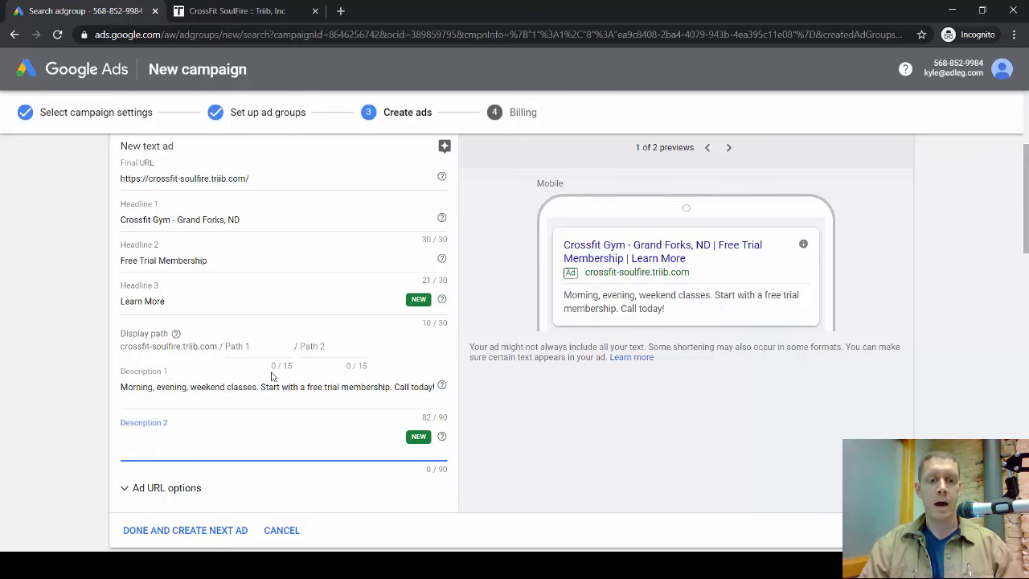
- Finish the first crossfit gym text ad and start the next one, checking which ad group it belongs to
left_click(192, 533)
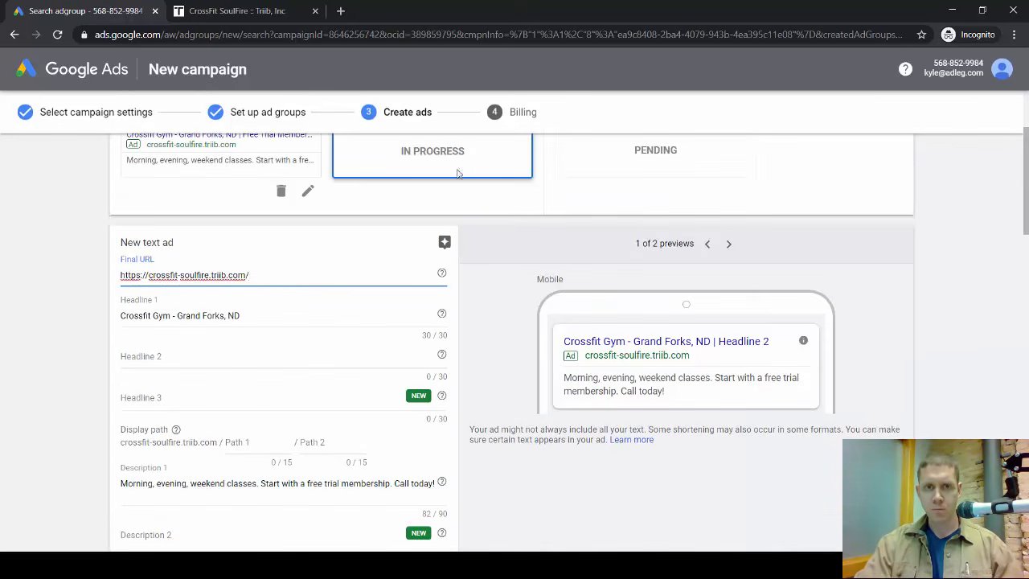
scroll(463, 201, "up", 2)
left_click(164, 222)
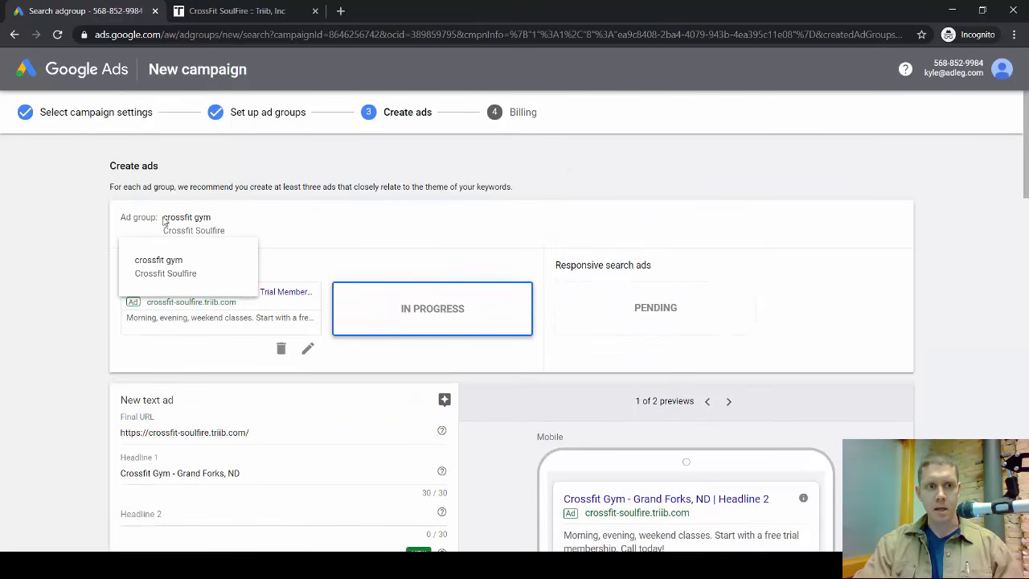
left_click_drag(164, 220, 230, 219)
left_click(81, 401)
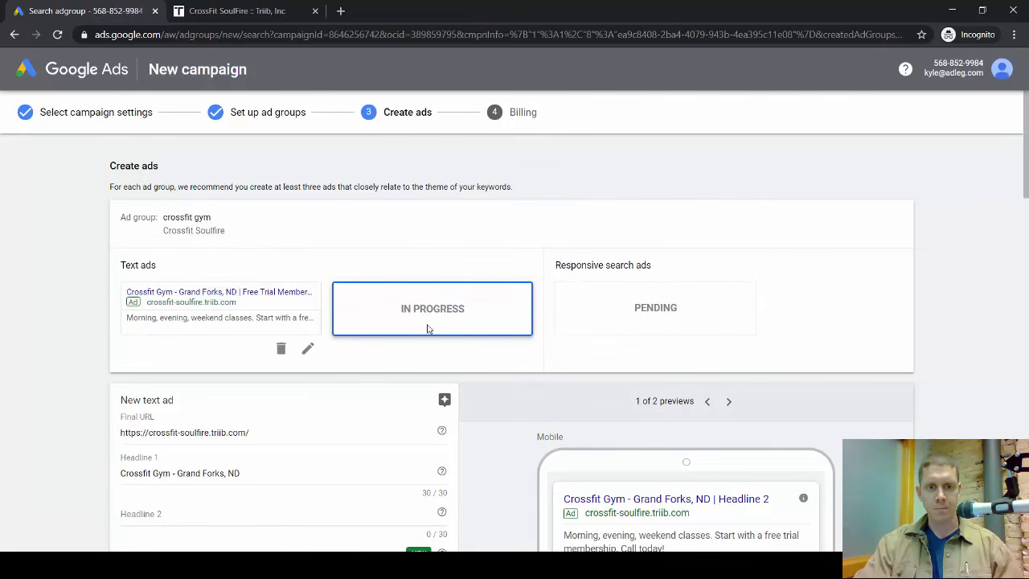
- Set Headline 2 of the second crossfit gym text ad to "Ready to try Crossfit?"
scroll(427, 329, "down", 1)
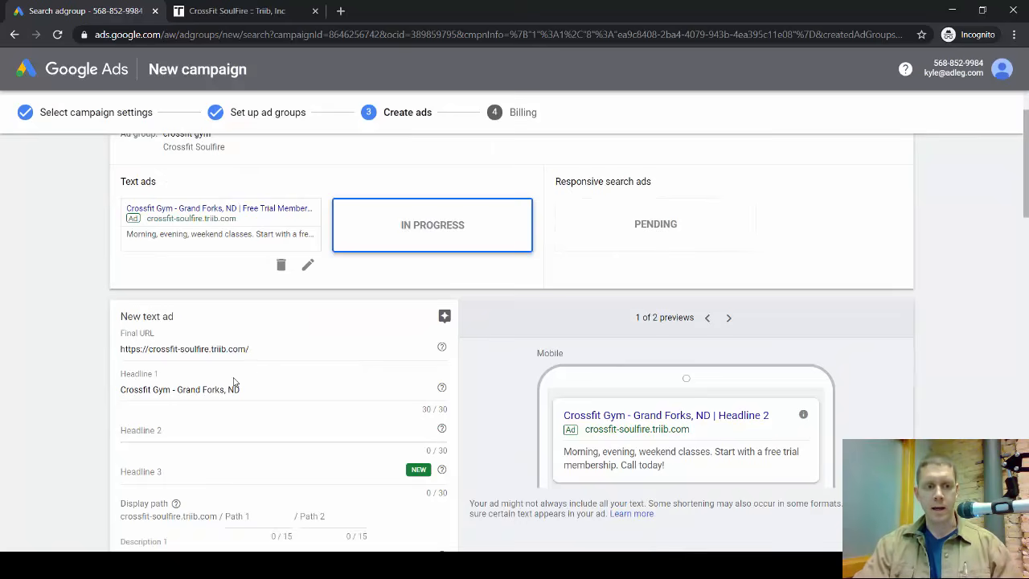
scroll(236, 383, "down", 1)
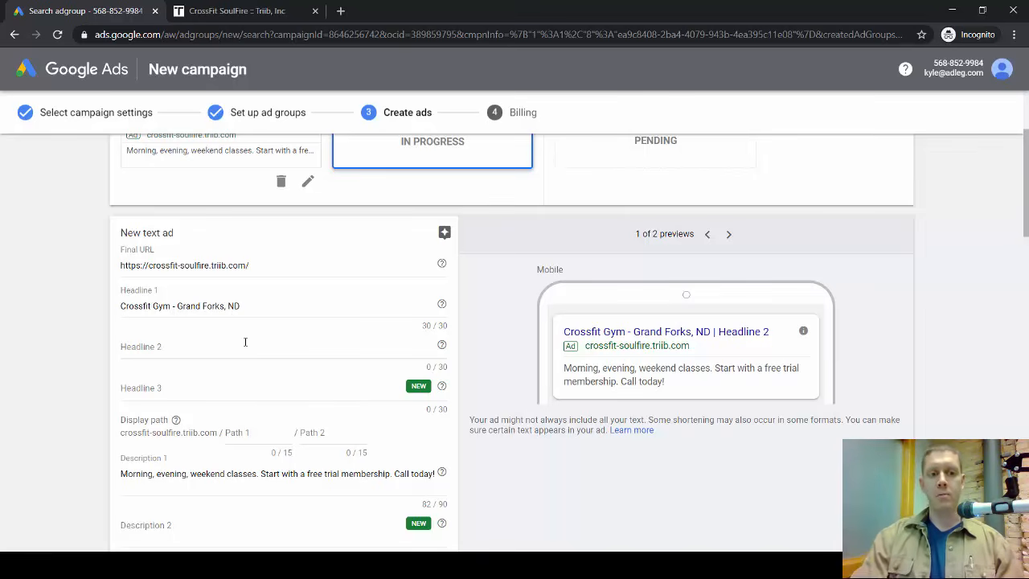
left_click(154, 346)
type("Ready t")
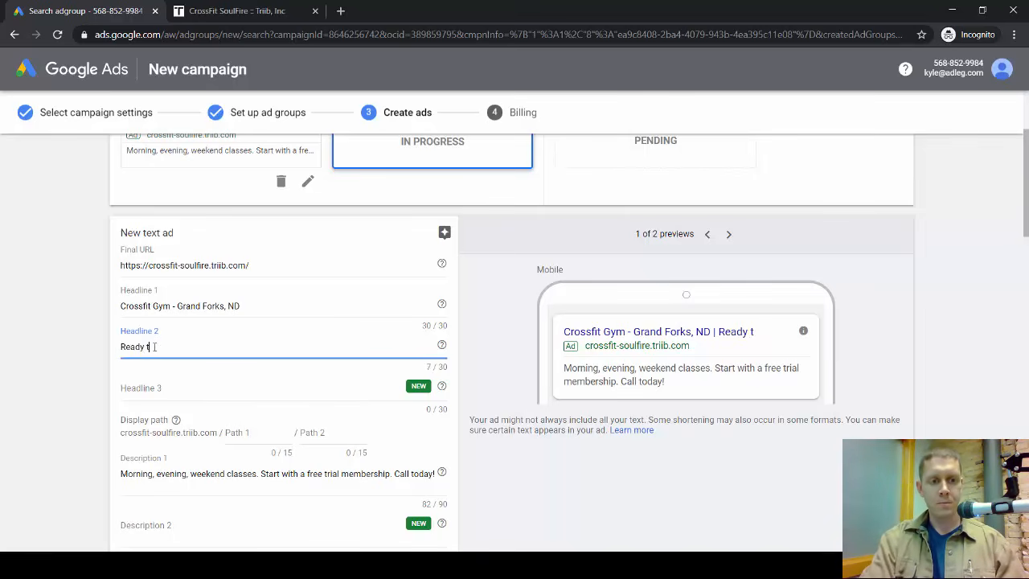
type("o try Crossf")
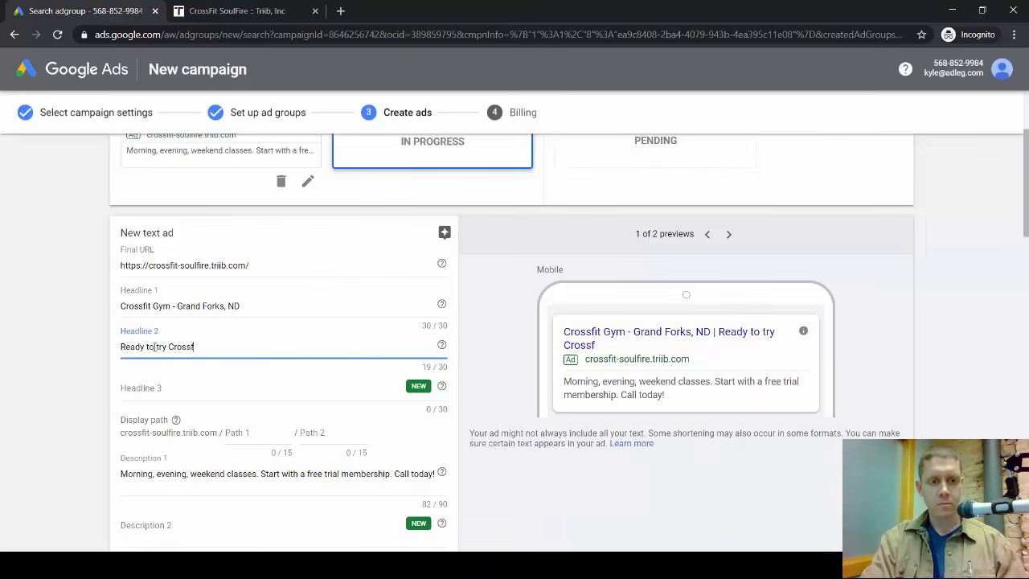
type("it?")
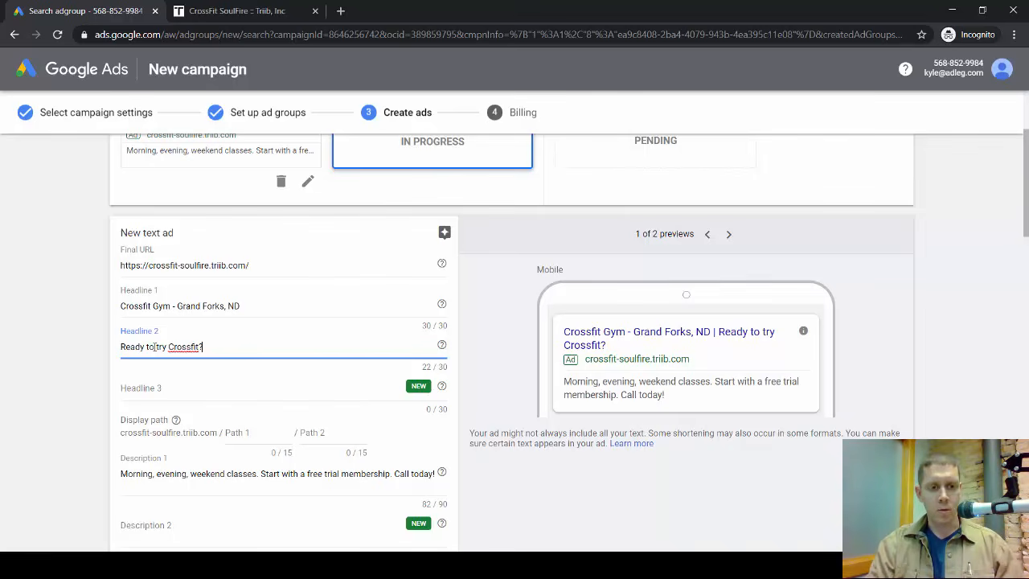
- Set Headline 3 of the second crossfit gym text ad to "Learn More"
left_click(159, 391)
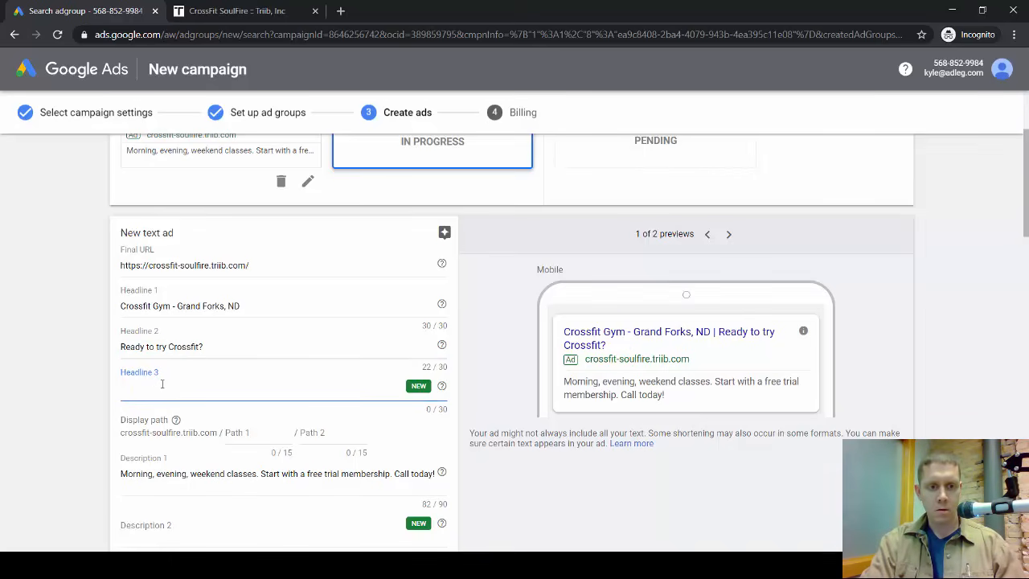
type("Learn")
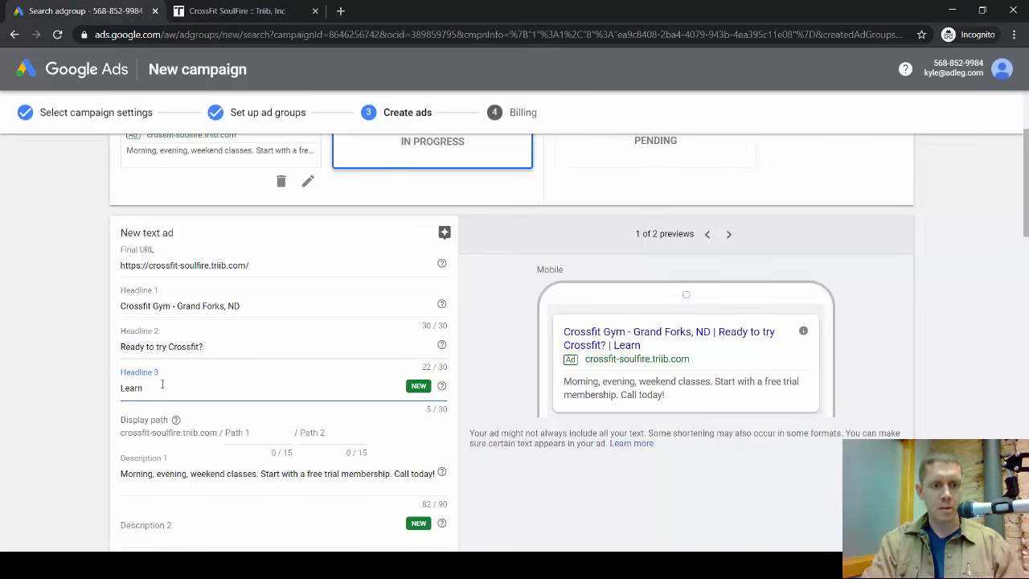
type(" Mare")
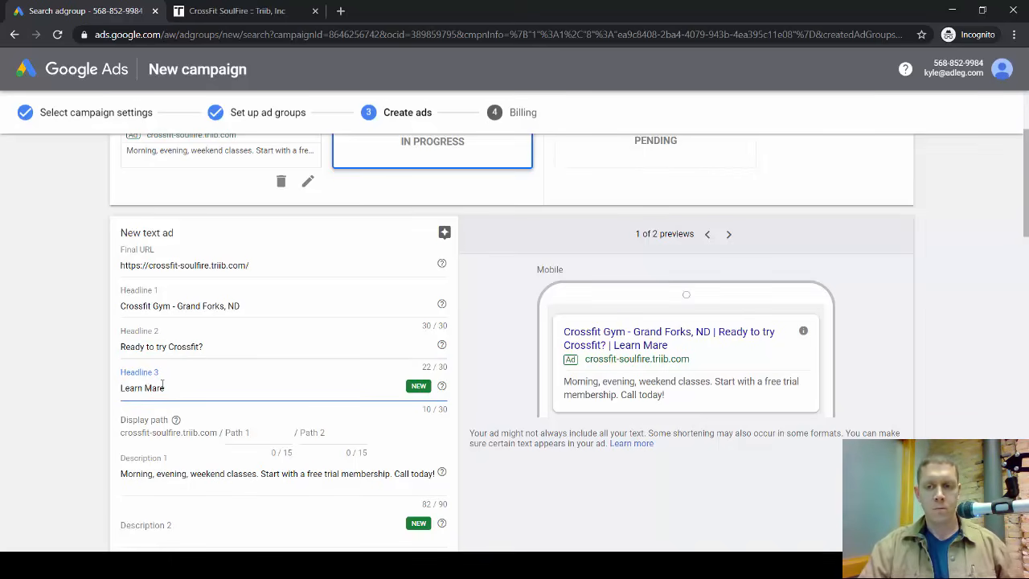
key("BackSpace")
key("BackSpace")
key("BackSpace")
type("ore")
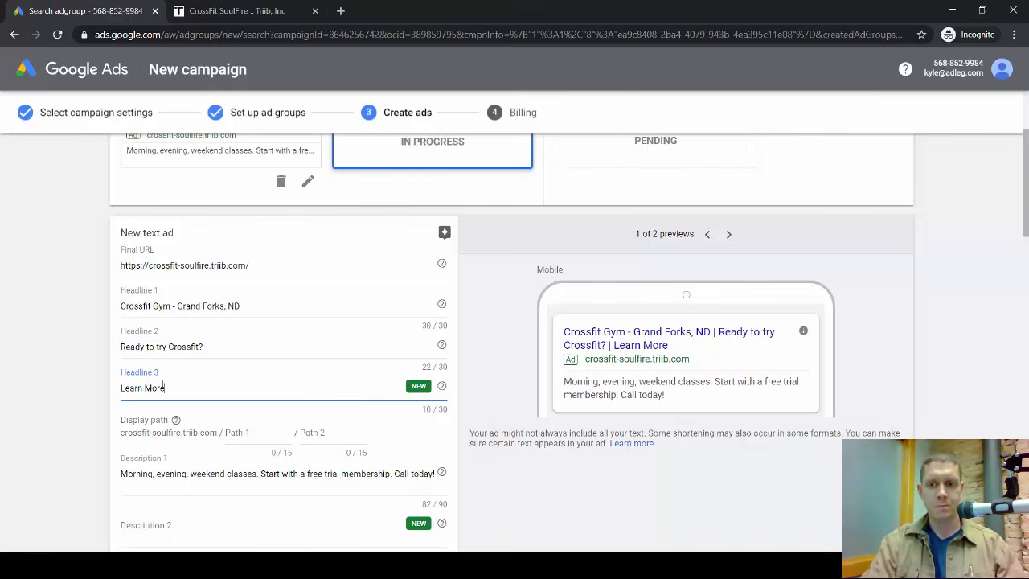
- Review the second crossfit gym text ad, checking its Headline 2, and finish it to start the next ad
scroll(94, 371, "down", 1)
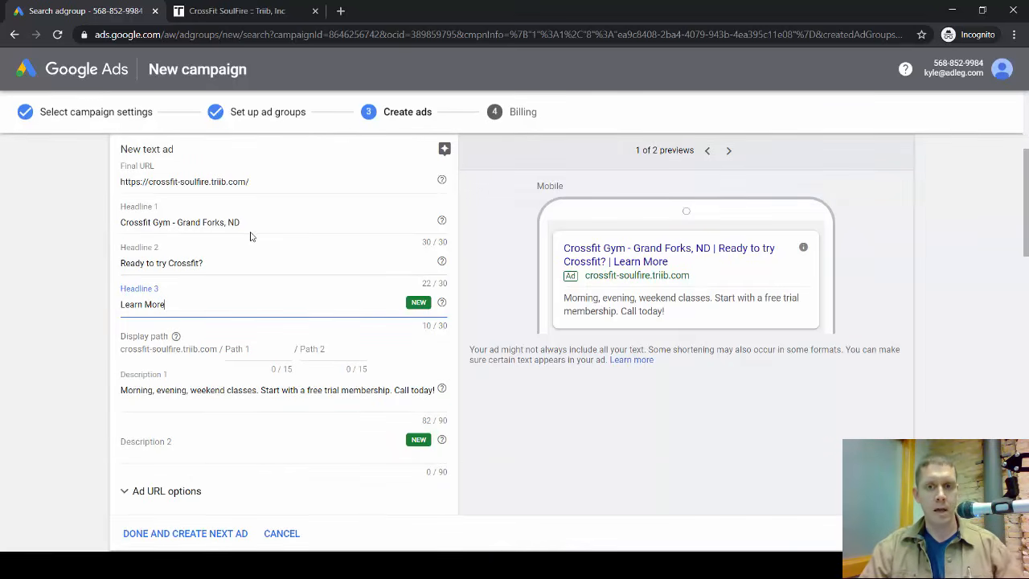
scroll(246, 242, "up", 1)
scroll(308, 301, "up", 1)
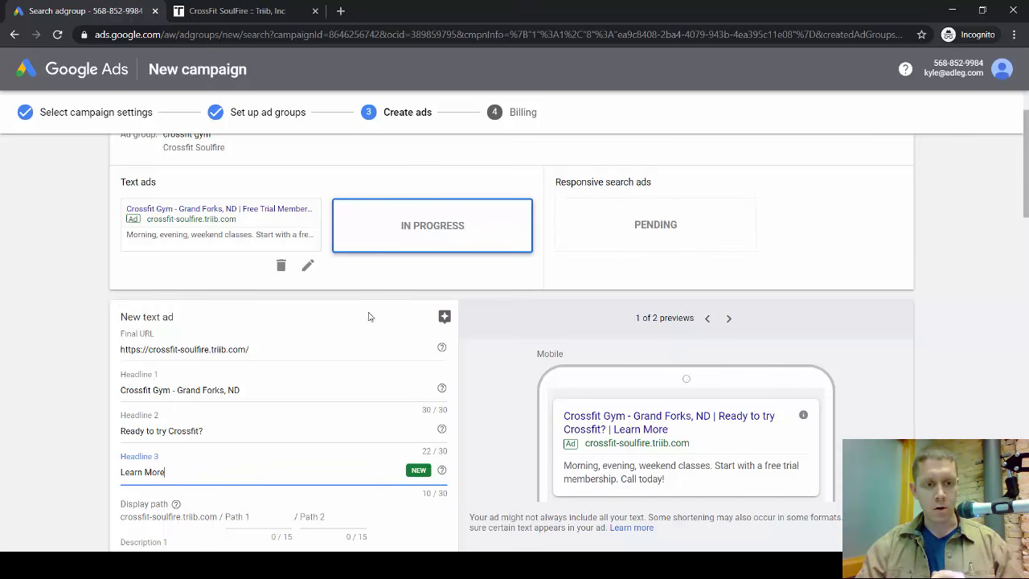
scroll(267, 327, "down", 1)
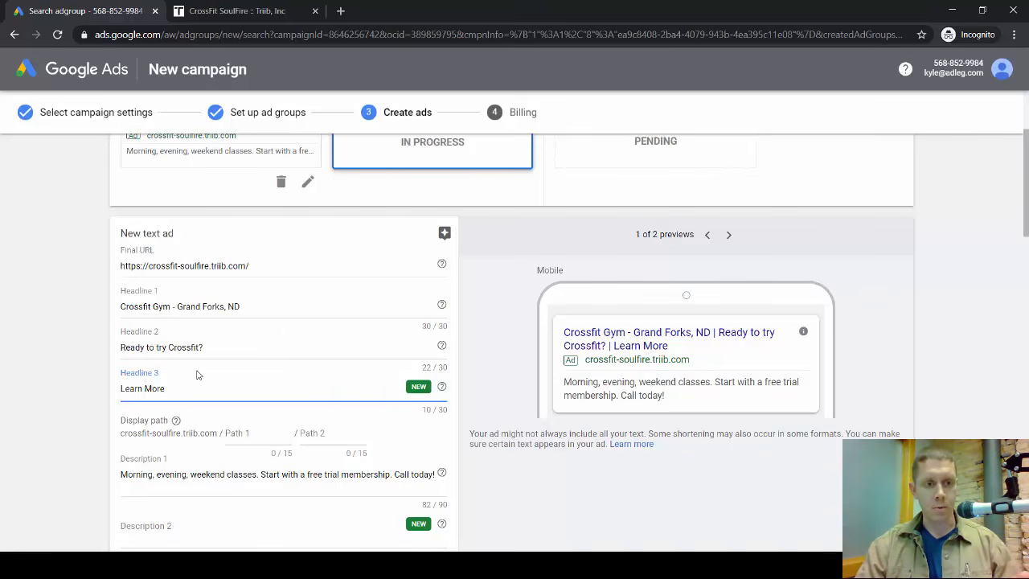
left_click(122, 347)
left_click_drag(121, 348, 214, 348)
scroll(270, 326, "down", 1)
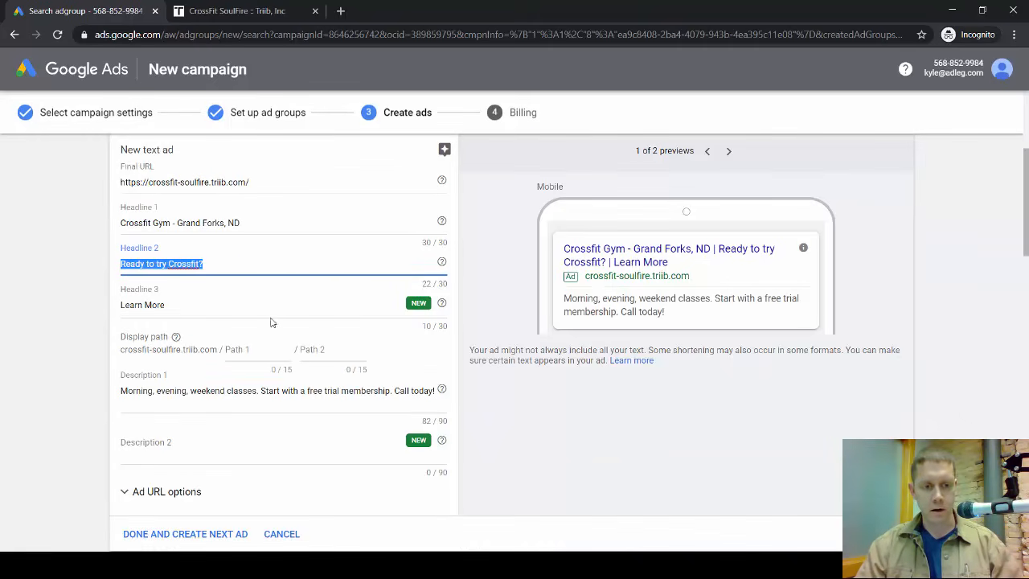
left_click(179, 536)
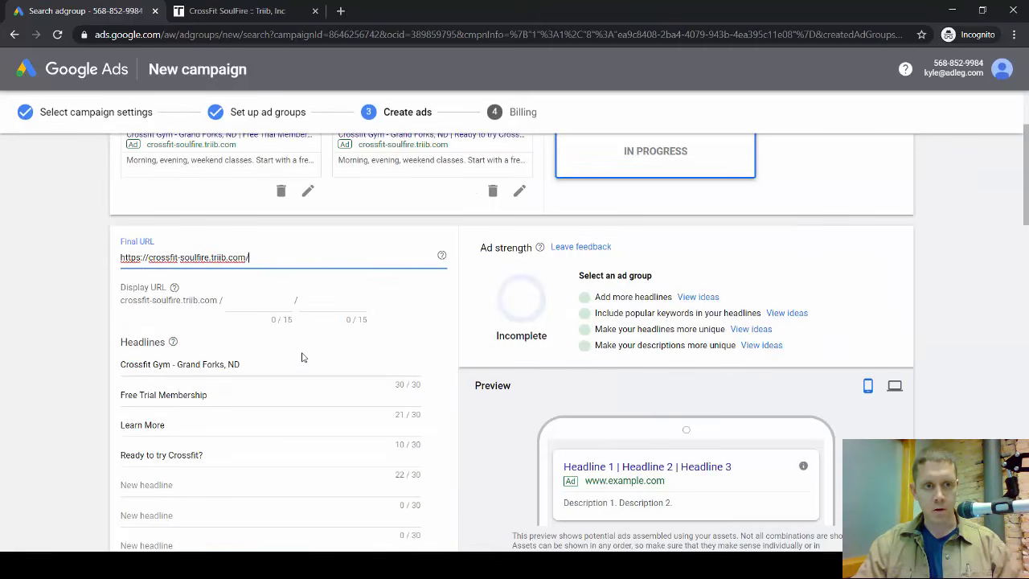
- Look through the prefilled responsive search ad of the crossfit gym ad group and cancel it
scroll(381, 306, "up", 1)
scroll(382, 306, "up", 1)
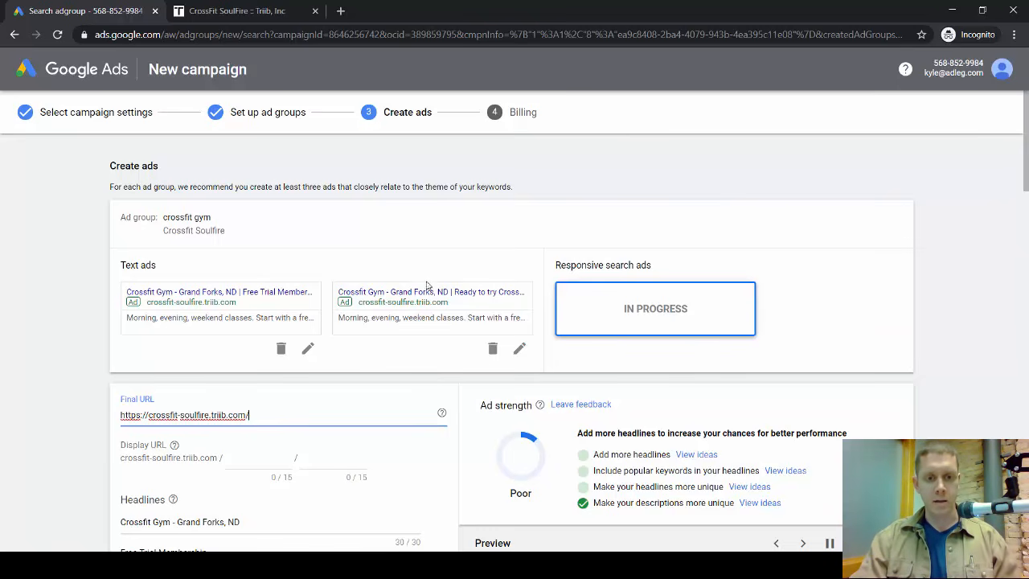
scroll(429, 286, "down", 1)
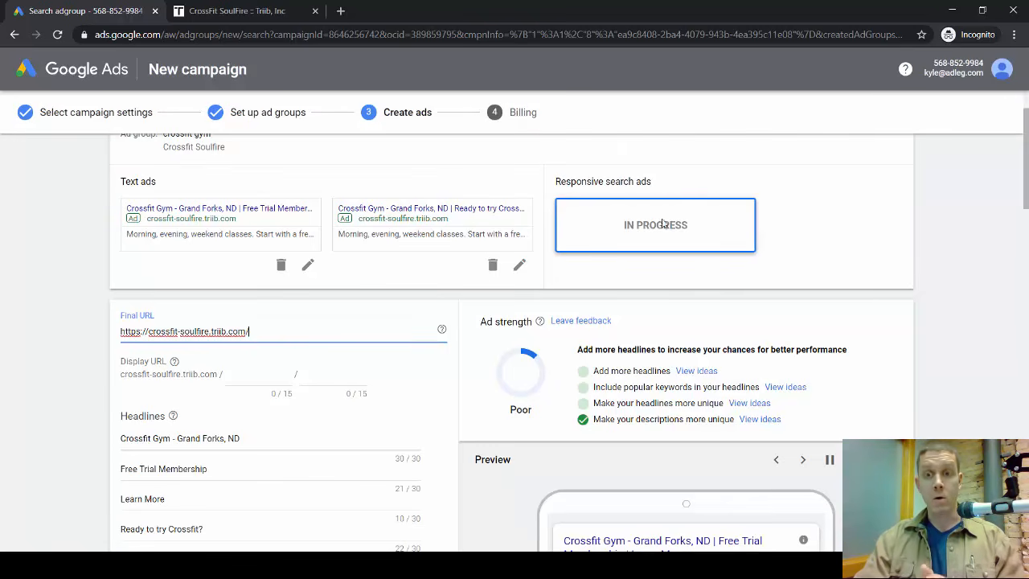
scroll(402, 281, "down", 1)
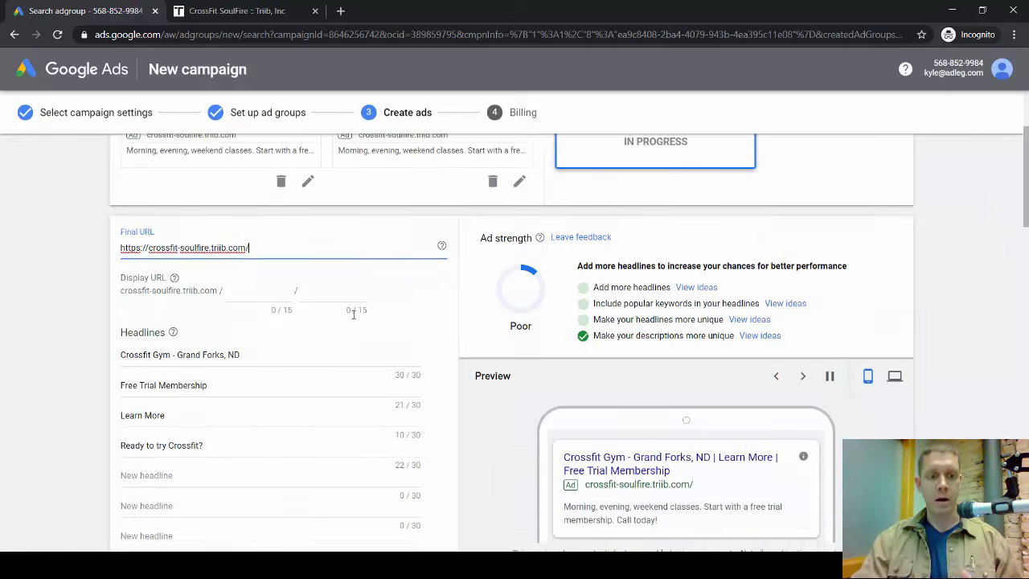
scroll(353, 314, "down", 2)
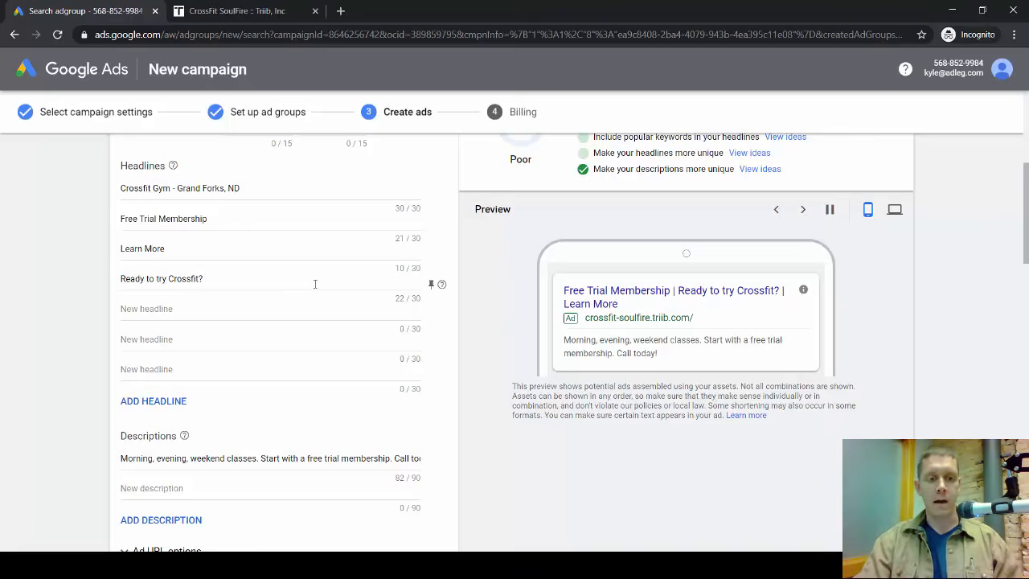
scroll(313, 283, "down", 2)
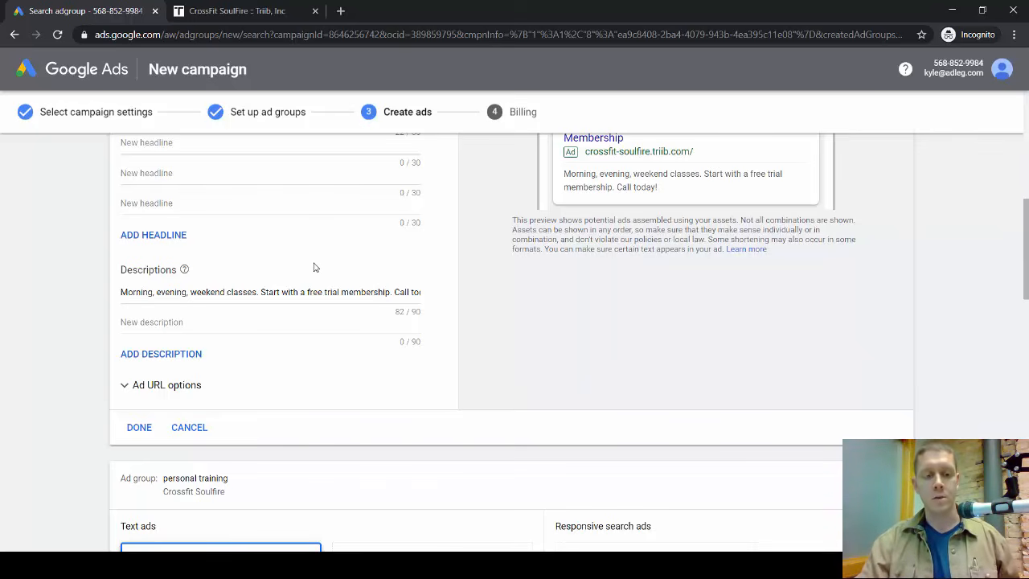
left_click(201, 429)
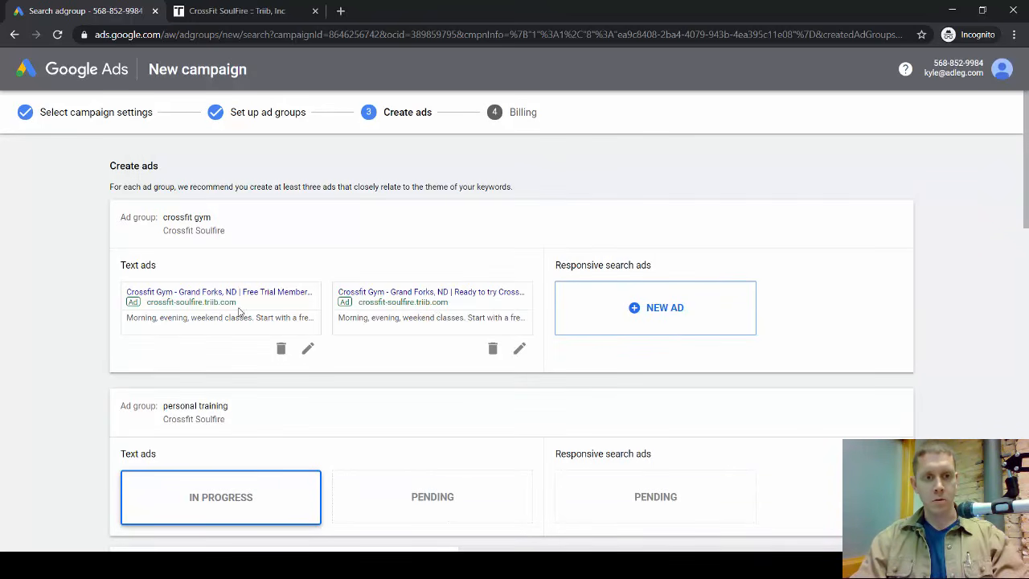
- Check the empty personal training ad form, reopen the first crossfit gym text ad for editing and copy its Final URL
scroll(243, 310, "down", 1)
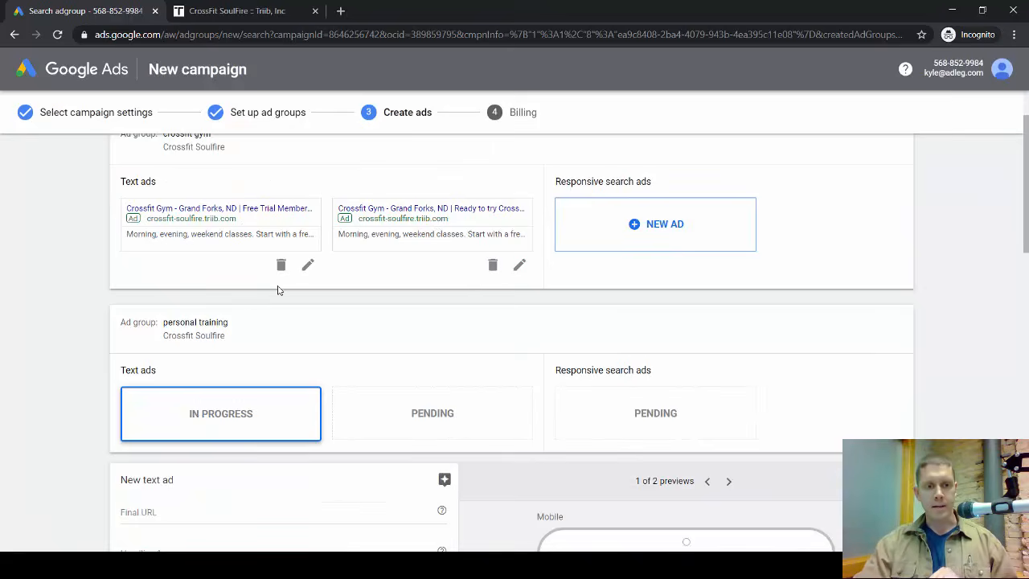
scroll(237, 336, "down", 3)
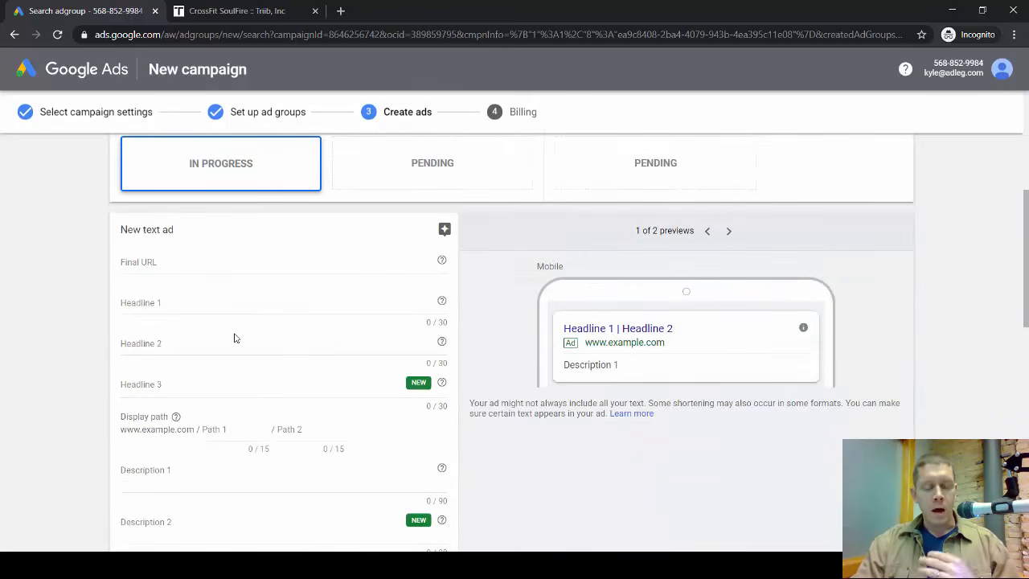
scroll(197, 253, "up", 3)
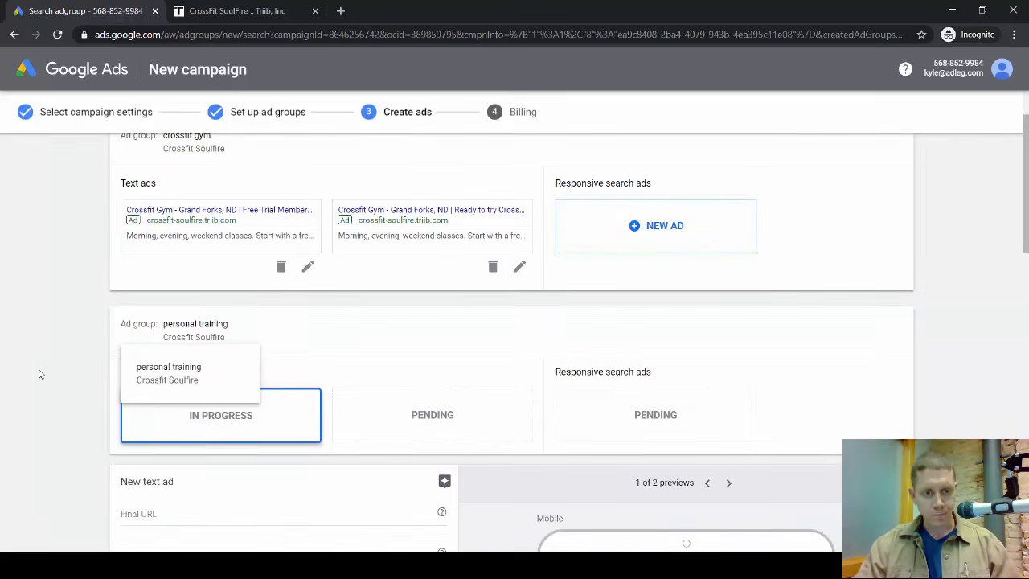
scroll(41, 374, "down", 1)
scroll(248, 426, "down", 1)
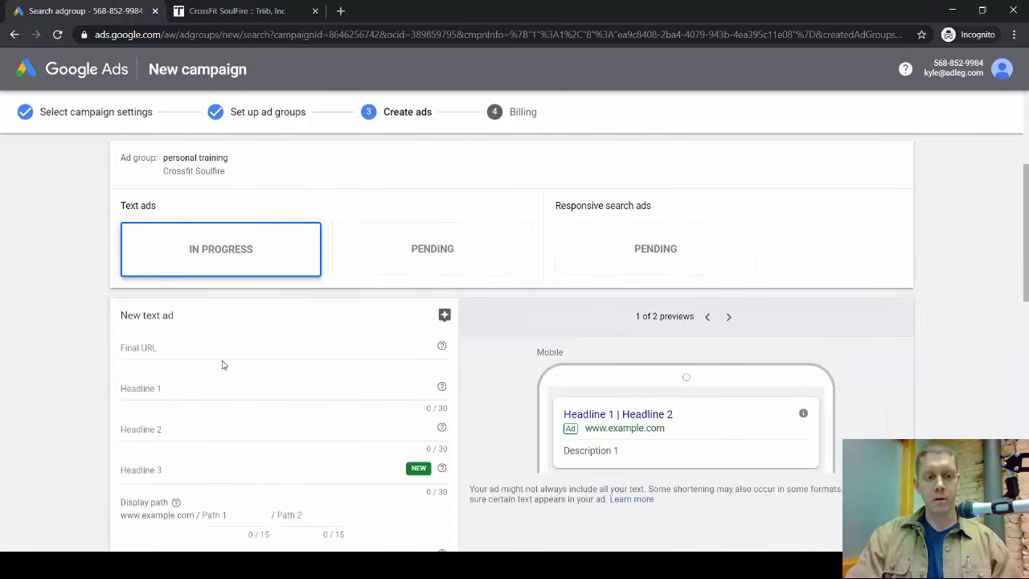
scroll(269, 305, "up", 3)
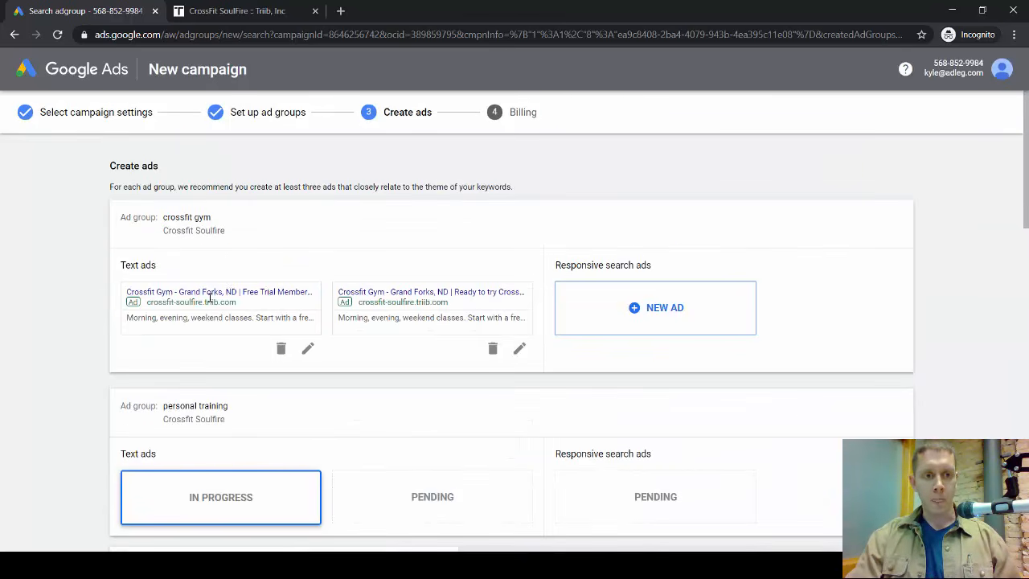
left_click_drag(237, 302, 149, 303)
left_click(308, 350)
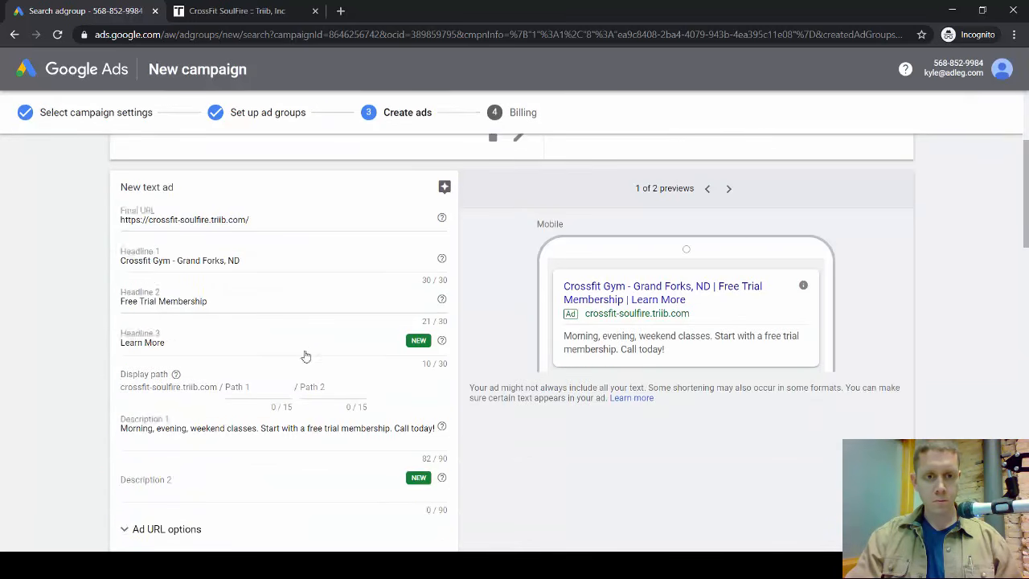
triple_click(225, 305)
key("ctrl+c")
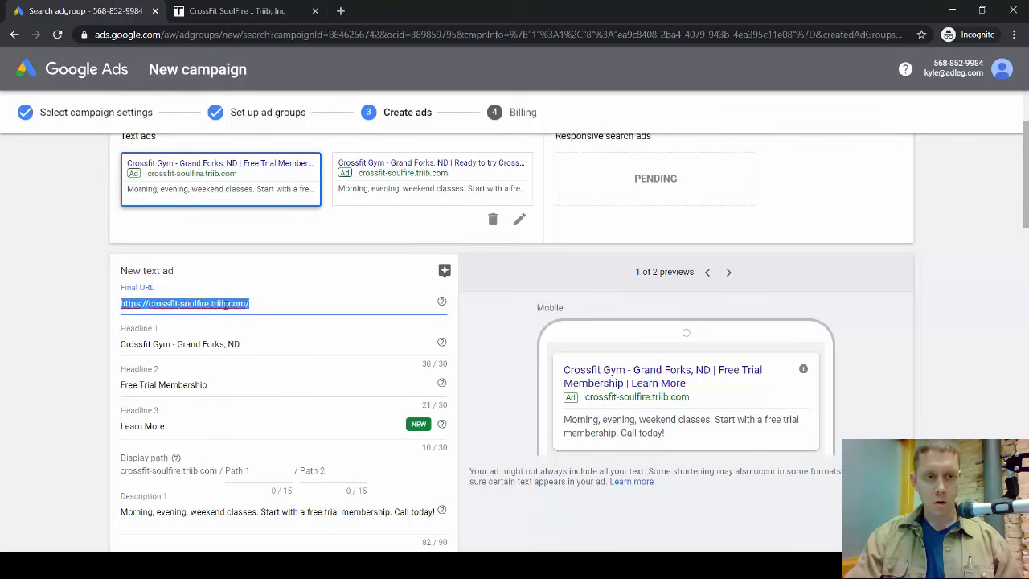
scroll(193, 345, "down", 6)
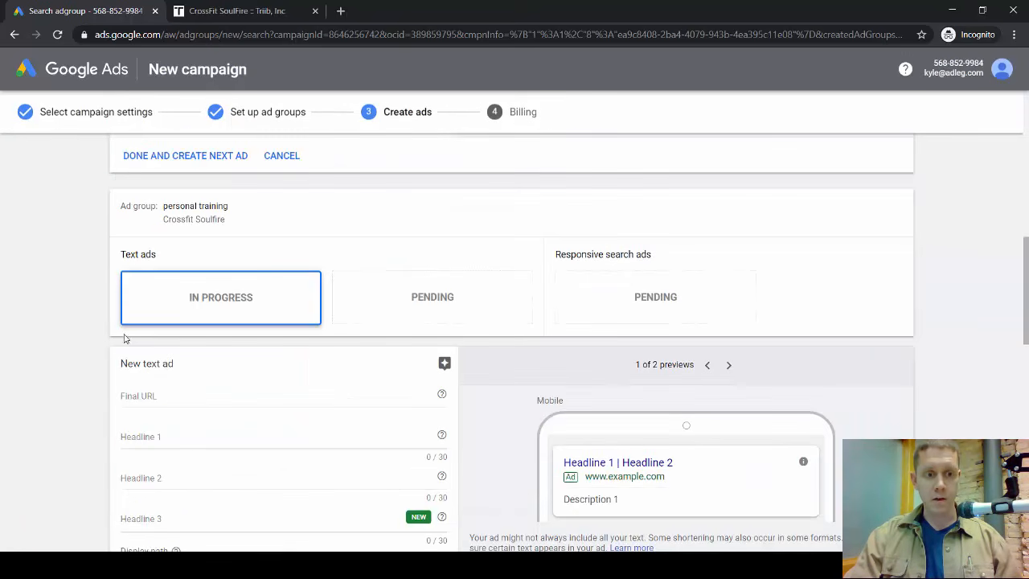
left_click(169, 395)
key("ctrl+v")
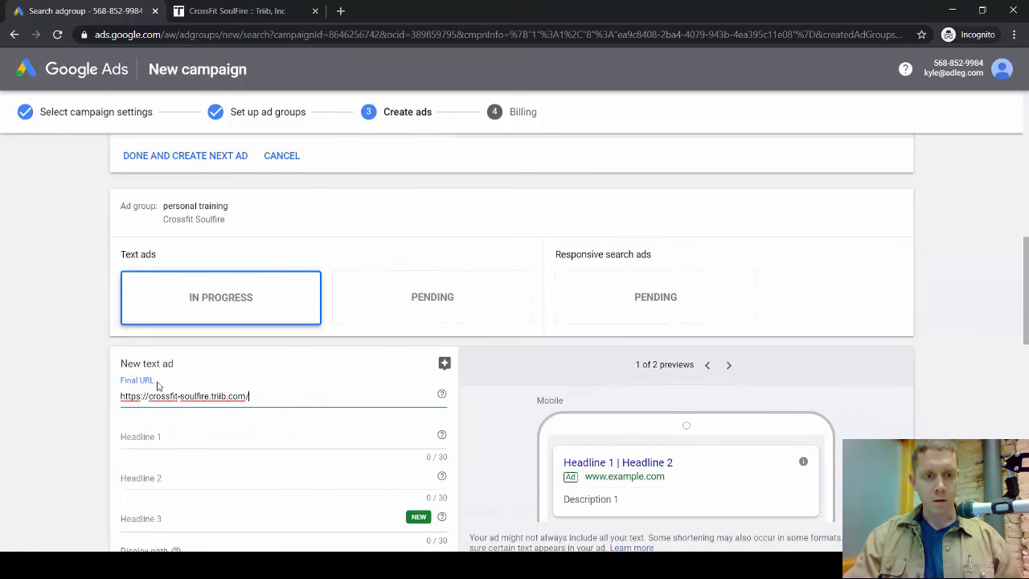
scroll(73, 383, "up", 2)
scroll(75, 375, "down", 3)
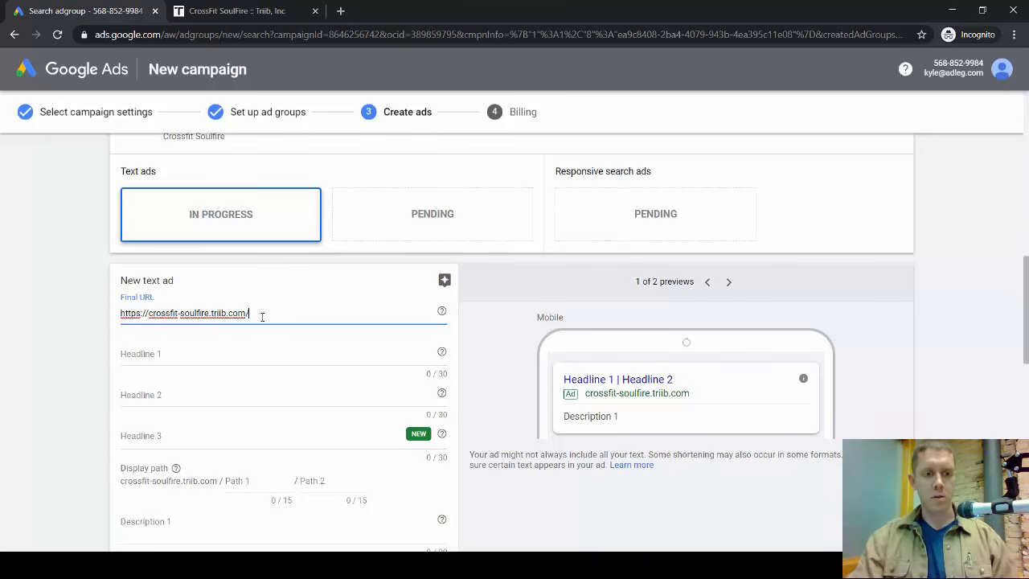
- Set Headline 1 of the first personal training text ad to "Personal Training Grand Forks"
left_click(189, 355)
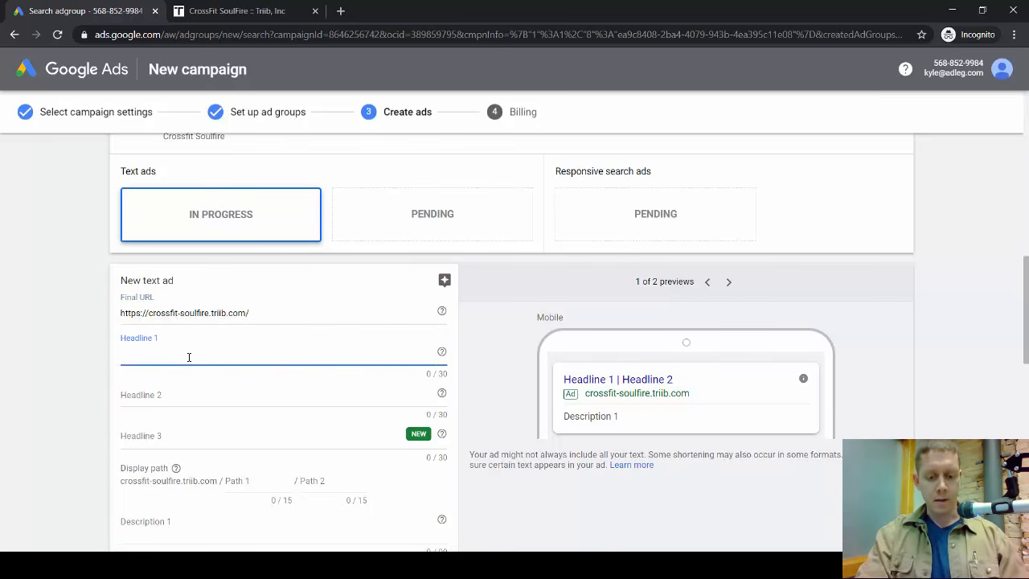
type("Personal Tr")
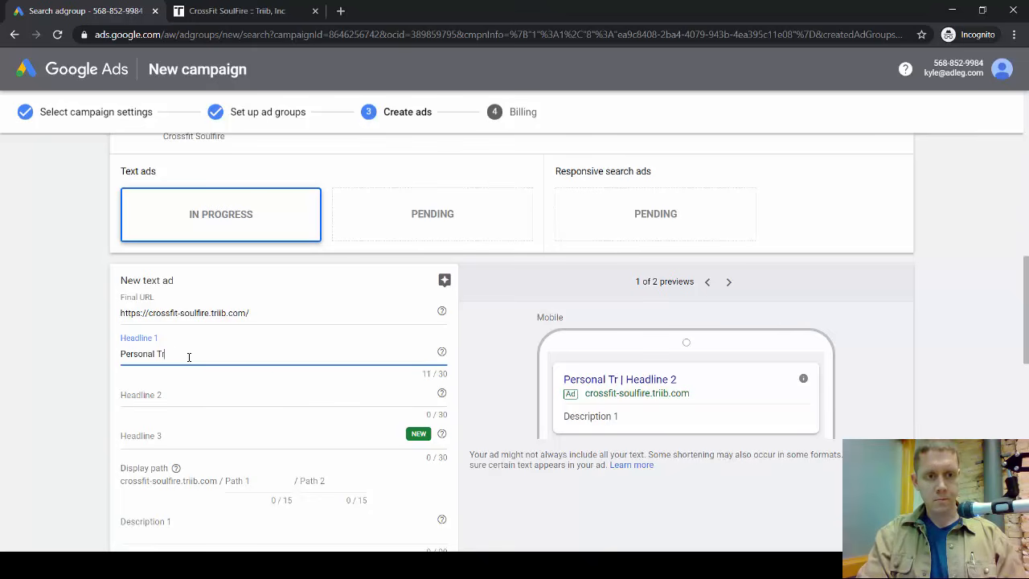
type("aining")
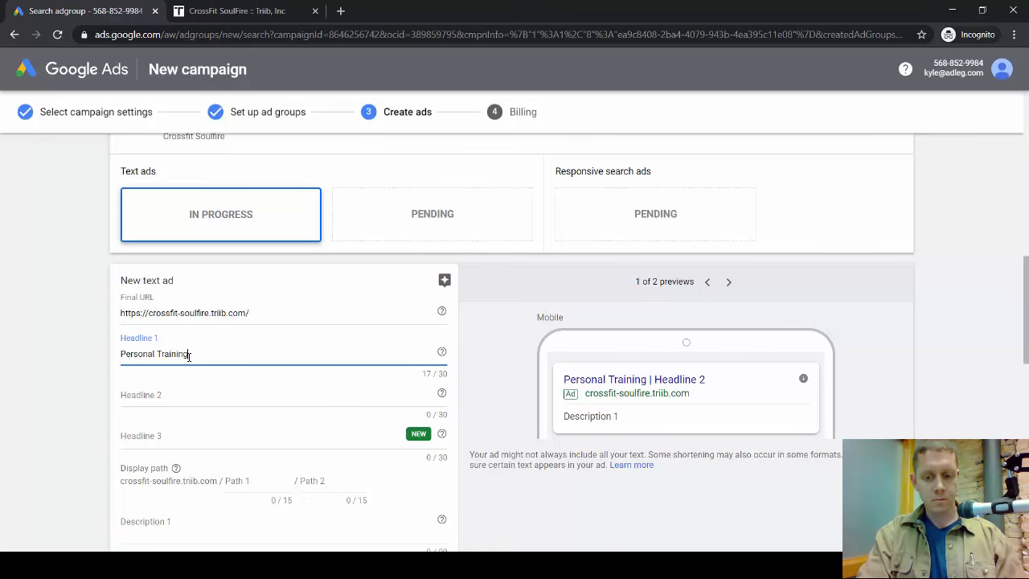
type(" Grand Forks")
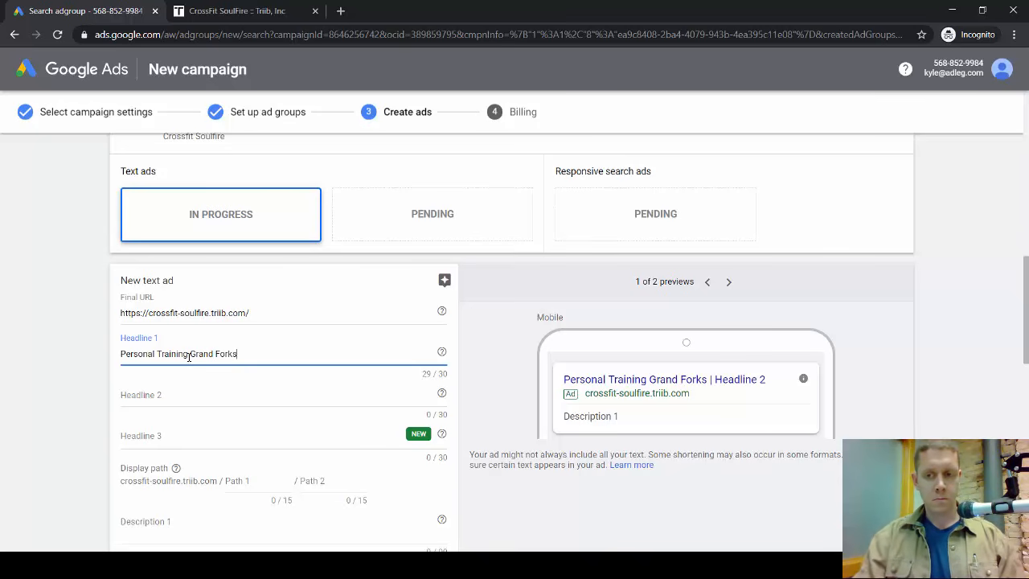
scroll(214, 317, "up", 4)
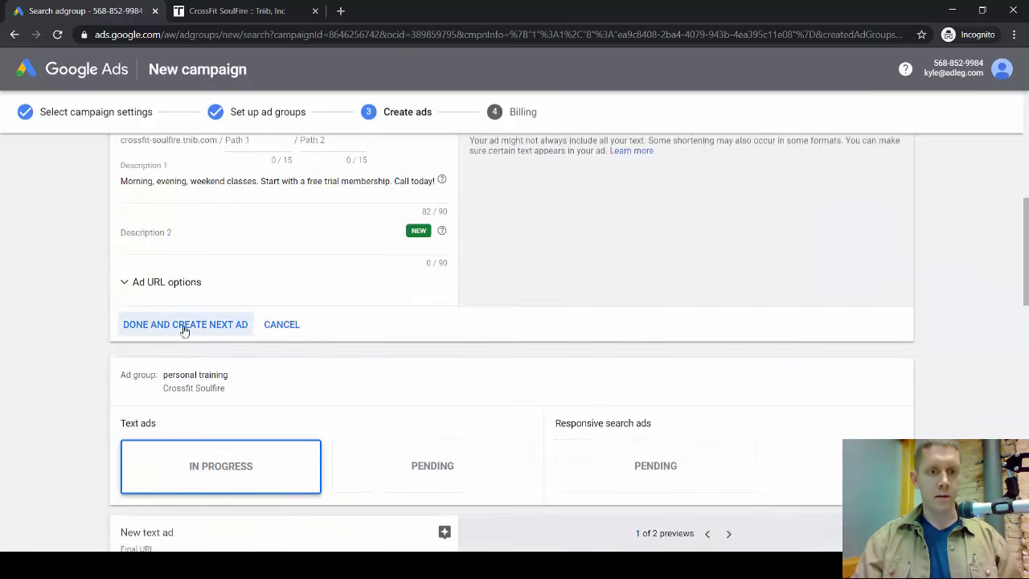
- Compare with the crossfit gym headline, then set the personal training text ad's Headline 2 to "Free Trial Session" and Headline 3 to "Learn More"
scroll(221, 318, "up", 1)
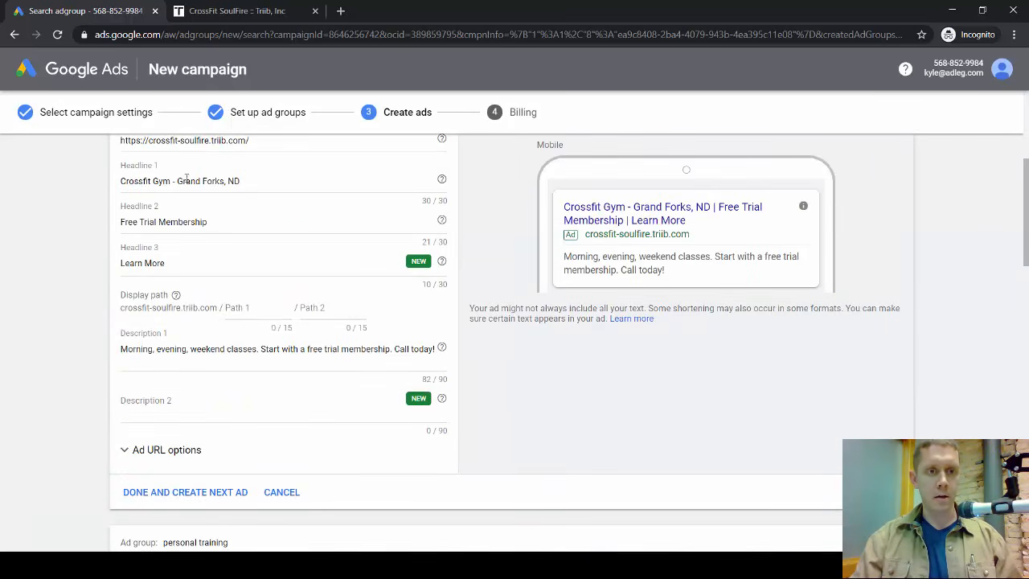
left_click_drag(178, 181, 241, 181)
scroll(222, 437, "down", 4)
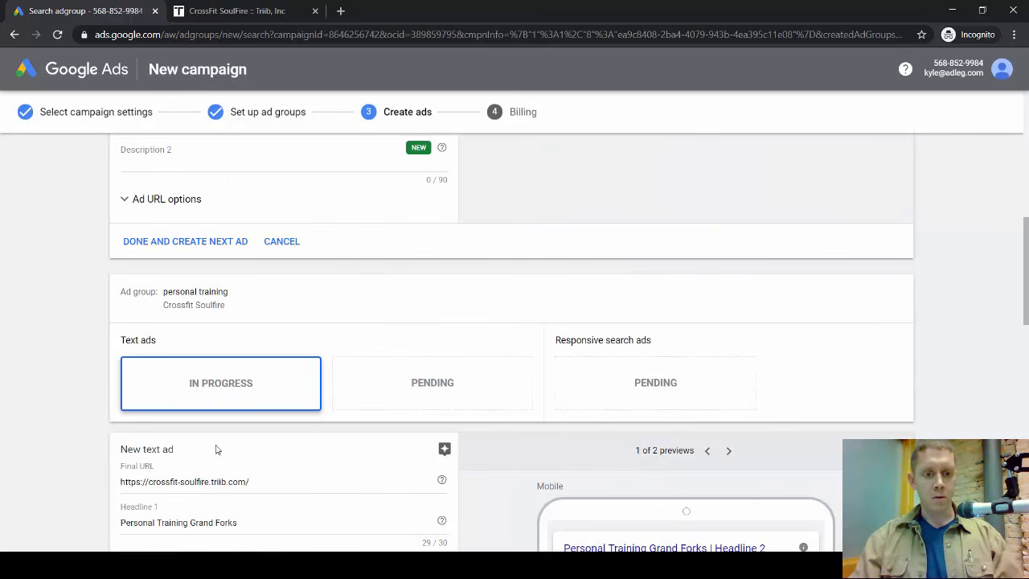
left_click(238, 439)
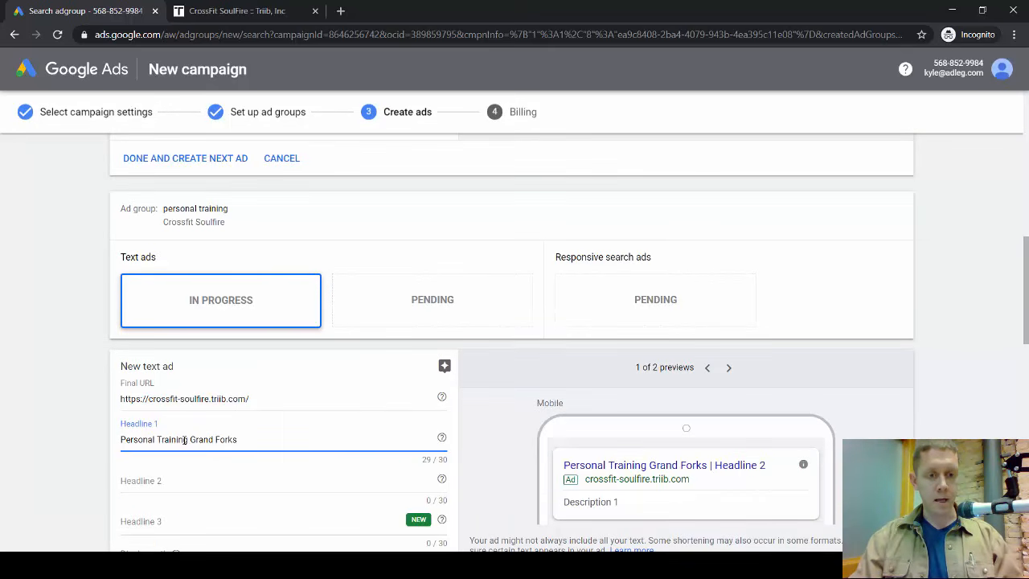
left_click(171, 478)
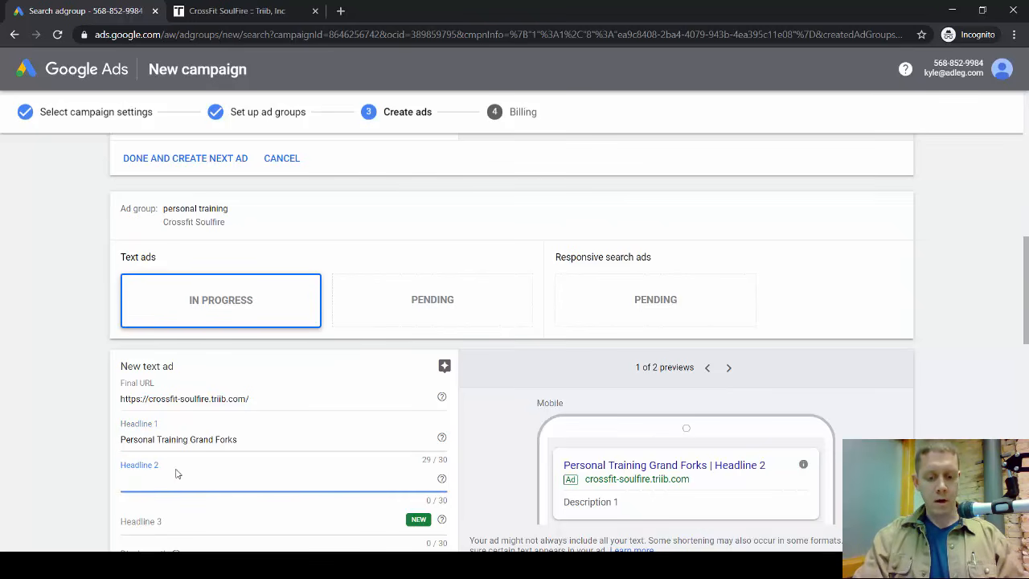
type("F")
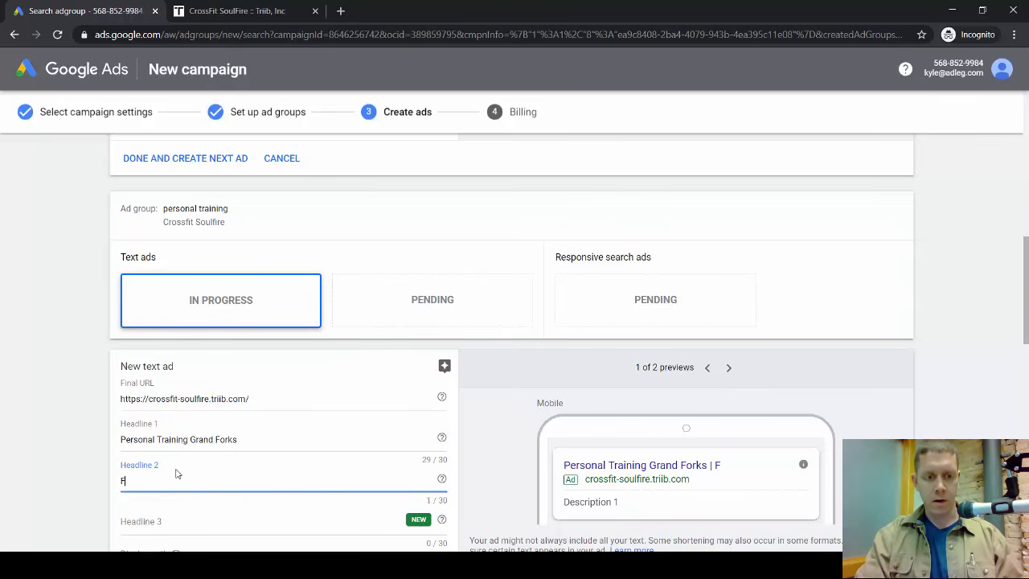
type("ree Tr")
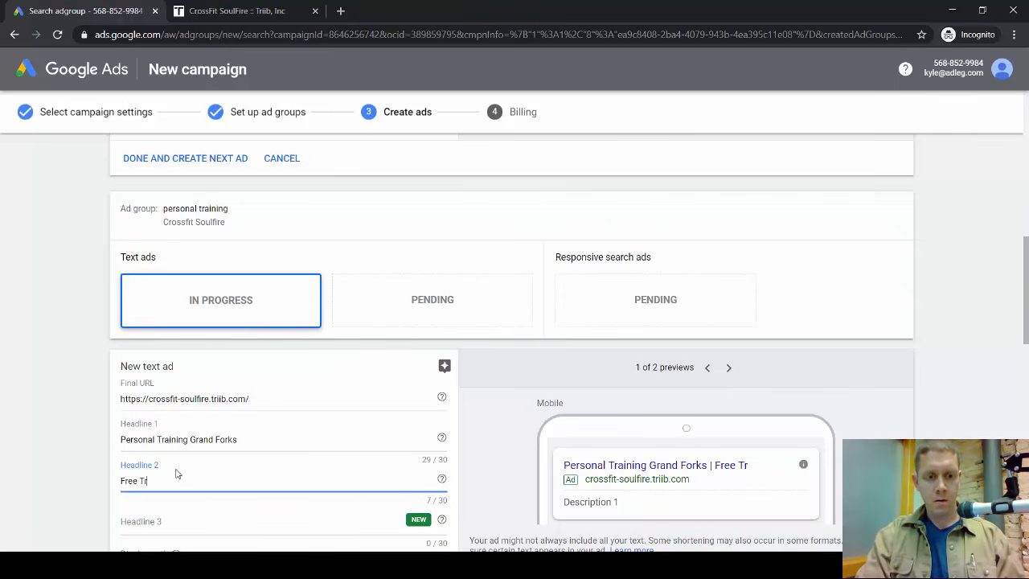
type("ial Session")
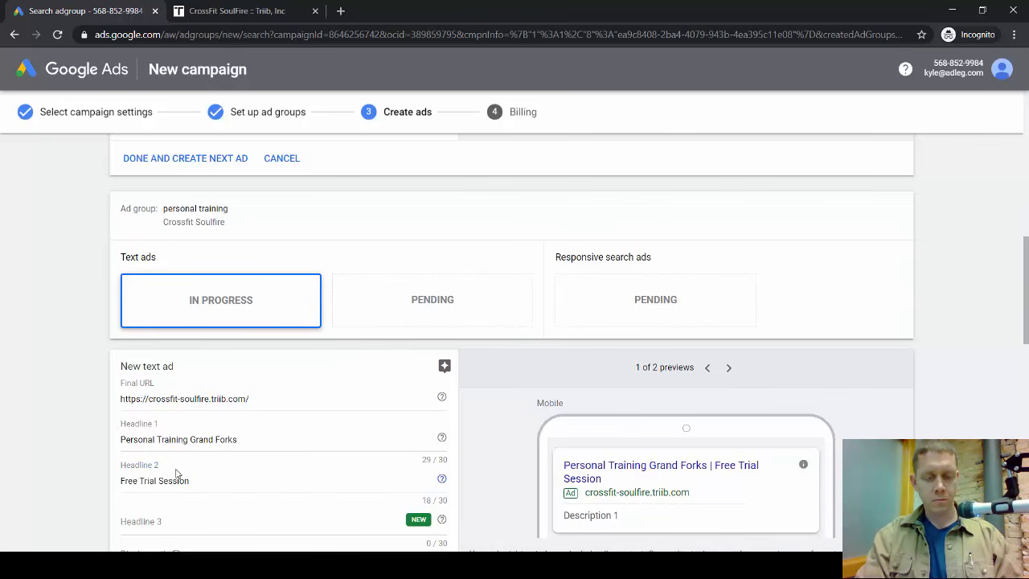
key("Tab")
type("Learn Mor")
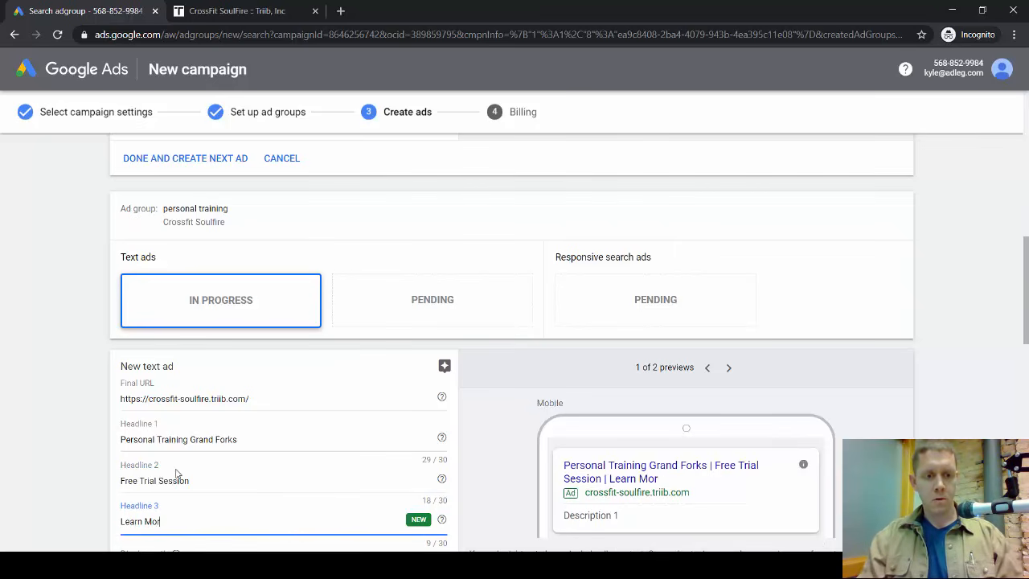
type("e")
- Cancel the unfinished personal training and gyms text ads and save the ads to continue to billing
scroll(90, 321, "down", 3)
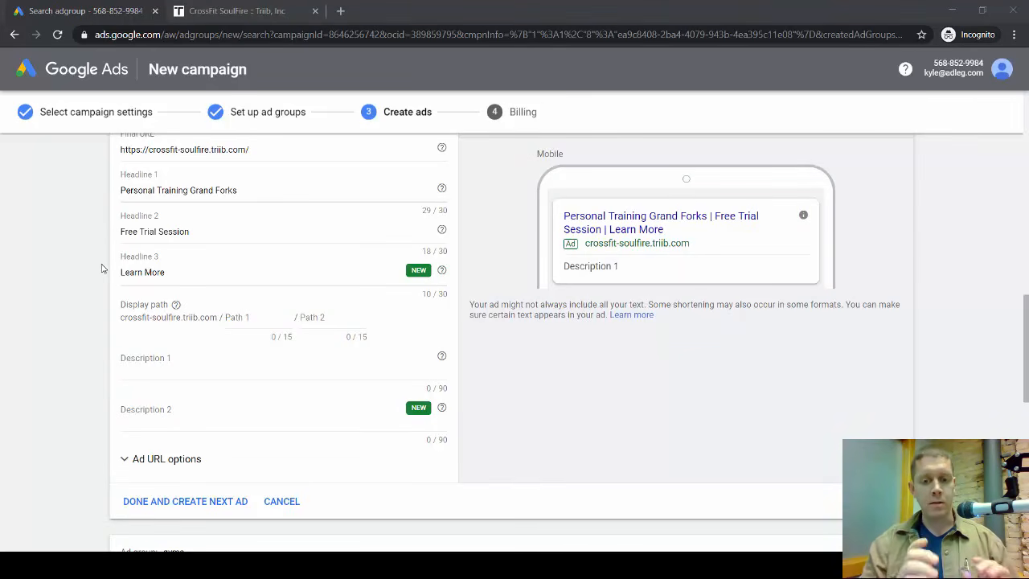
scroll(102, 269, "up", 2)
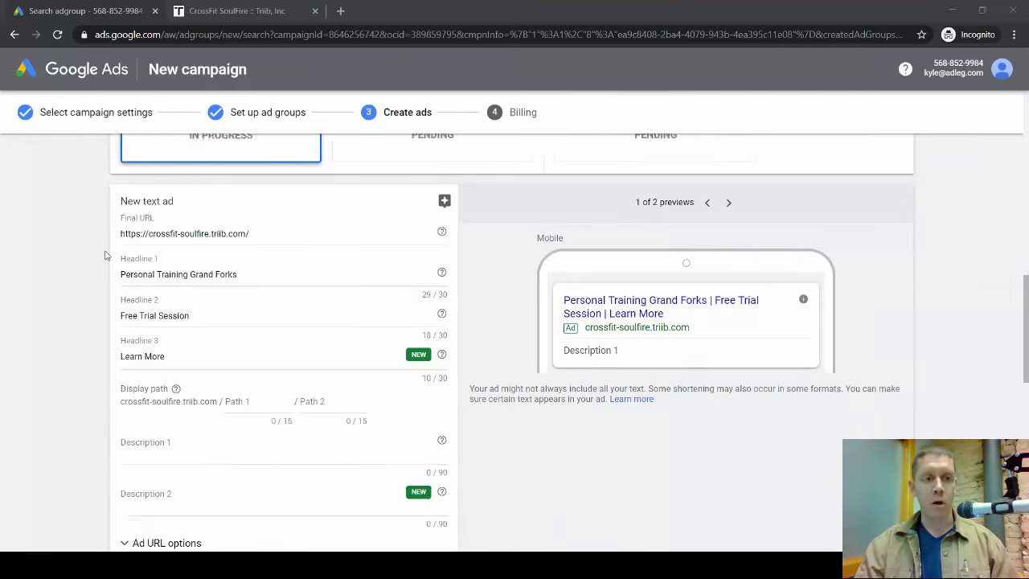
scroll(101, 277, "down", 7)
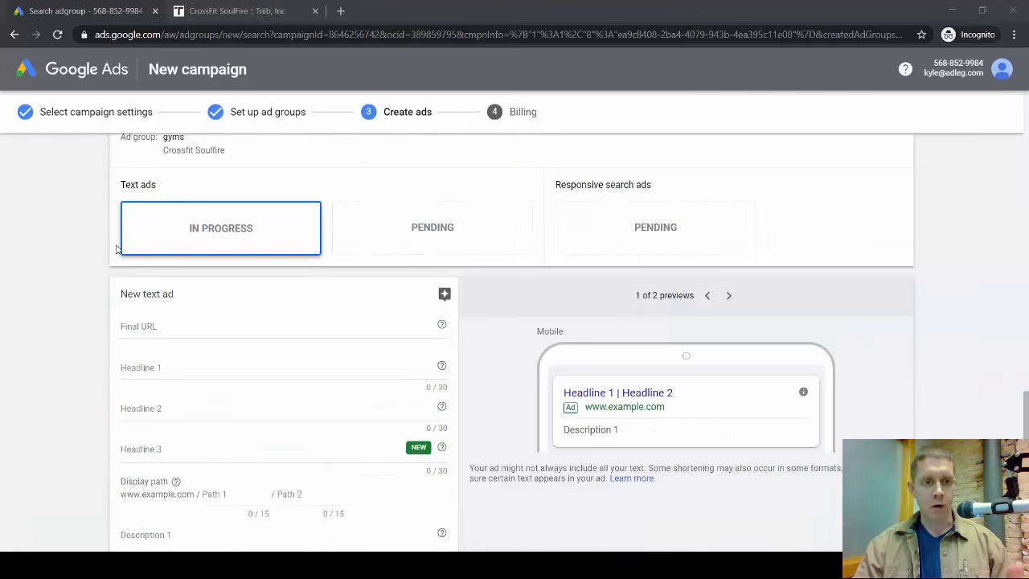
scroll(218, 267, "up", 3)
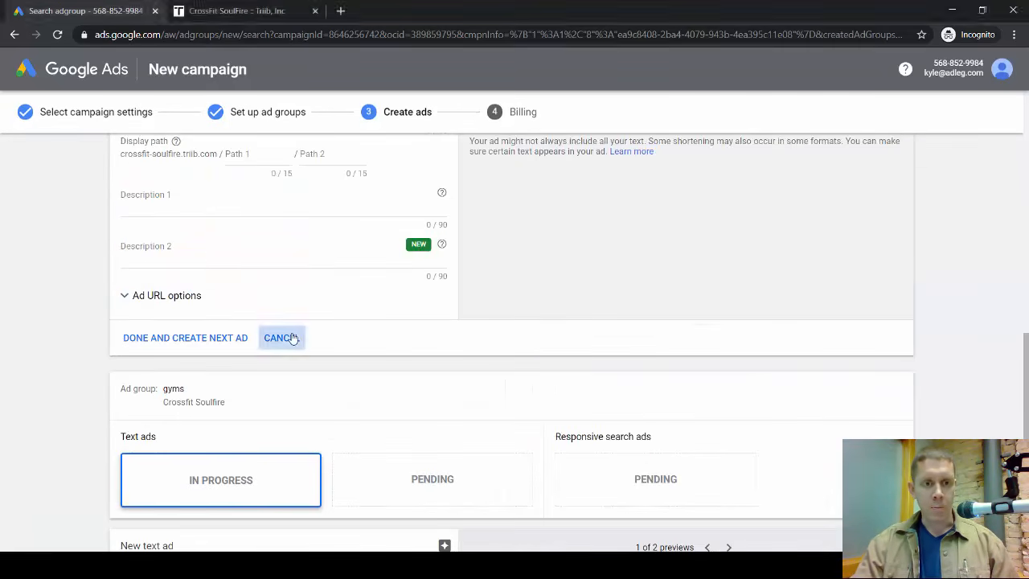
left_click(287, 338)
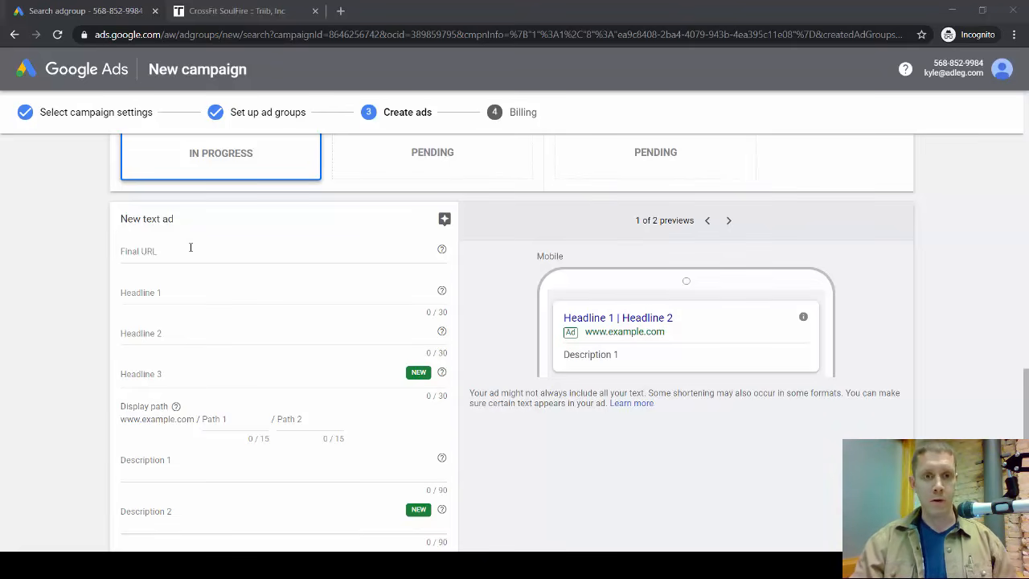
scroll(285, 287, "down", 2)
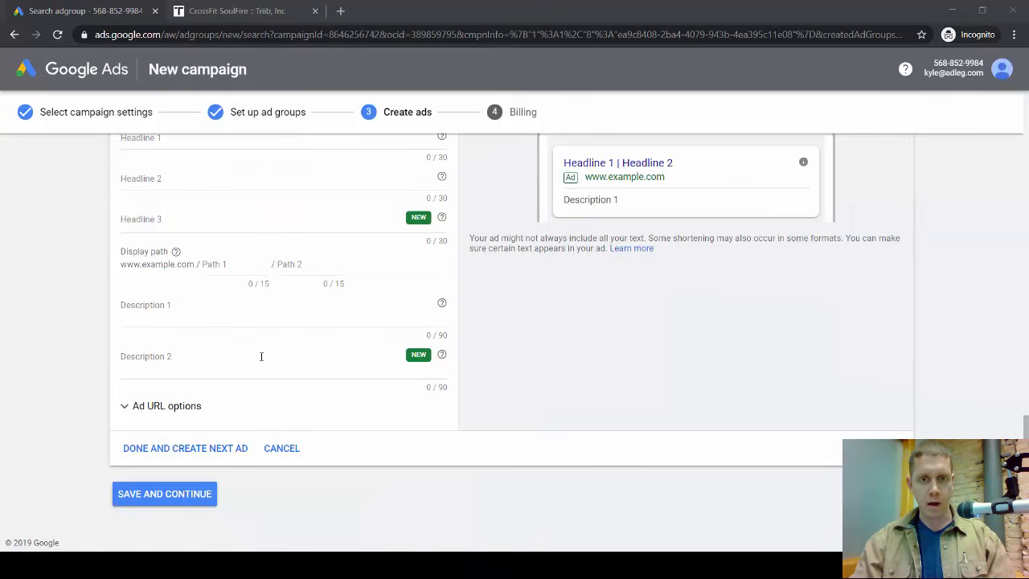
left_click(282, 451)
left_click(193, 494)
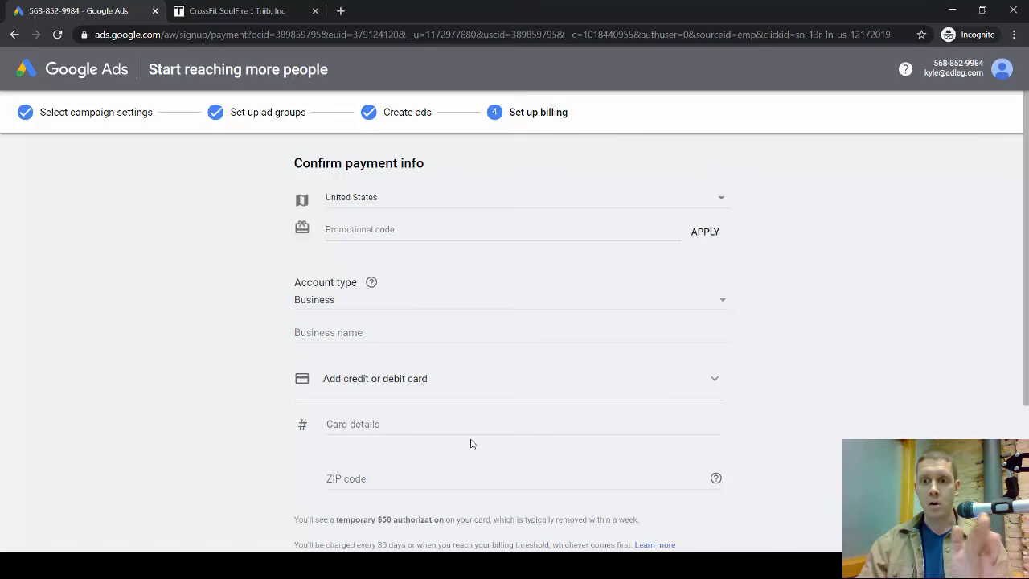
- Submit the payment info for the United States business account and go on to explore the campaign
scroll(767, 351, "down", 2)
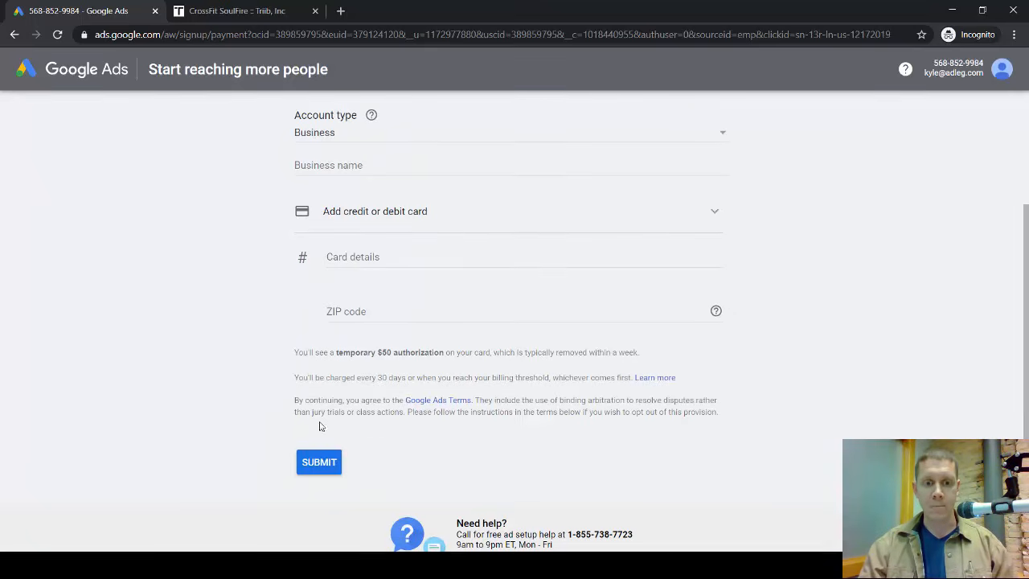
left_click(319, 462)
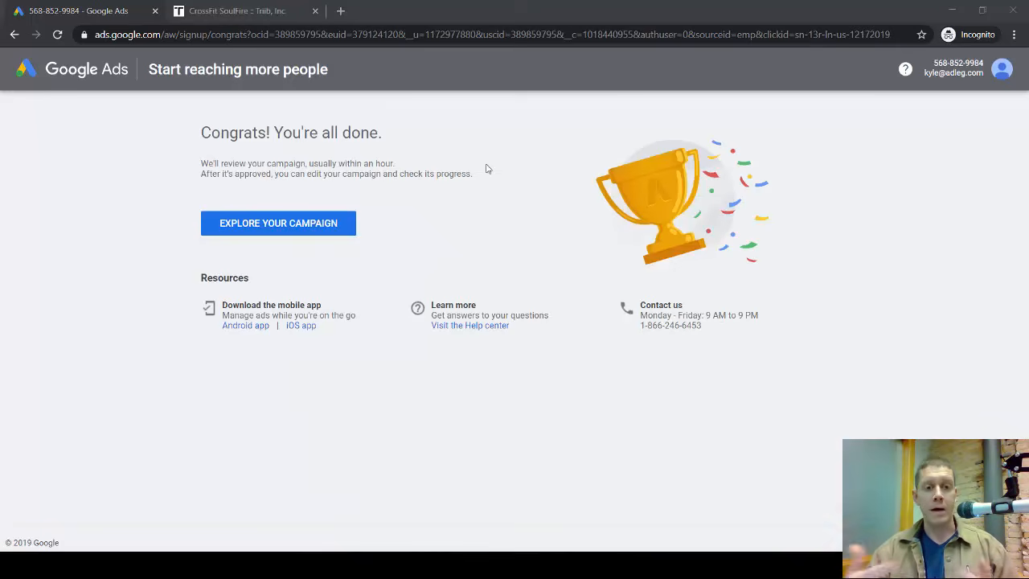
left_click(299, 225)
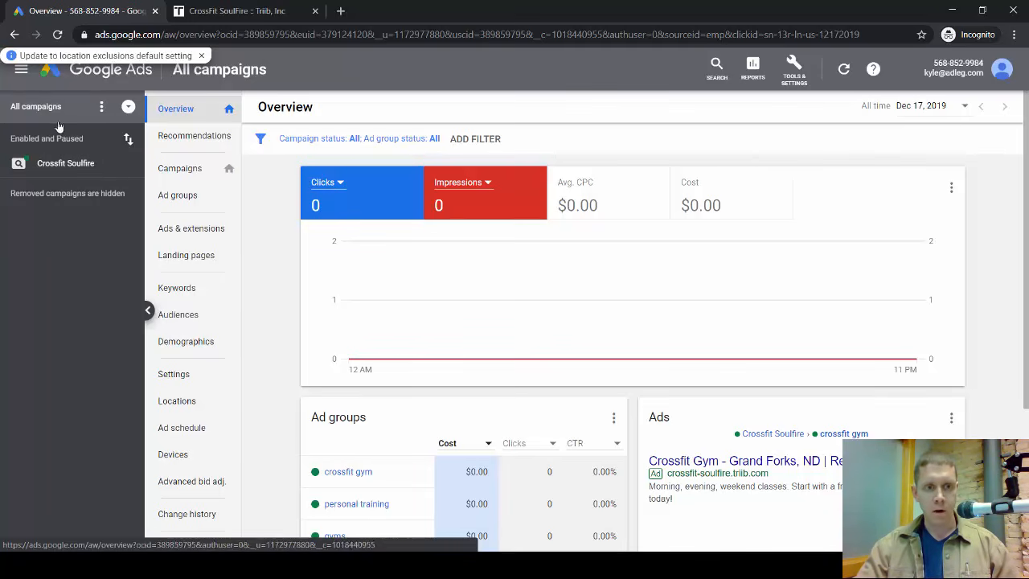
- Set the status of the Crossfit Soulfire campaign to Paused
left_click(55, 165)
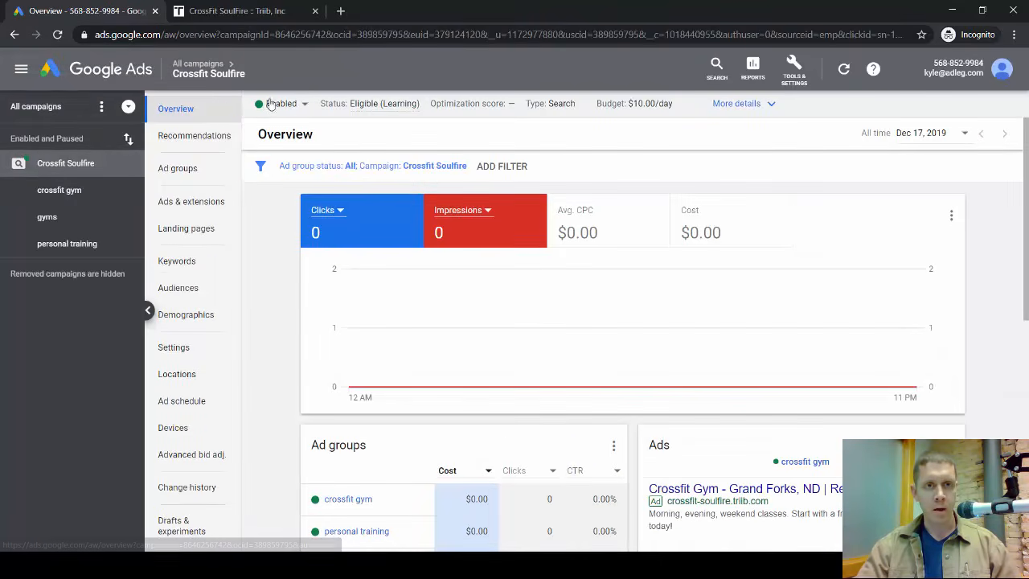
left_click(305, 108)
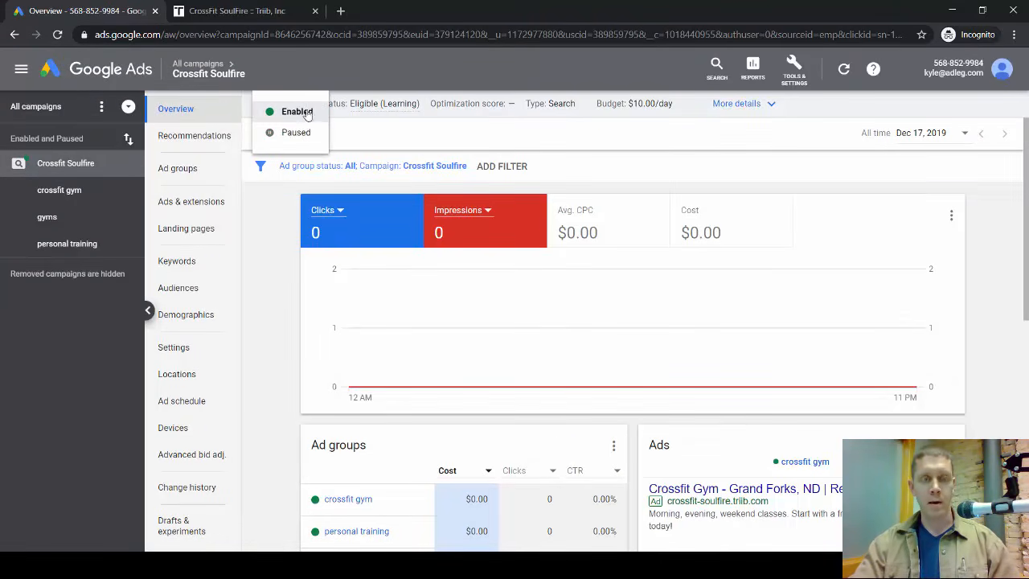
left_click(298, 134)
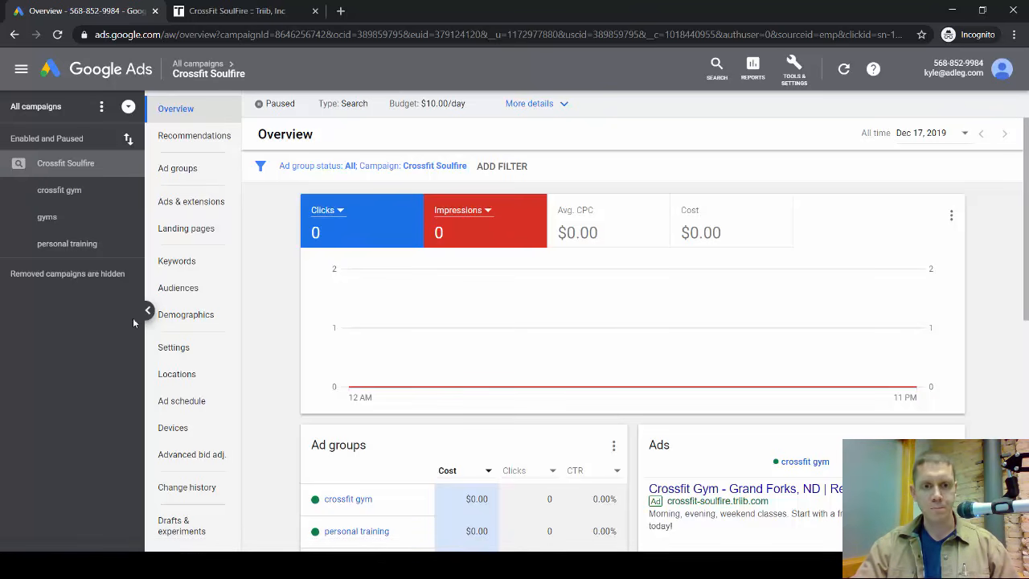
- Open the crossfit gym ad group from the campaign's ad group list and review its text ads
left_click(62, 165)
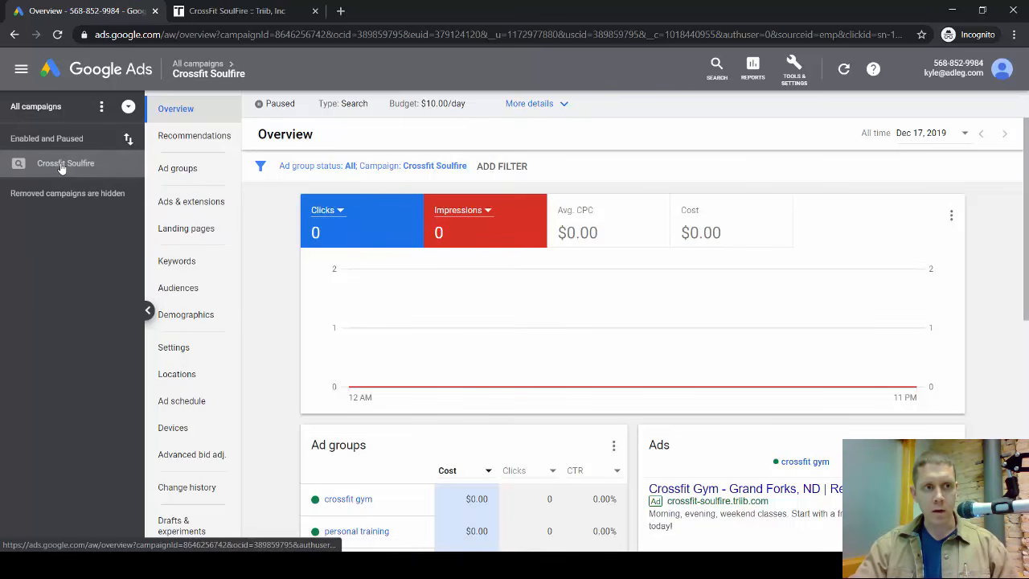
left_click(185, 171)
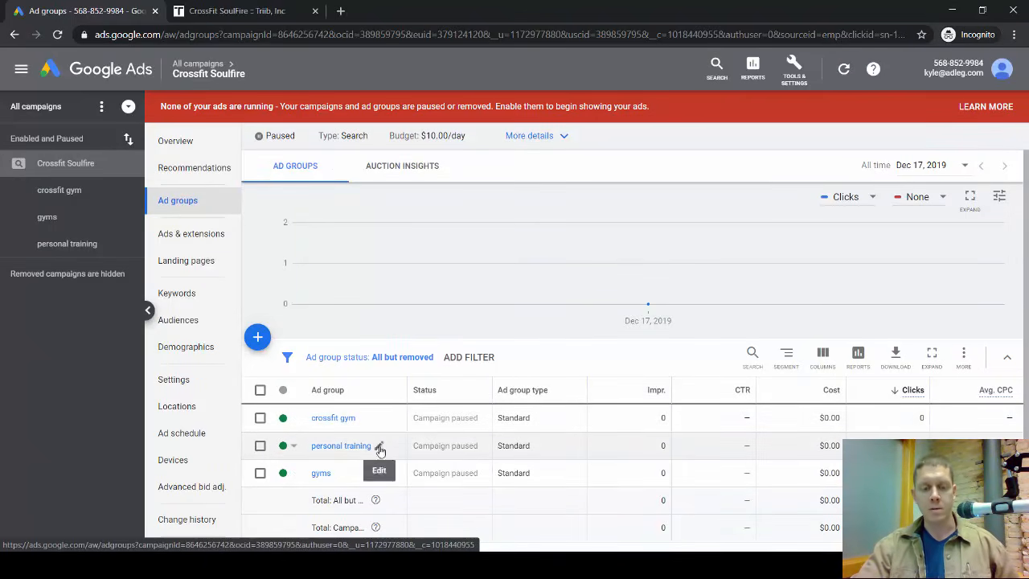
left_click(335, 419)
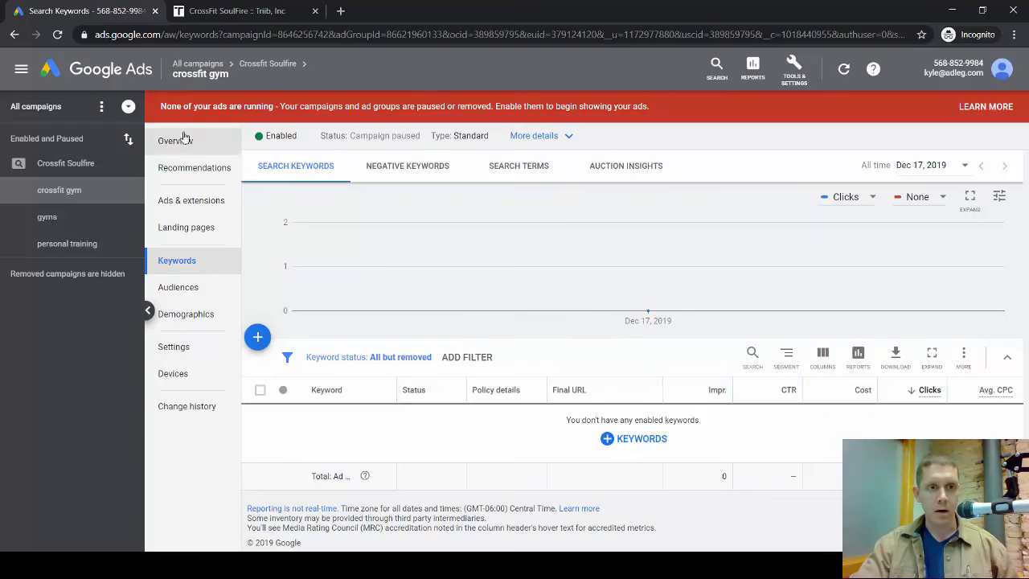
left_click(187, 202)
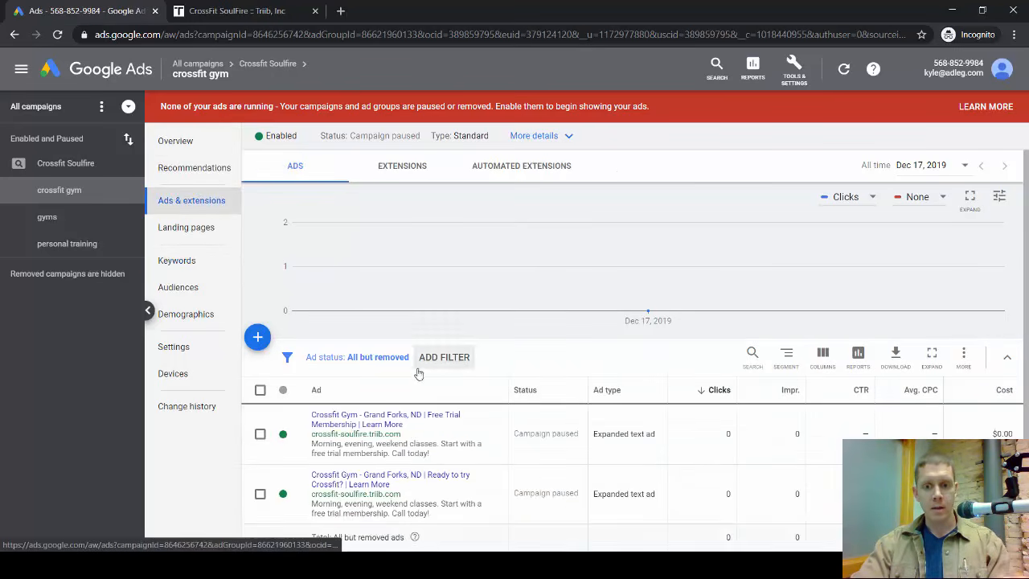
scroll(422, 357, "down", 1)
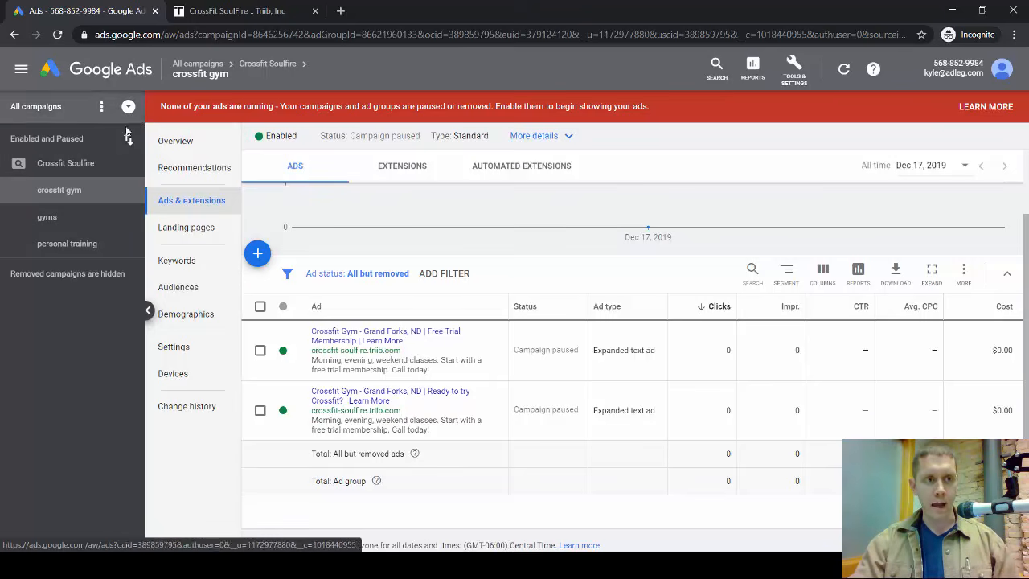
- Return to the ad group list of the Crossfit Soulfire campaign and view the search keywords of crossfit gym
left_click(99, 164)
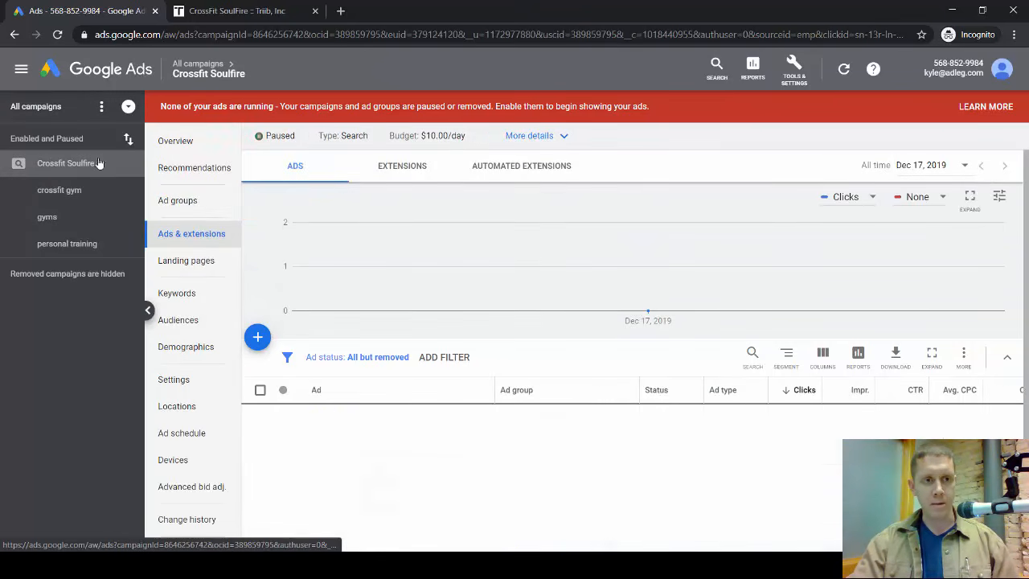
left_click(184, 203)
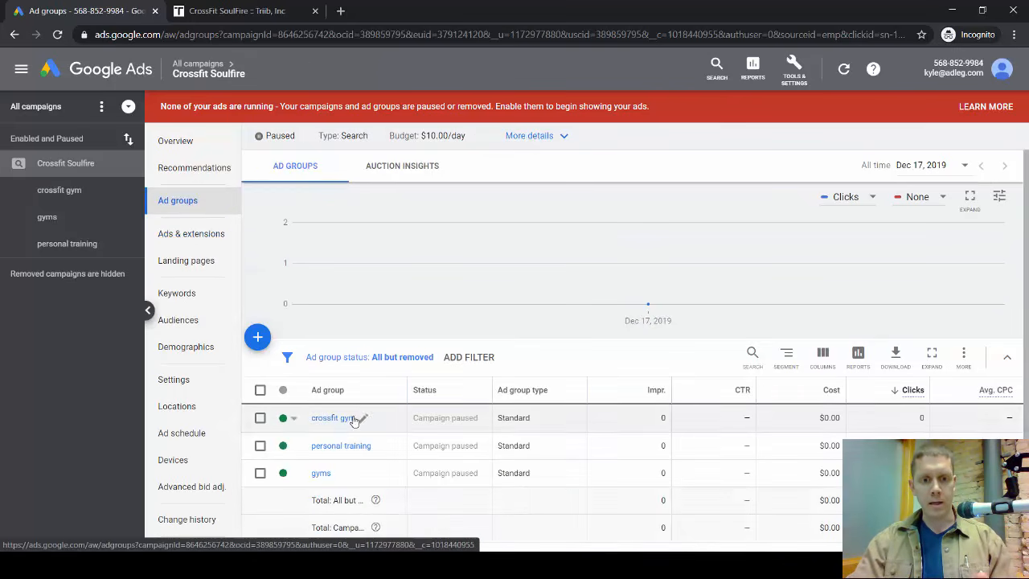
left_click(334, 418)
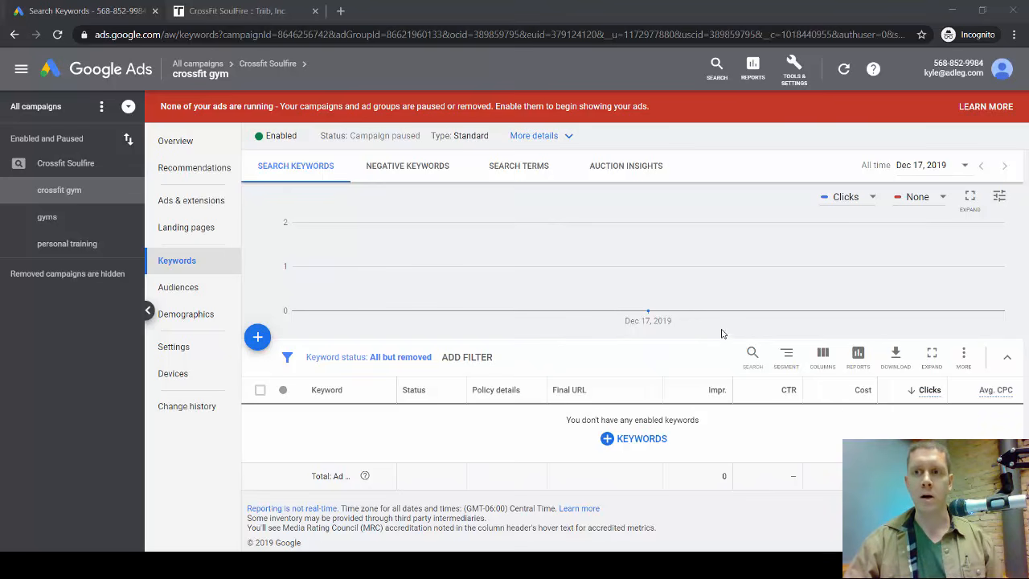
- Get new keyword ideas for "personal training" in Keyword Planner
left_click(800, 75)
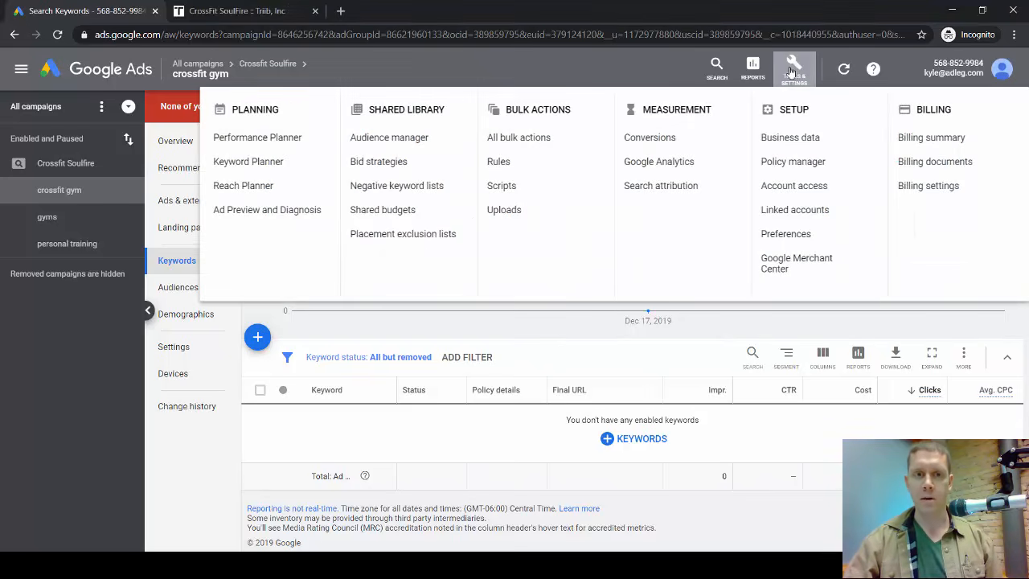
left_click(248, 162)
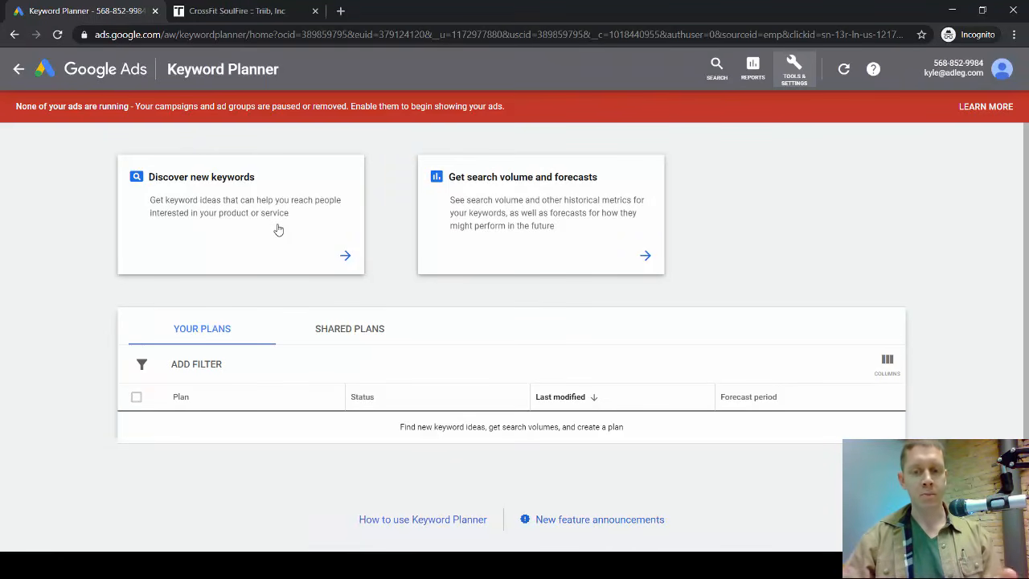
left_click(323, 234)
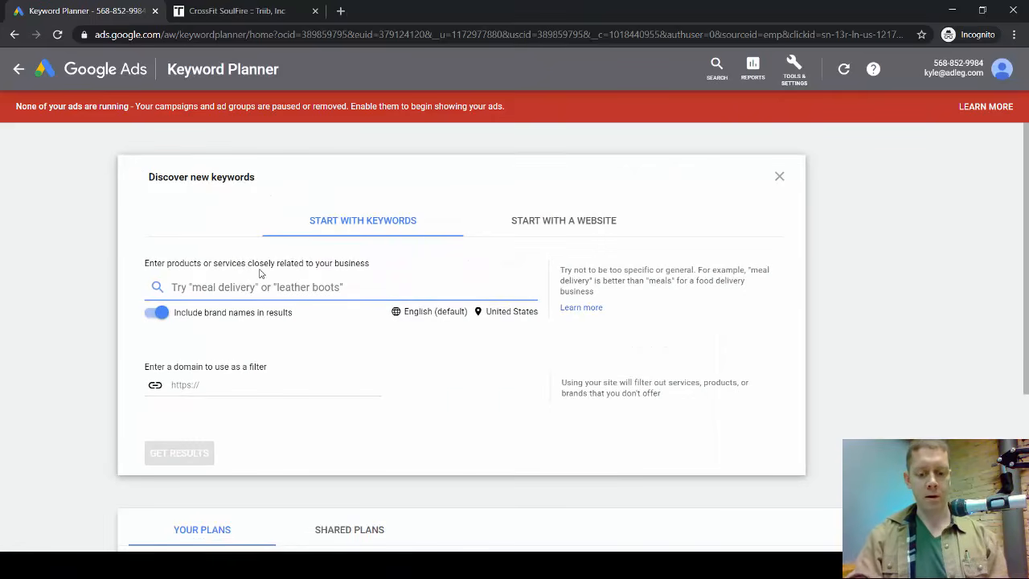
type("personal tr")
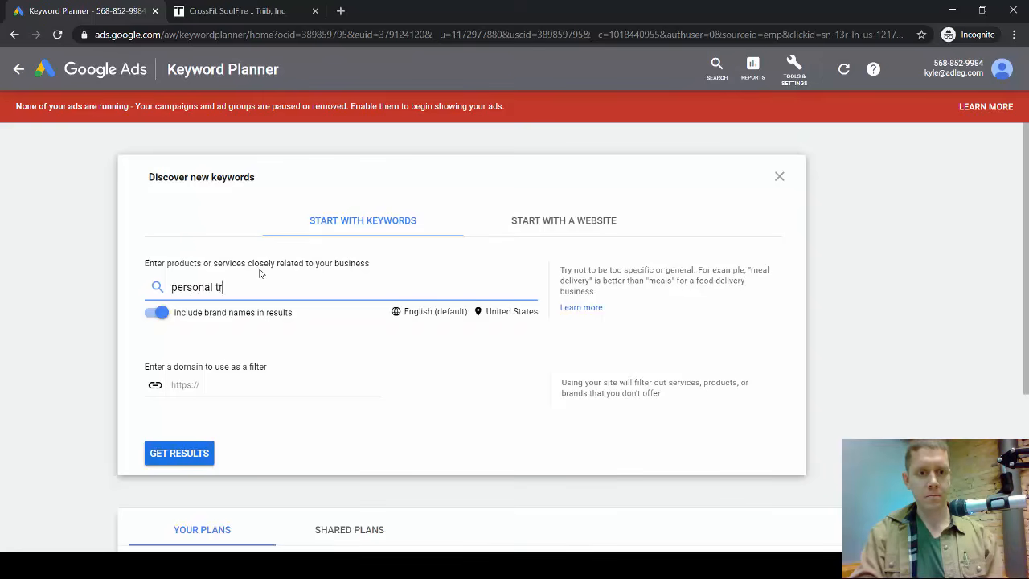
type("aining")
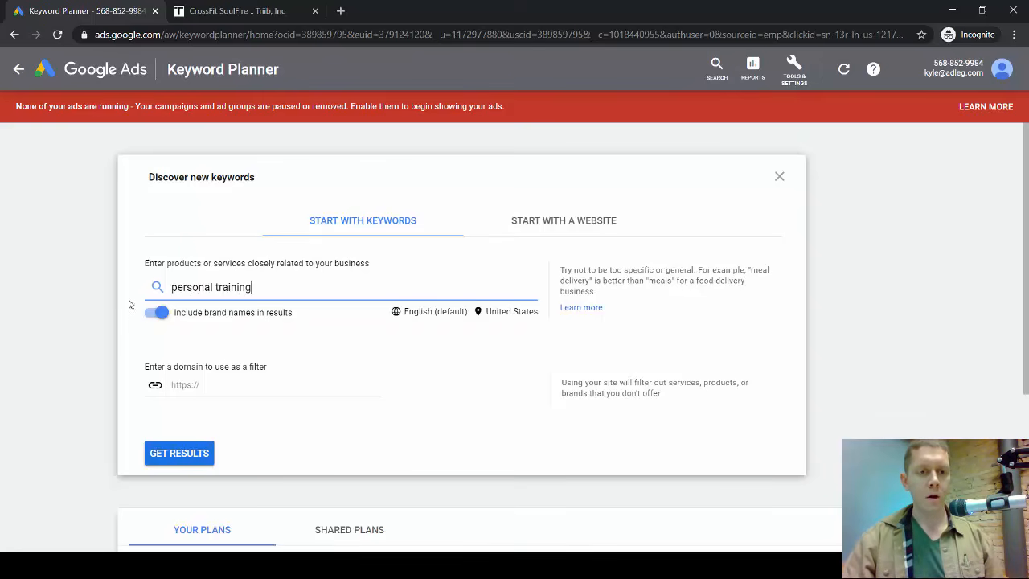
left_click(177, 455)
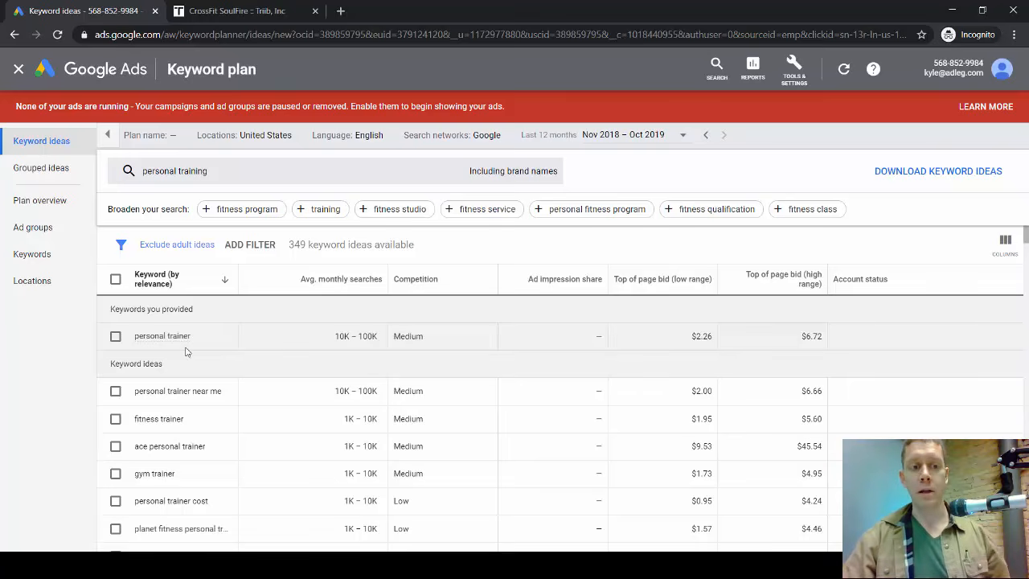
- Select the keyword ideas personal trainer, personal trainer near me, fitness trainer and gym trainer
mouse_move(137, 337)
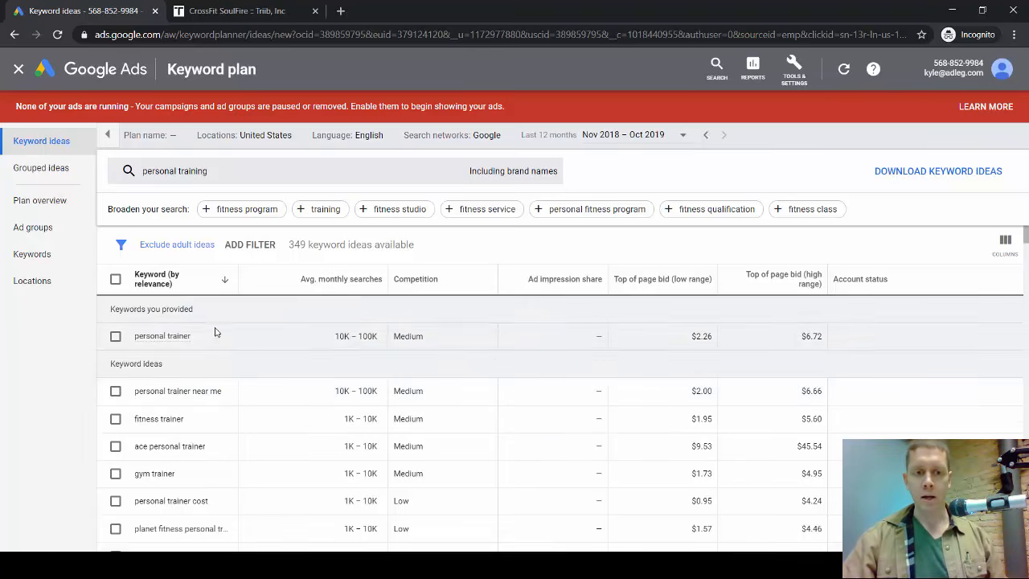
left_click(115, 338)
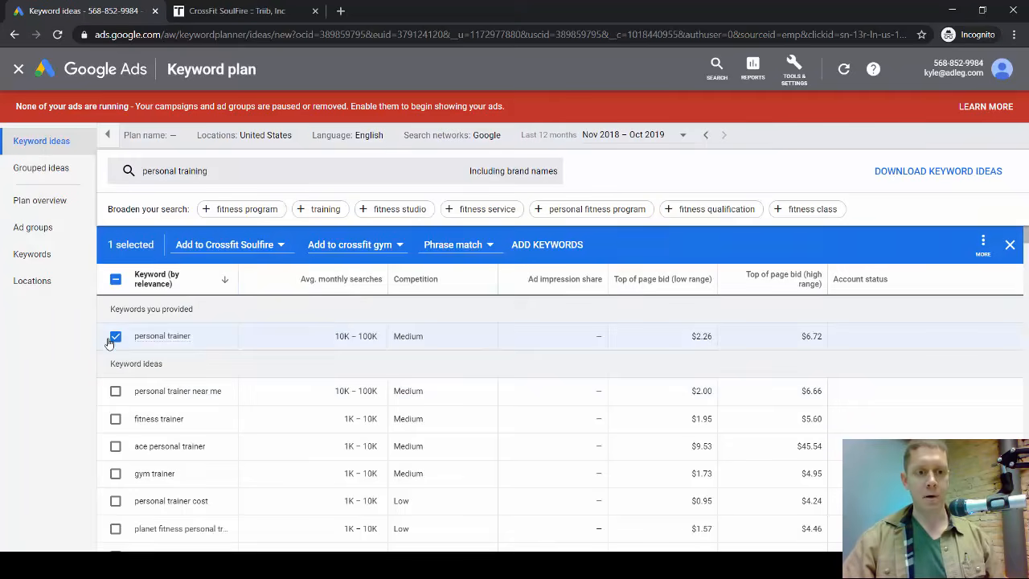
left_click(115, 392)
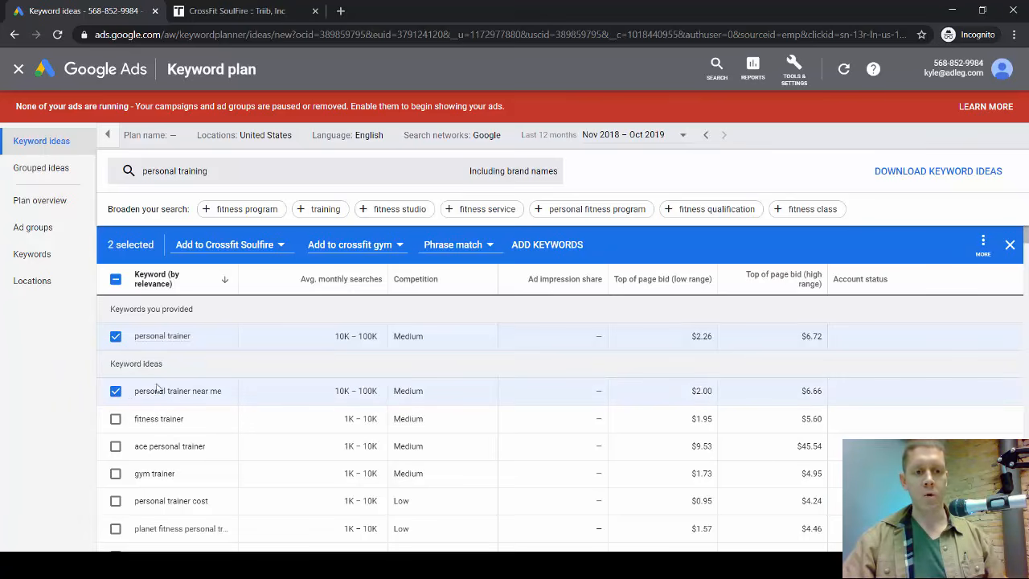
left_click(116, 419)
scroll(116, 423, "down", 1)
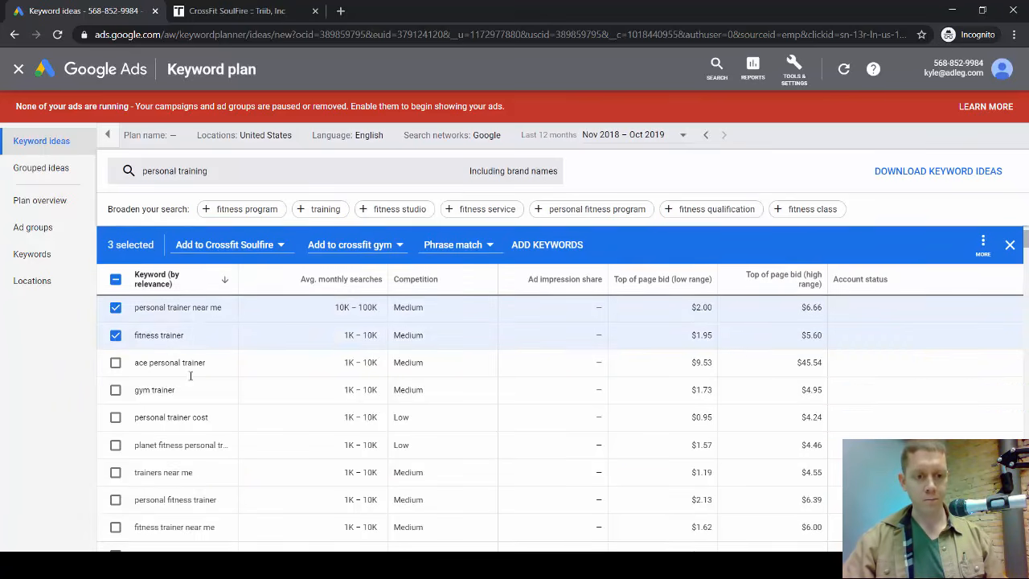
left_click(115, 391)
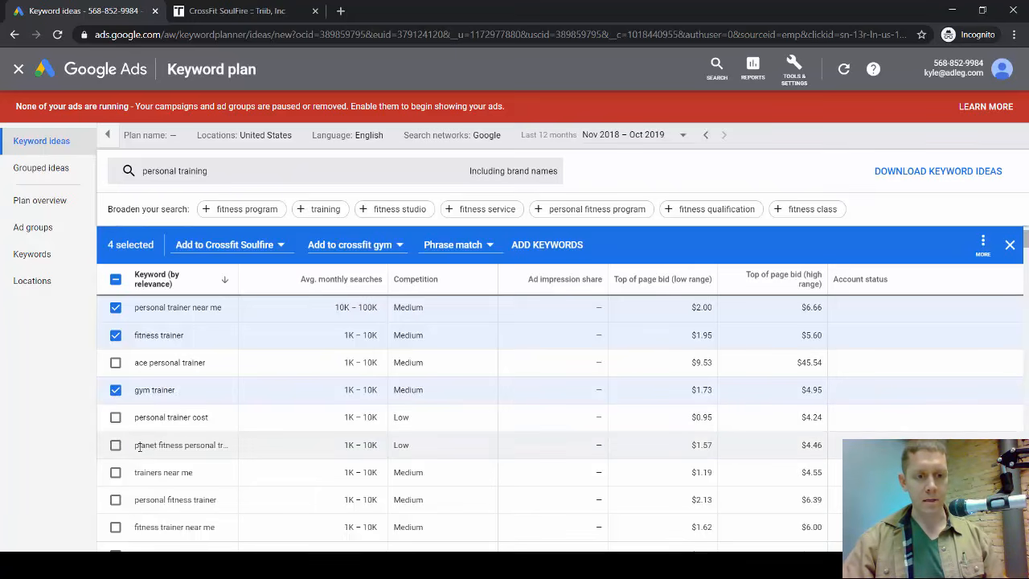
- Add trainers near me, personal fitness trainer and fitness trainer near me to the keyword selection and look through the remaining ideas
left_click_drag(137, 447, 197, 447)
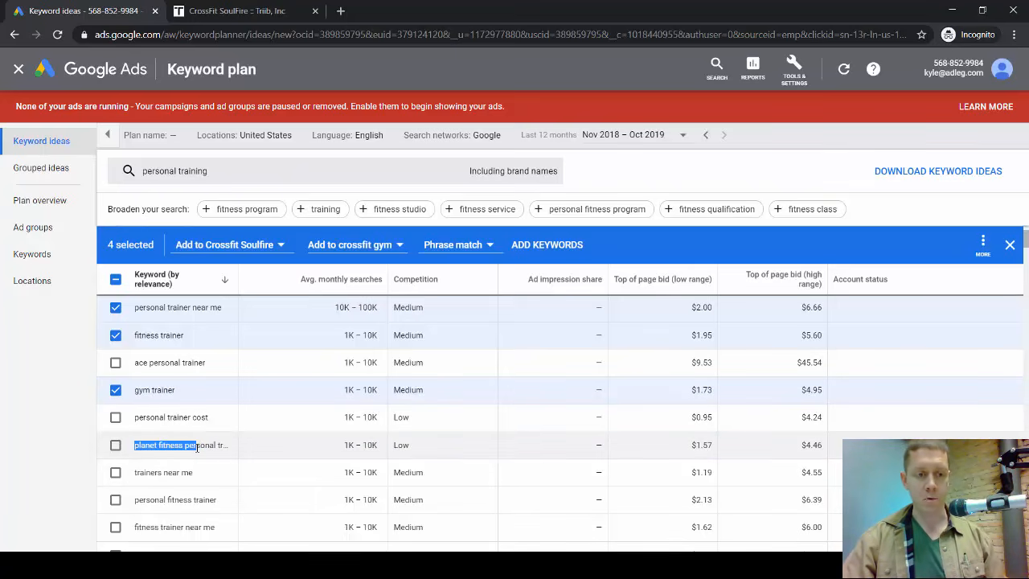
left_click(116, 473)
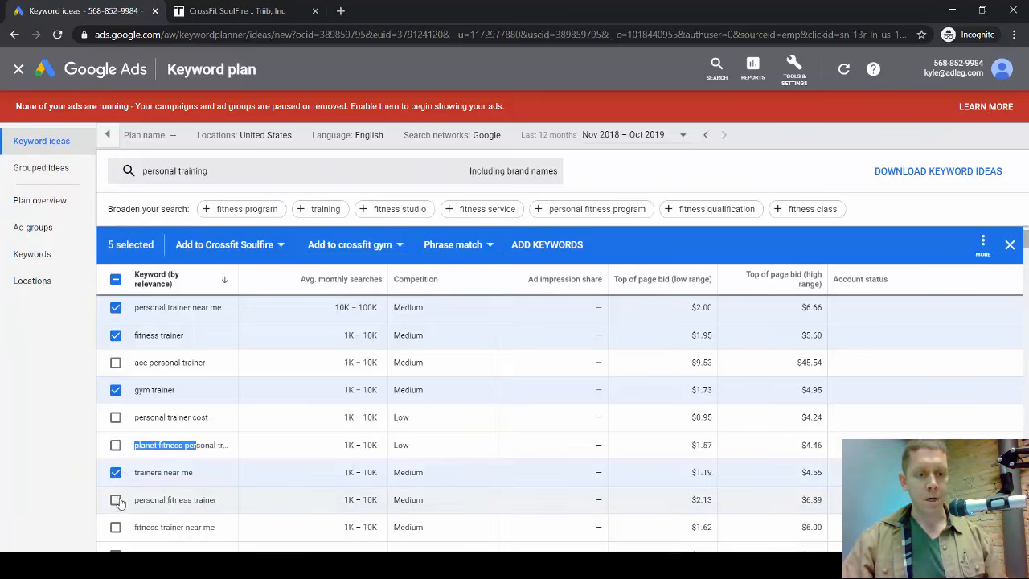
left_click(117, 502)
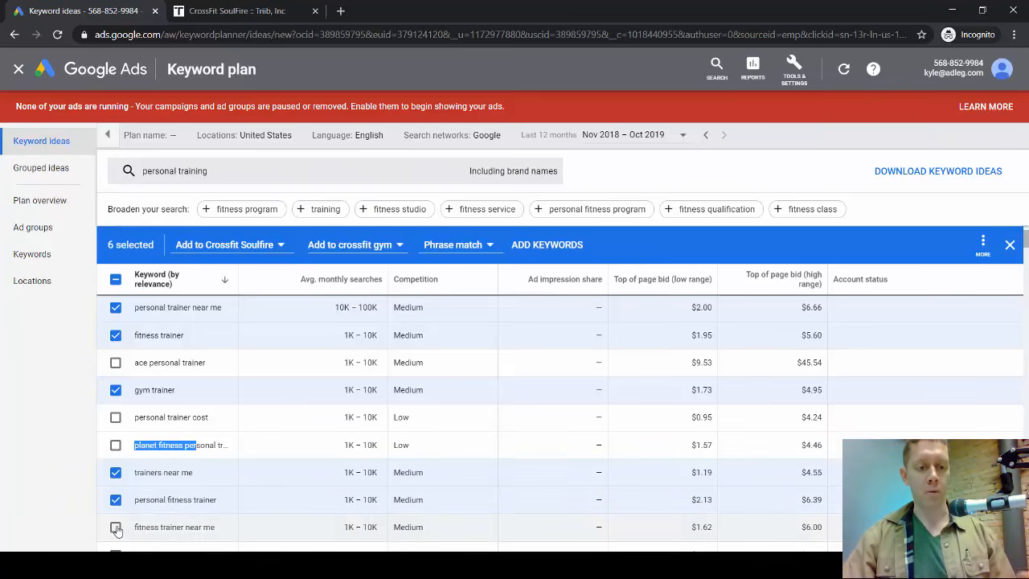
left_click(116, 527)
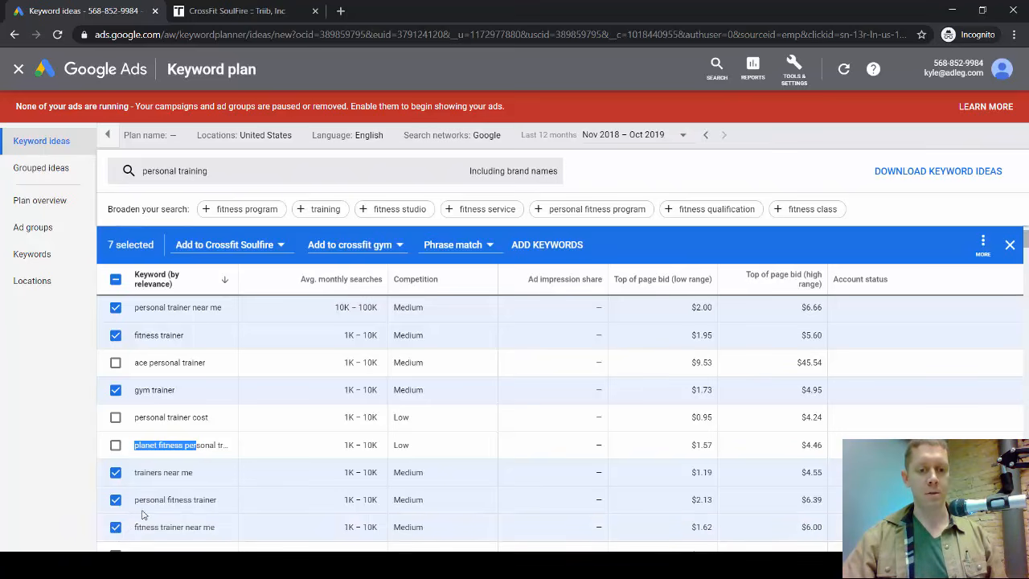
scroll(149, 464, "down", 5)
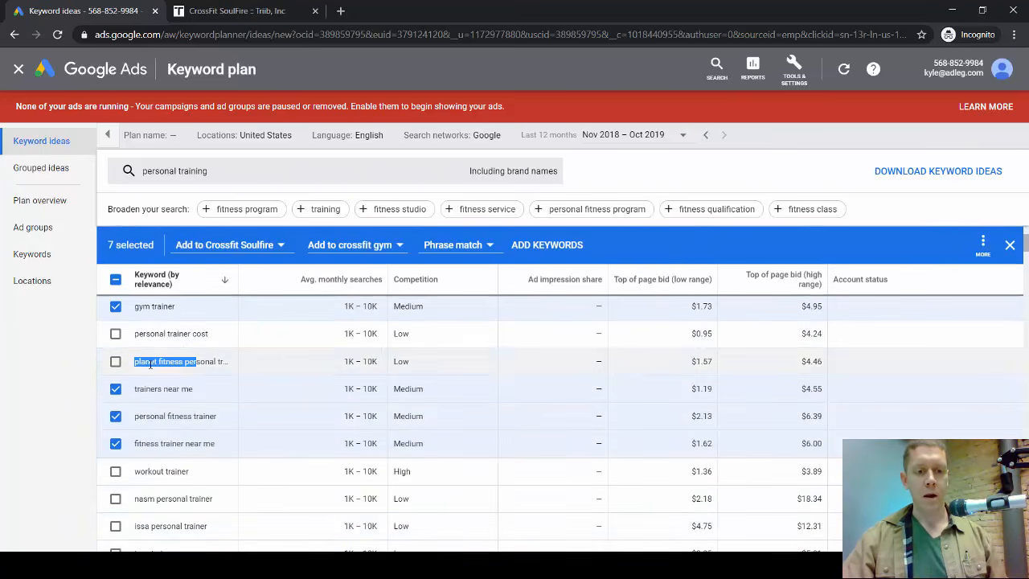
scroll(159, 384, "down", 2)
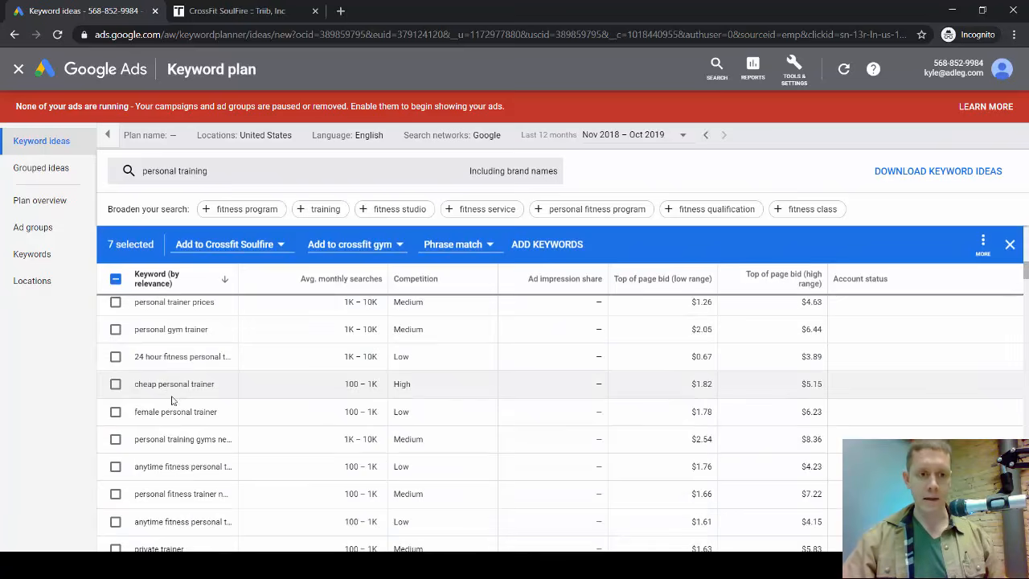
scroll(185, 397, "down", 10)
scroll(203, 398, "up", 12)
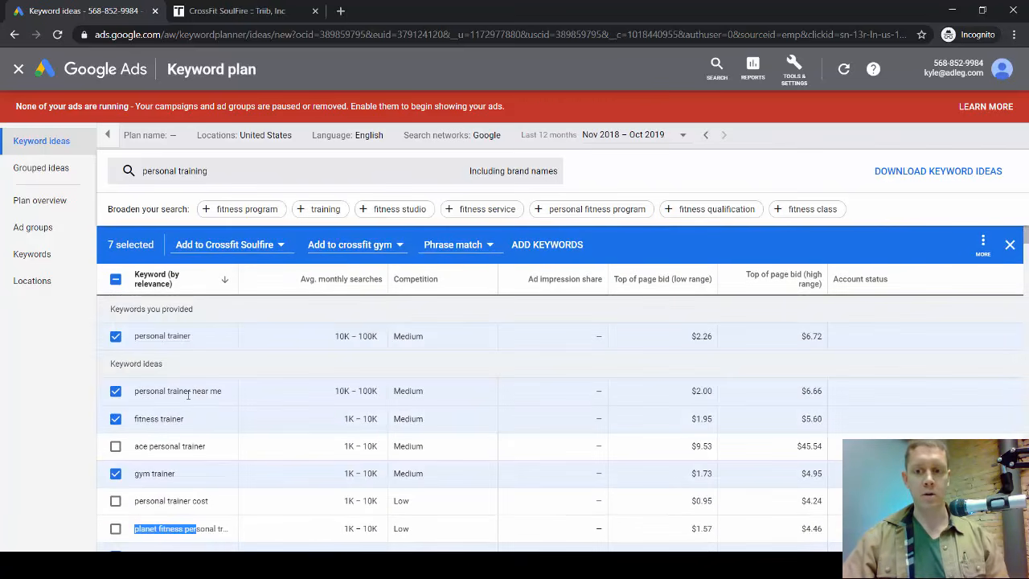
- Check the average monthly searches for personal trainer and view the location targeting those figures are based on
mouse_move(303, 281)
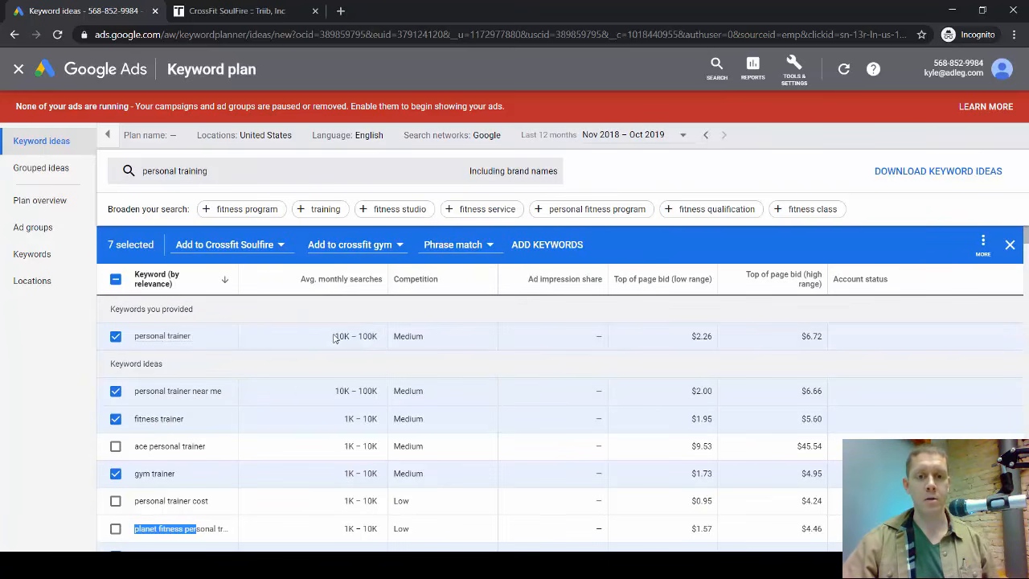
left_click_drag(338, 337, 378, 337)
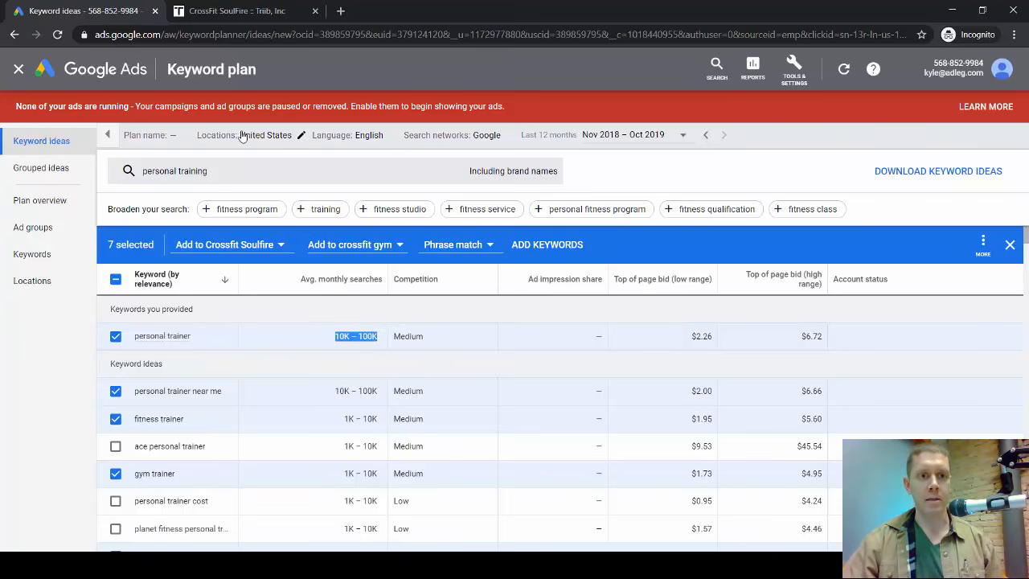
left_click(301, 139)
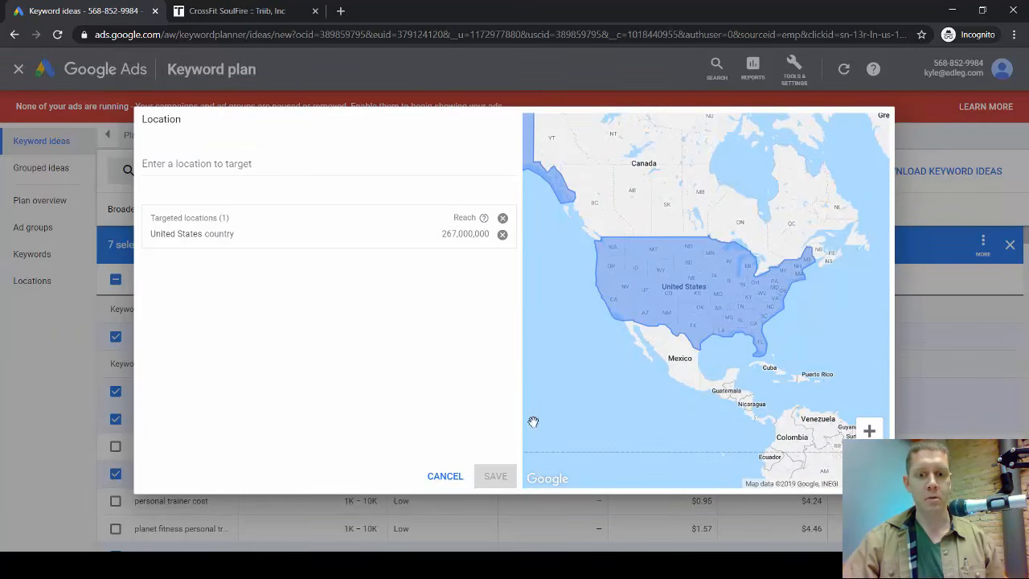
left_click(445, 477)
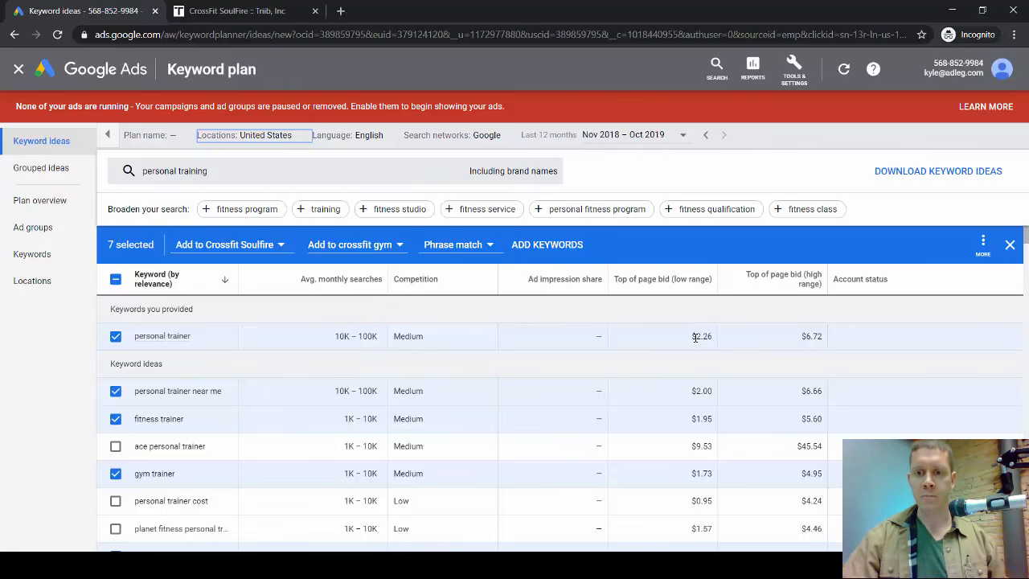
- Examine the low and high range top of page bids for the keyword personal trainer
left_click_drag(695, 338, 717, 343)
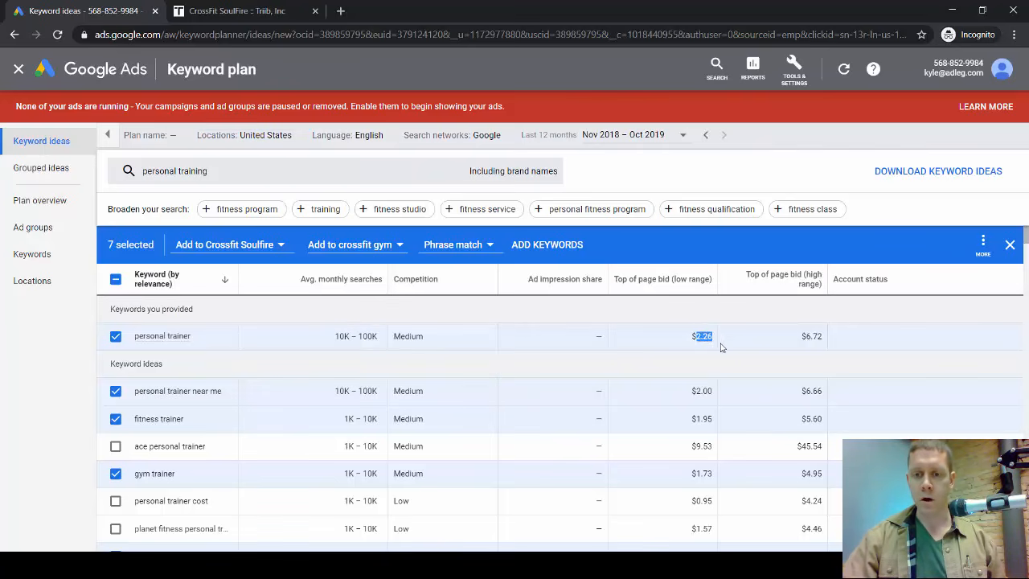
left_click_drag(804, 337, 824, 338)
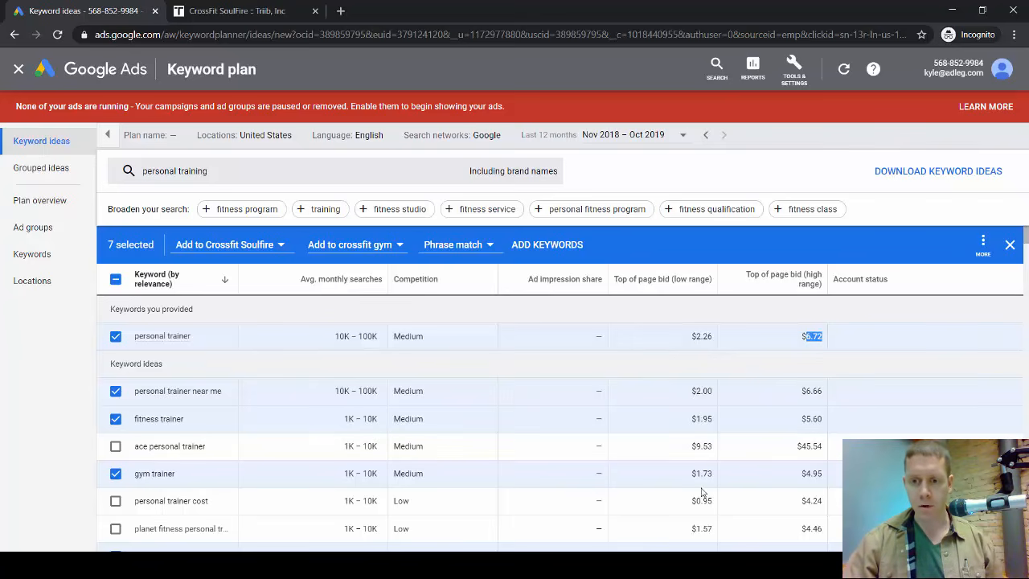
scroll(718, 511, "down", 1)
scroll(713, 510, "up", 1)
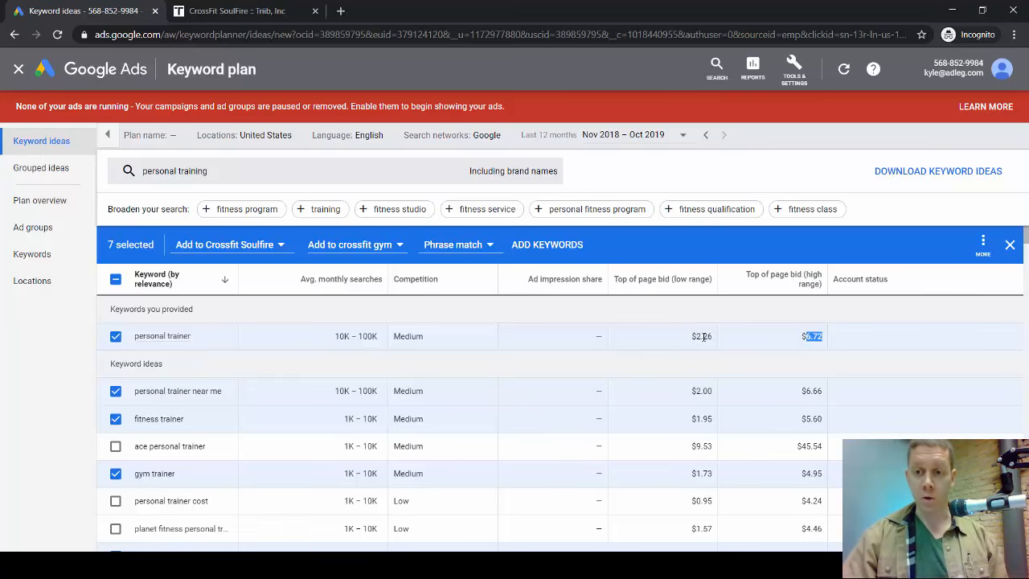
double_click(699, 337)
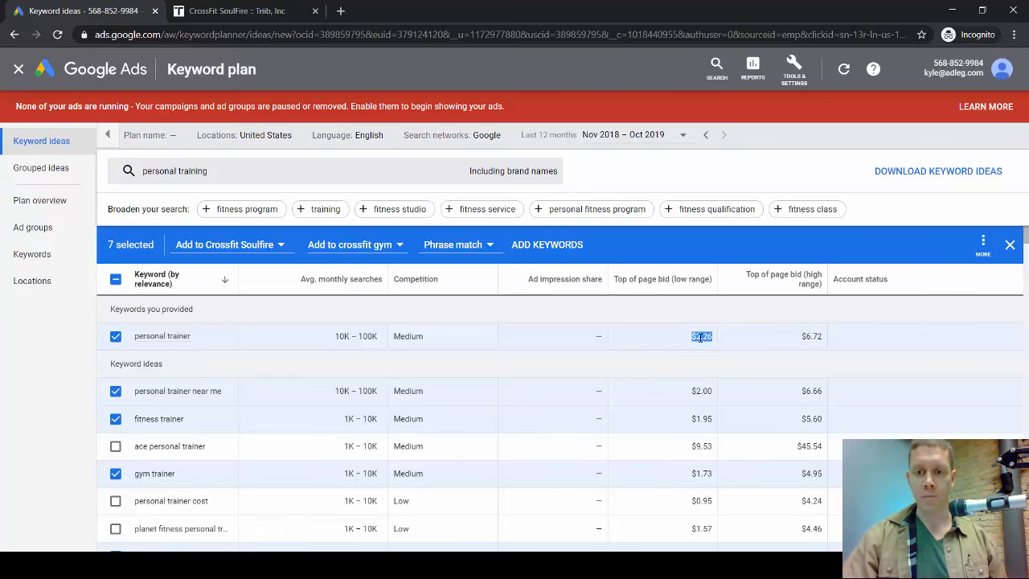
left_click(677, 344)
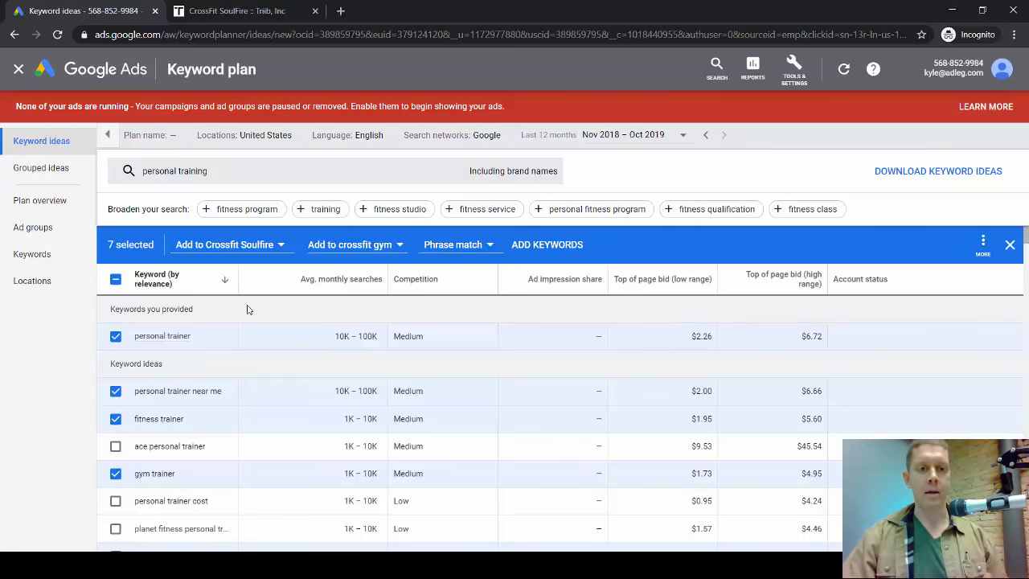
- Set the selected keywords' destination to the existing campaign Crossfit Soulfire and its personal training ad group
left_click(280, 246)
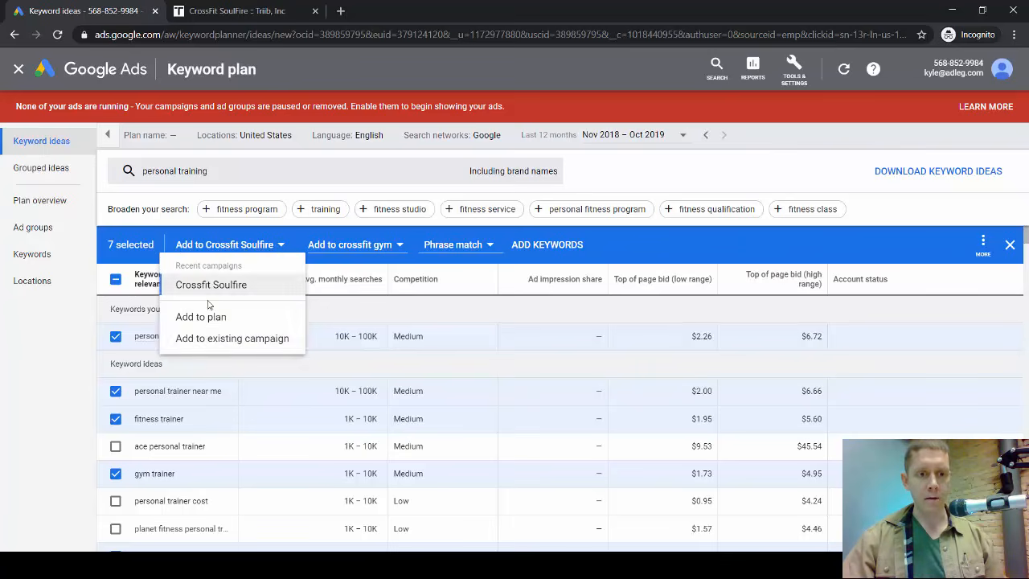
left_click(226, 339)
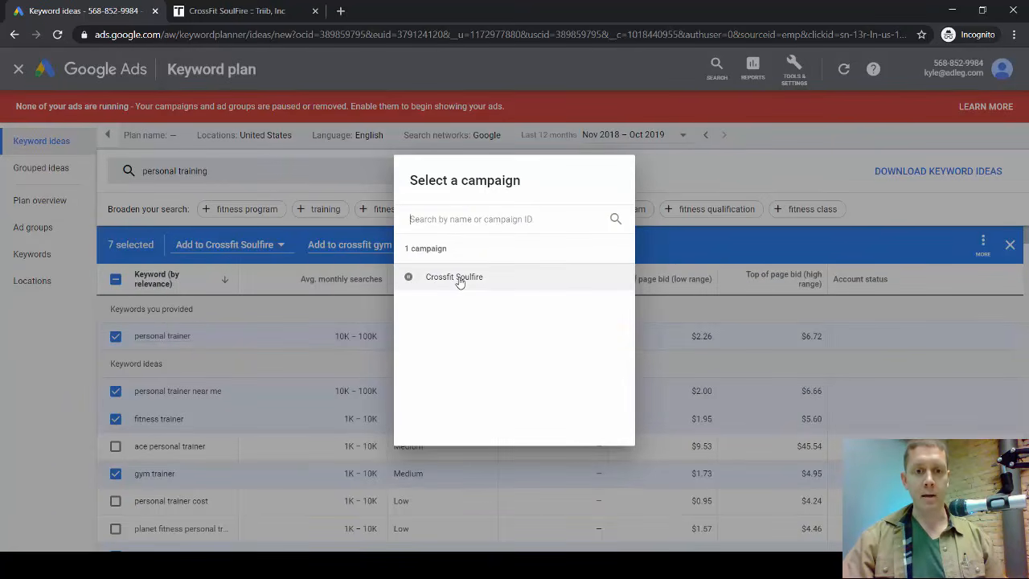
left_click(463, 278)
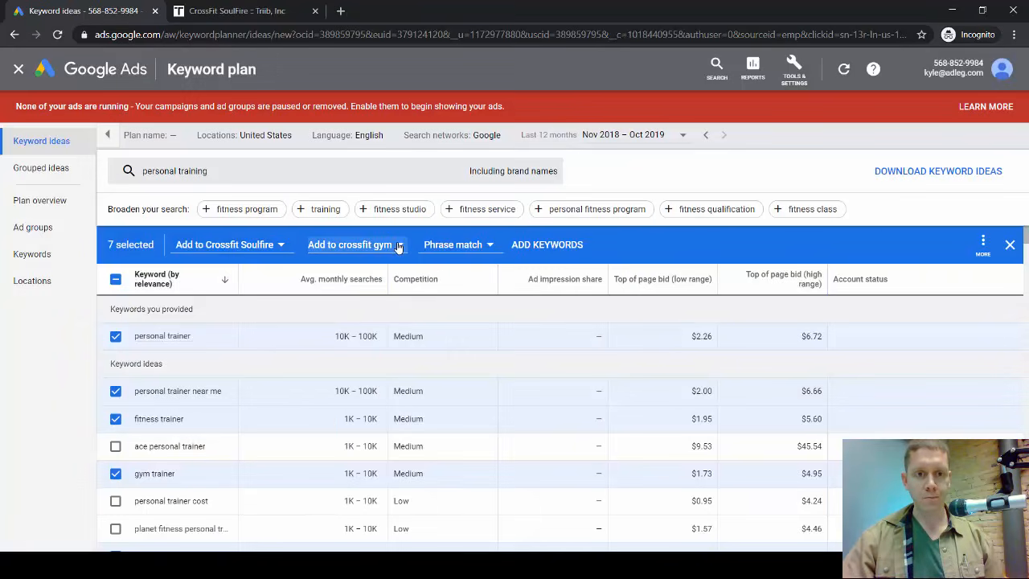
left_click(392, 245)
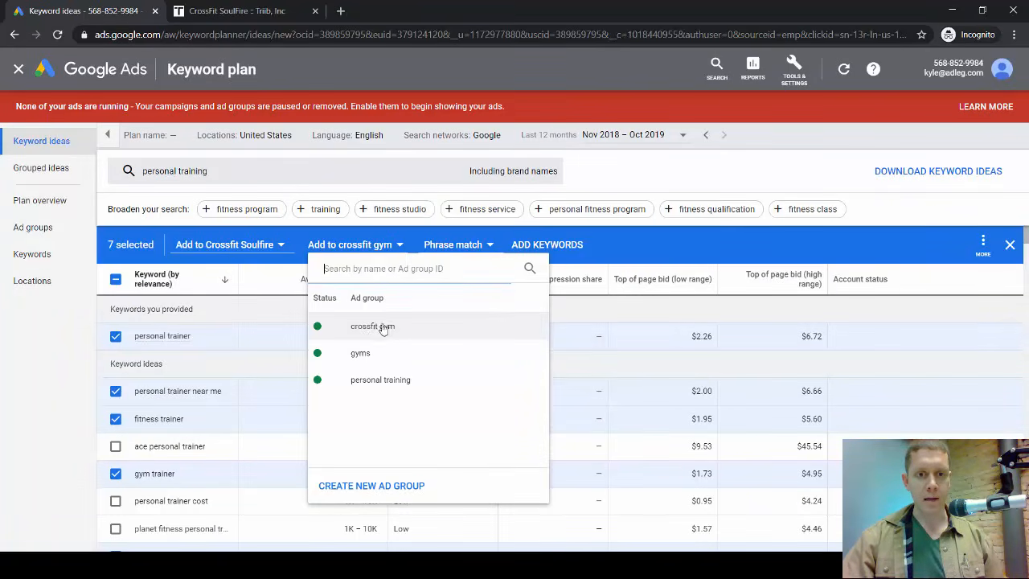
left_click(379, 382)
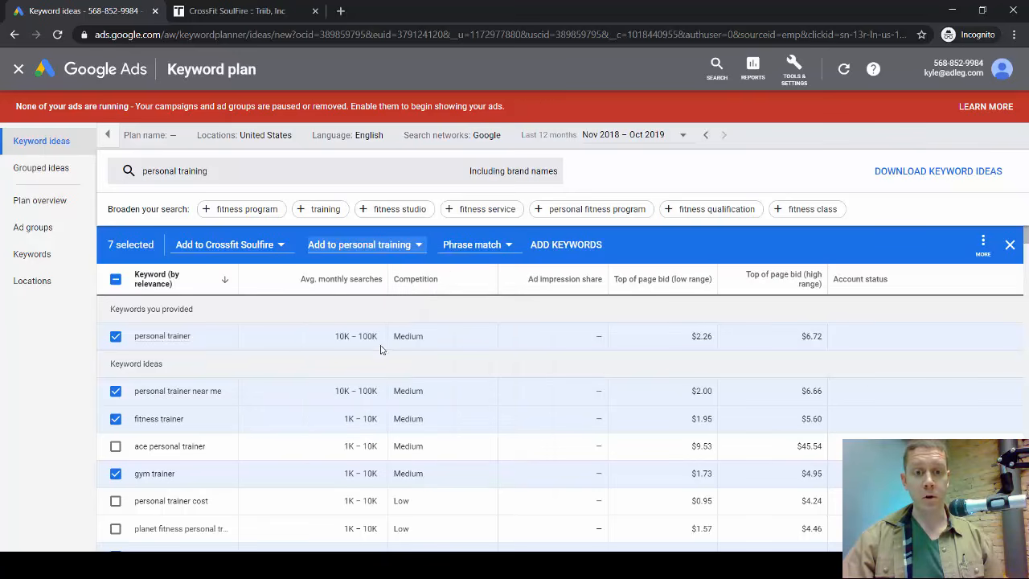
- Choose Phrase match for the selected keywords and add them to the personal training ad group
left_click(505, 245)
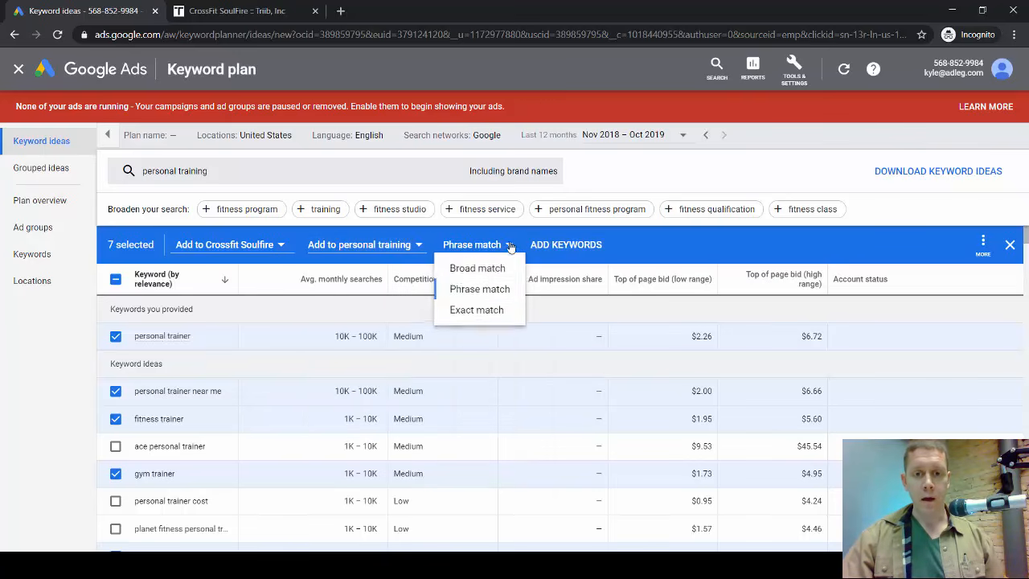
left_click(477, 294)
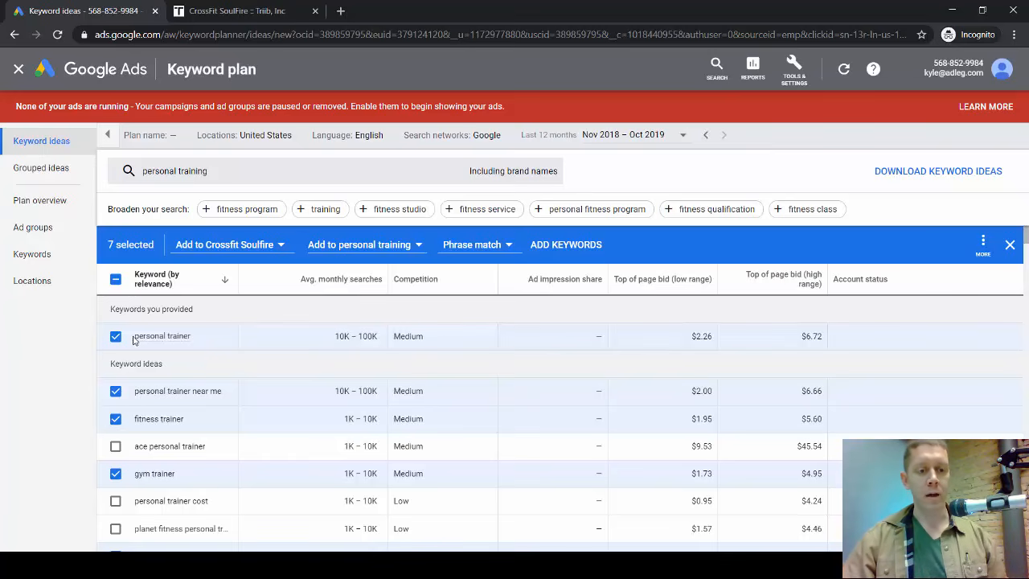
mouse_move(141, 342)
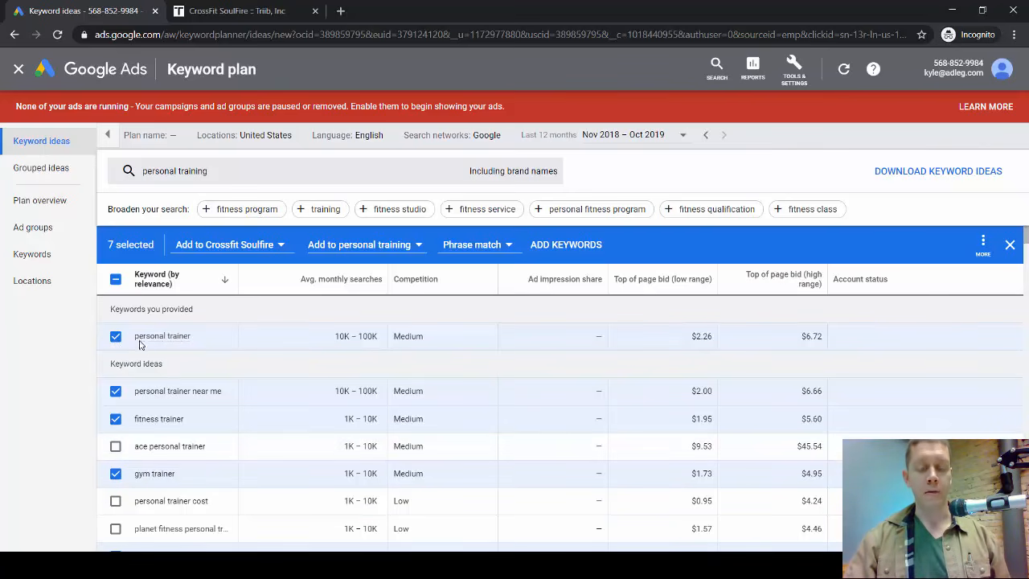
mouse_move(184, 337)
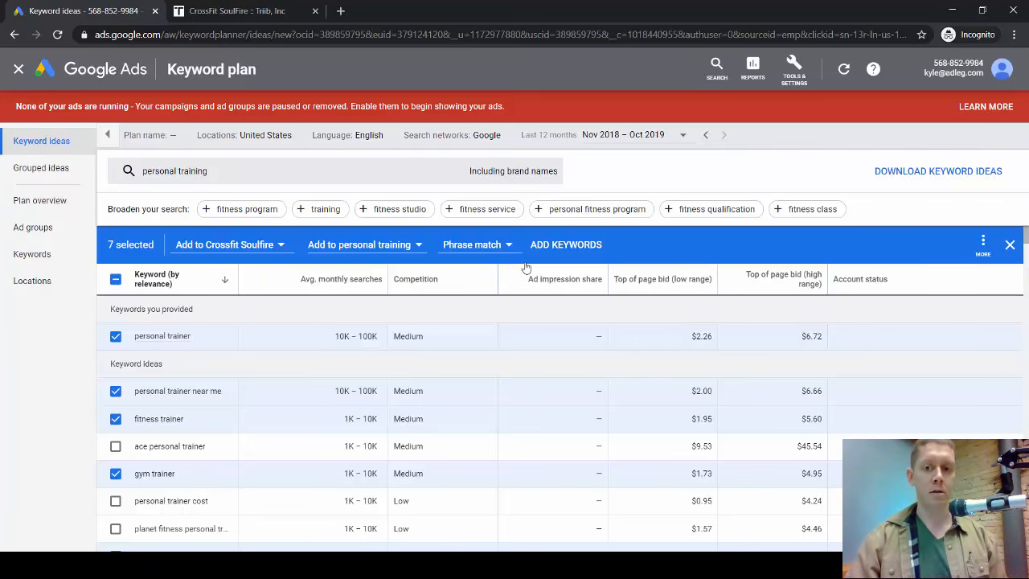
left_click(585, 250)
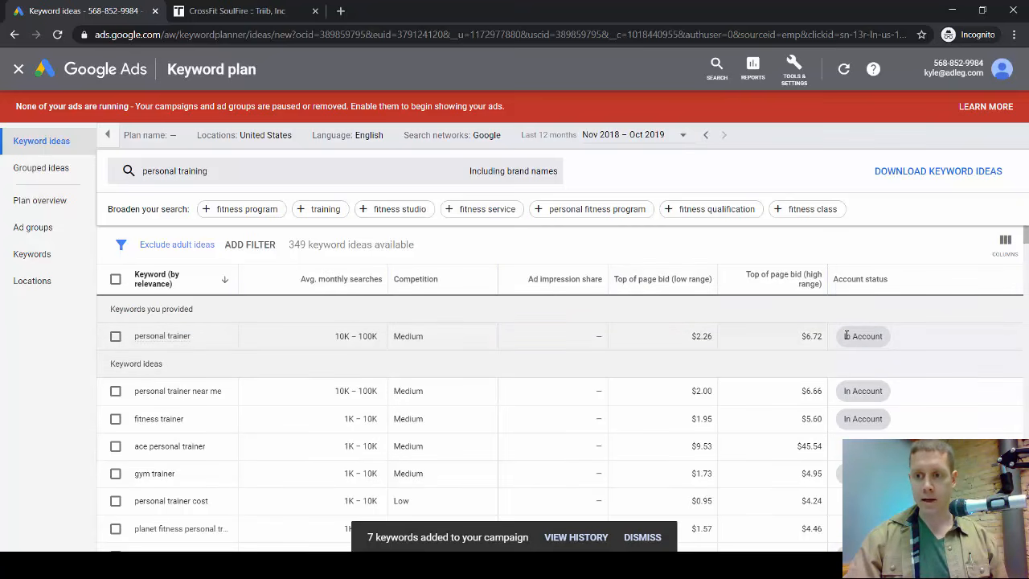
- Check the account status of the keyword personal trainer and compare its low and high top of page bids
left_click_drag(846, 336, 886, 338)
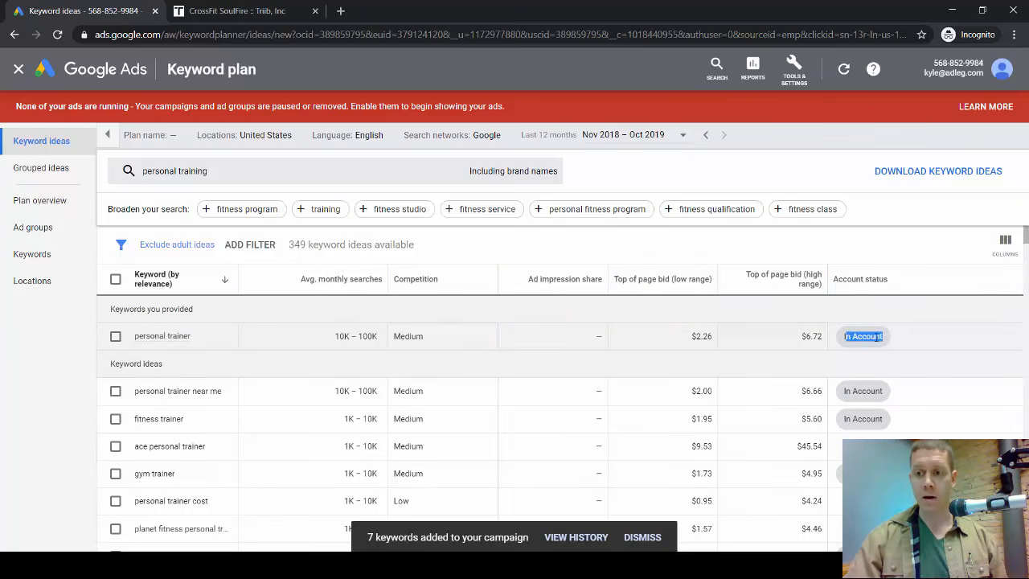
left_click(876, 337)
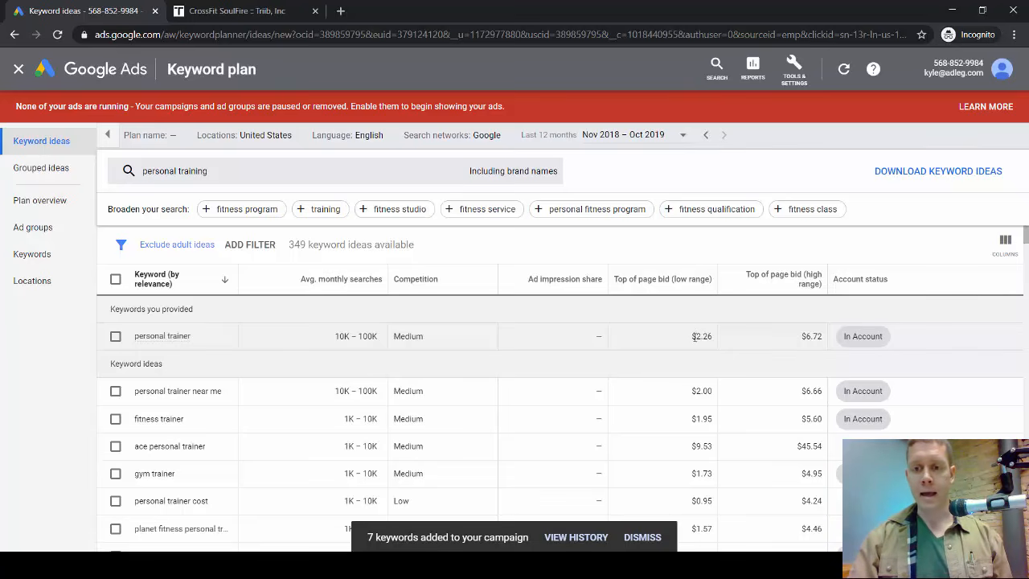
left_click_drag(694, 336, 707, 337)
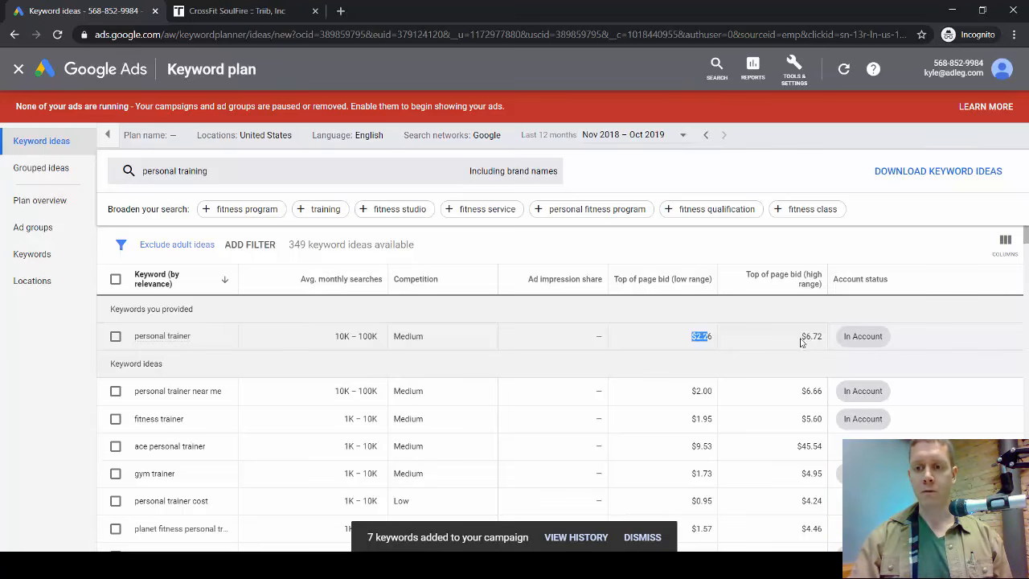
left_click_drag(802, 336, 820, 336)
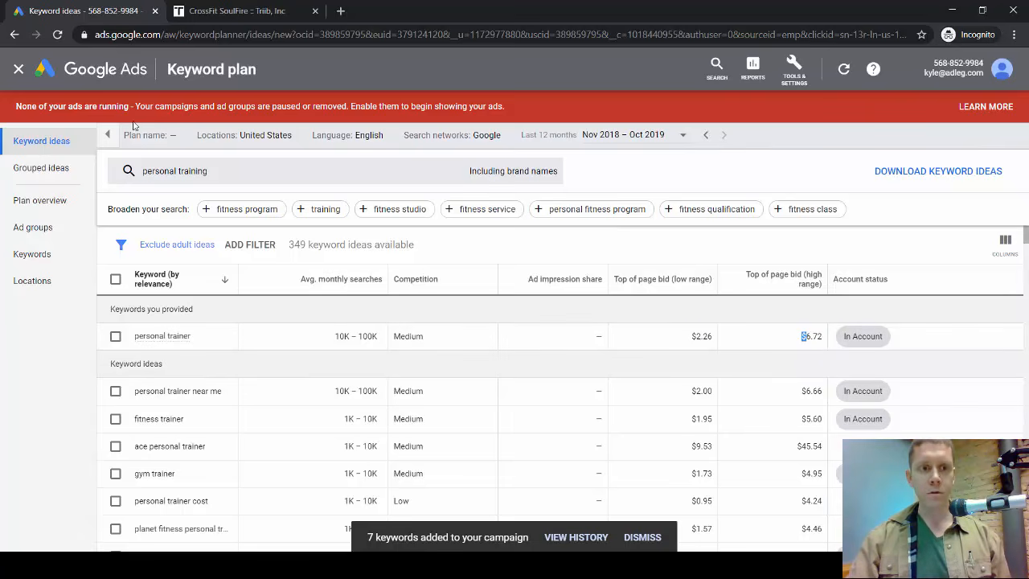
- Leave Keyword Planner and review the keywords added to the personal training ad group
left_click(19, 71)
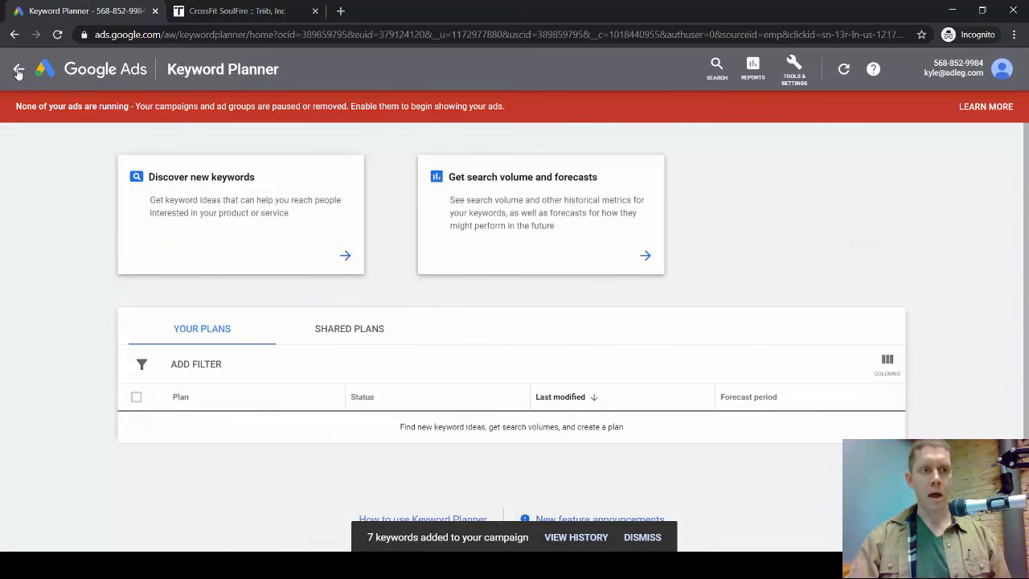
left_click(19, 71)
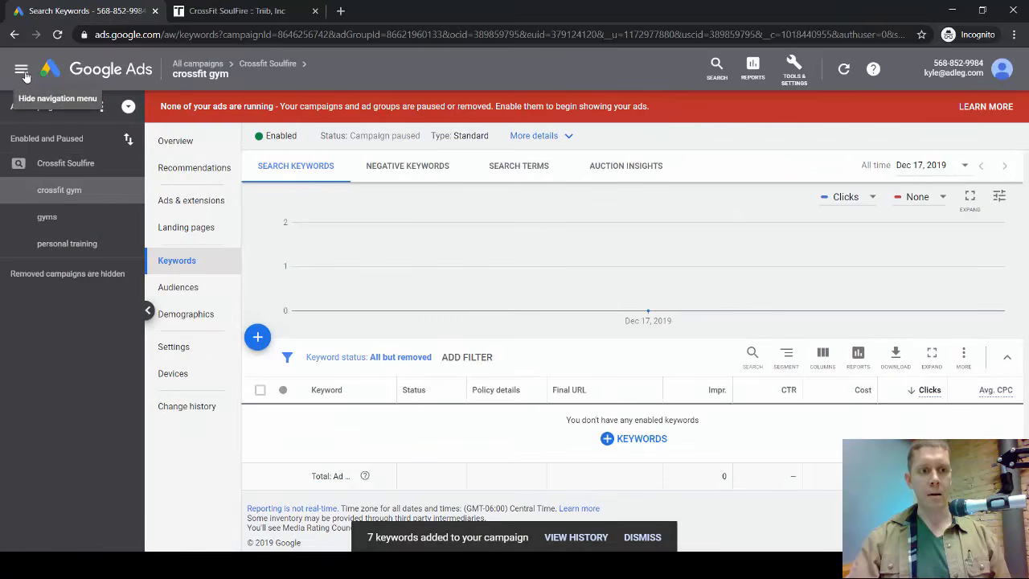
left_click(59, 245)
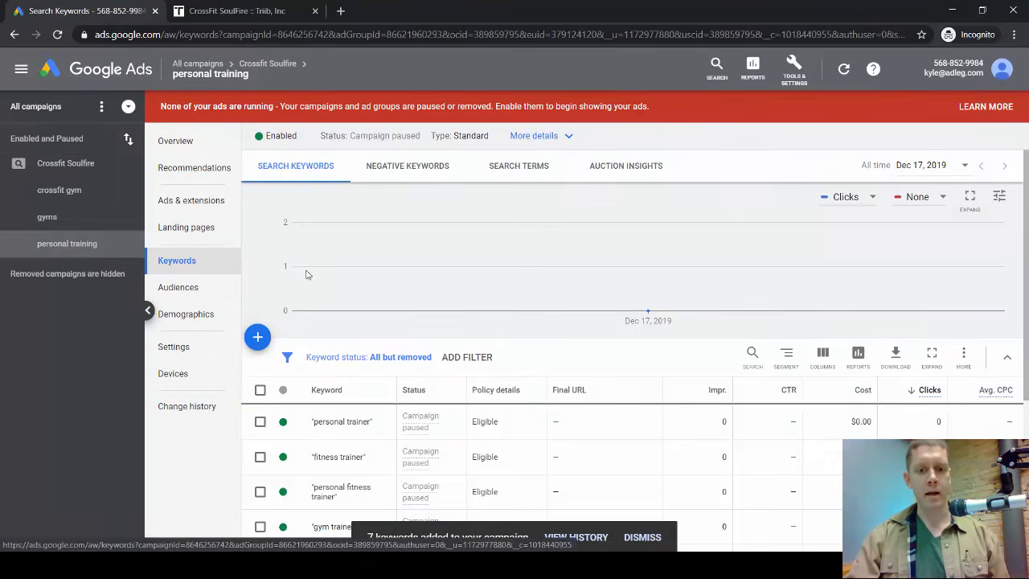
scroll(306, 273, "down", 2)
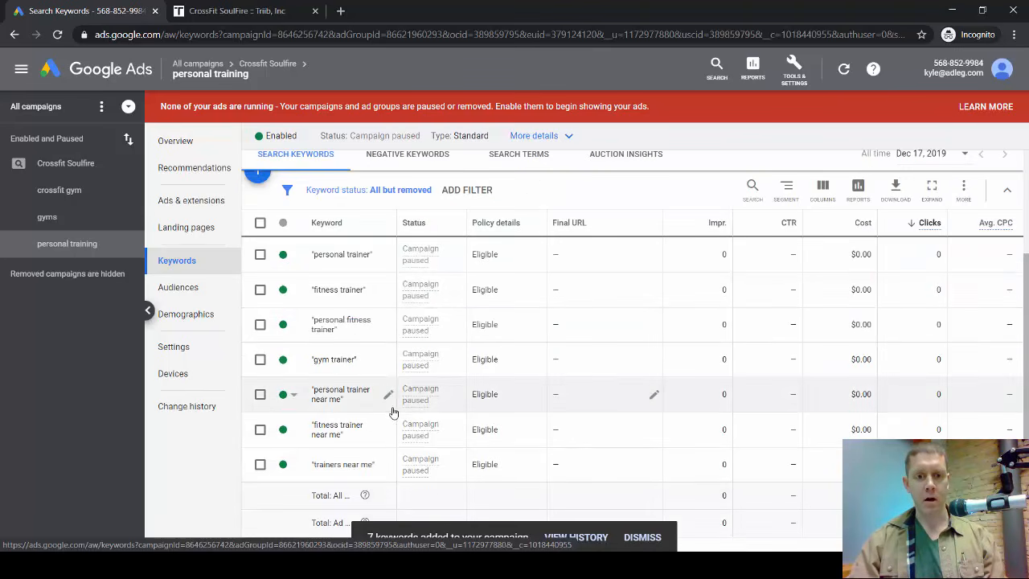
scroll(355, 421, "up", 1)
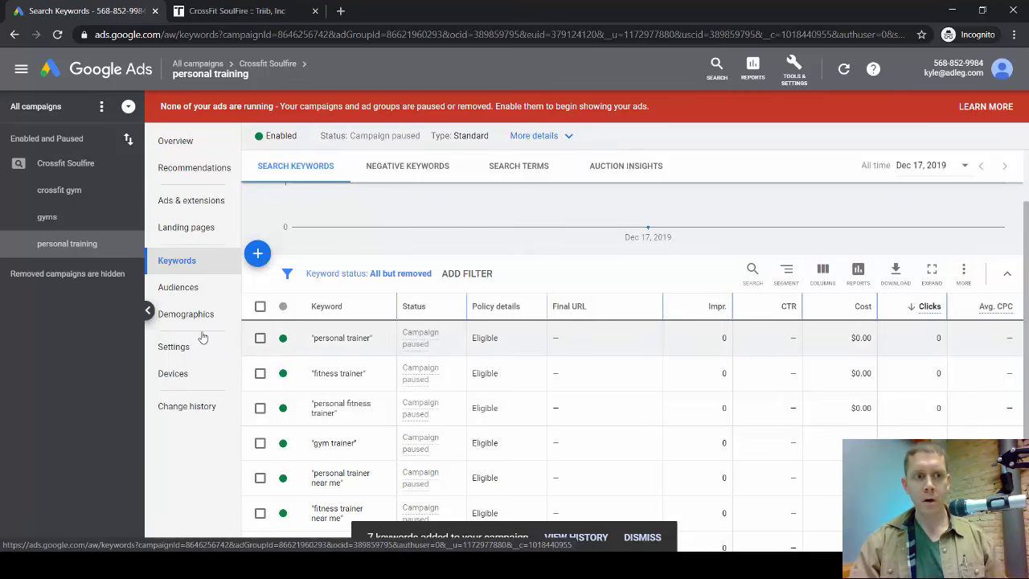
- In the Crossfit Soulfire campaign's bidding settings, set the maximum CPC bid limit to $4.00
left_click(58, 165)
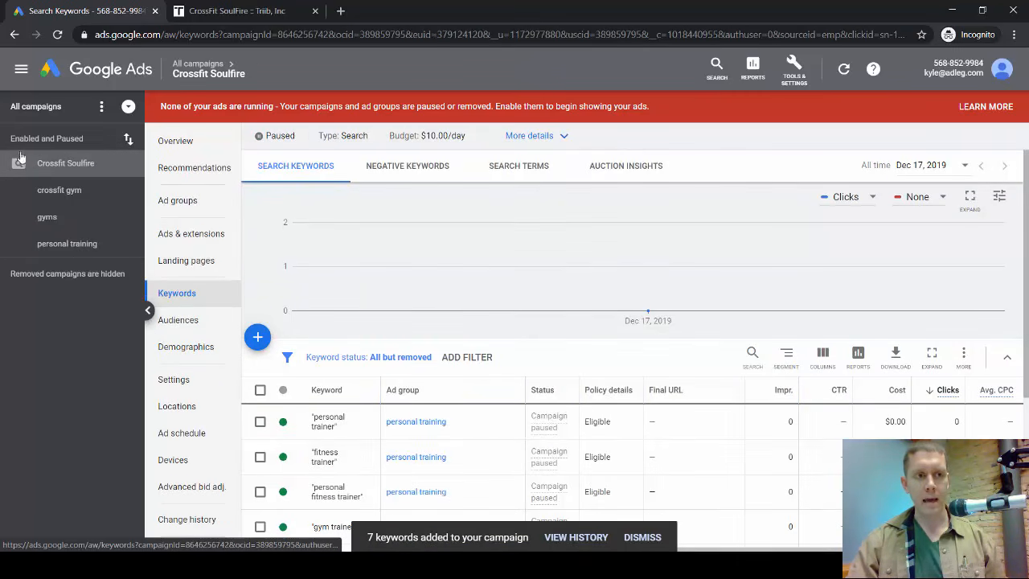
left_click(193, 384)
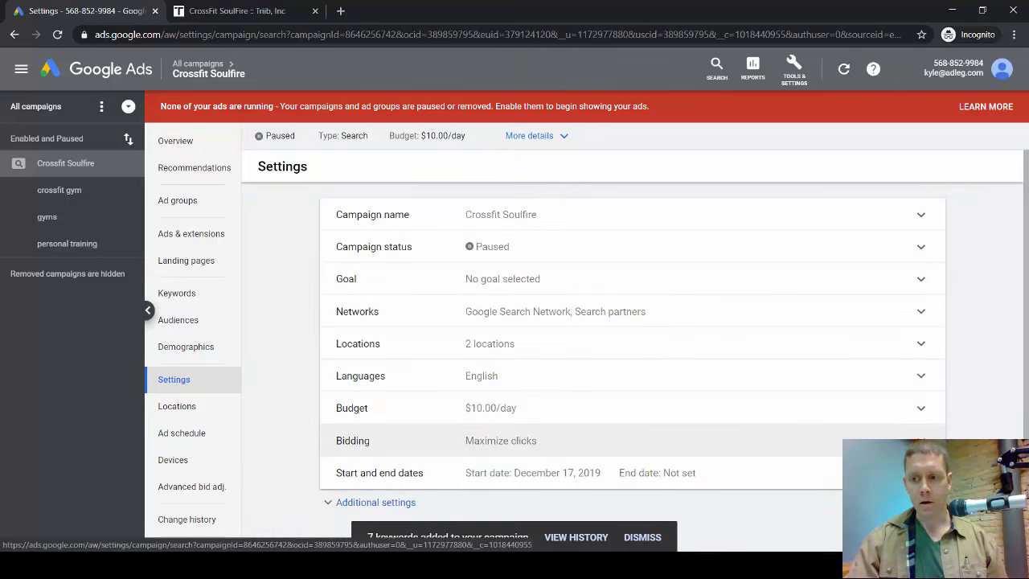
left_click(921, 440)
scroll(858, 349, "down", 1)
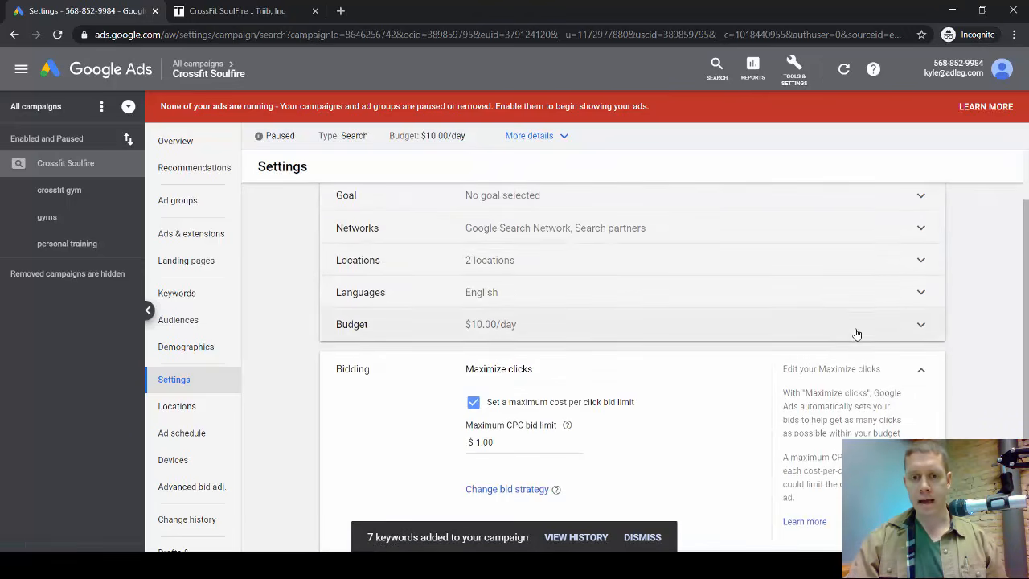
scroll(792, 338, "down", 1)
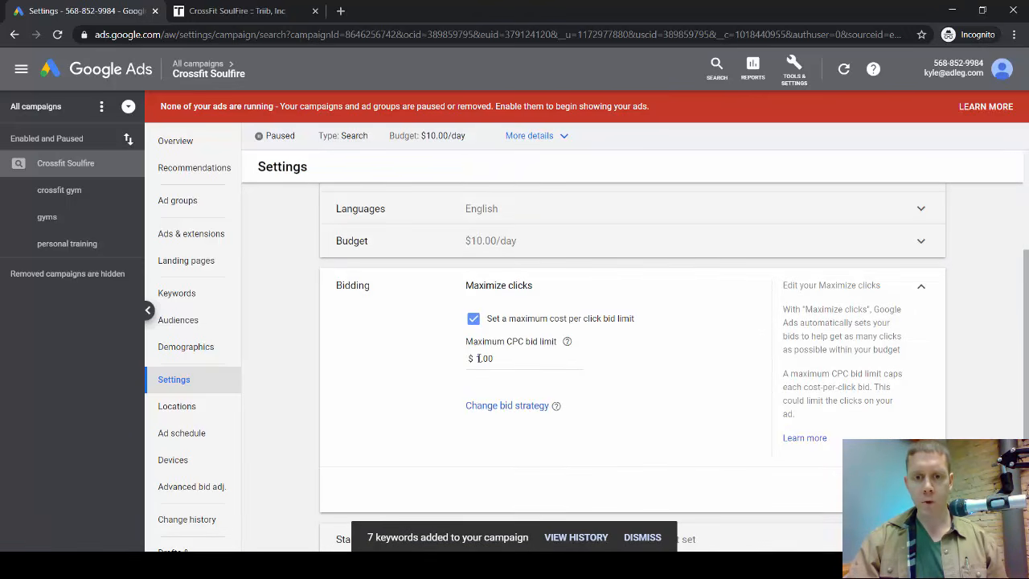
left_click_drag(479, 359, 484, 359)
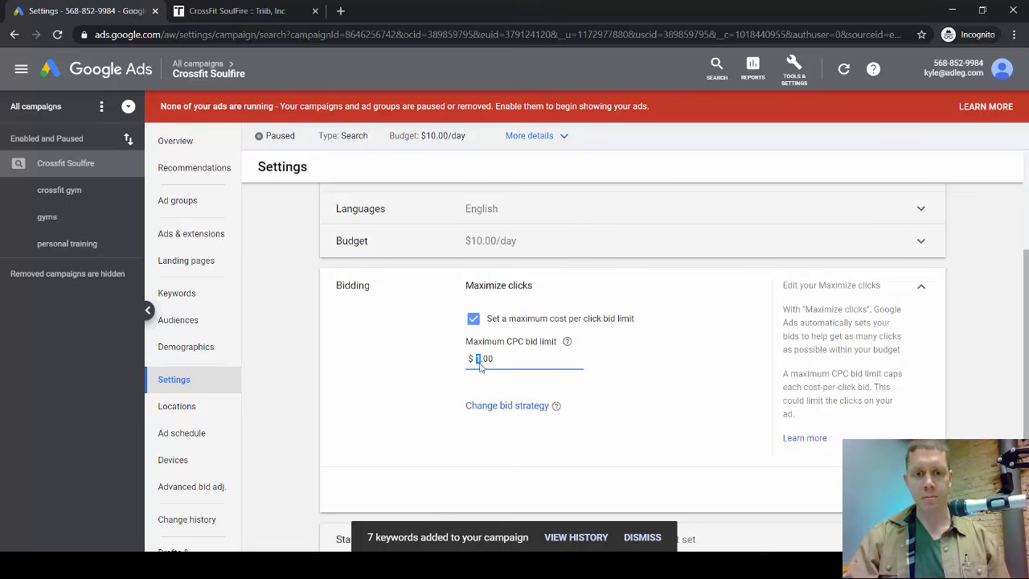
type("4")
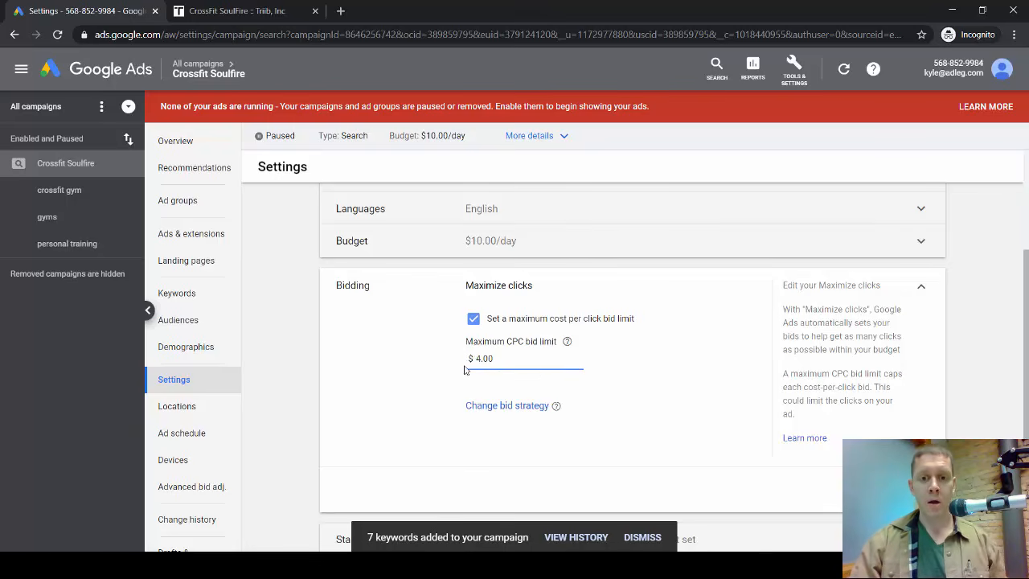
left_click(441, 356)
scroll(440, 352, "up", 1)
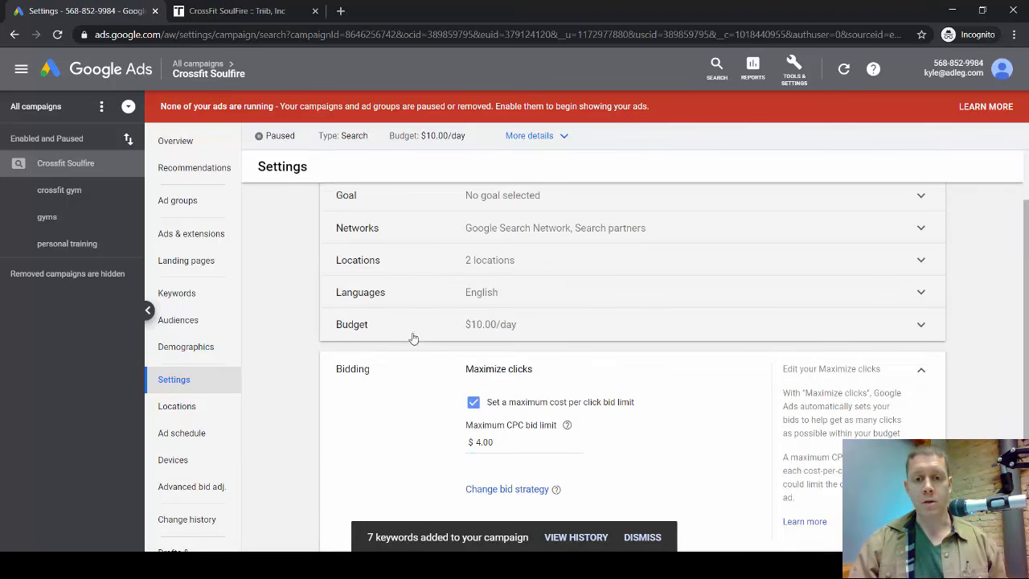
scroll(510, 338, "down", 1)
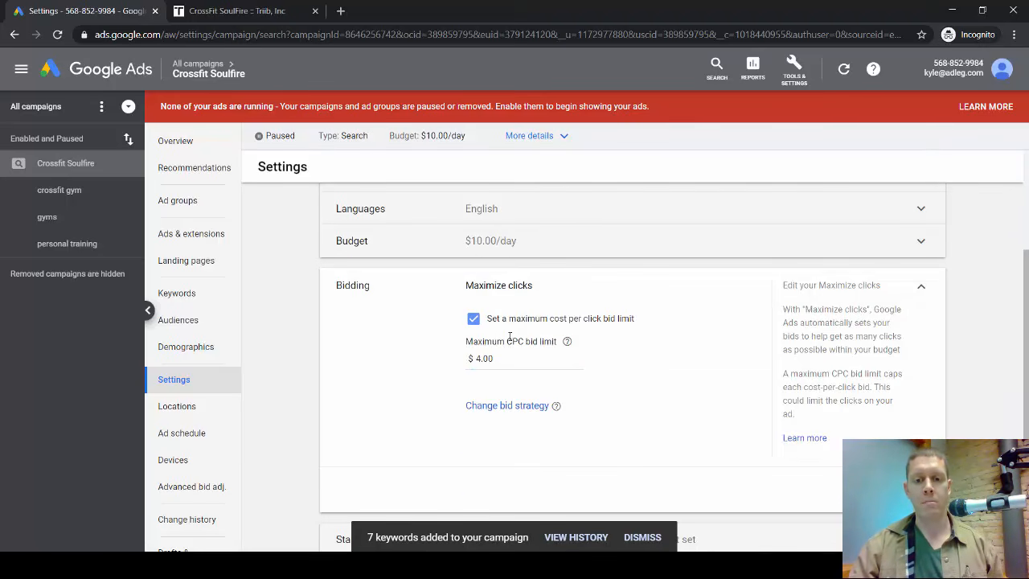
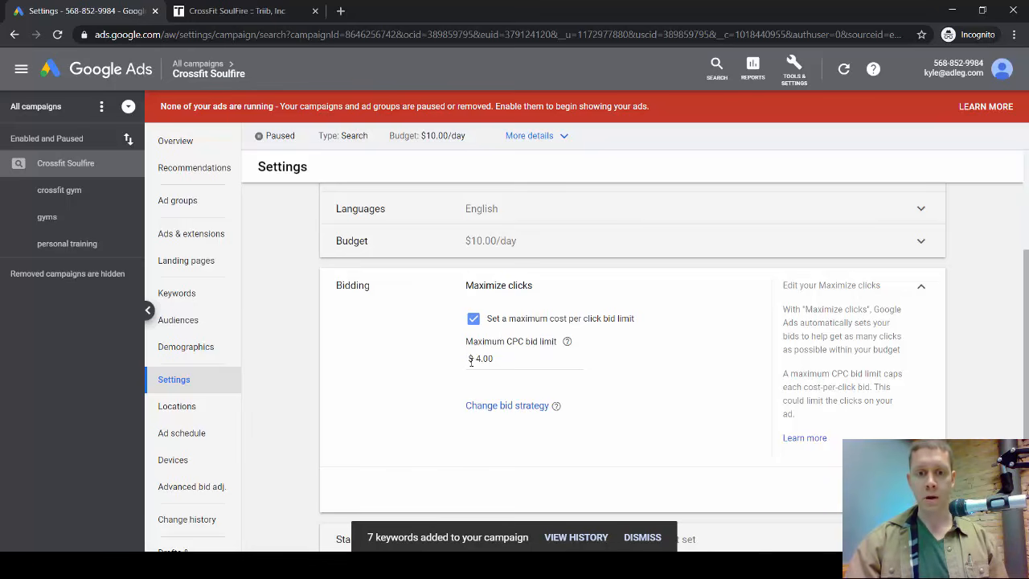
left_click(476, 361)
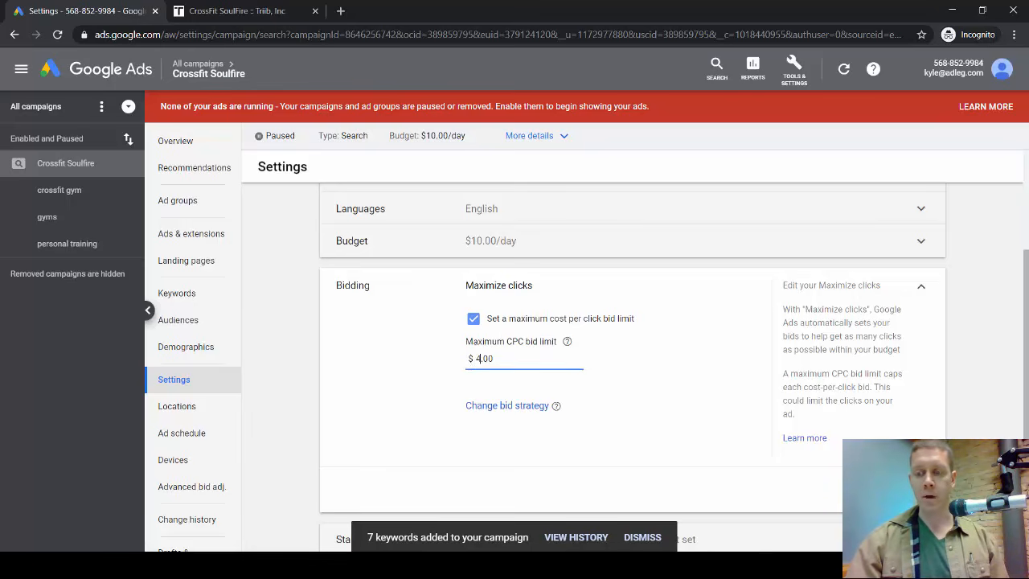
key("Tab")
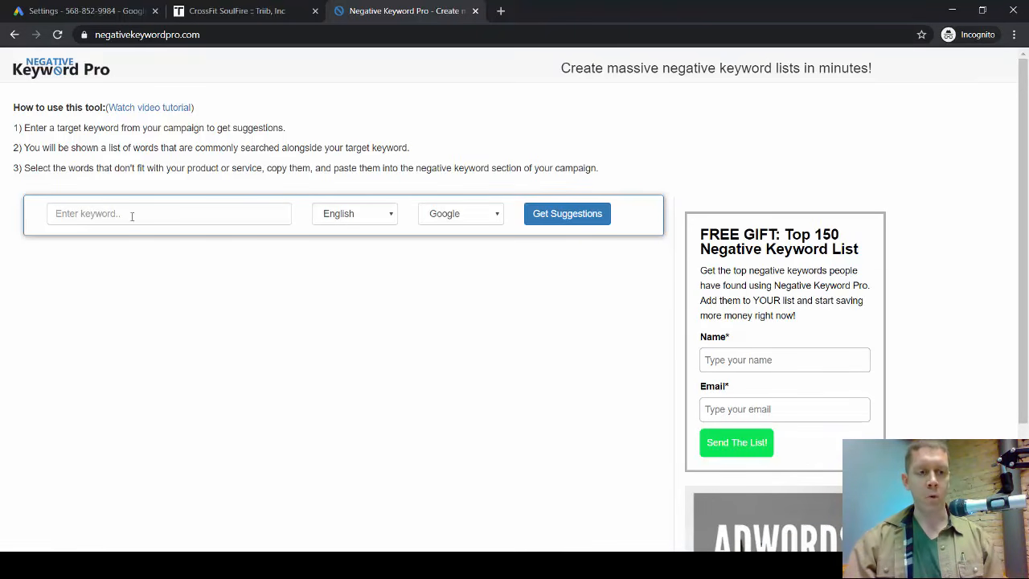
- On the Negative Keyword Pro website, get English Google suggestions for the keyword crossfit
left_click(188, 215)
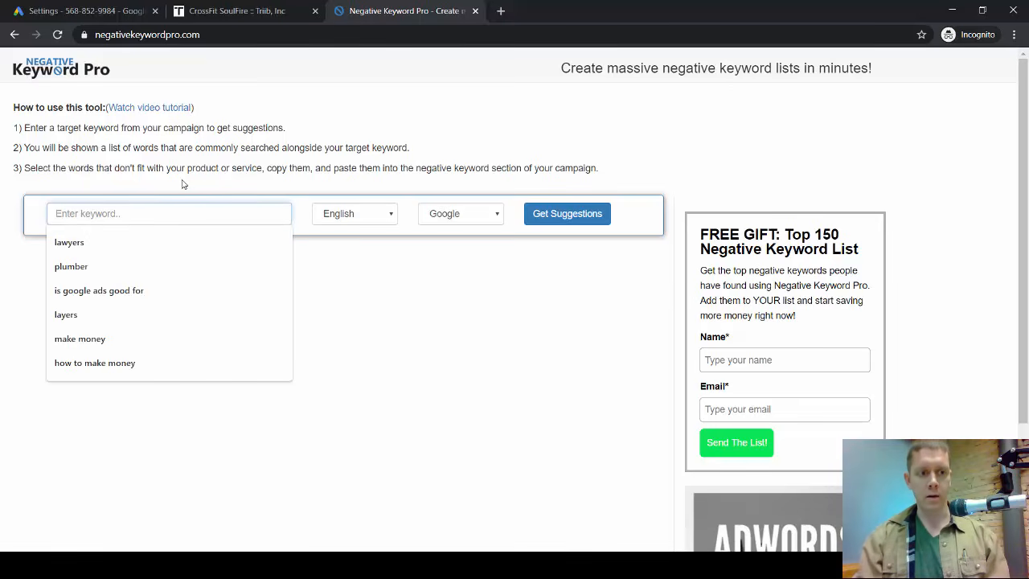
type("cro")
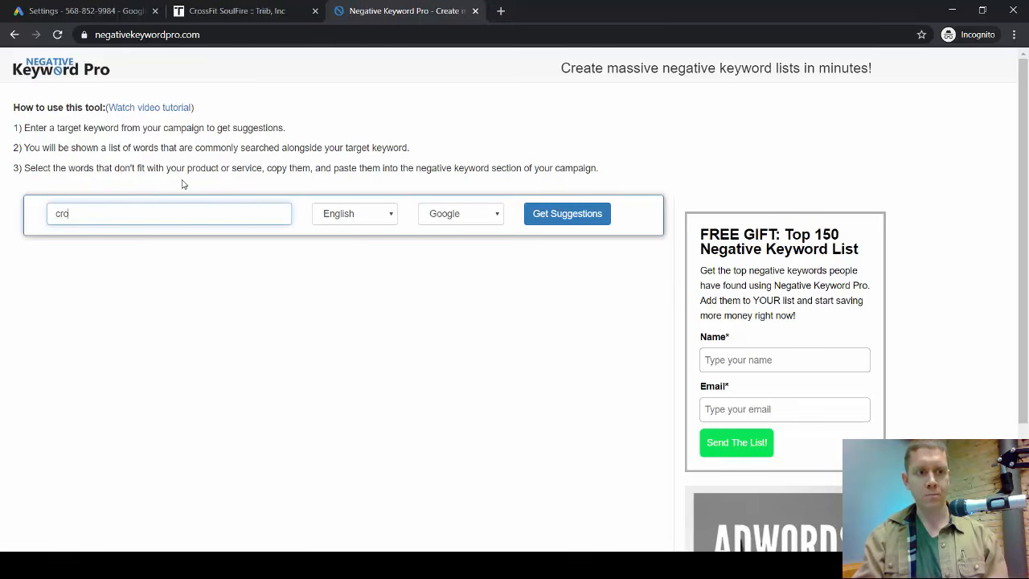
type("ssfitd")
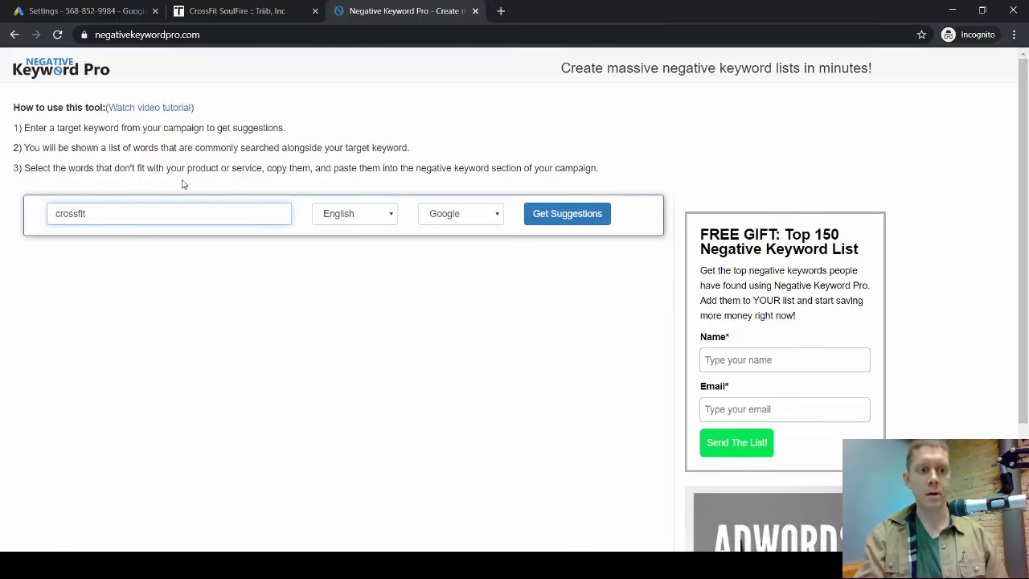
left_click(591, 217)
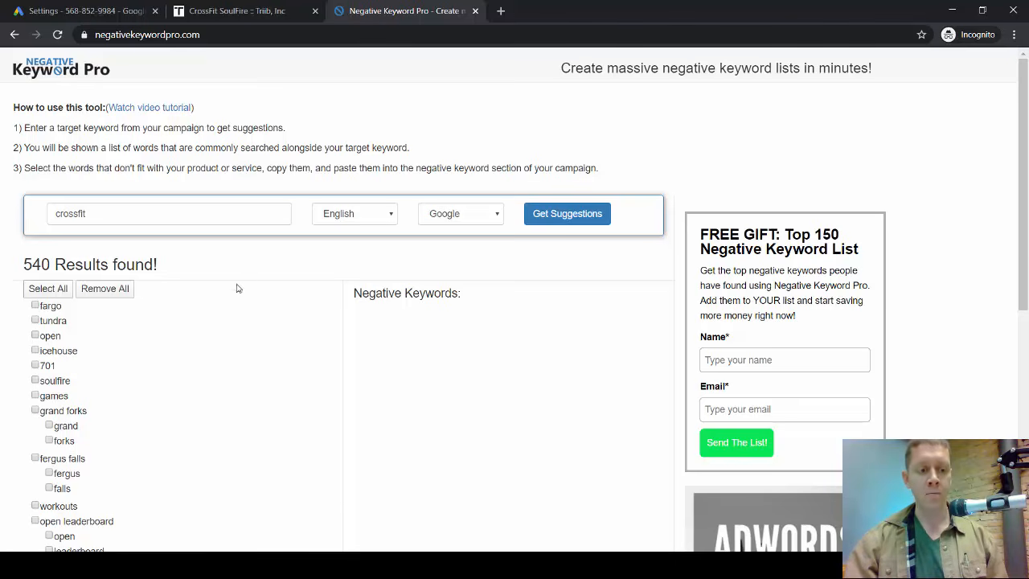
- Review the crossfit suggestions and add fargo and tundra to the negative keywords list
scroll(237, 287, "down", 1)
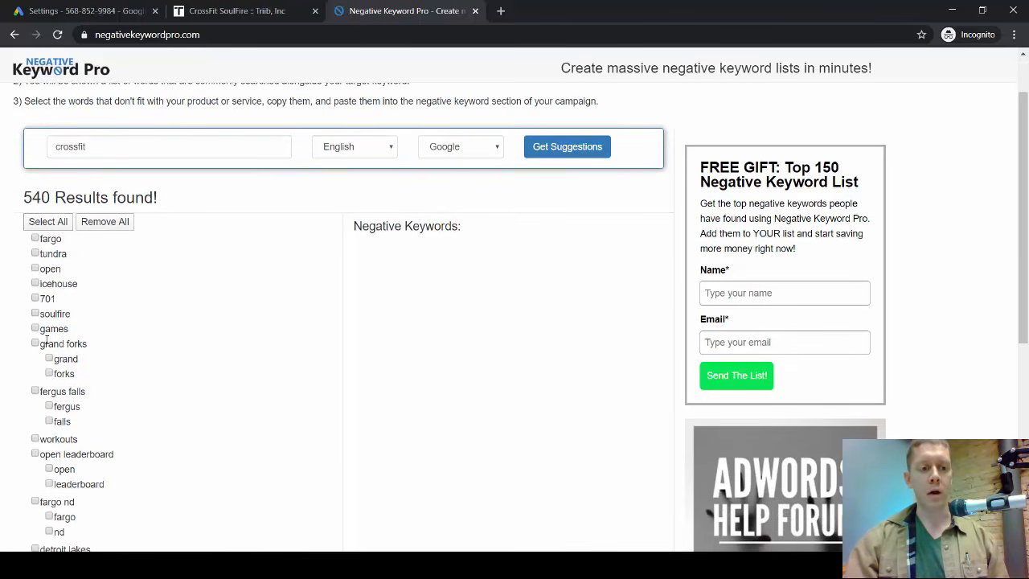
left_click_drag(42, 343, 85, 343)
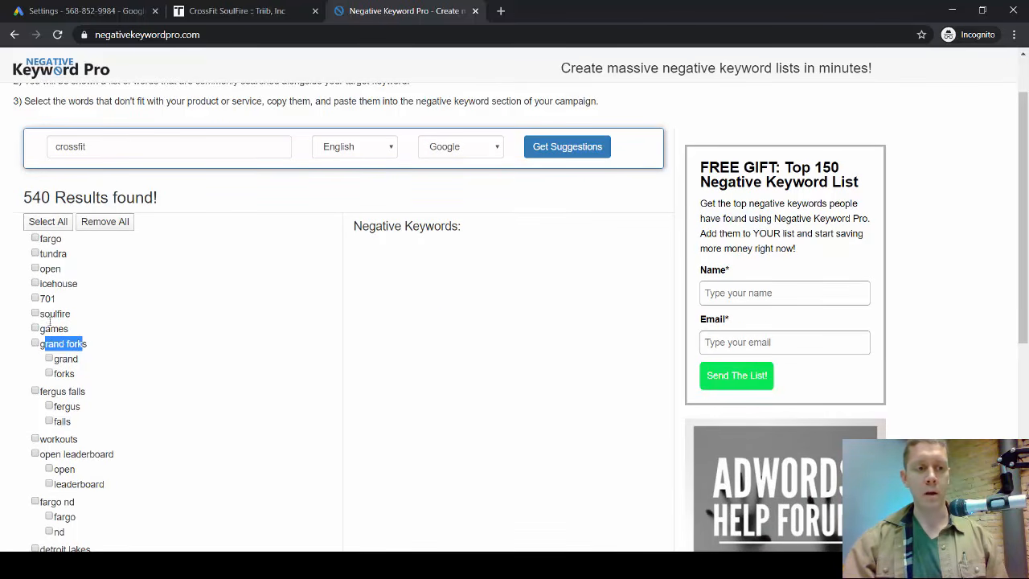
left_click_drag(41, 239, 65, 240)
scroll(105, 269, "down", 1)
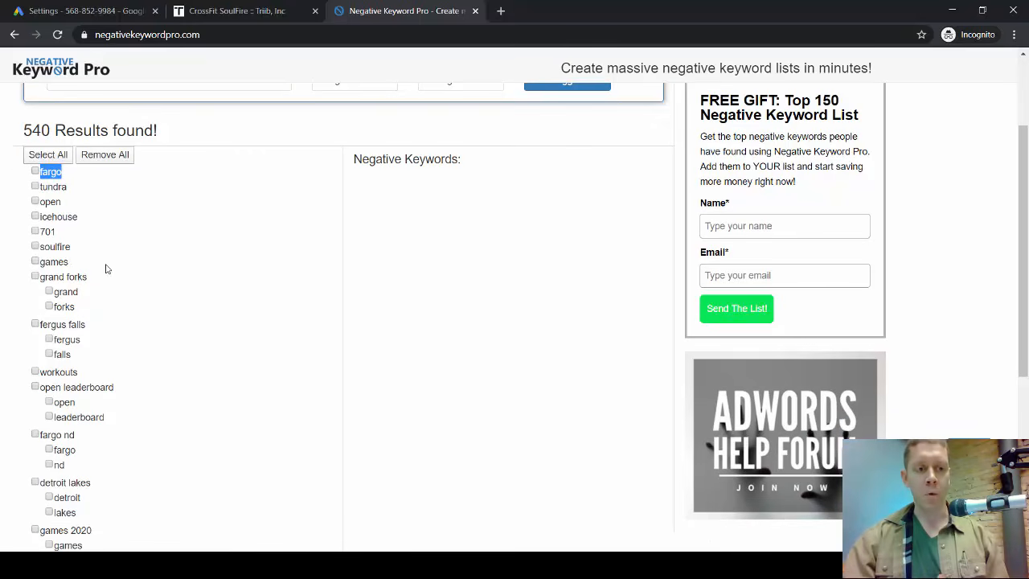
left_click(339, 314)
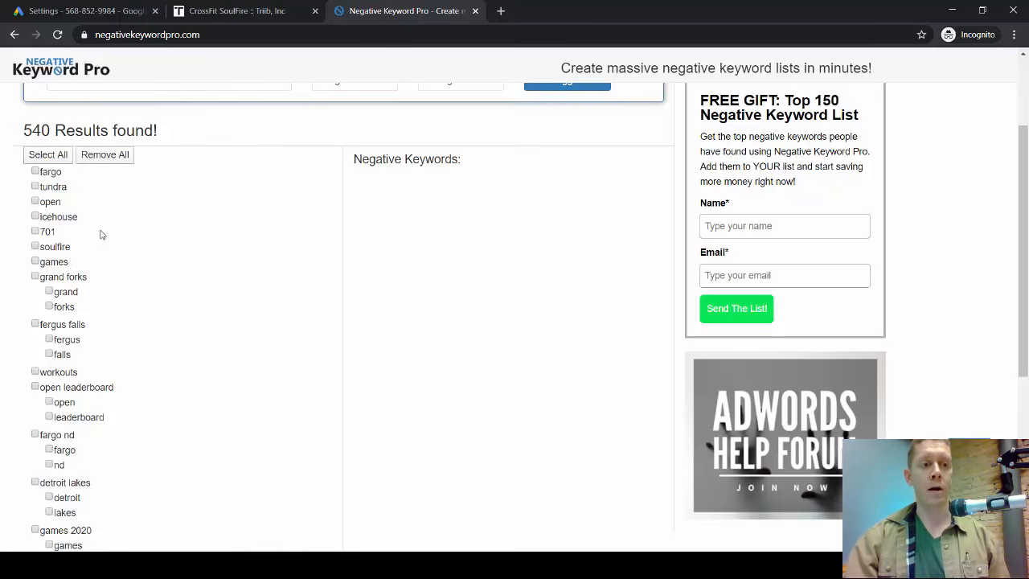
scroll(143, 211, "up", 1)
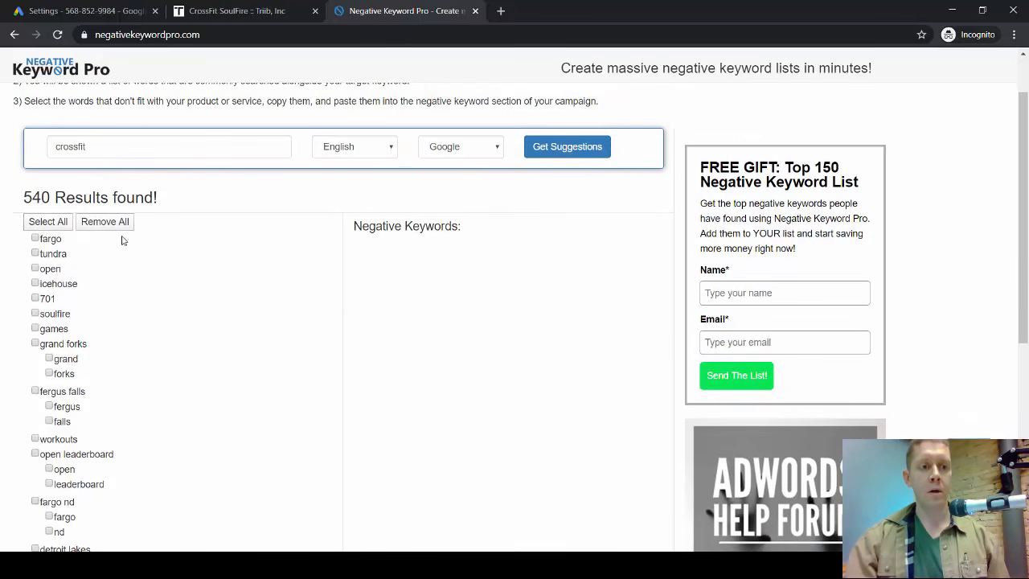
left_click(35, 239)
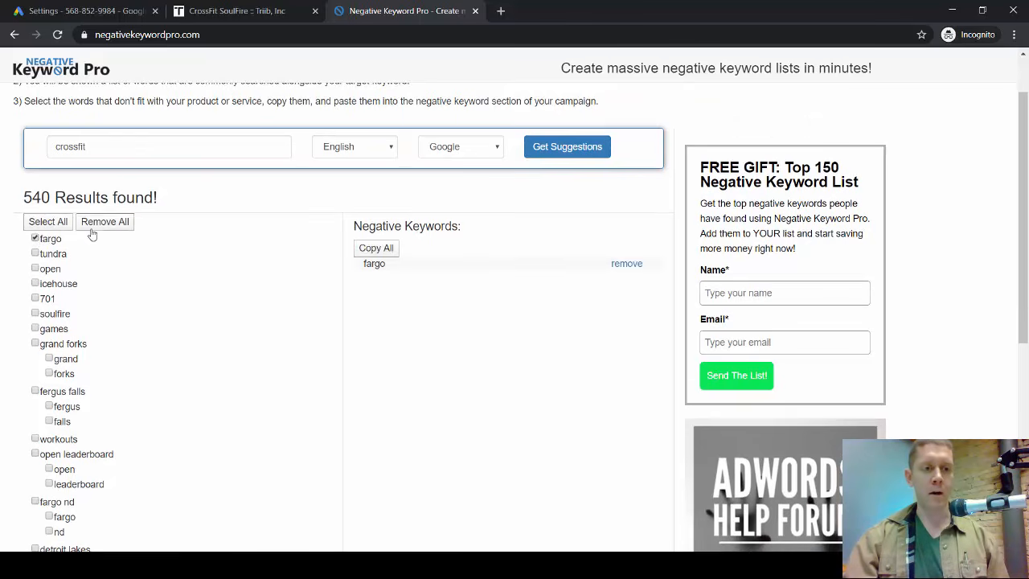
left_click(35, 255)
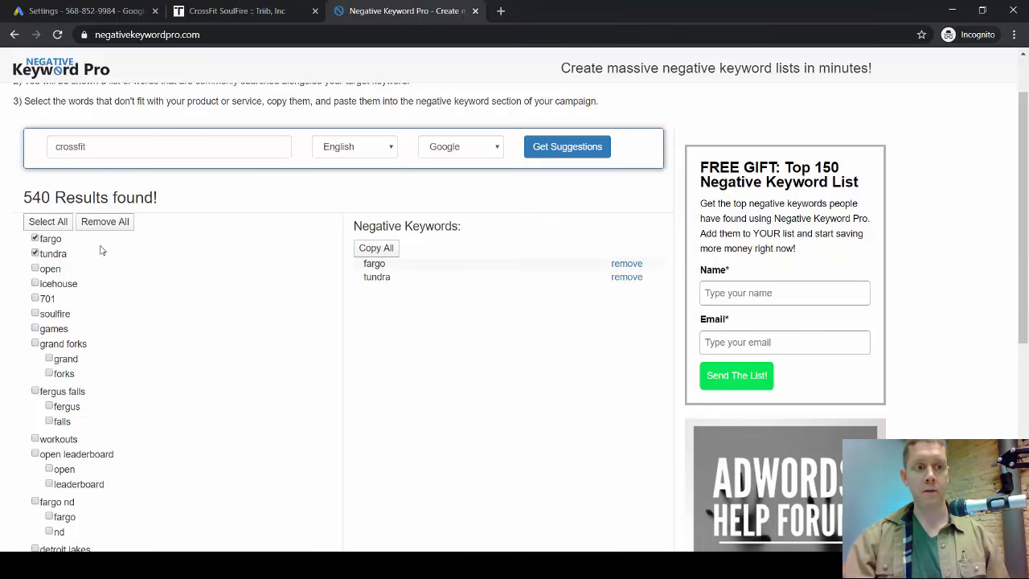
- Add the suggestion shoes to the negative keywords list
scroll(31, 242, "down", 2)
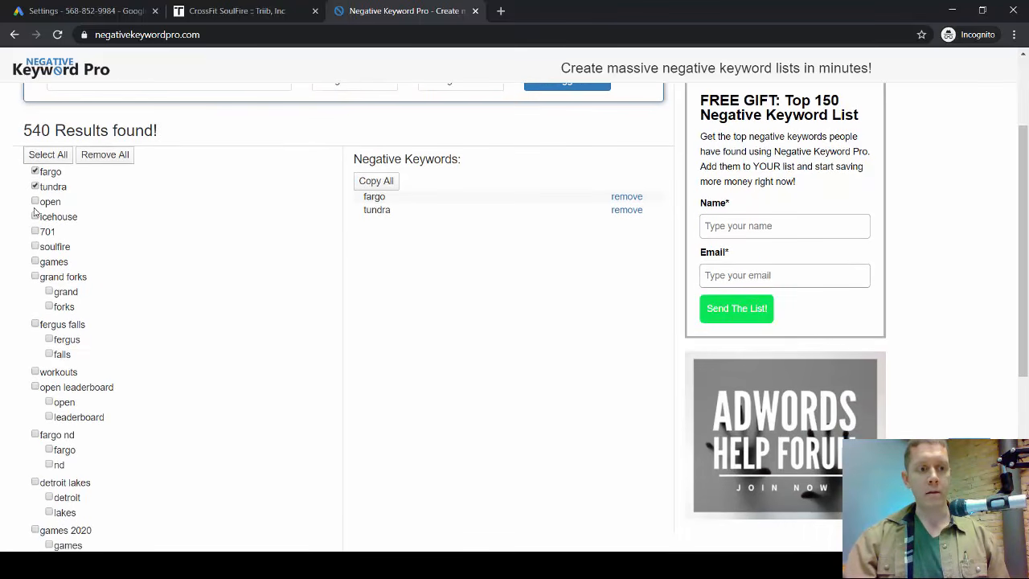
scroll(40, 214, "down", 1)
scroll(60, 230, "down", 1)
scroll(64, 218, "down", 2)
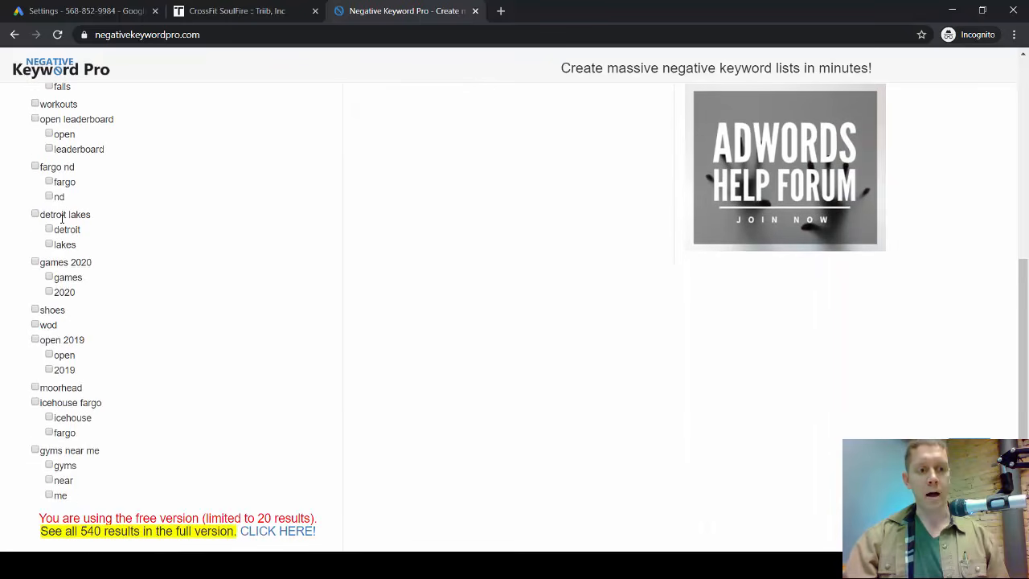
left_click(35, 310)
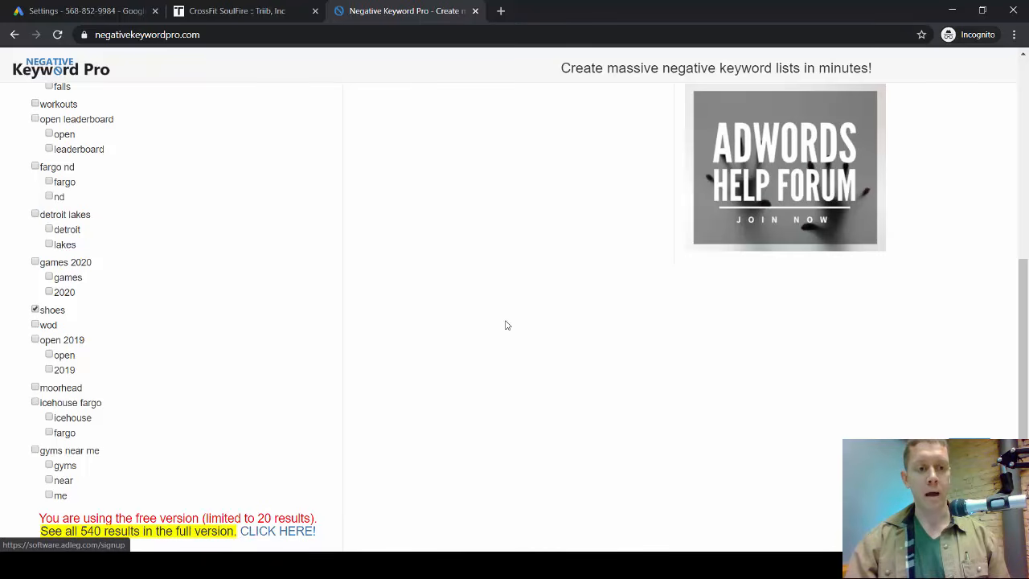
scroll(195, 322, "up", 5)
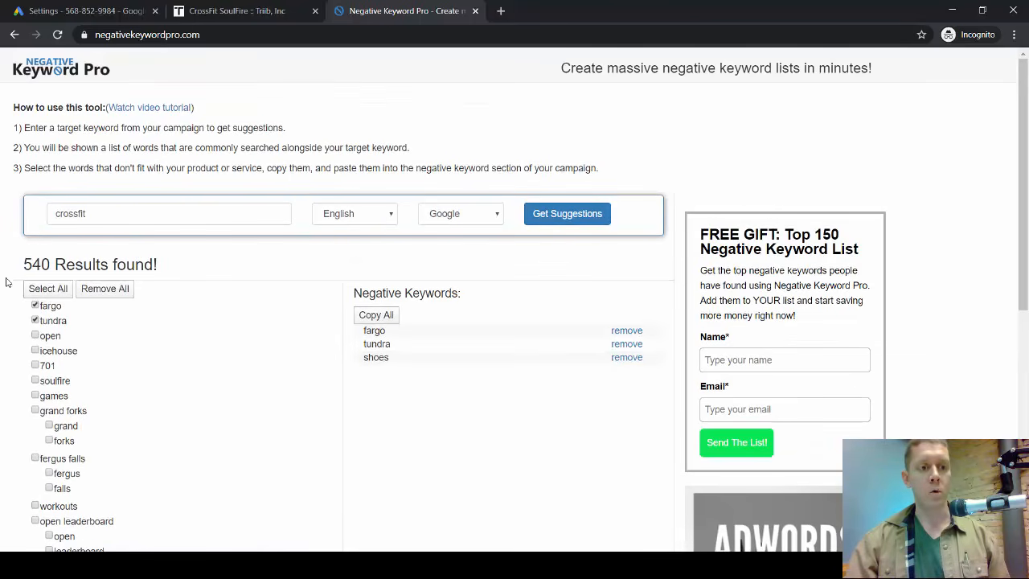
- Open the full negative keywords list as plain text and copy all of it
left_click_drag(25, 265, 187, 264)
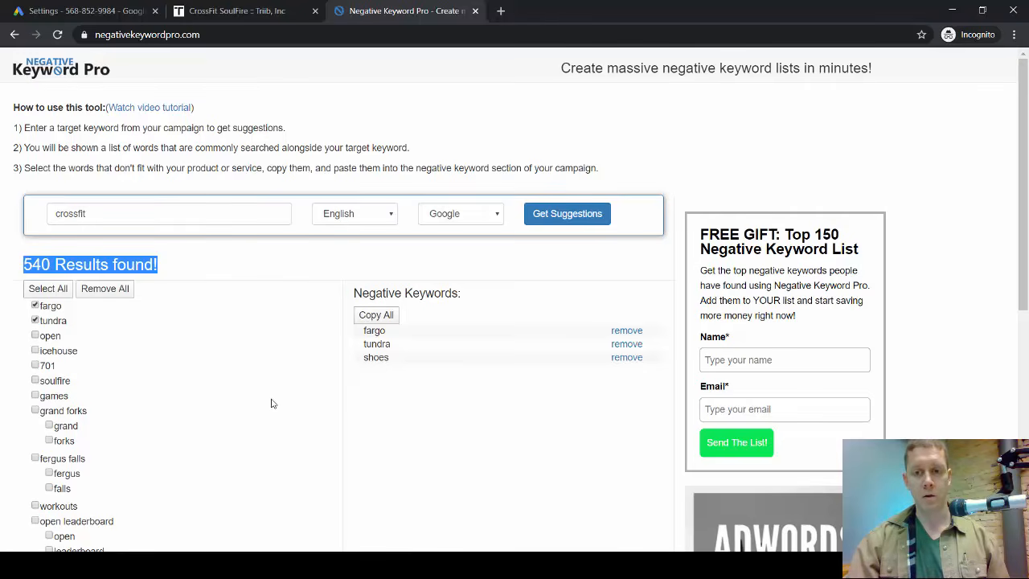
scroll(271, 338, "down", 2)
scroll(260, 326, "up", 2)
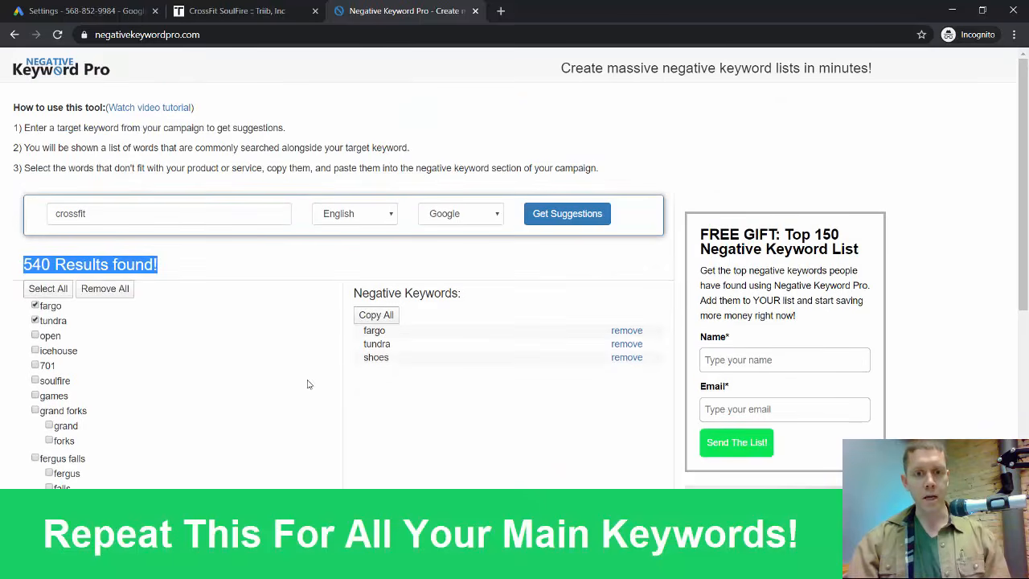
scroll(391, 394, "down", 2)
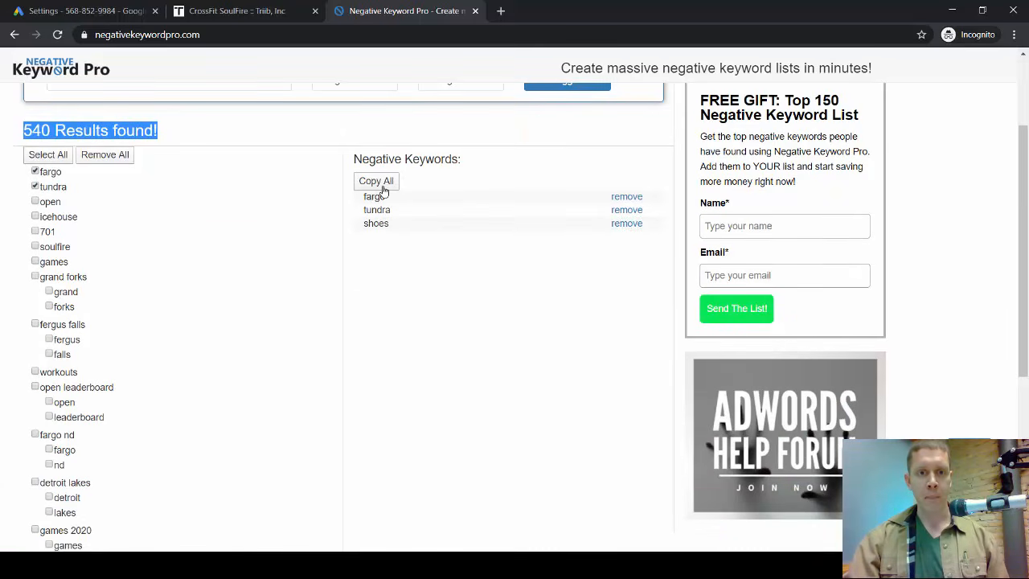
left_click(372, 183)
left_click(378, 185)
key("ctrl+a")
key("ctrl+c")
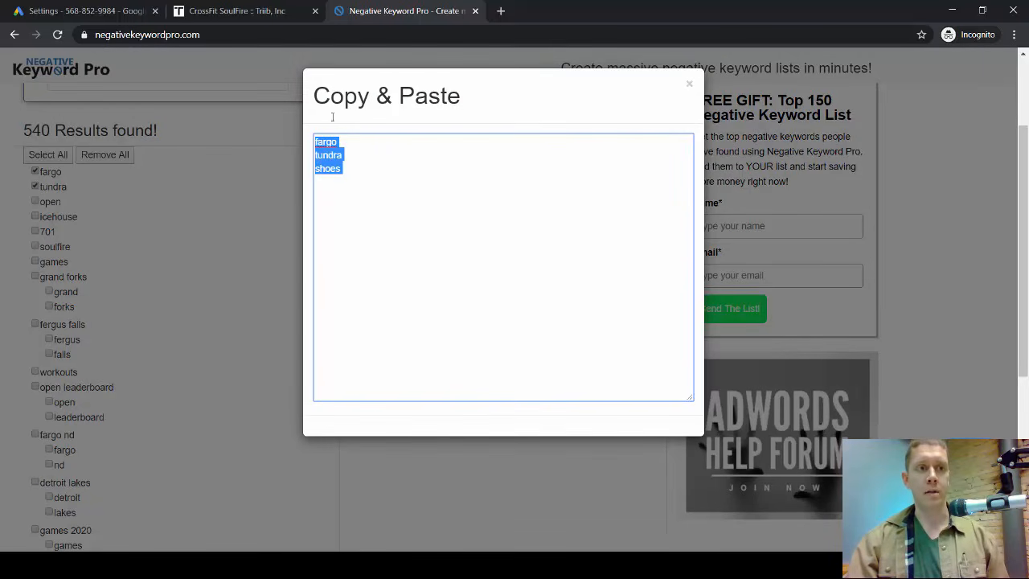
- Switch back to Google Ads and start adding negative keywords to the Crossfit Soulfire campaign
left_click(98, 14)
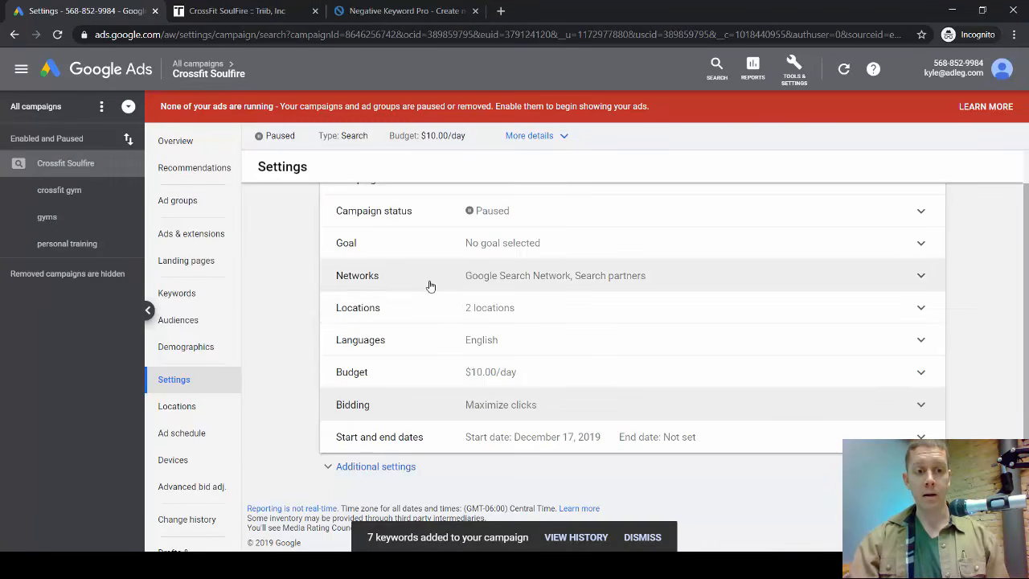
left_click(171, 296)
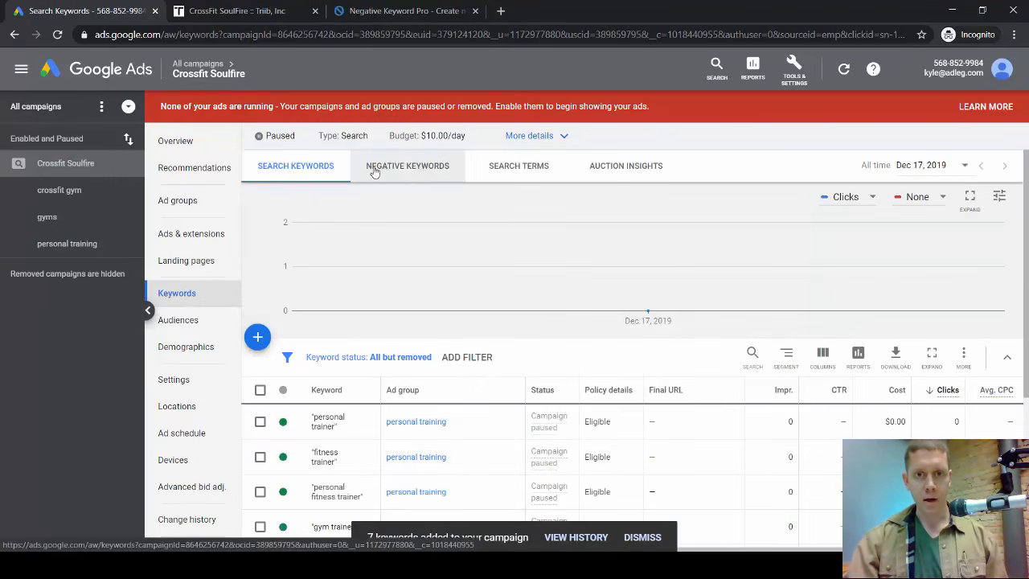
left_click(415, 167)
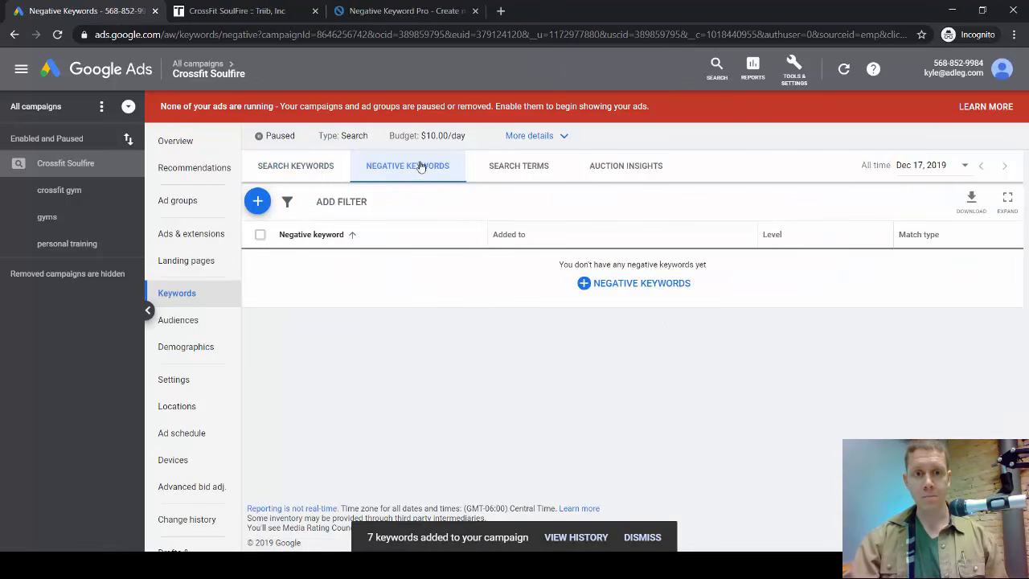
left_click(605, 283)
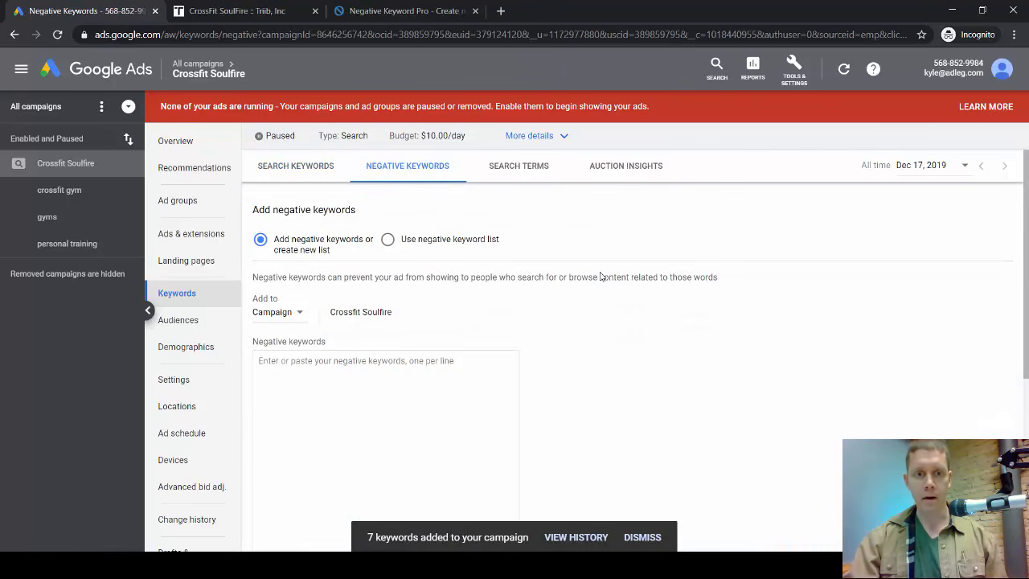
- Paste the copied negative keywords into the entry box and add home and videos on separate lines
scroll(331, 319, "down", 1)
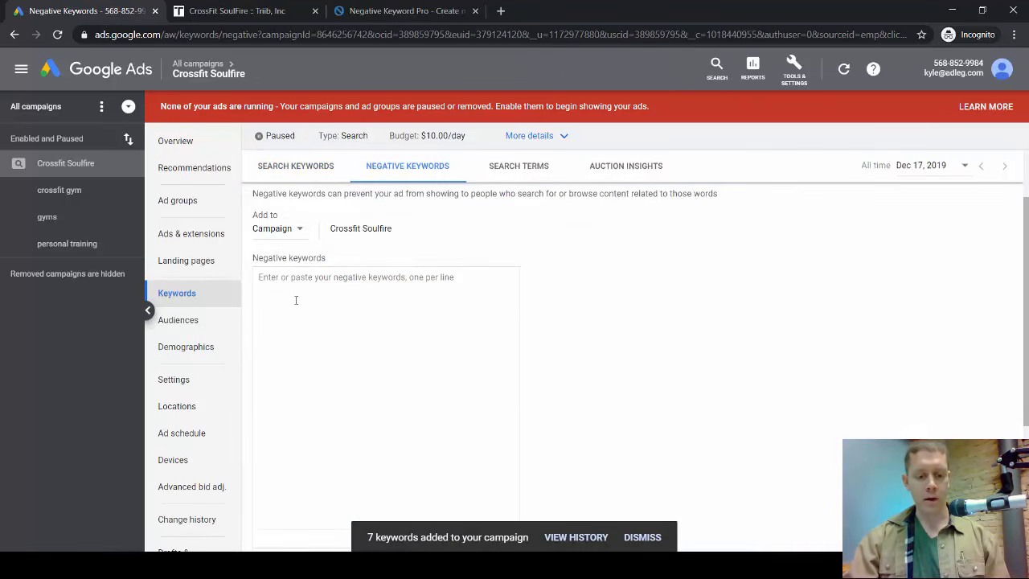
left_click(295, 300)
key("ctrl+v")
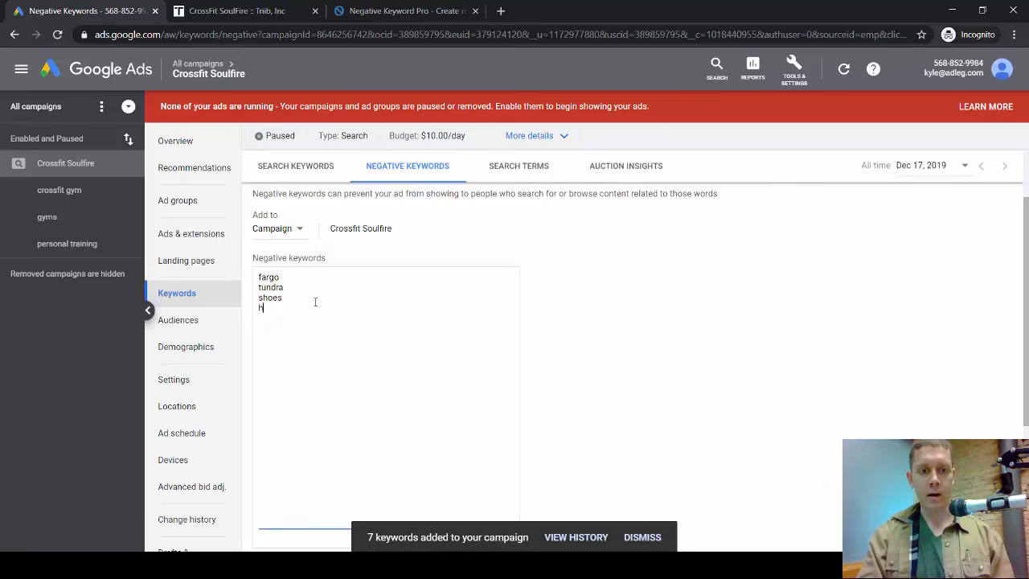
type("home video")
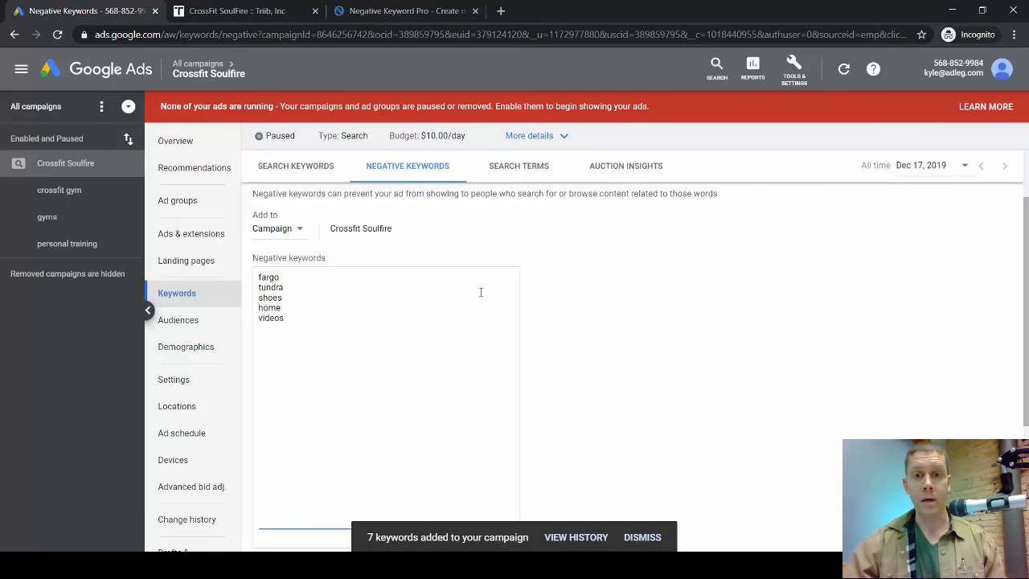
- Check the negative keyword entries and save them to the campaign
scroll(398, 279, "down", 1)
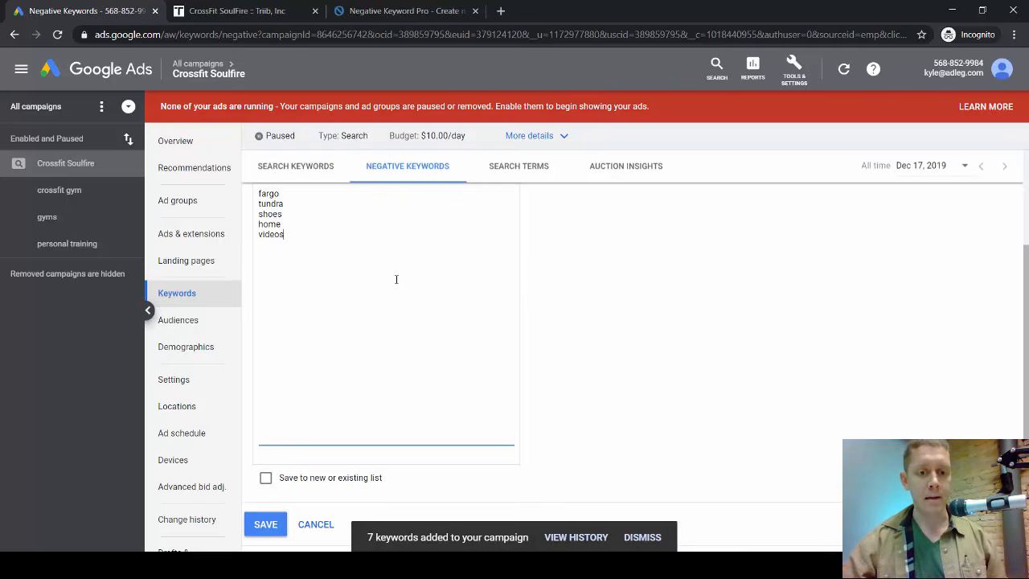
scroll(396, 289, "up", 1)
scroll(391, 299, "down", 2)
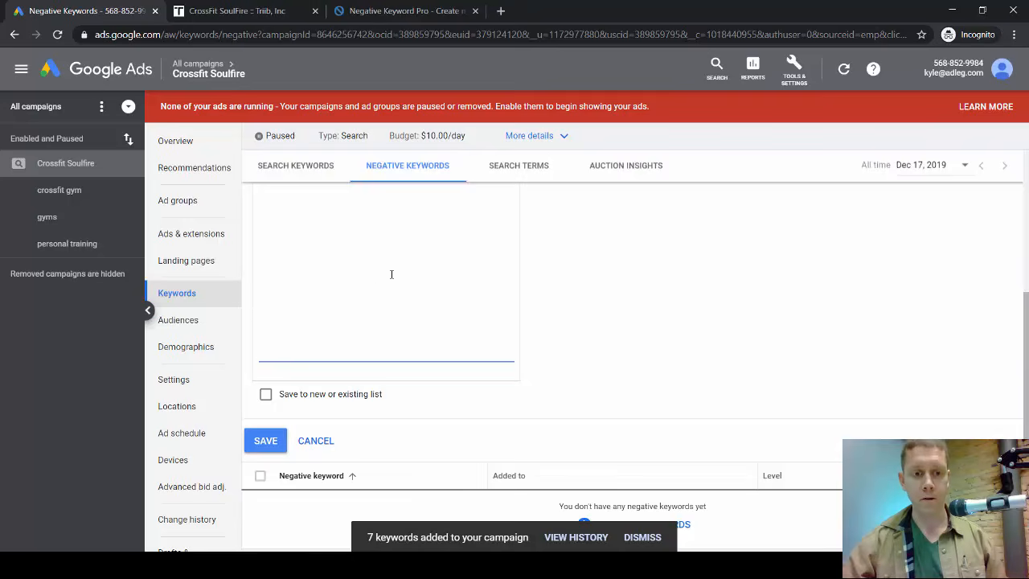
scroll(392, 274, "up", 2)
scroll(328, 322, "down", 2)
scroll(340, 303, "up", 2)
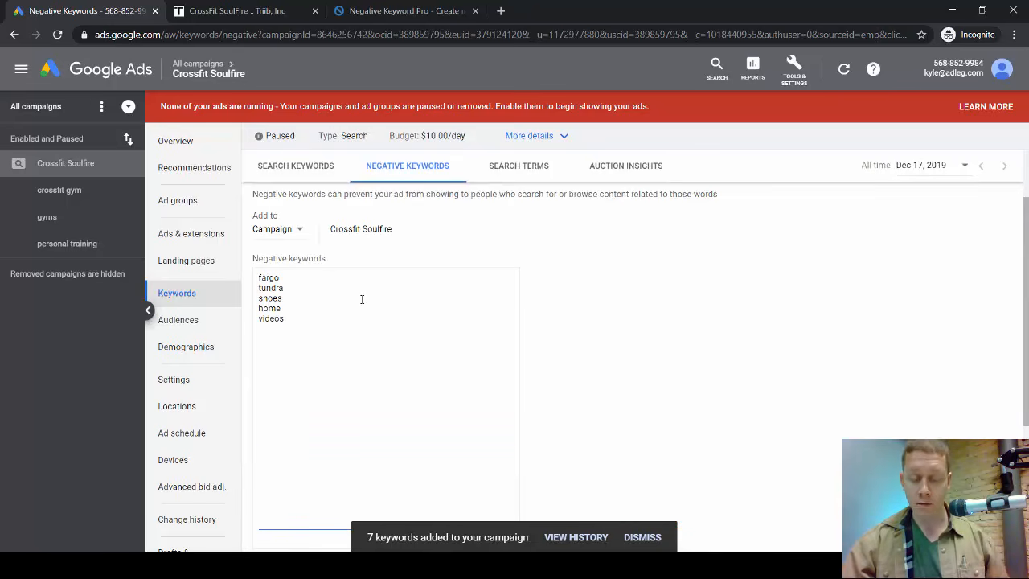
scroll(361, 299, "down", 1)
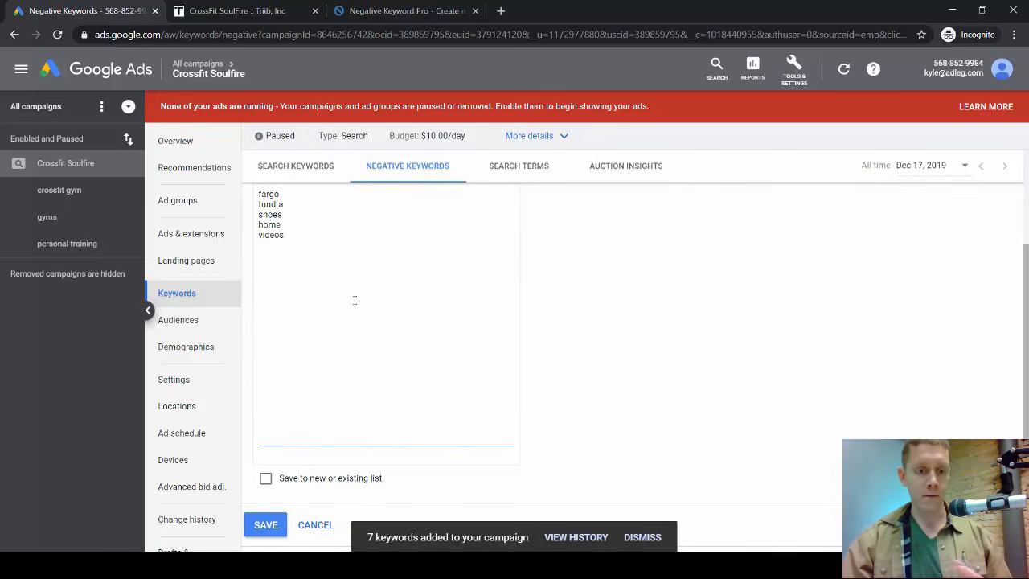
scroll(354, 300, "down", 1)
left_click(266, 441)
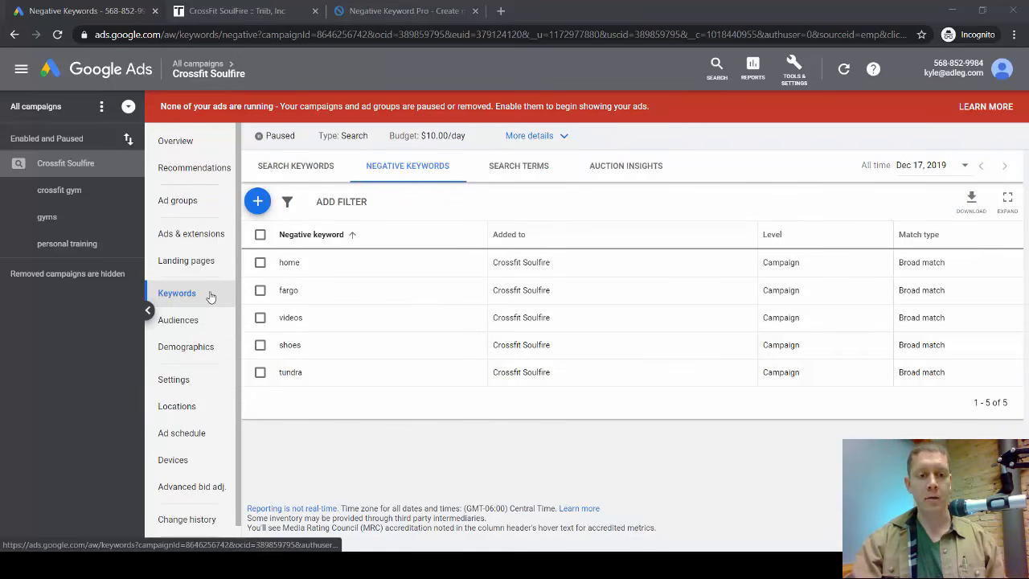
- Open the campaign's device list showing the bid adjustments for computers, mobile phones and tablets
left_click(181, 461)
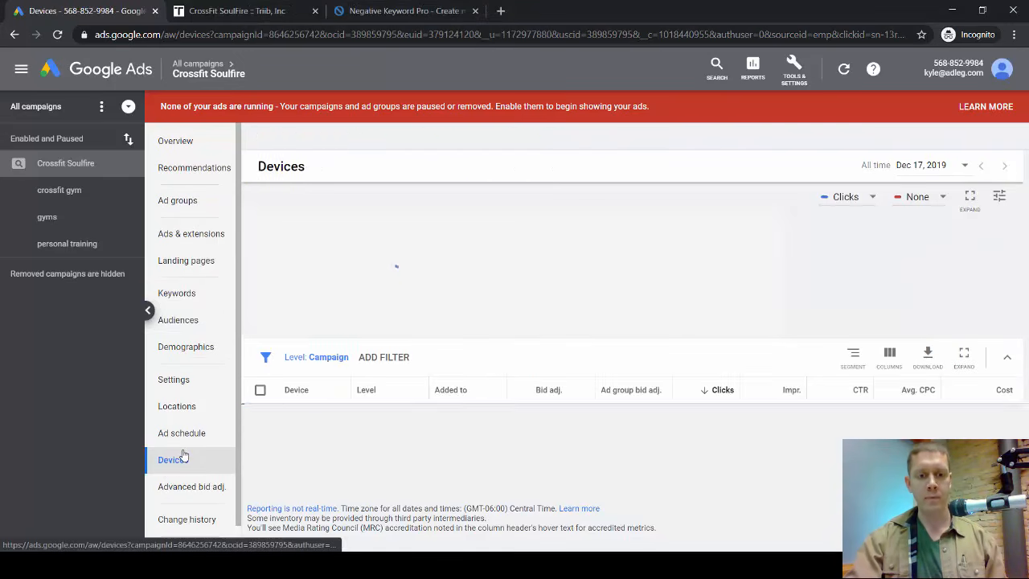
scroll(521, 380, "down", 1)
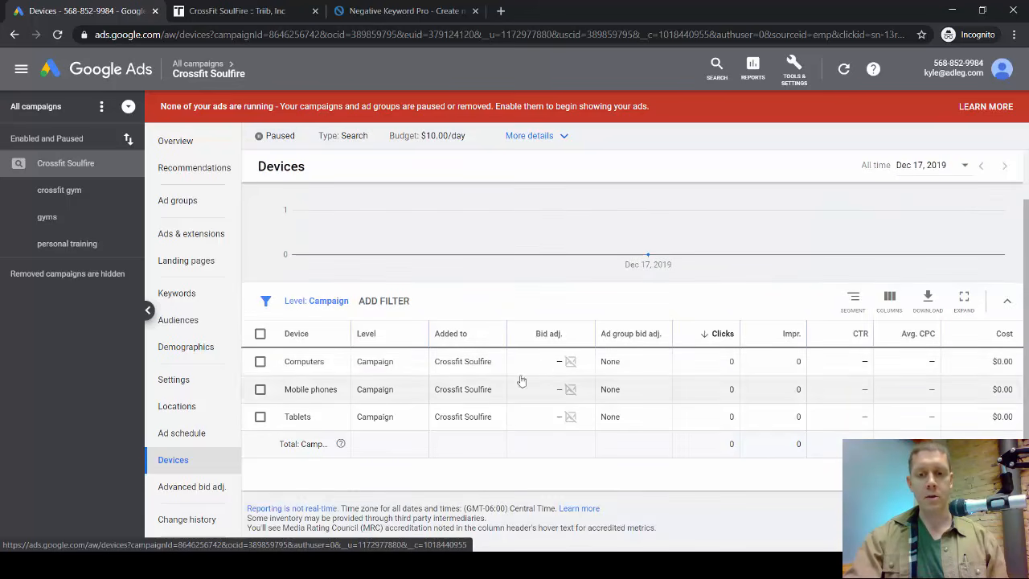
mouse_move(555, 363)
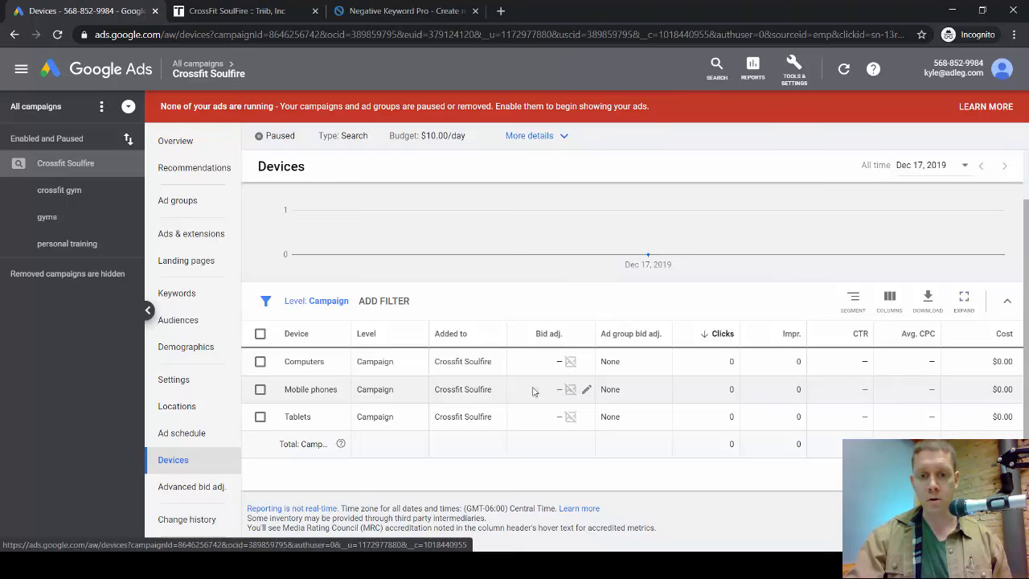
- Set the mobile phones bid adjustment to a 100% decrease and save it
left_click(586, 389)
left_click(553, 416)
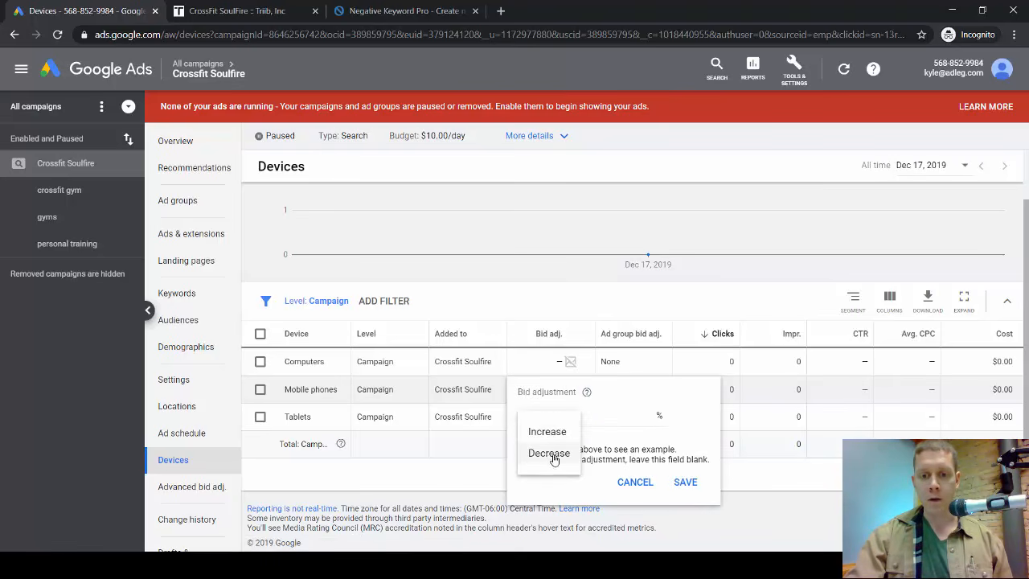
left_click(550, 452)
left_click(622, 415)
type("100")
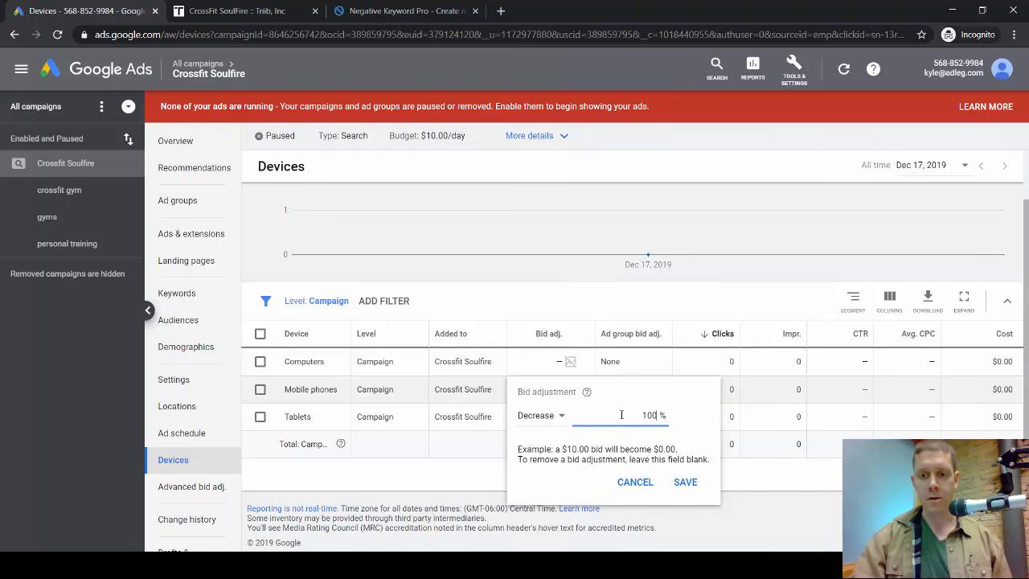
left_click(685, 482)
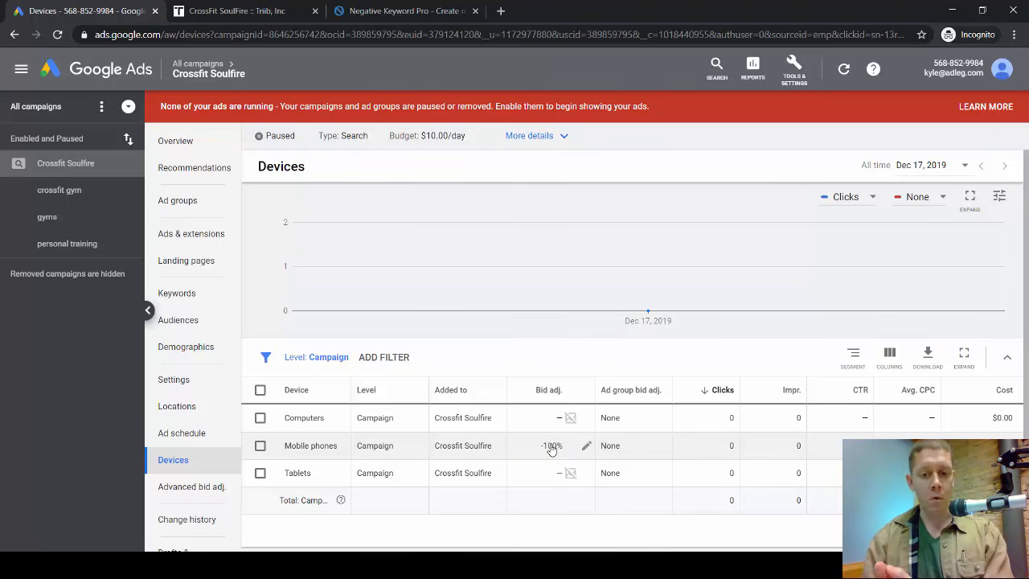
- Set the mobile phones bid adjustment to a 25% increase and save it
left_click(586, 446)
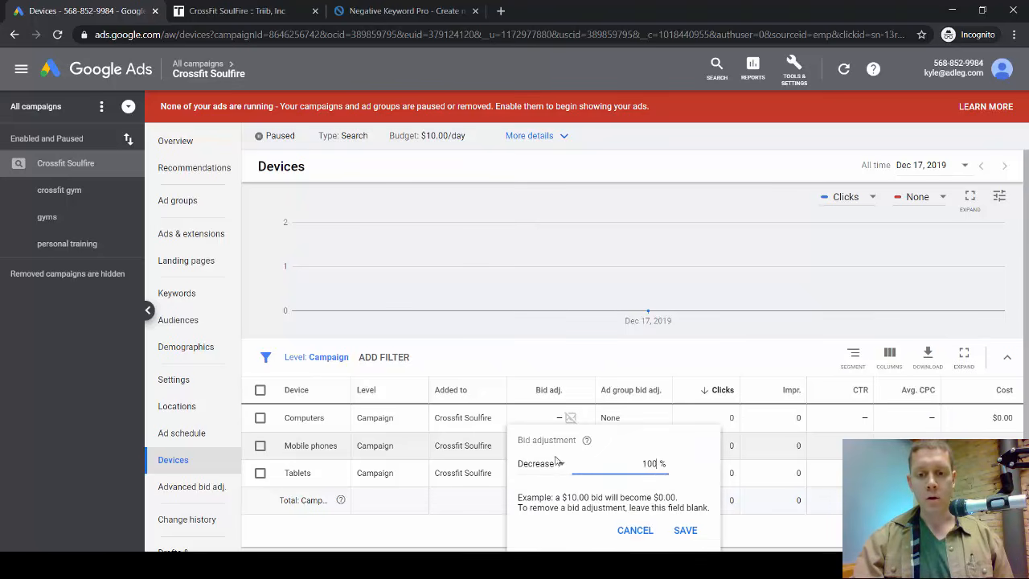
left_click(552, 464)
left_click(552, 477)
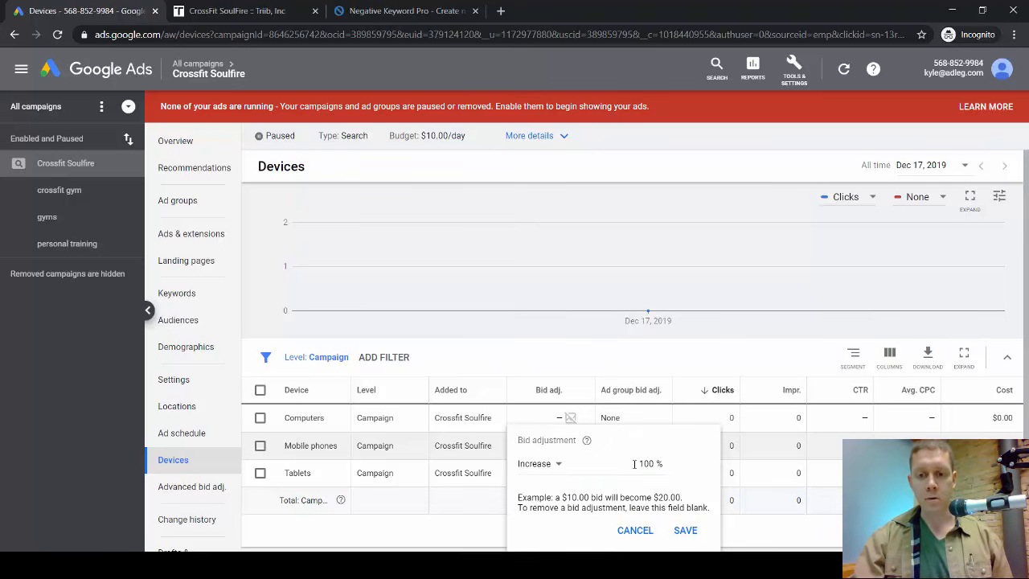
double_click(651, 464)
type("25")
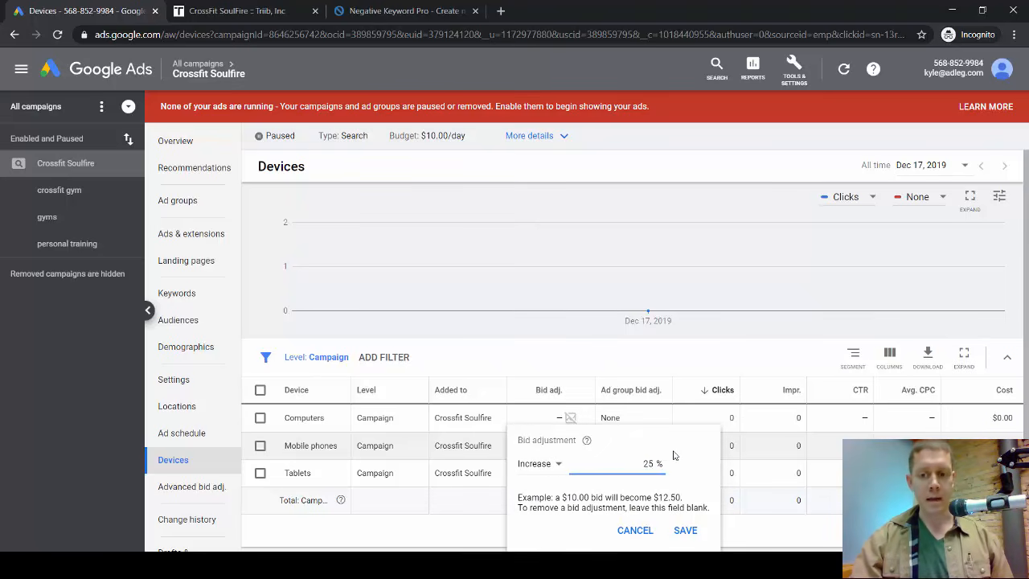
left_click(685, 530)
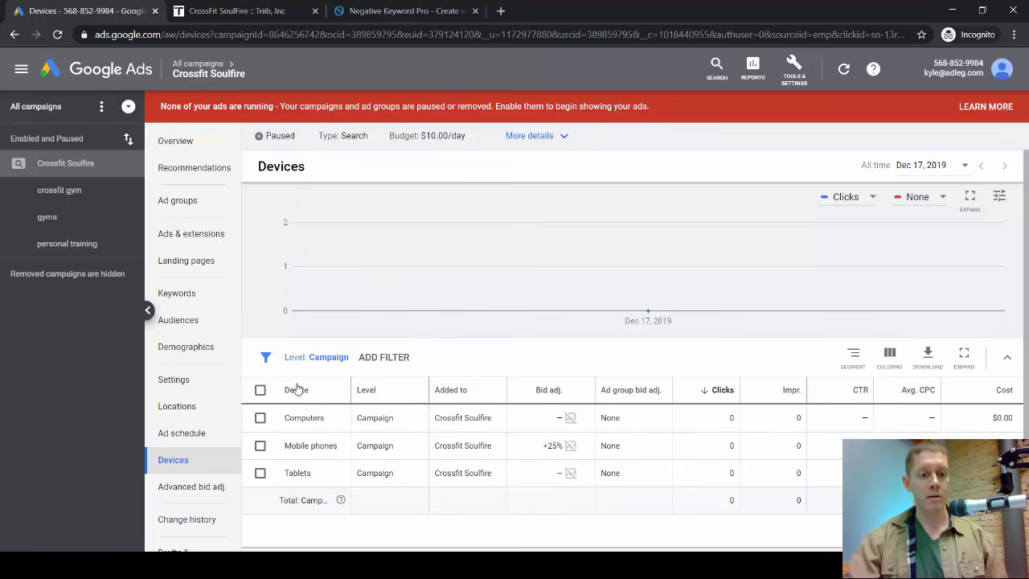
- Review the campaign's ad schedule, along with its targeted and excluded locations
left_click(174, 432)
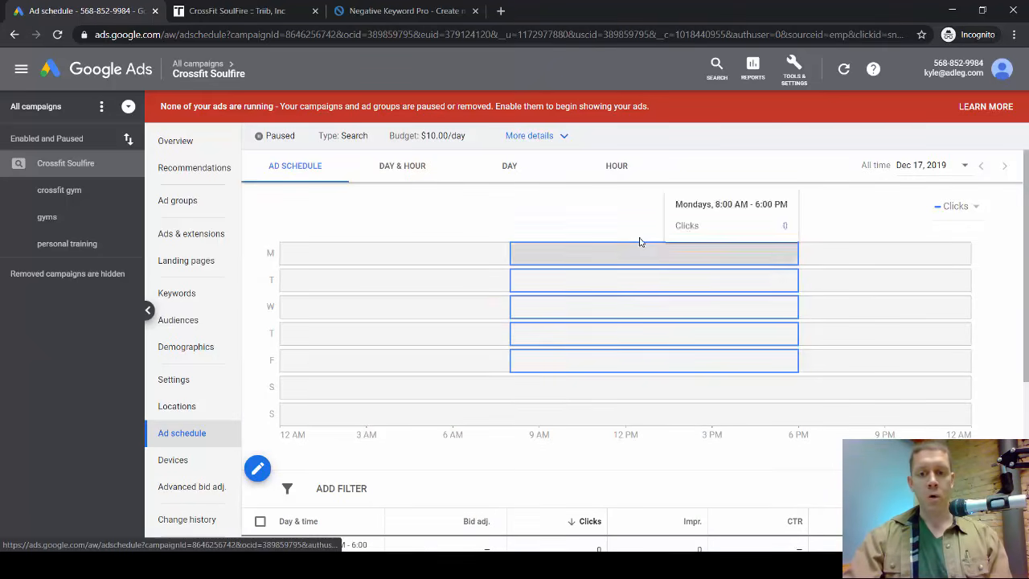
scroll(614, 273, "down", 3)
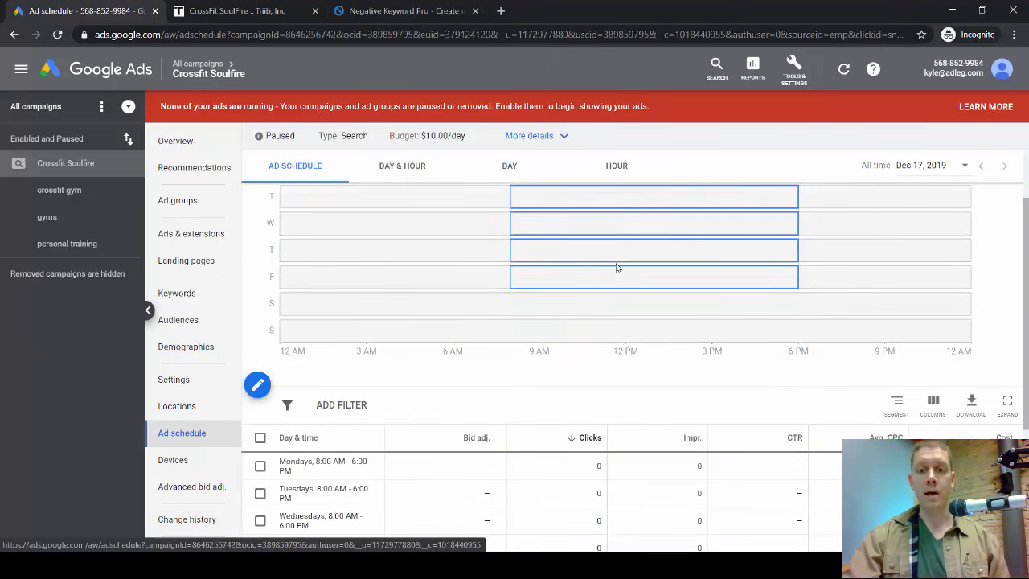
scroll(450, 378, "up", 3)
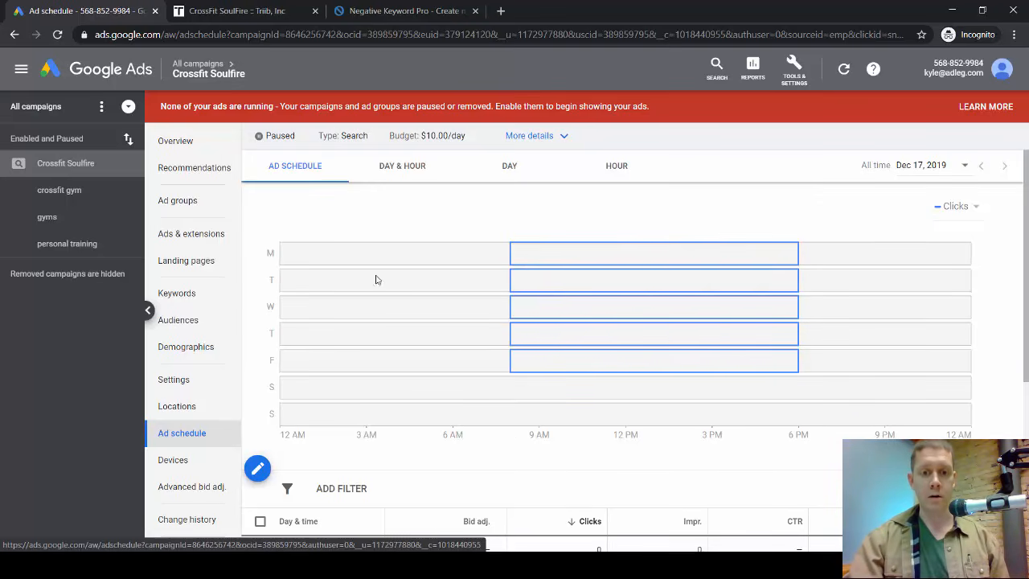
left_click(175, 406)
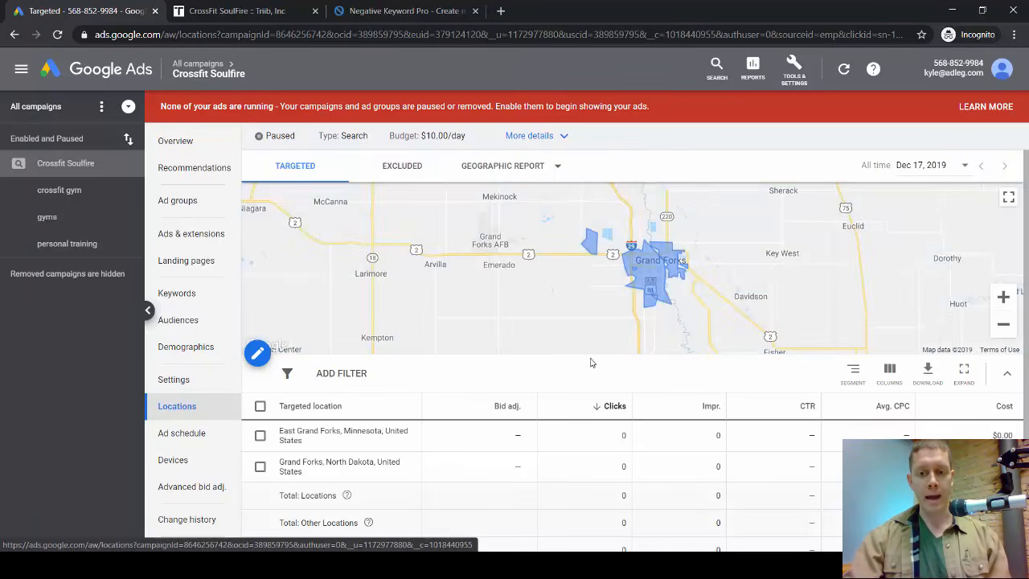
left_click(412, 167)
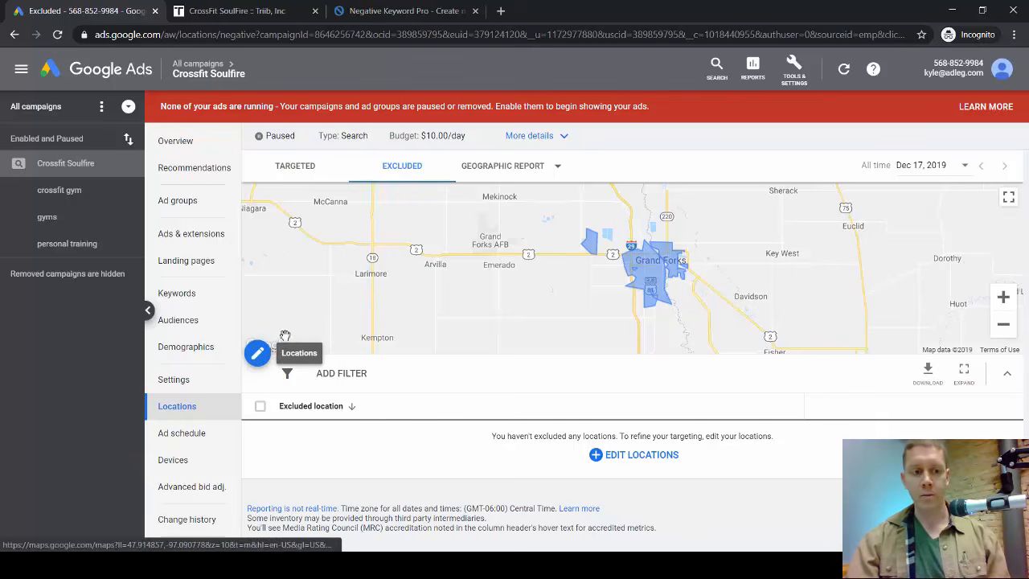
- Review the campaign settings, including the Networks options for Google search partners and the Display Network
left_click(173, 381)
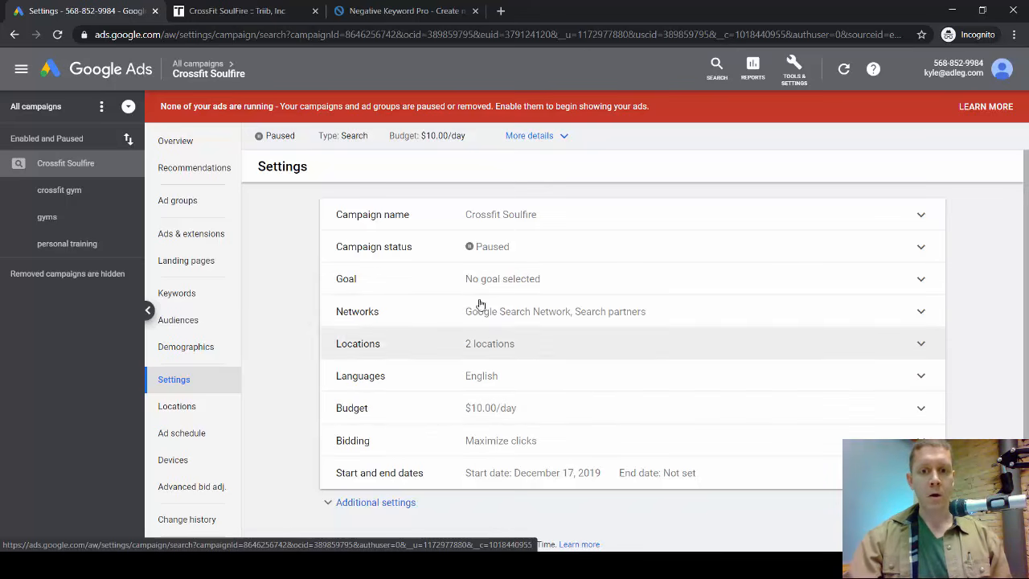
left_click(627, 312)
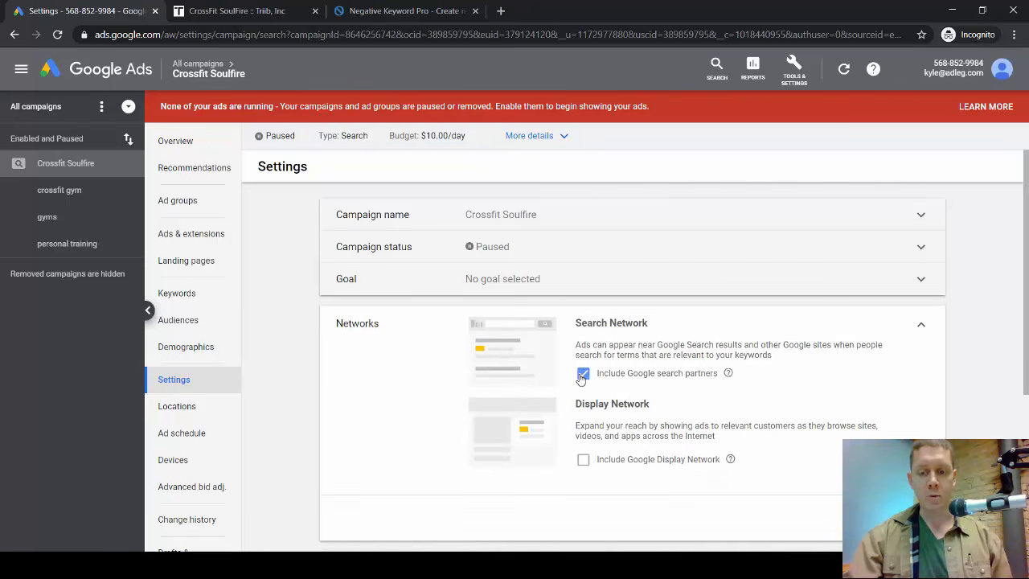
left_click(871, 518)
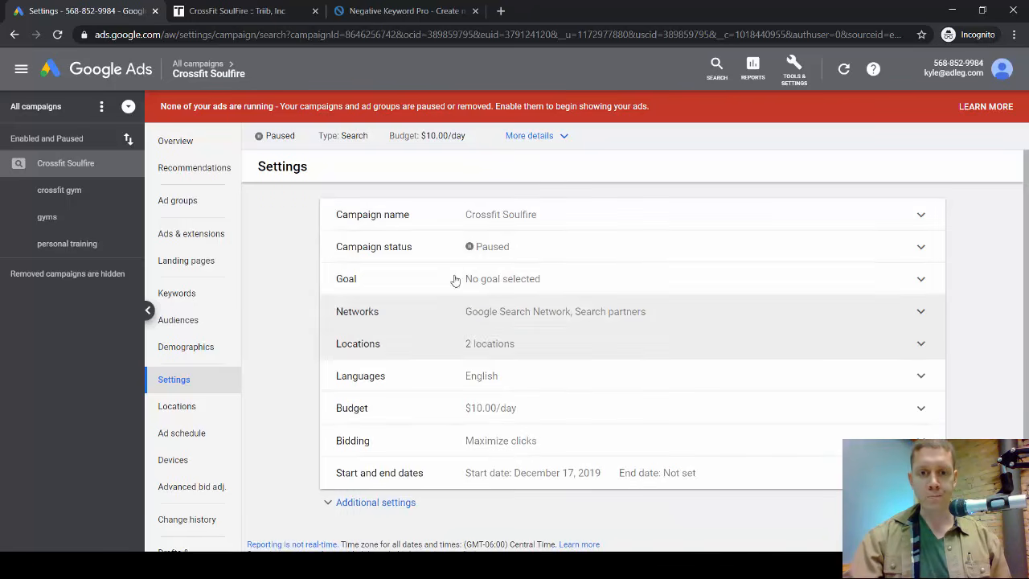
scroll(595, 310, "down", 1)
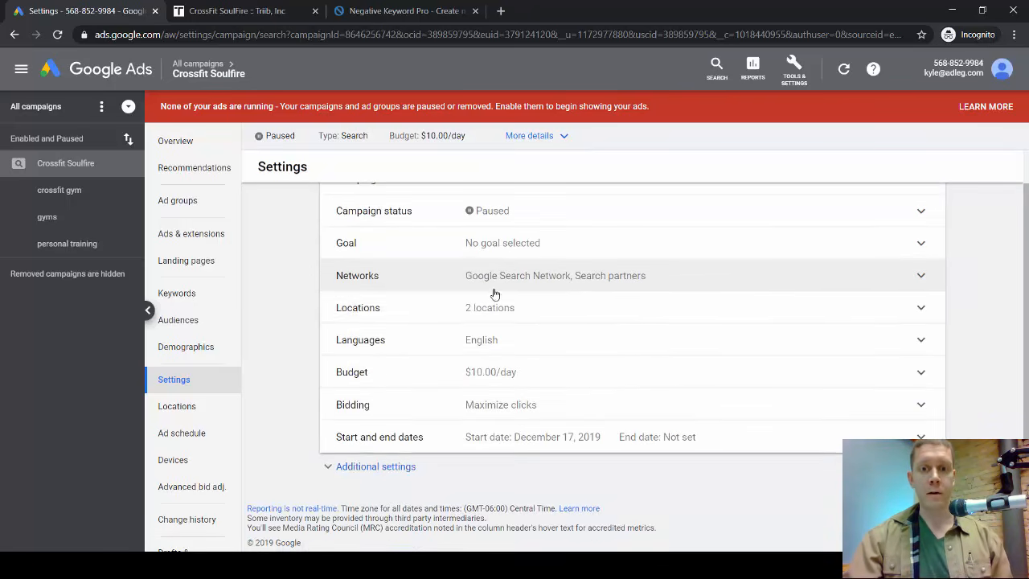
scroll(542, 278, "up", 1)
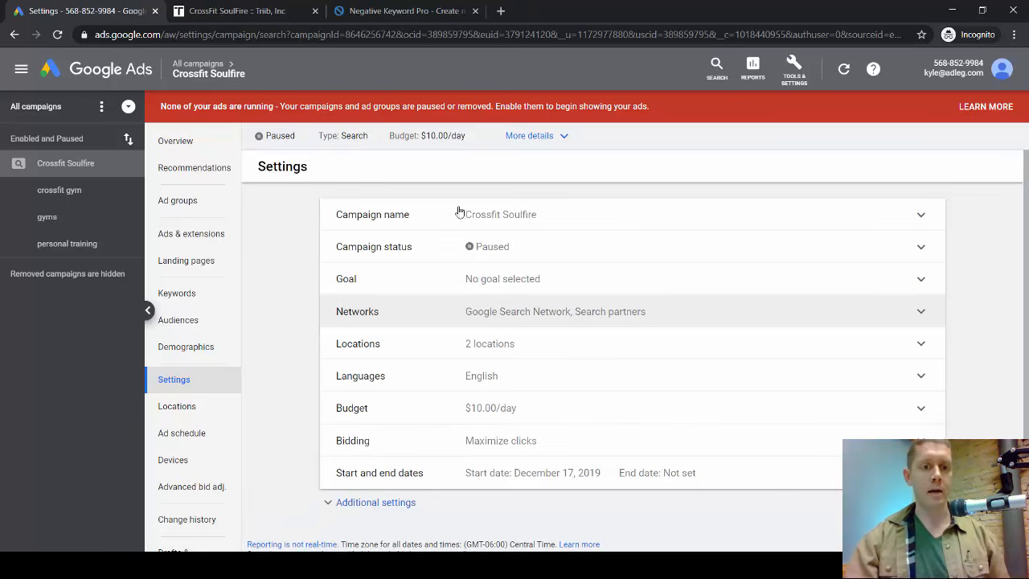
- Open the campaign's demographics and look through the age ranges for each ad group
left_click(188, 355)
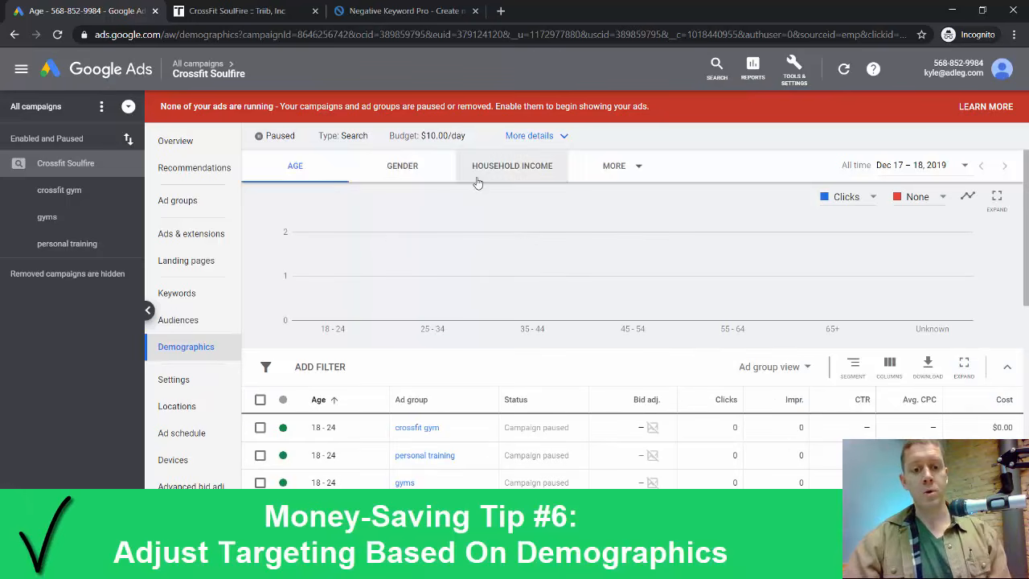
scroll(357, 296, "down", 1)
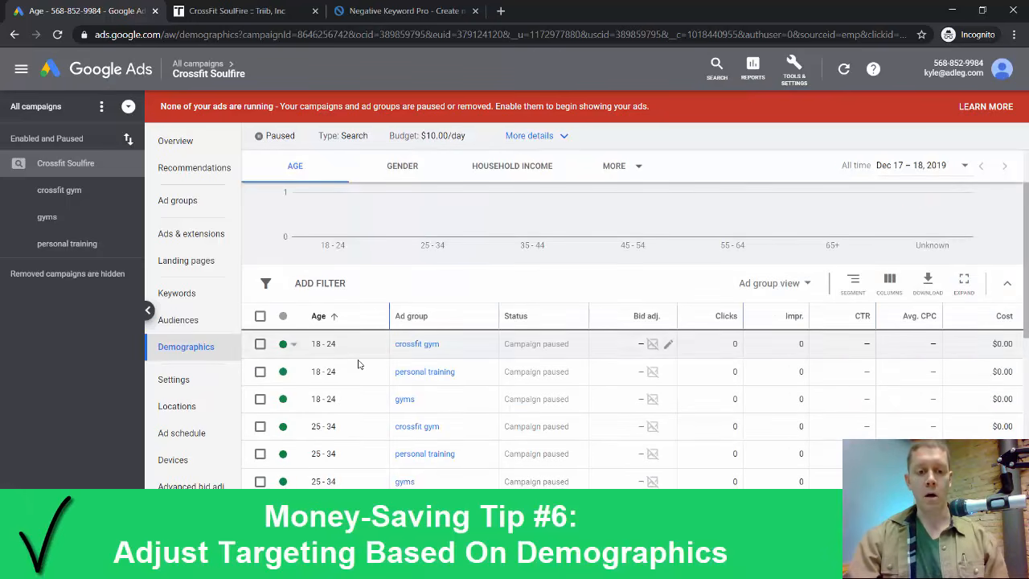
scroll(346, 391, "down", 3)
scroll(350, 394, "down", 4)
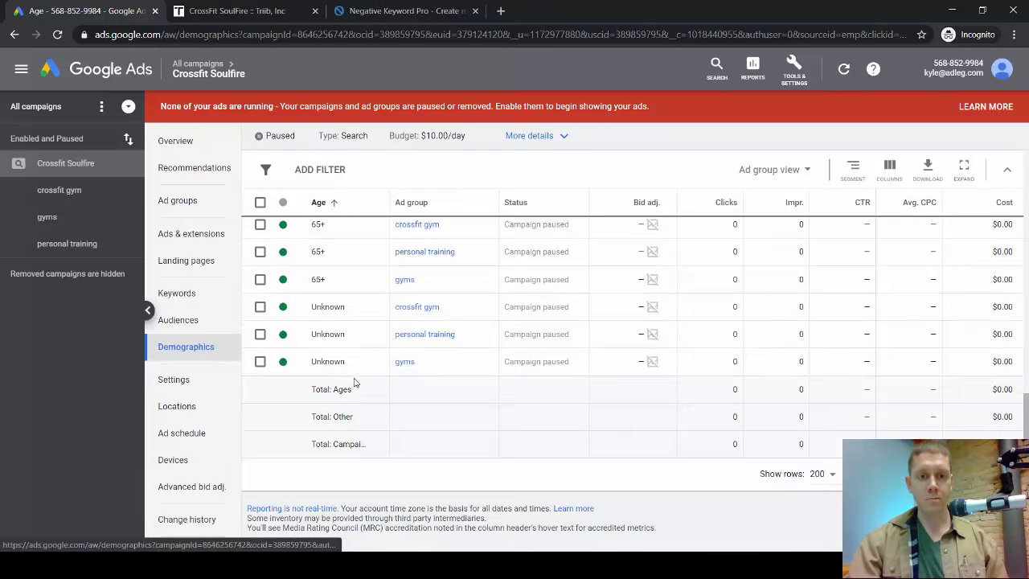
- Look through the campaign's gender and household income demographics for each ad group
scroll(351, 382, "up", 8)
left_click(402, 168)
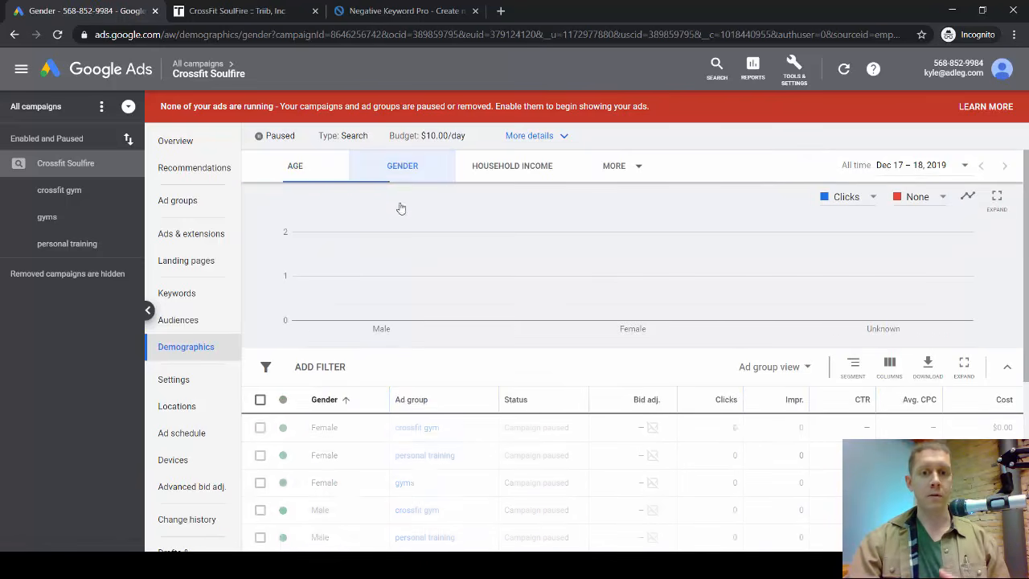
scroll(456, 394, "down", 2)
scroll(459, 399, "up", 2)
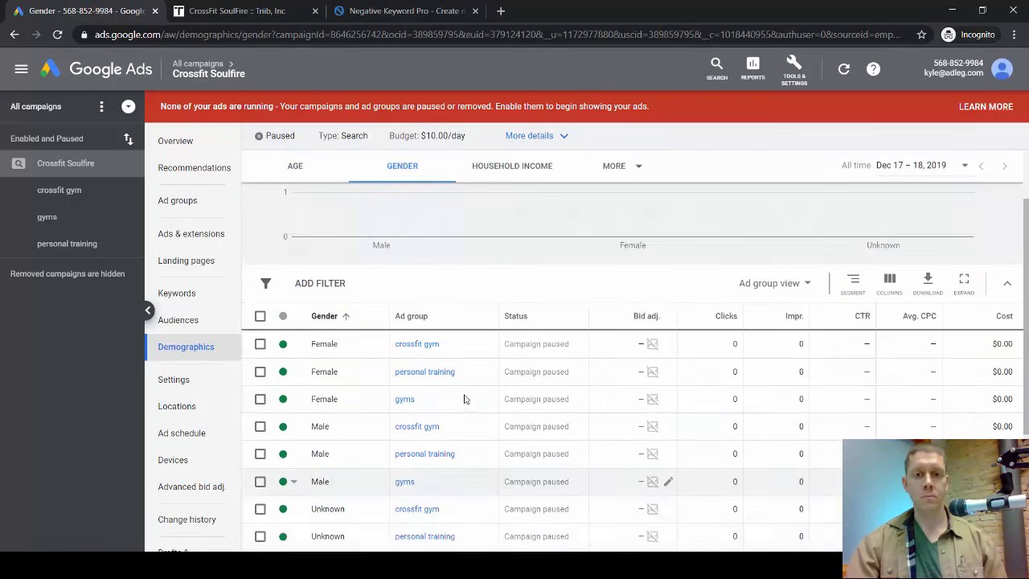
left_click(505, 174)
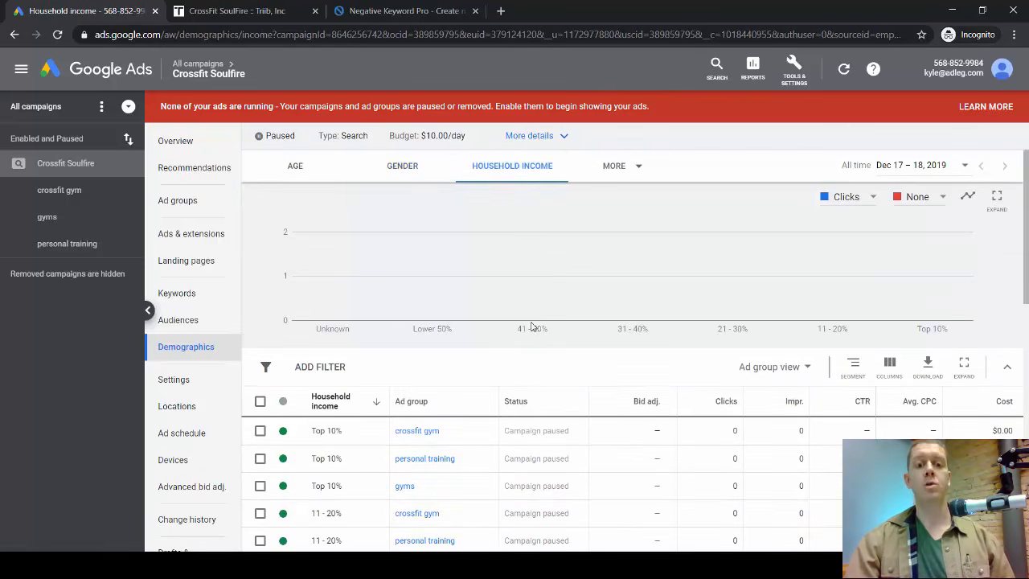
scroll(543, 321, "down", 2)
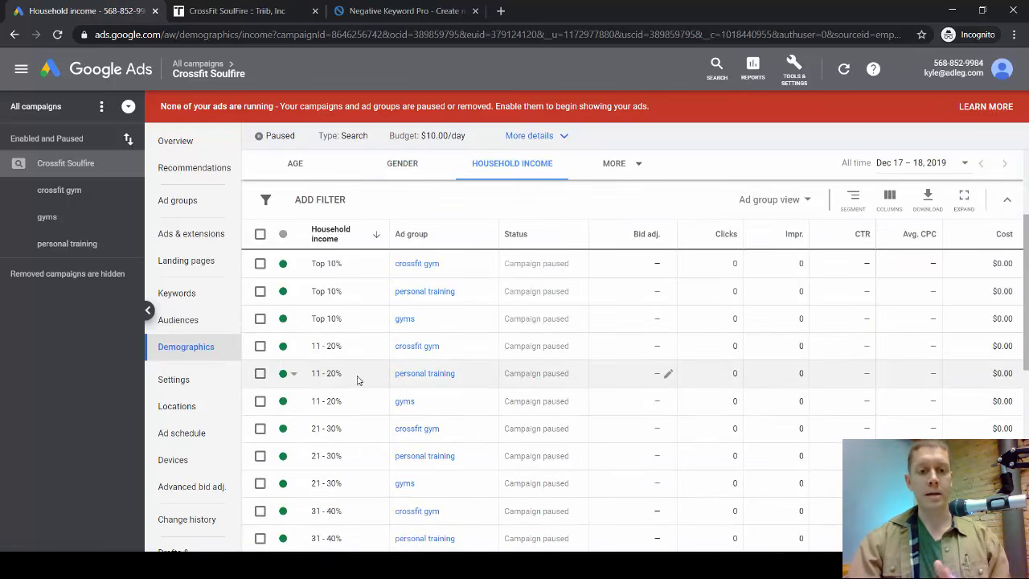
scroll(362, 370, "down", 5)
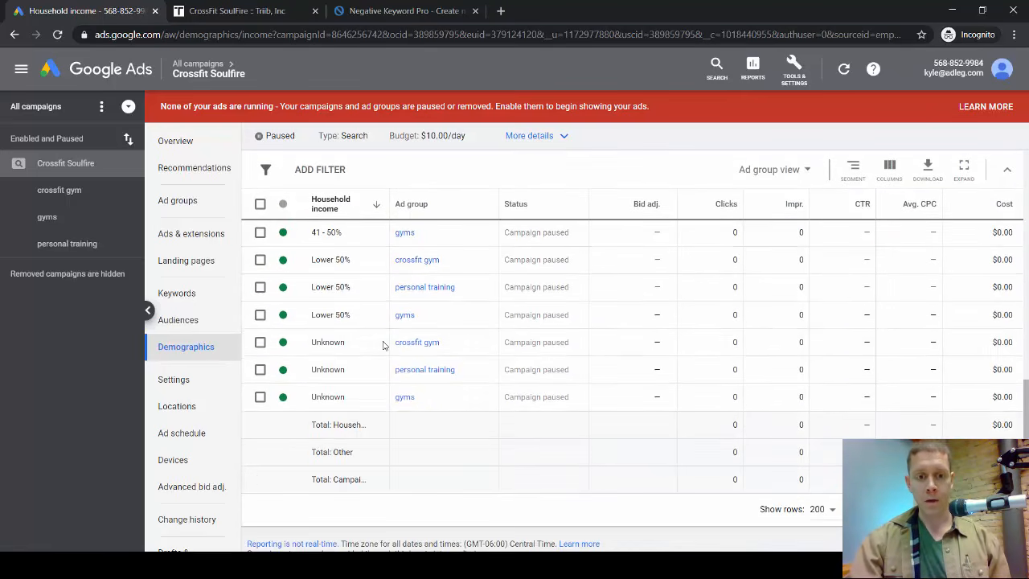
scroll(386, 345, "up", 2)
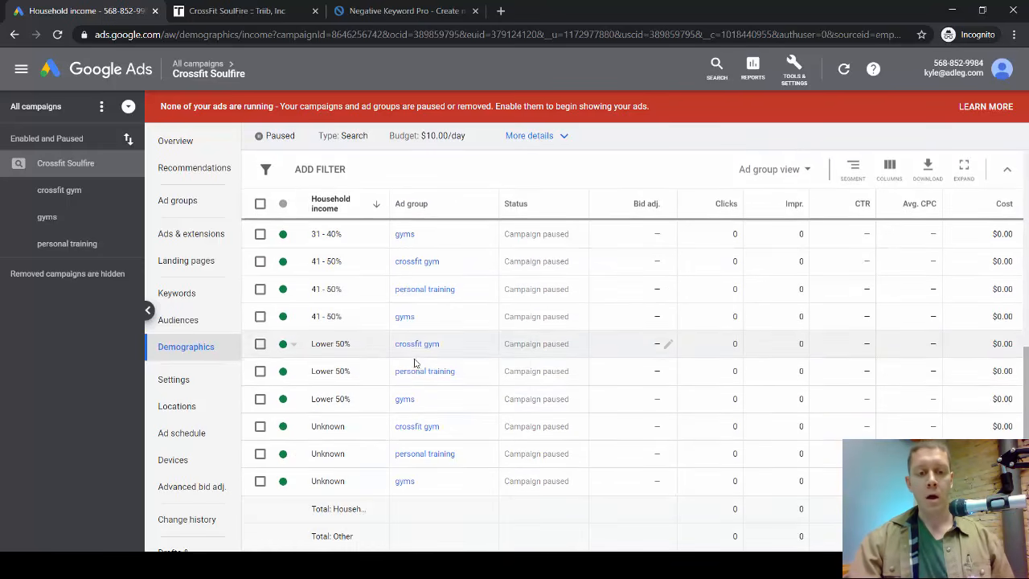
scroll(393, 366, "up", 5)
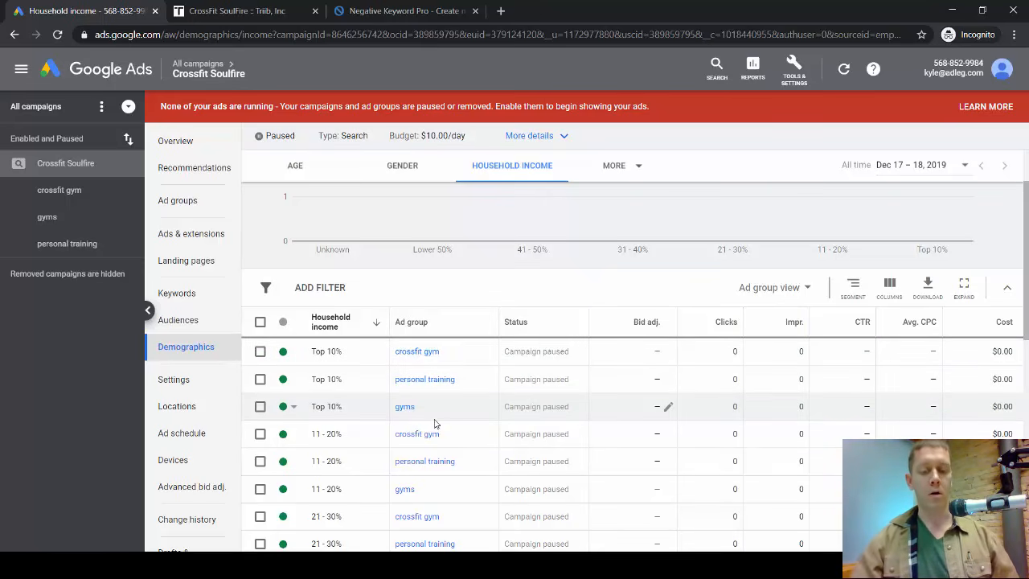
scroll(420, 376, "down", 3)
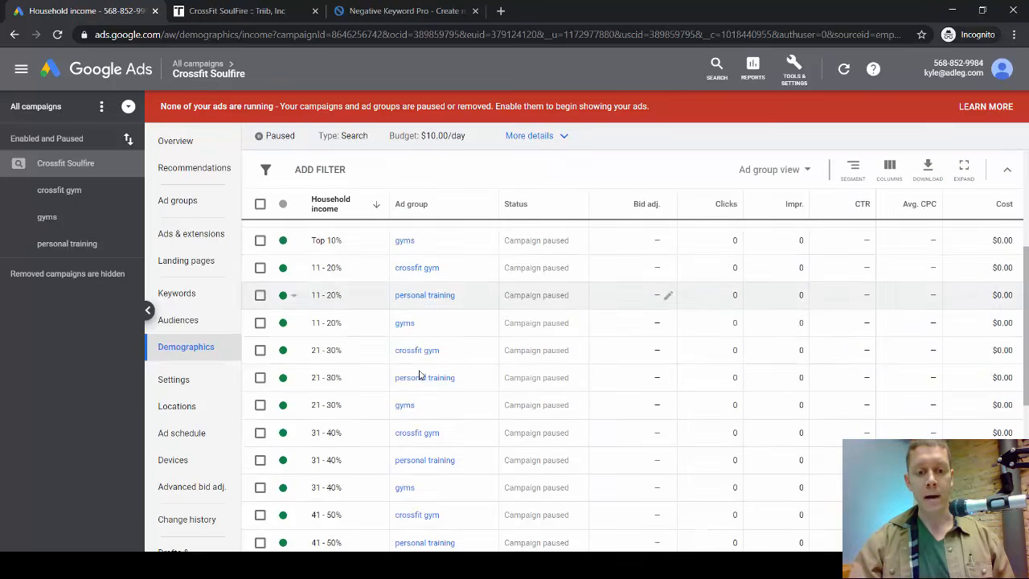
scroll(398, 350, "down", 1)
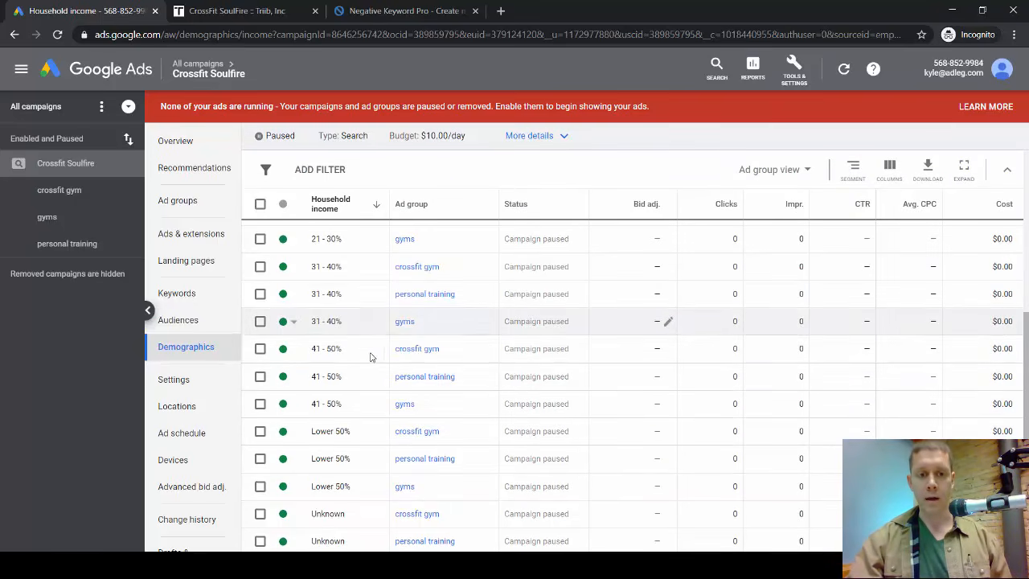
scroll(435, 402, "up", 5)
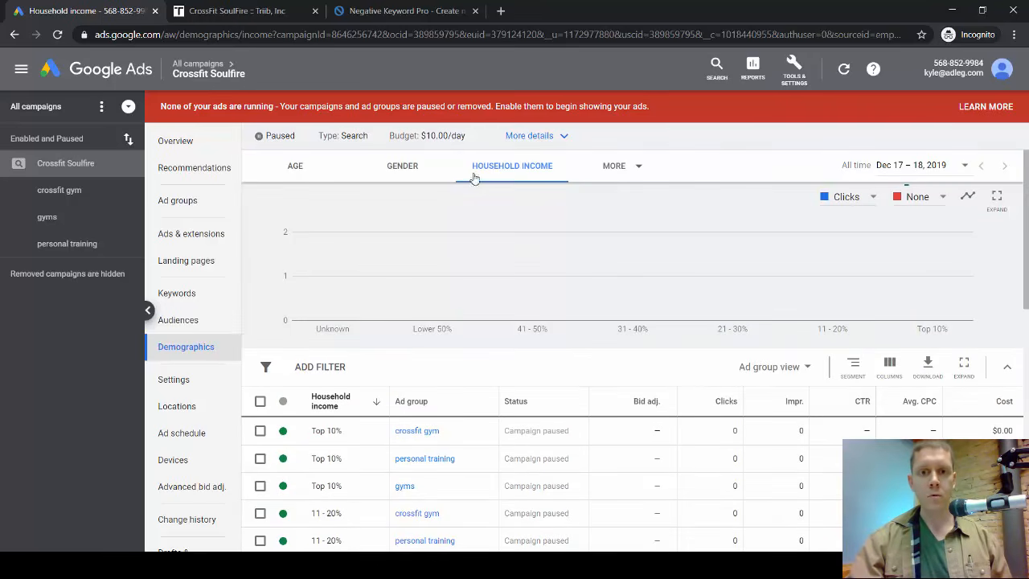
- Exclude the 18 - 24 age range from the crossfit gym, personal training and gyms ad groups
left_click(295, 168)
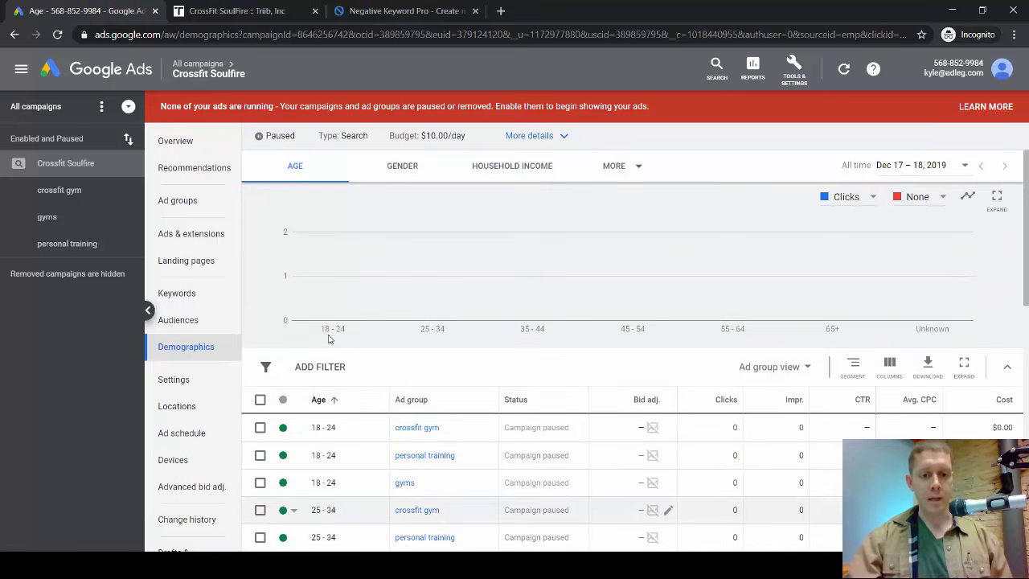
scroll(342, 354, "down", 1)
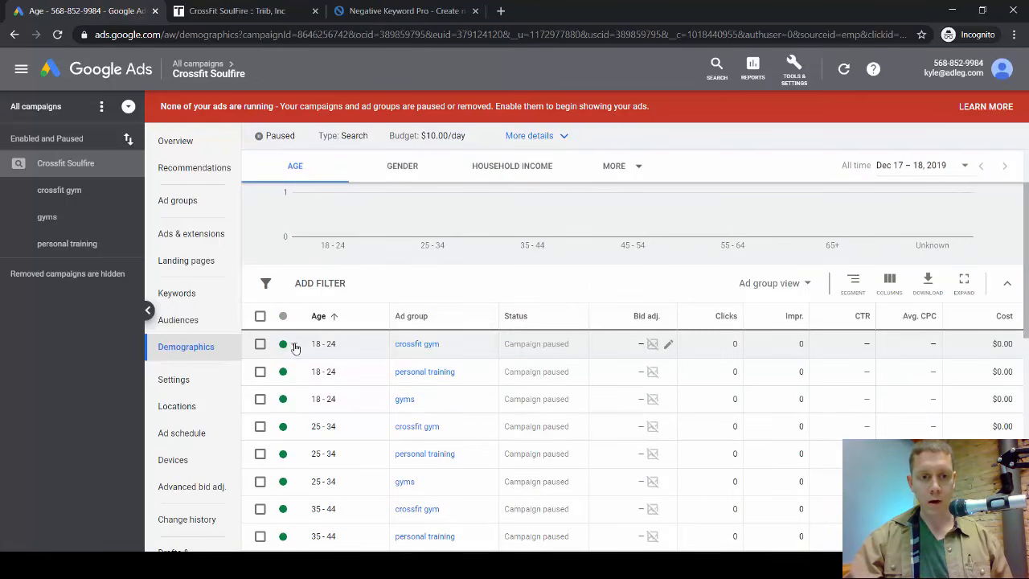
left_click(295, 347)
left_click(342, 375)
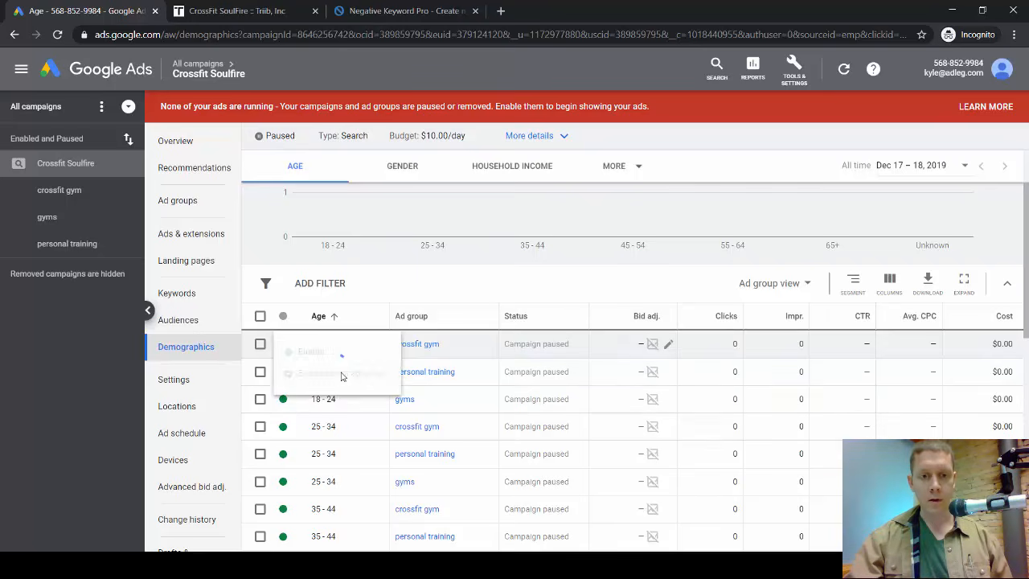
left_click(283, 372)
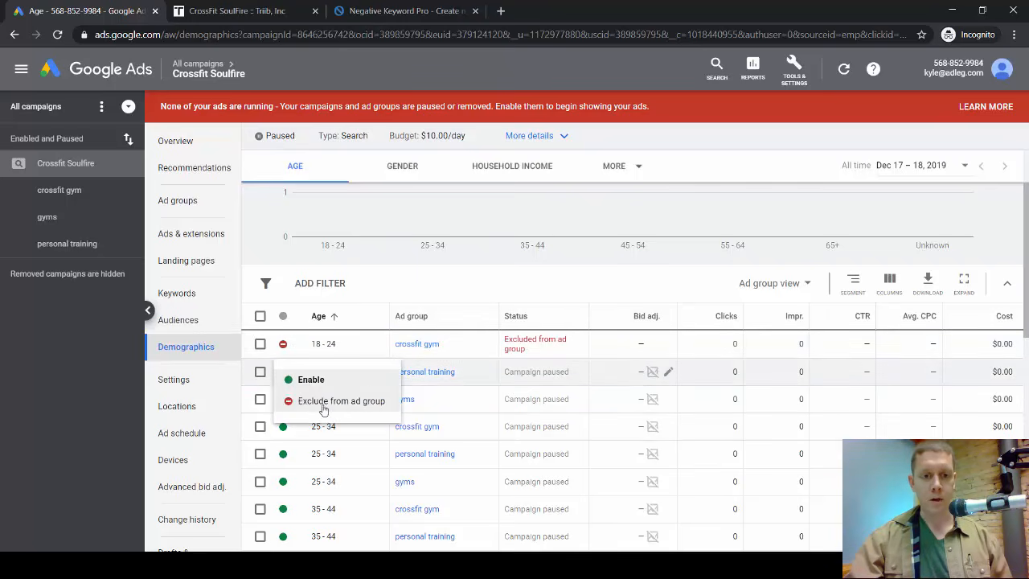
left_click(323, 401)
left_click(283, 399)
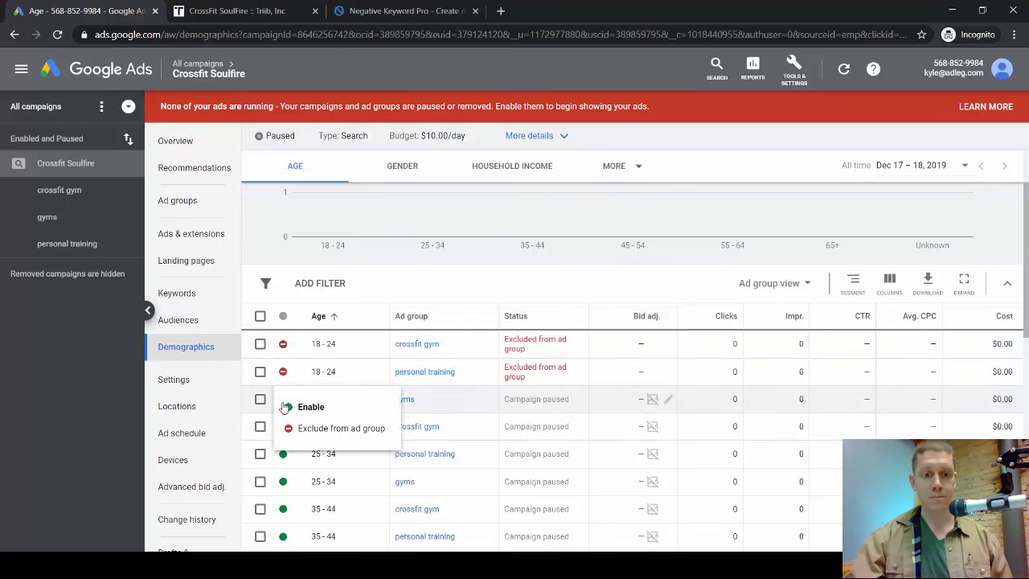
left_click(320, 430)
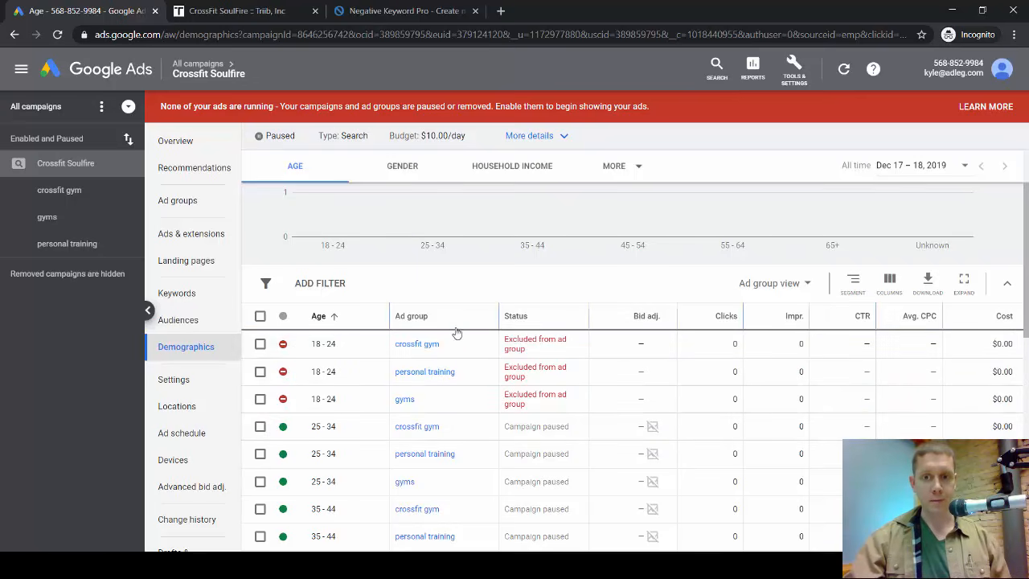
- Review the Female, Male and Unknown gender segments across the ad groups
left_click(386, 172)
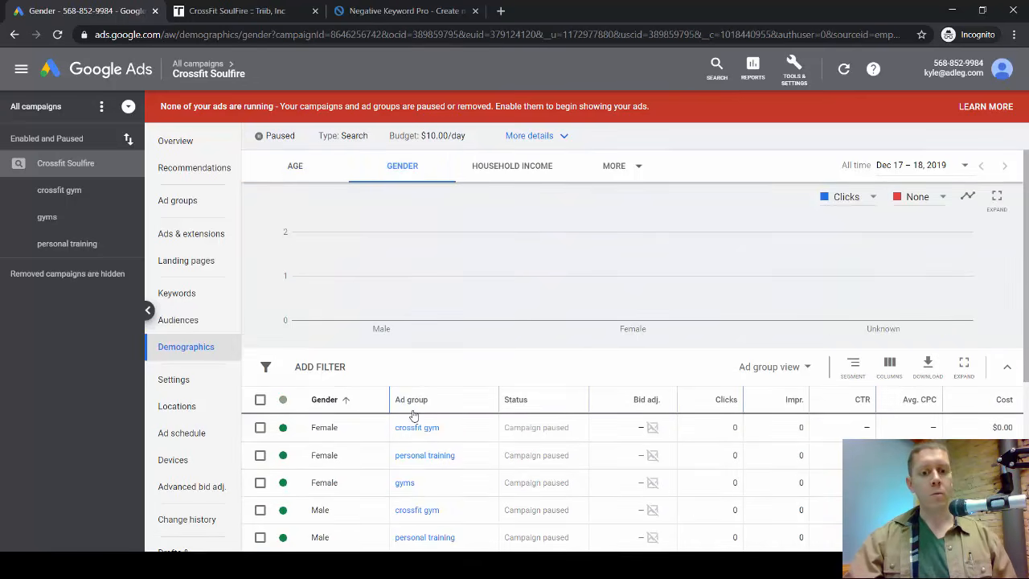
scroll(413, 414, "down", 1)
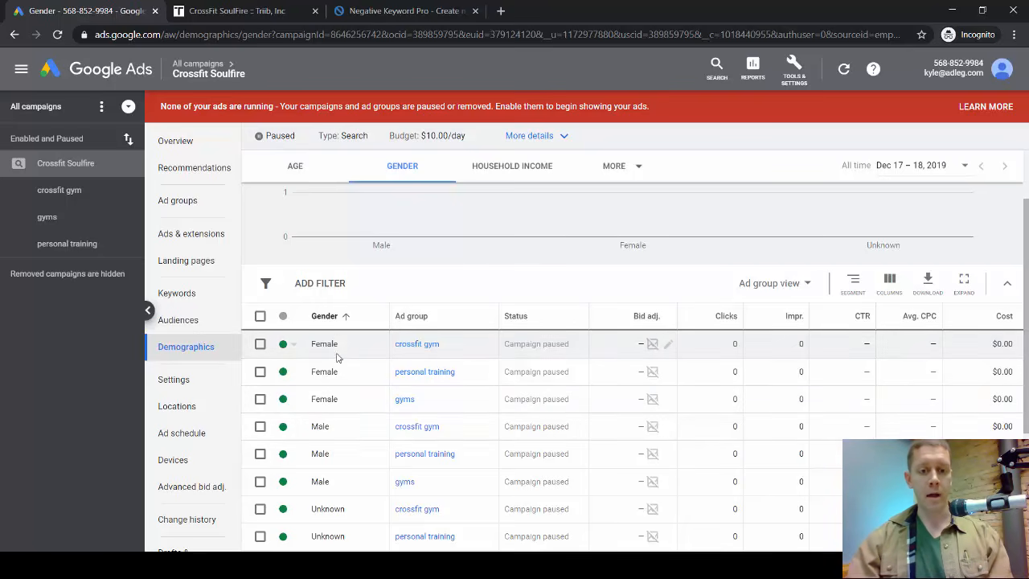
scroll(338, 358, "down", 2)
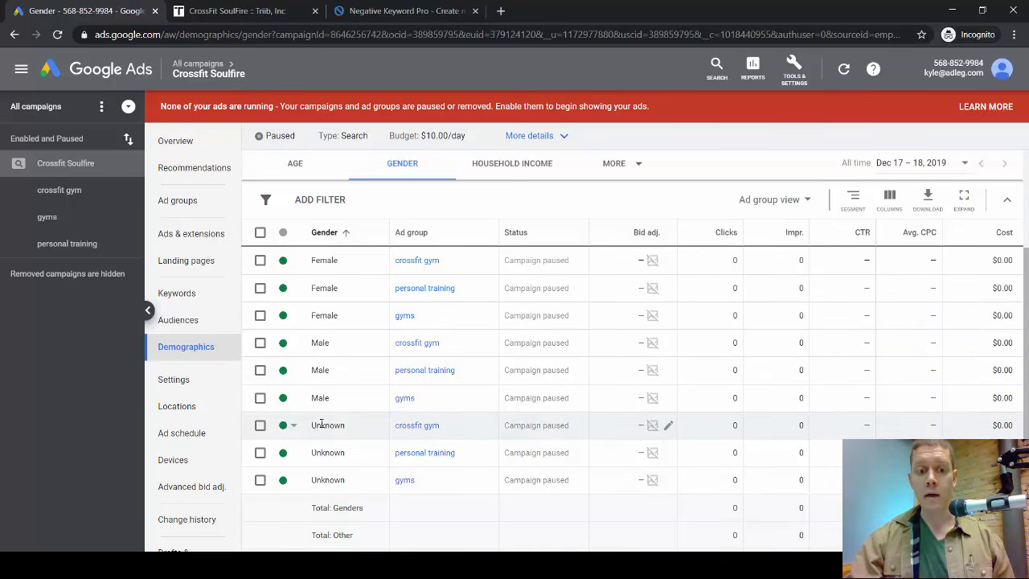
left_click_drag(312, 425, 346, 424)
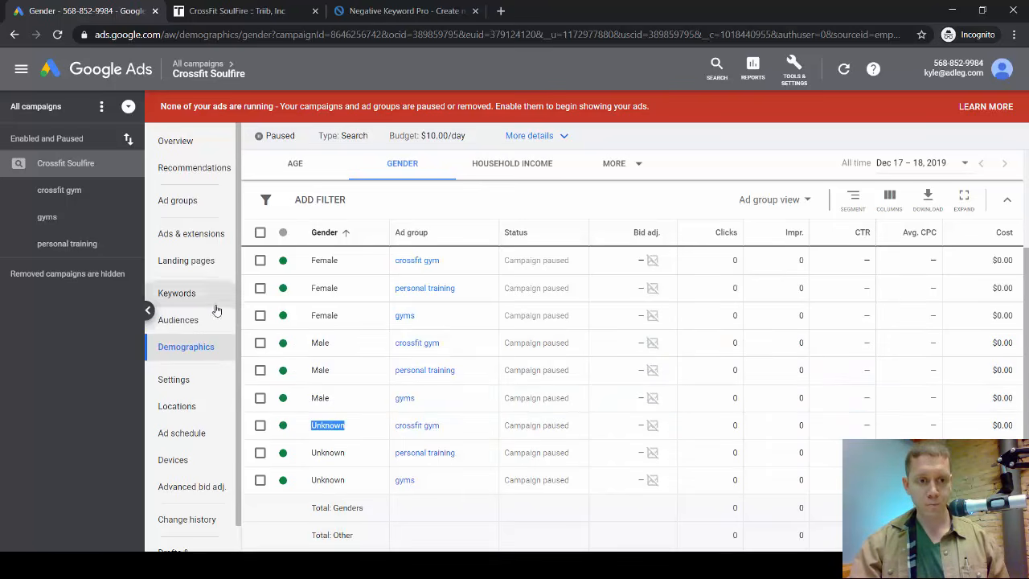
- Start adding audiences to the Crossfit Soulfire campaign, trying Targeting before settling on the Observation setting
left_click(176, 325)
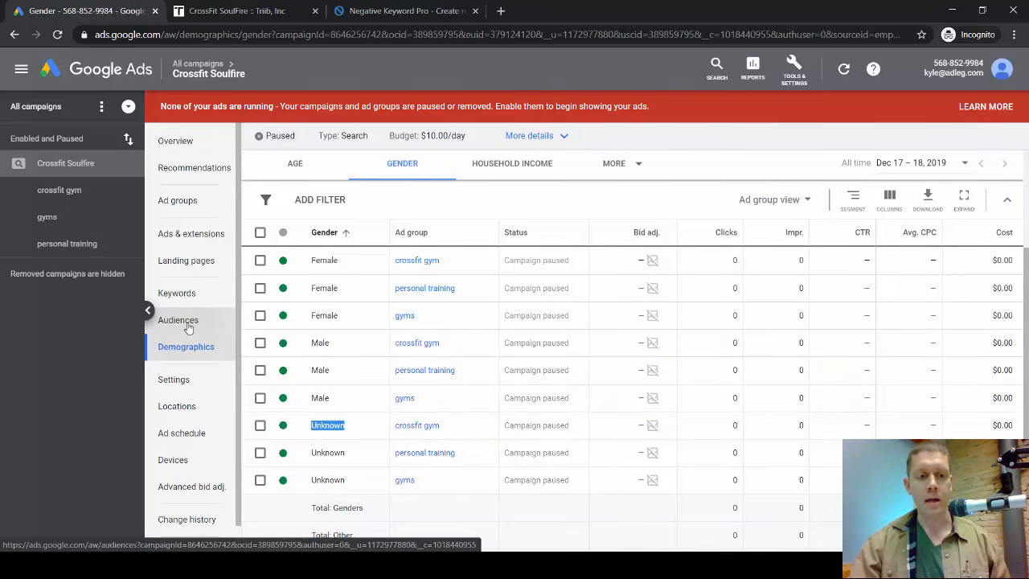
left_click(188, 328)
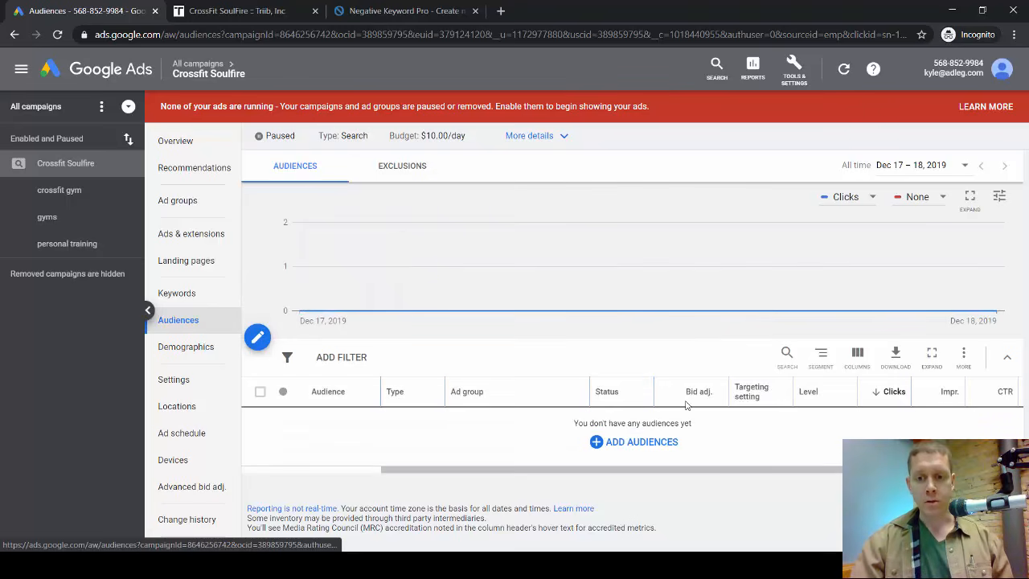
left_click(623, 443)
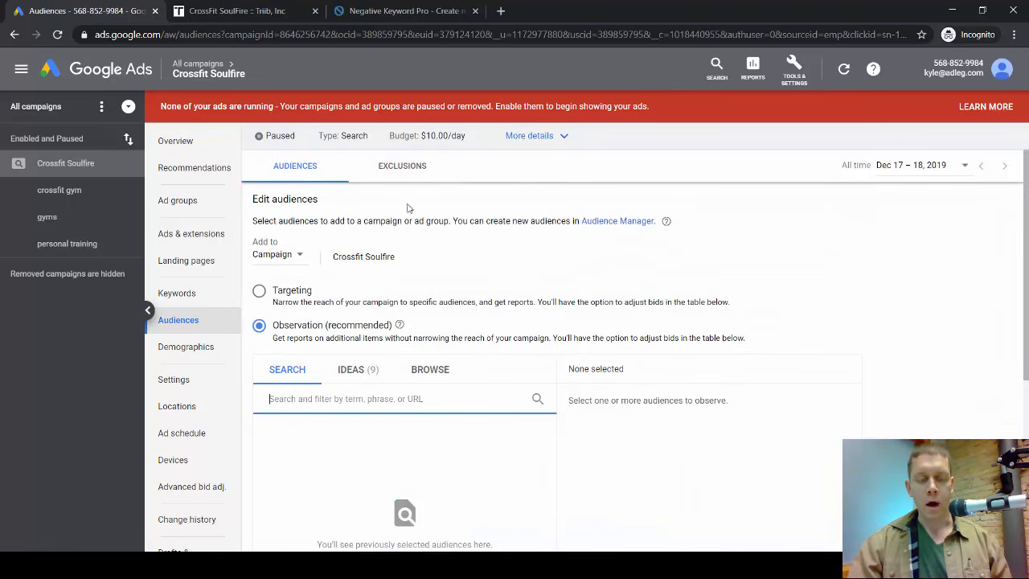
scroll(497, 249, "down", 1)
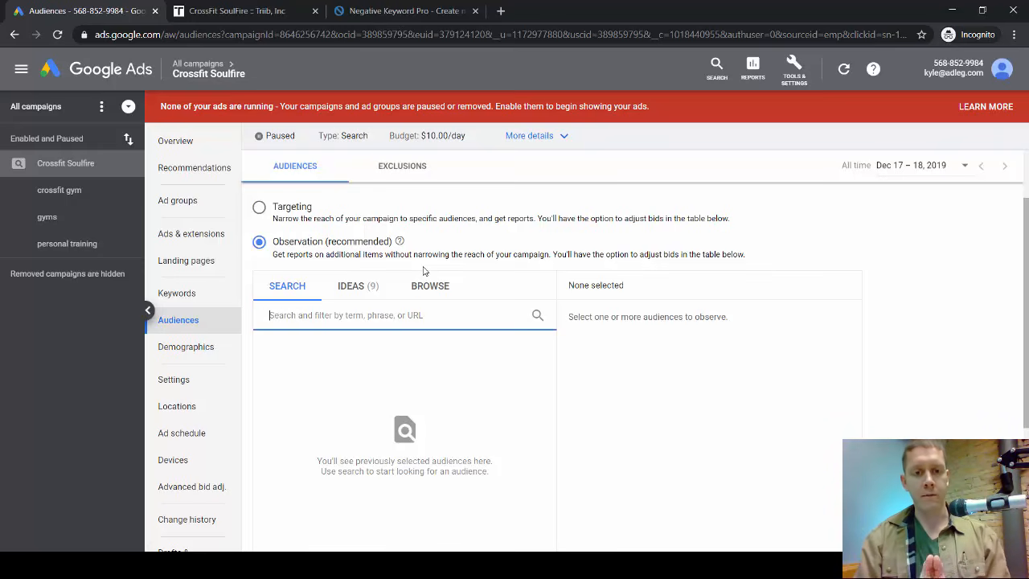
left_click(260, 208)
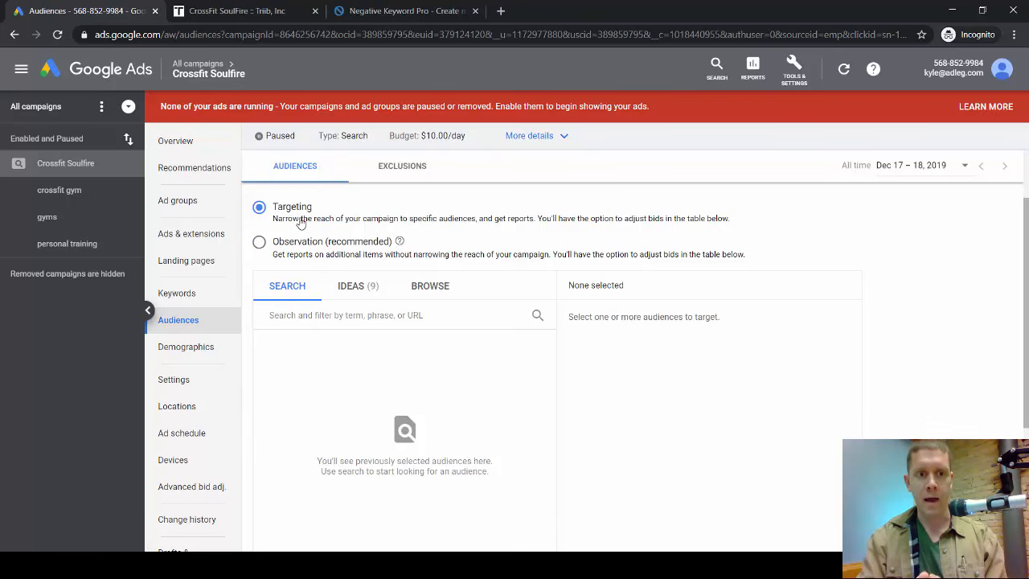
left_click(265, 243)
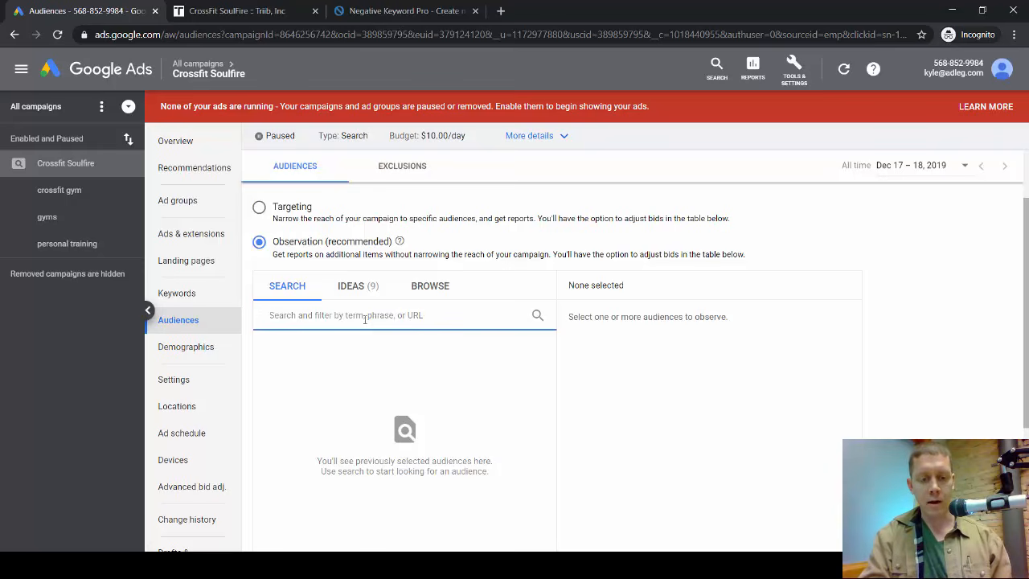
- Search audiences for "fitness", add the in-market audiences Fitness Products & Services and Fitness Classes & Personal Training Services, and save
type("fitness")
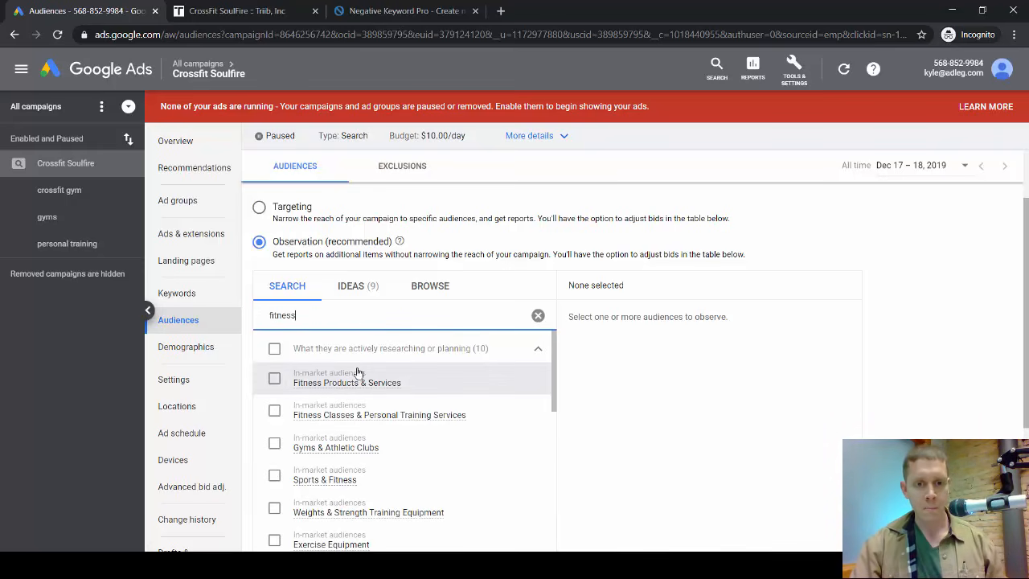
left_click(274, 382)
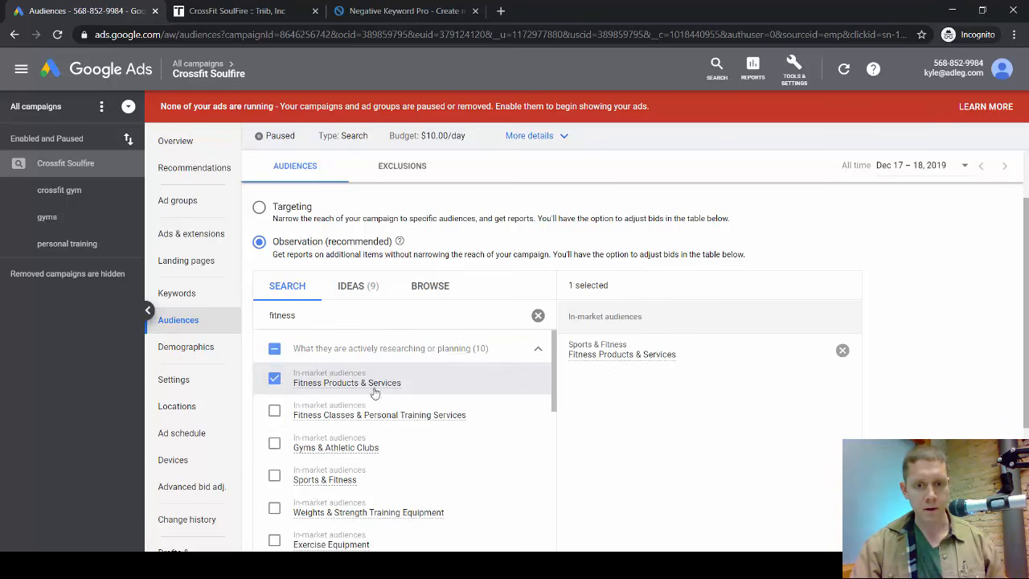
left_click(274, 411)
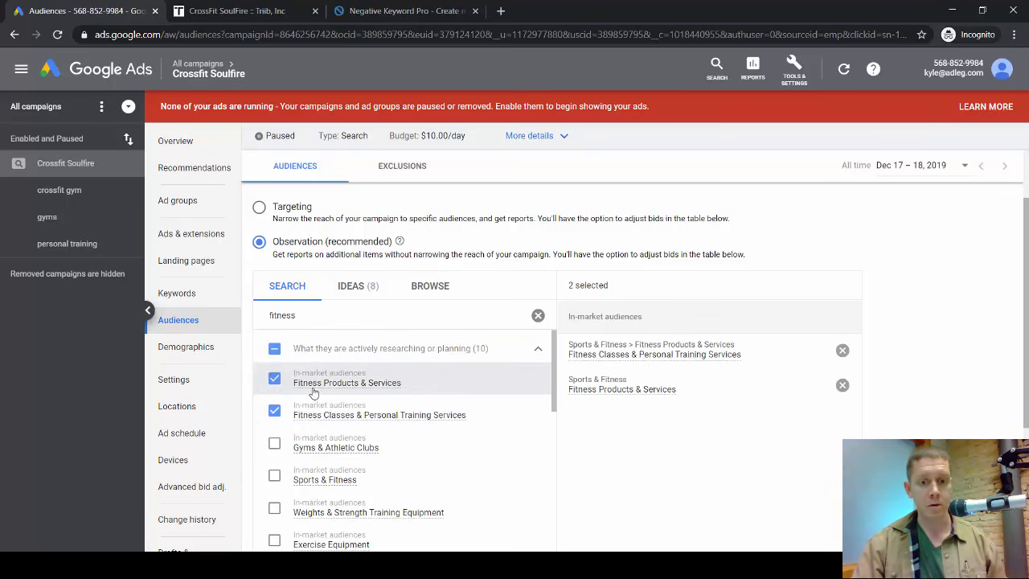
scroll(366, 394, "down", 1)
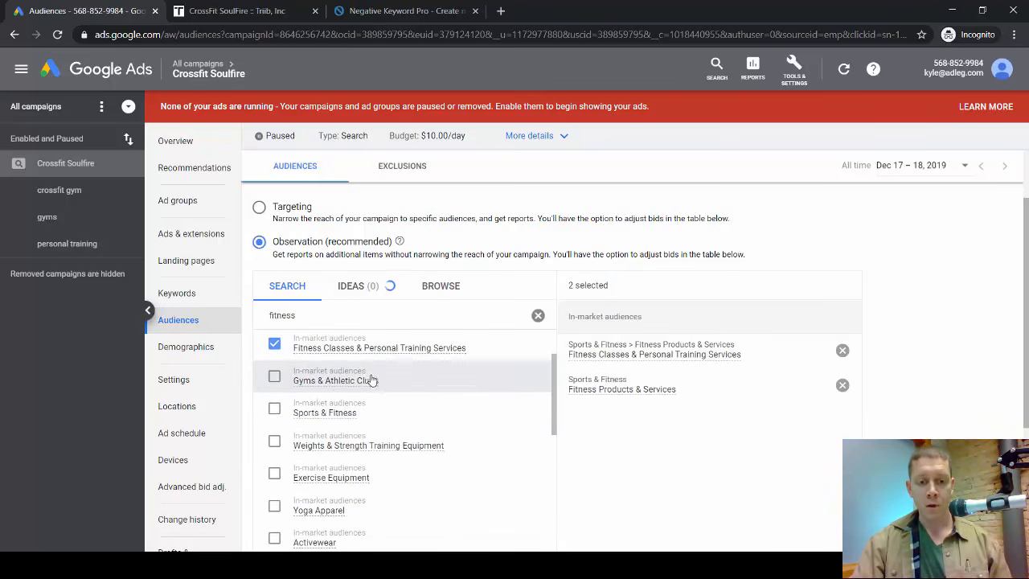
scroll(911, 370, "down", 1)
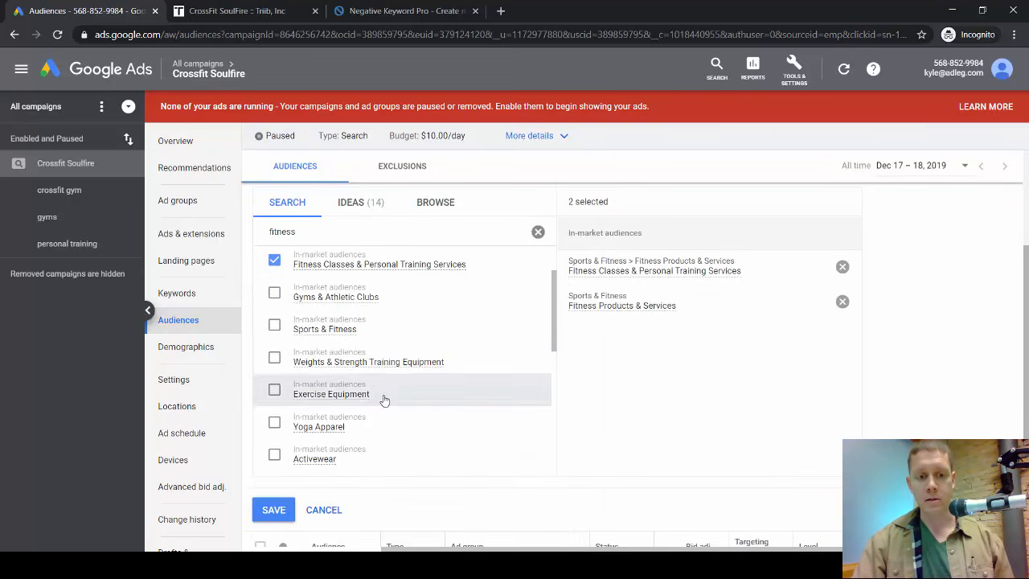
left_click(275, 510)
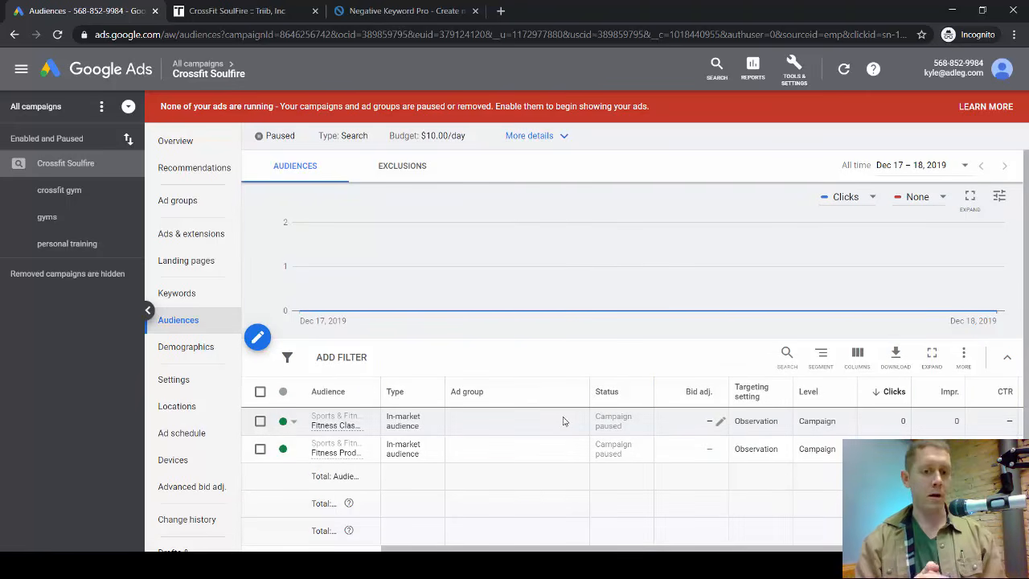
- Set the Fitness Classes & Personal Training Services audience's bid adjustment to a 50% increase and save it
left_click(720, 422)
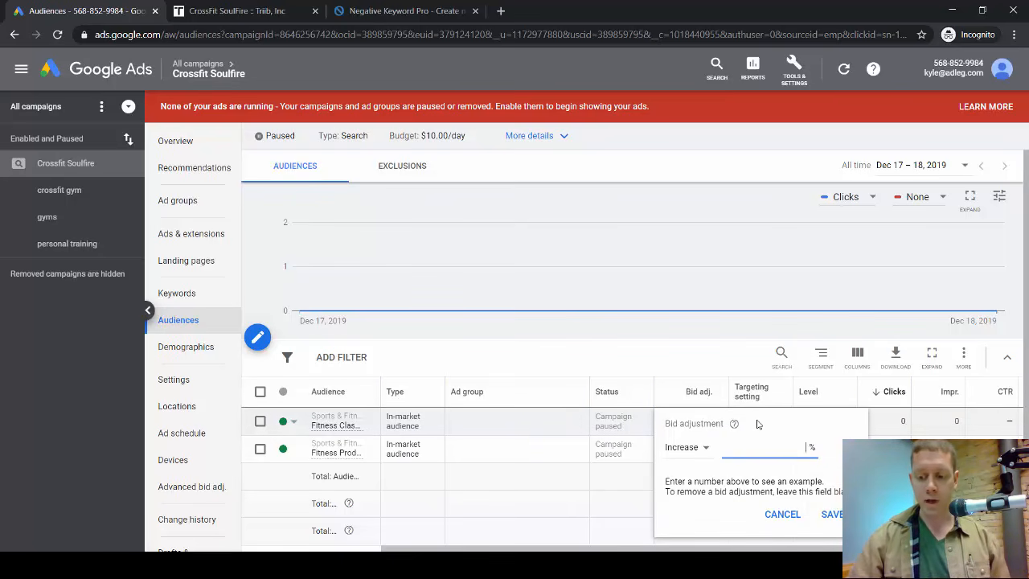
type("50")
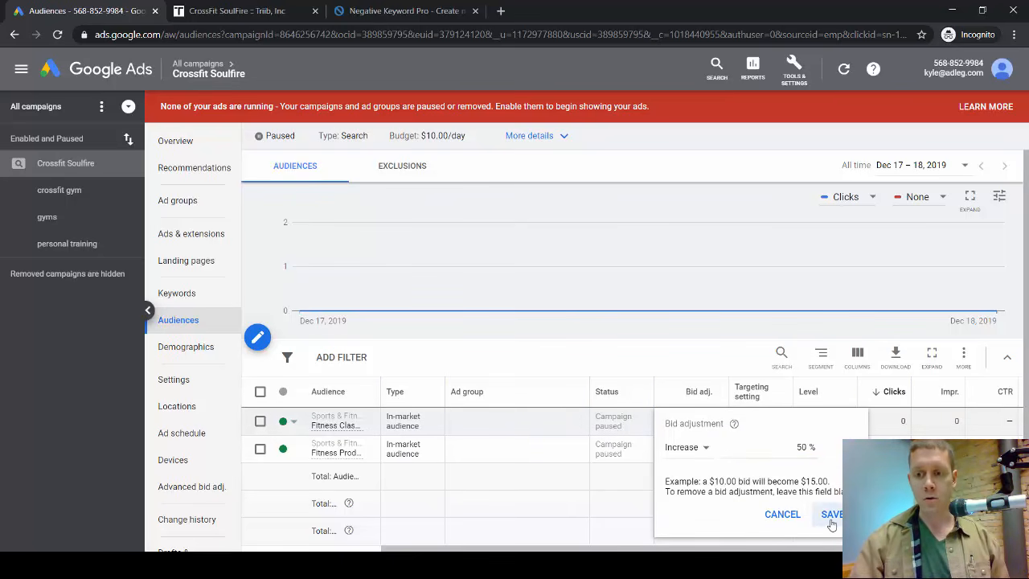
left_click(833, 514)
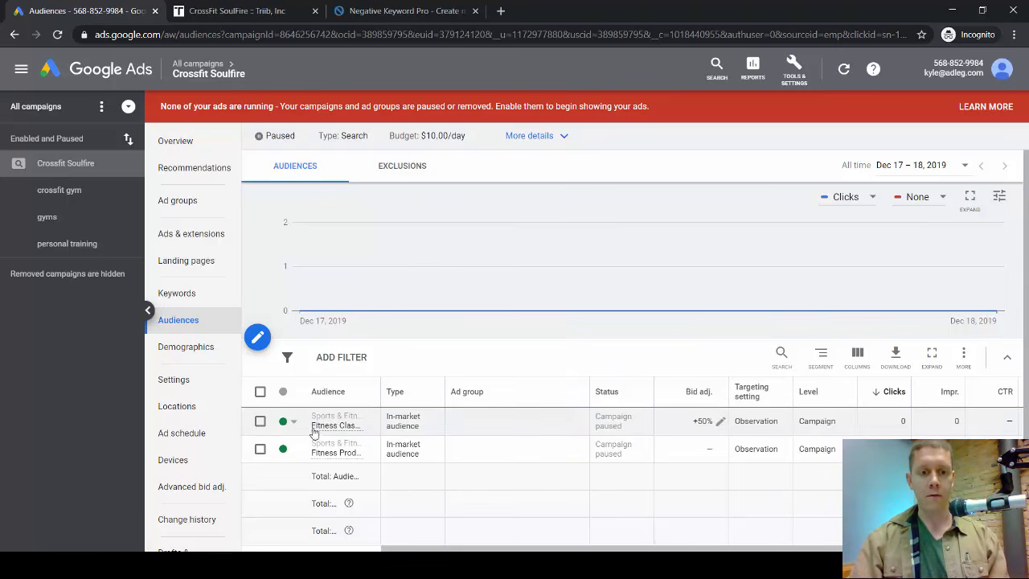
- Widen the Audience column and exclude the Homeownership Status audience Renters from the Crossfit Soulfire campaign
left_click_drag(381, 386, 499, 380)
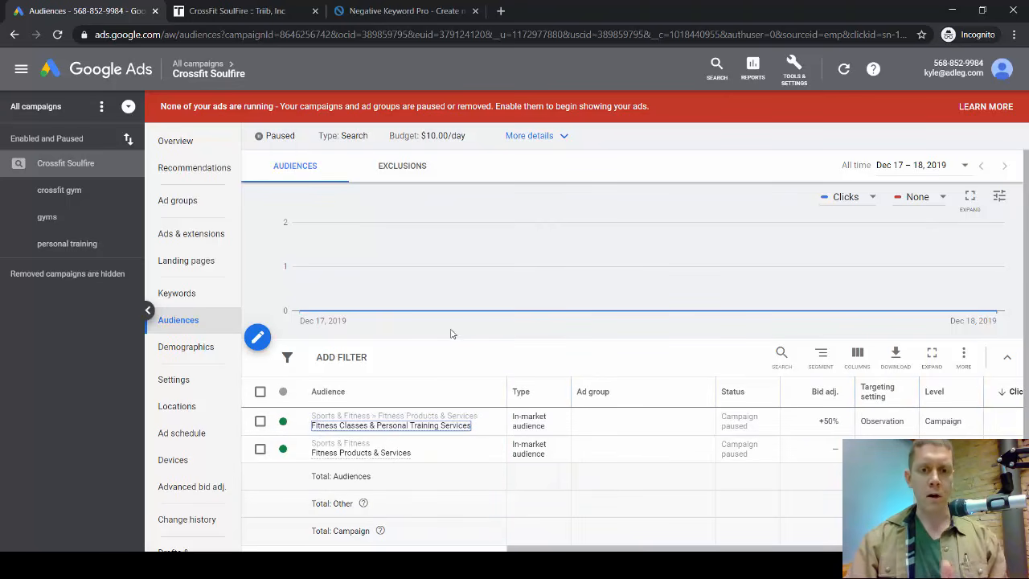
left_click(410, 170)
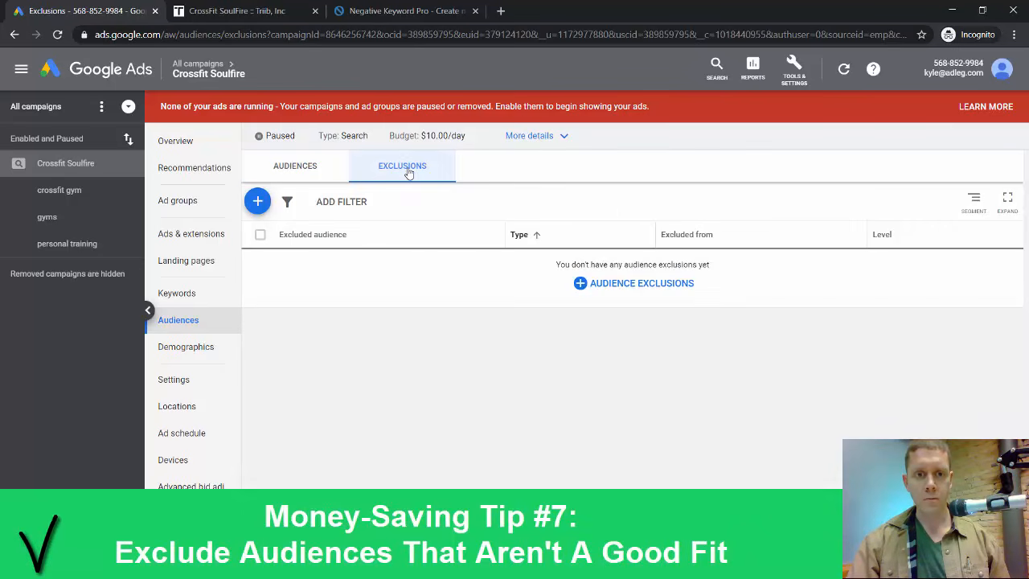
left_click(593, 284)
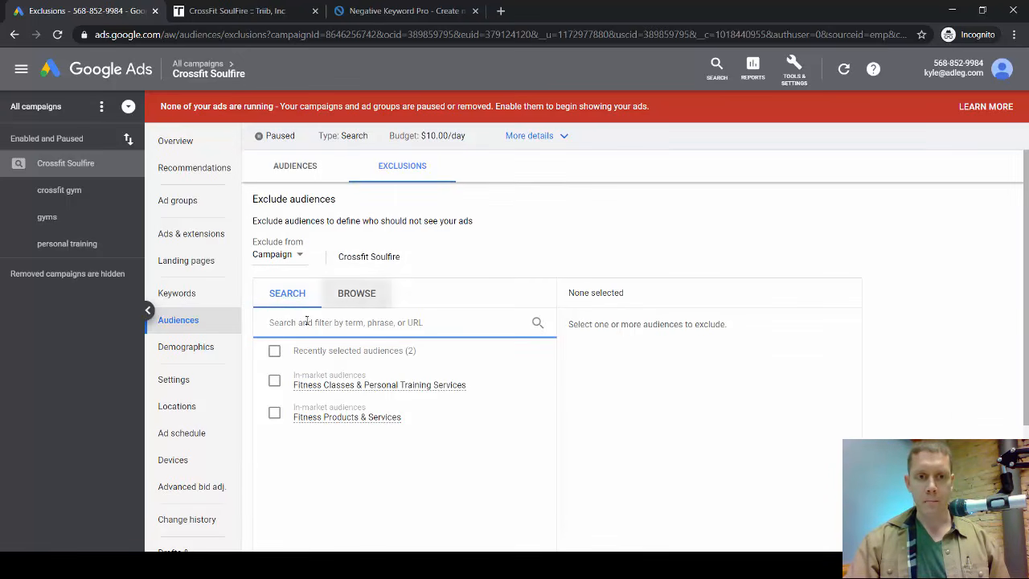
left_click(358, 296)
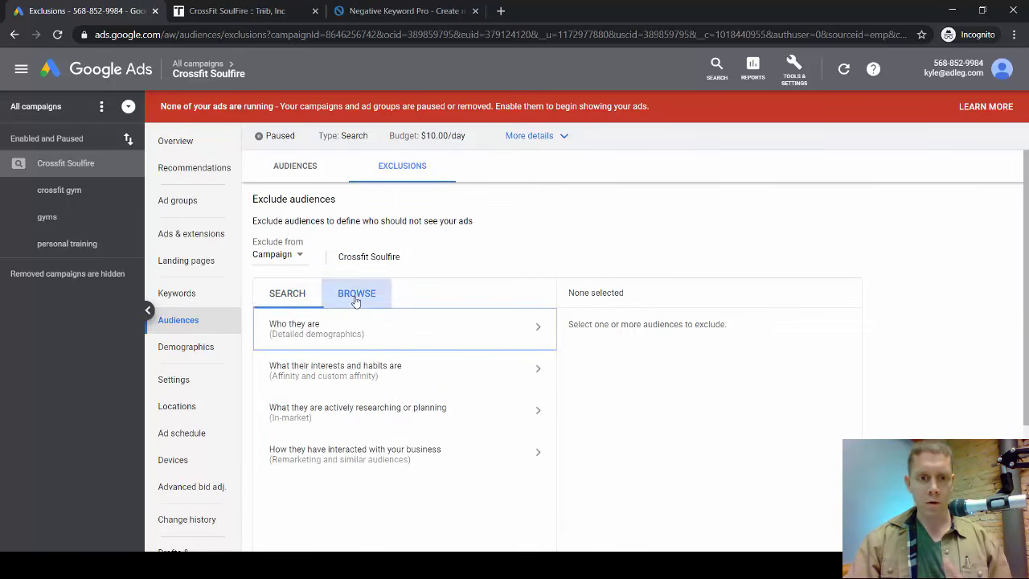
left_click(408, 331)
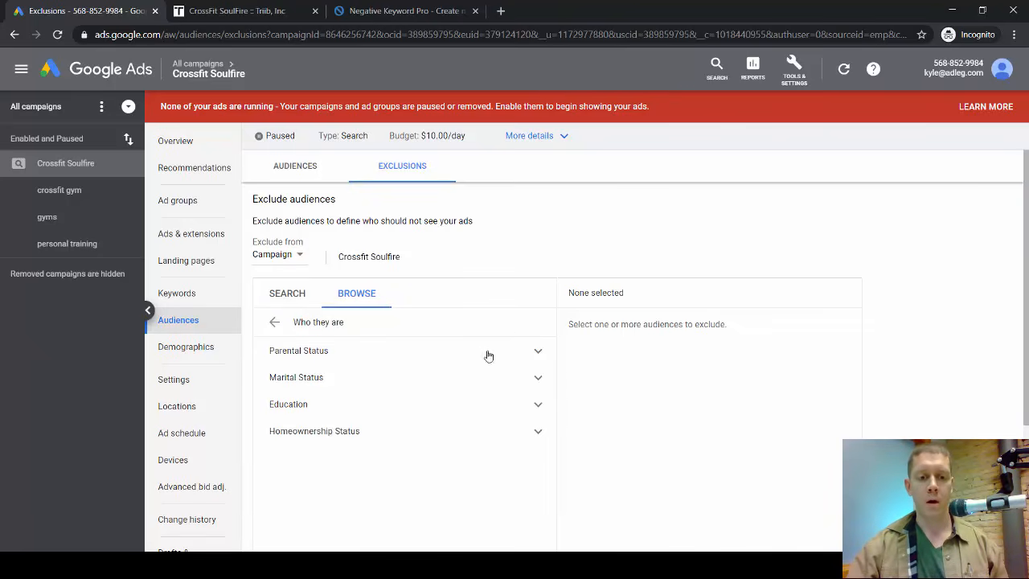
scroll(478, 354, "down", 1)
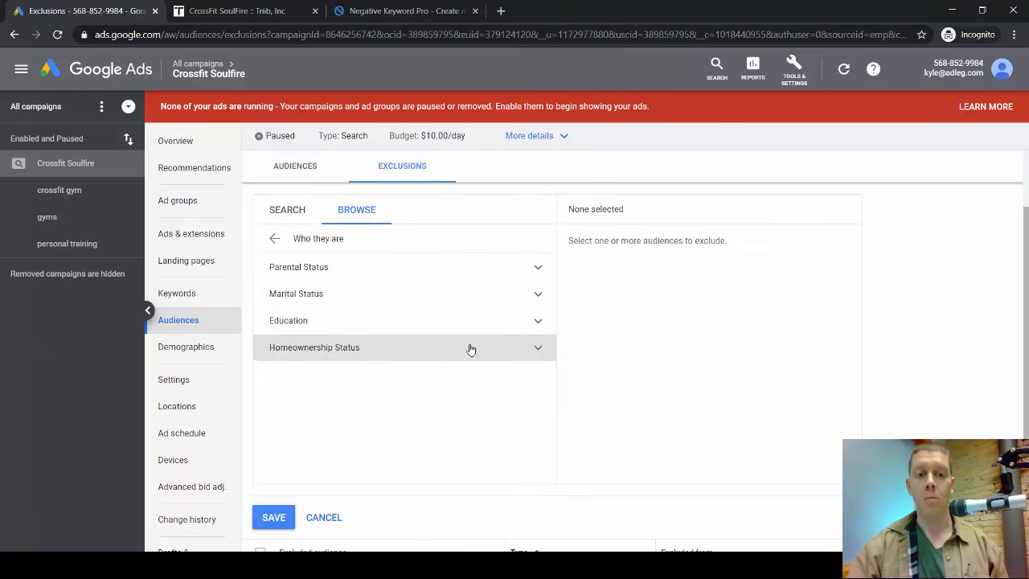
left_click(539, 348)
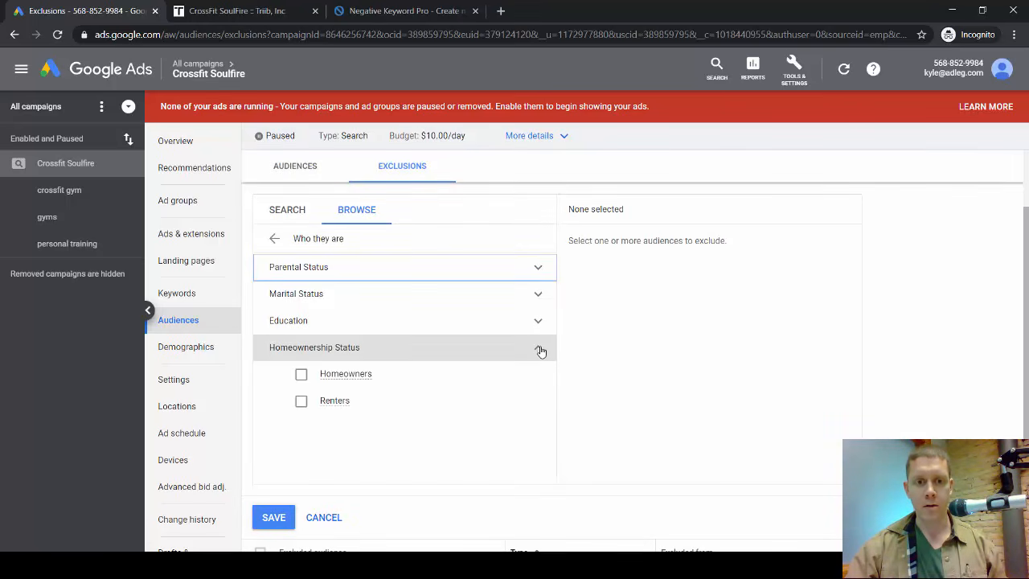
left_click(301, 401)
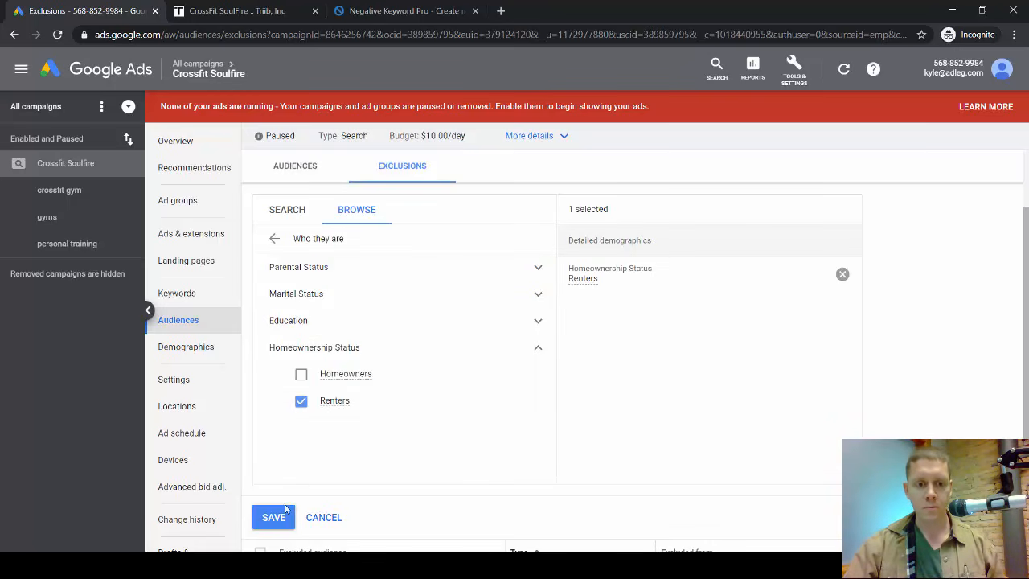
left_click(268, 517)
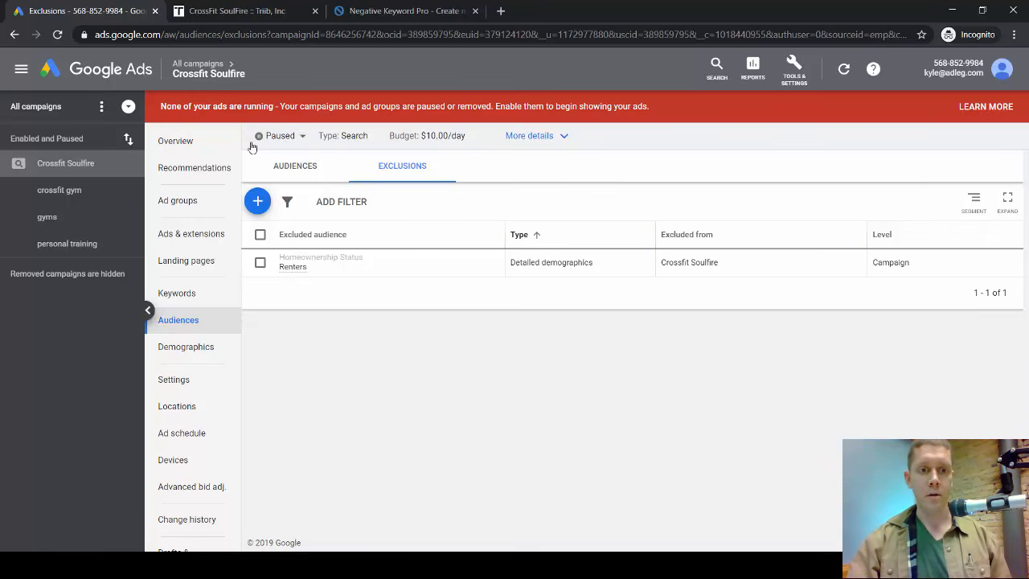
left_click(257, 201)
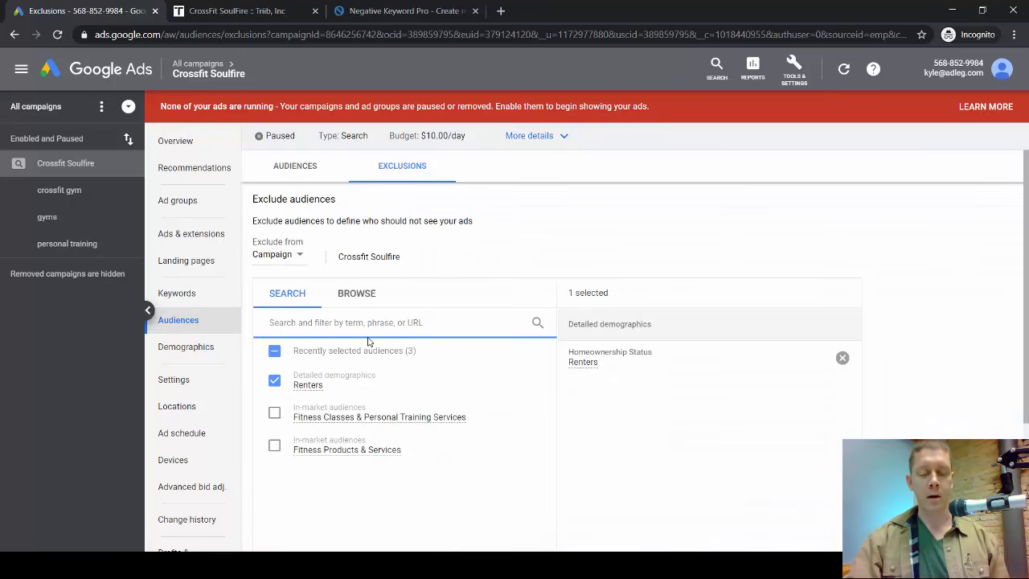
left_click(299, 378)
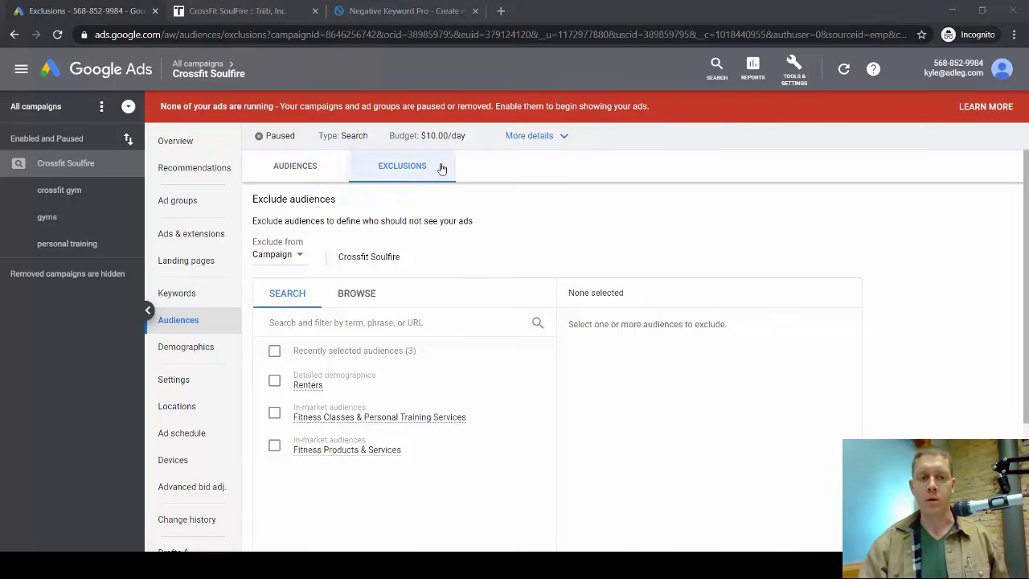
left_click(187, 238)
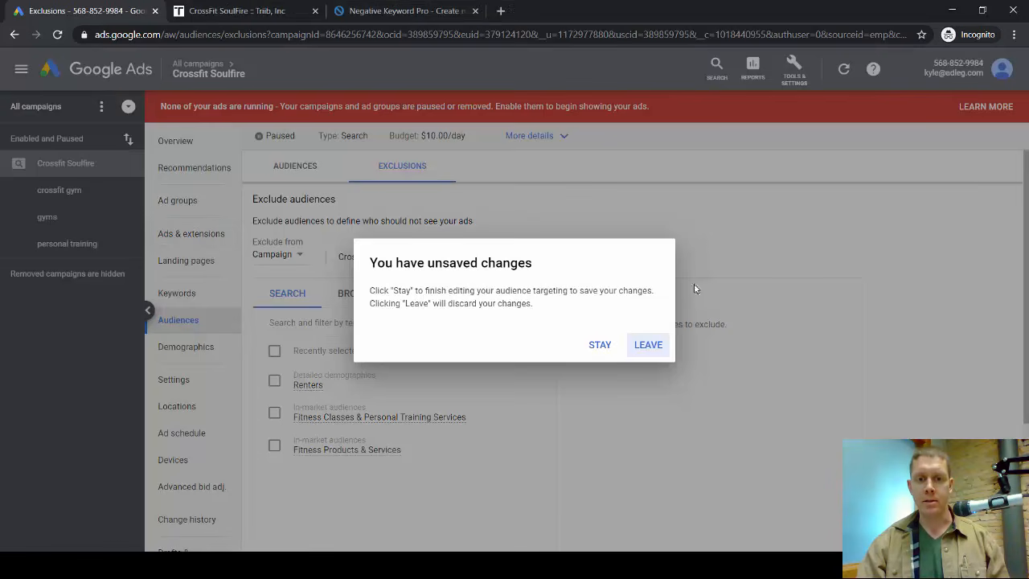
left_click(648, 345)
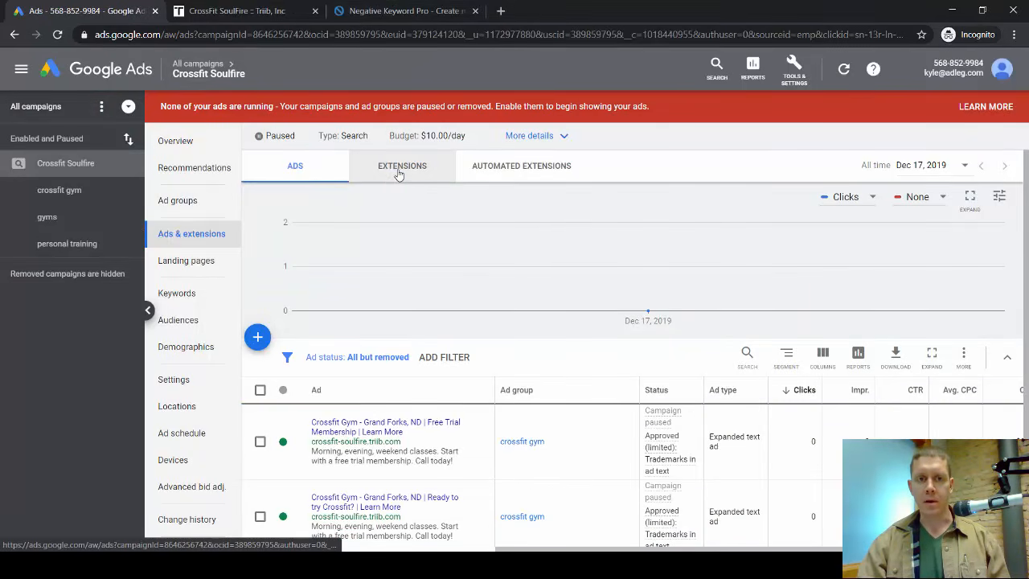
- Look through the ad extension types that can be created for the Crossfit Soulfire campaign
left_click(398, 172)
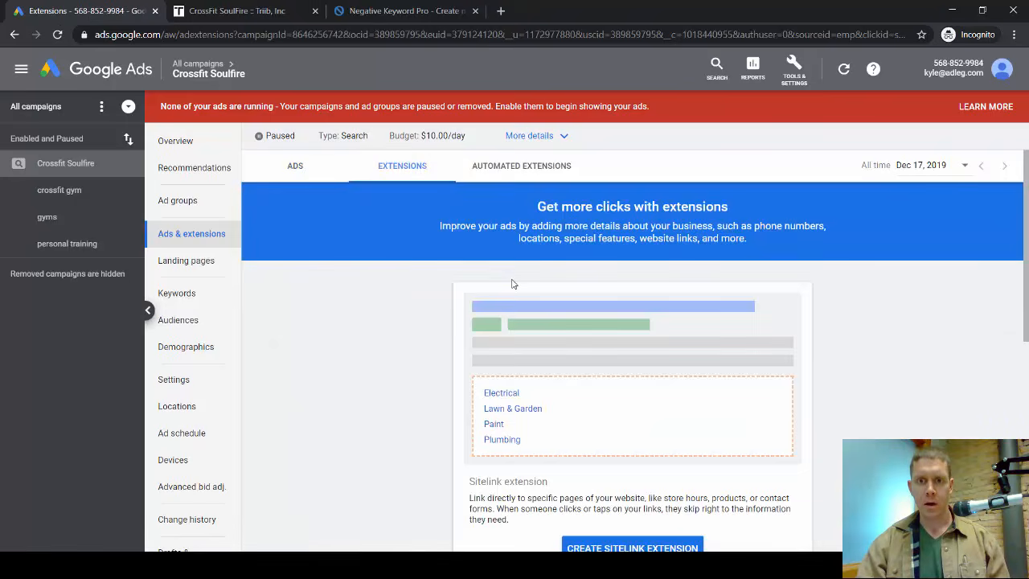
scroll(512, 283, "down", 1)
scroll(734, 302, "down", 3)
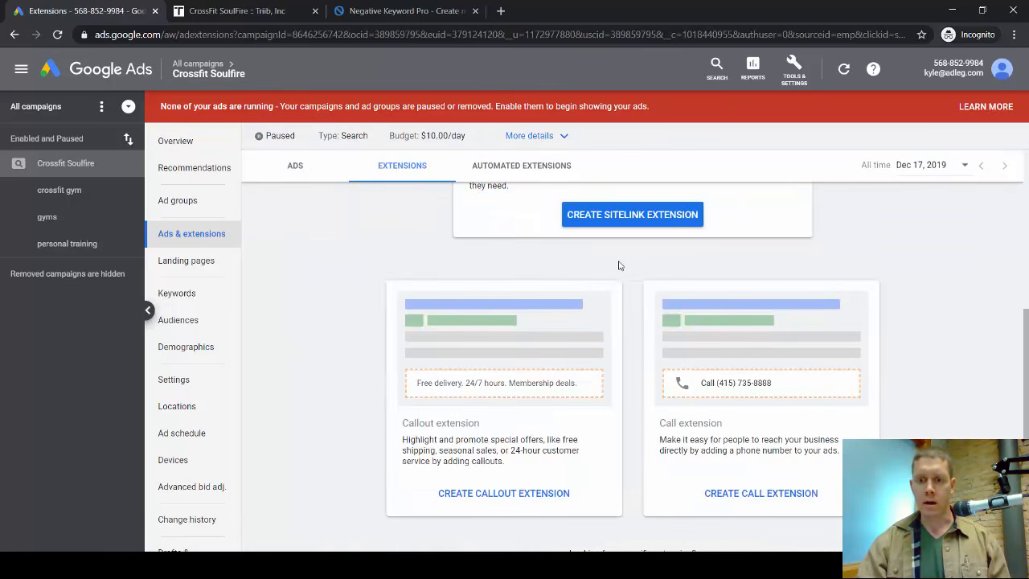
scroll(516, 406, "down", 2)
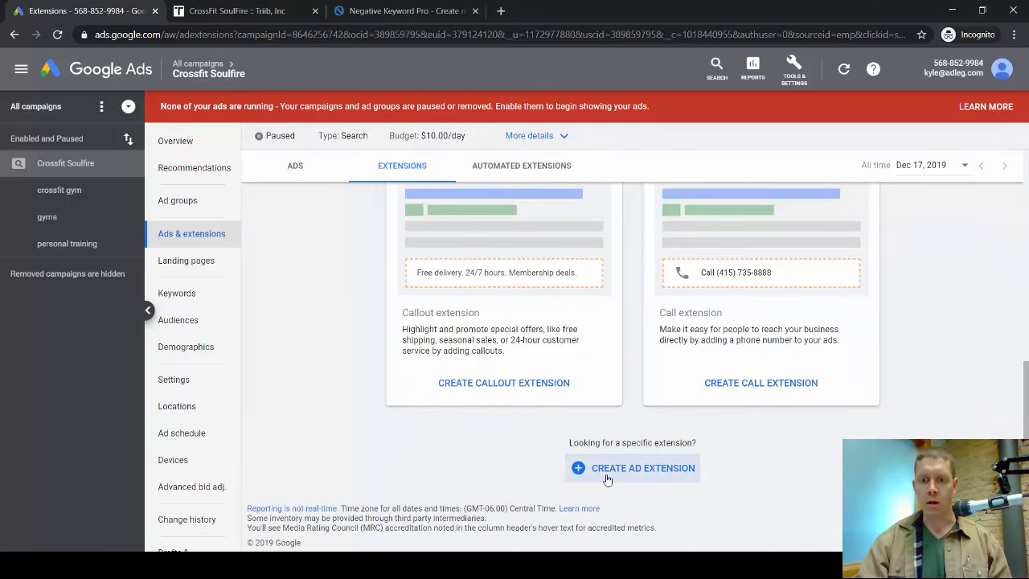
left_click(647, 480)
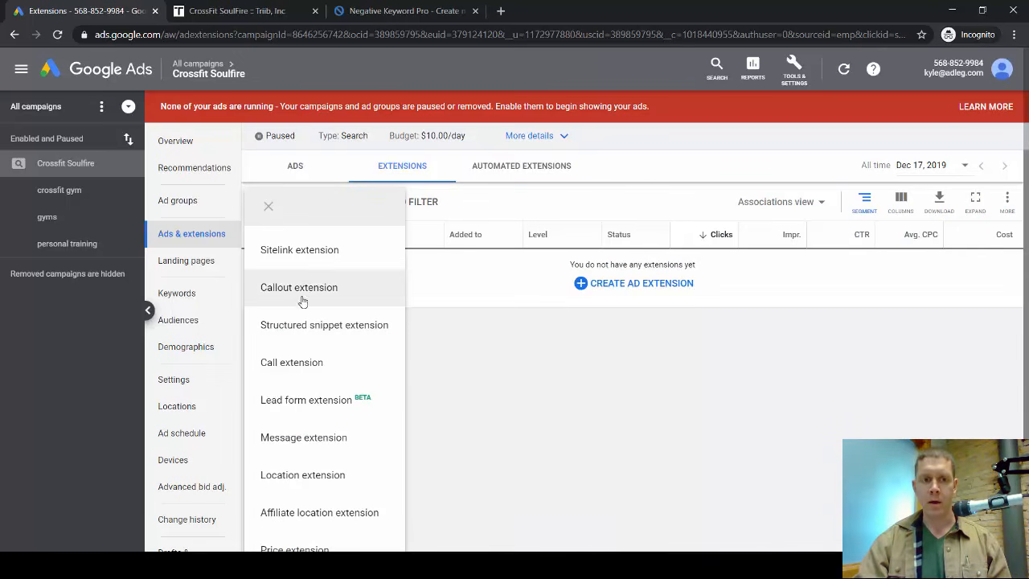
scroll(304, 280, "down", 1)
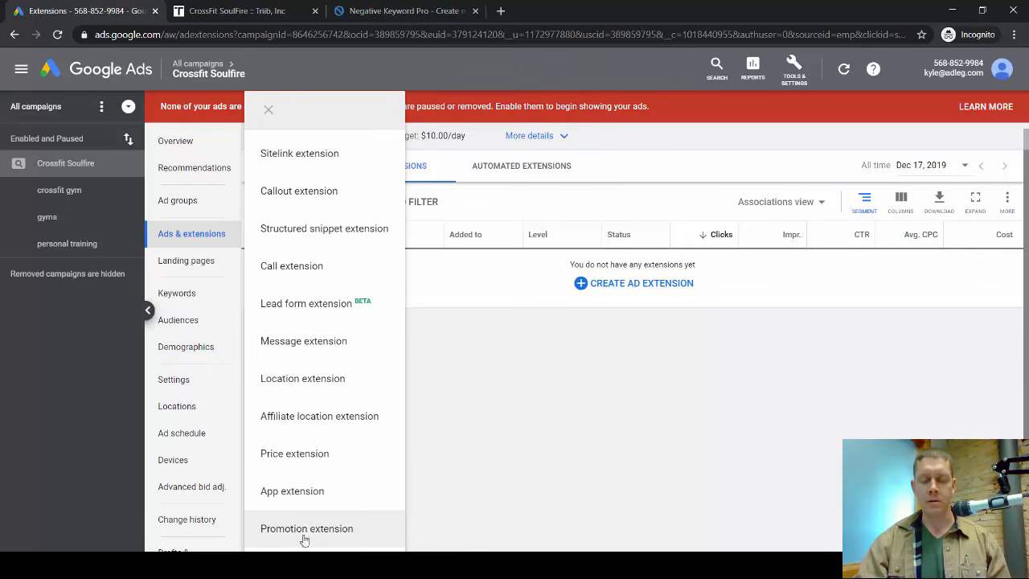
scroll(304, 255, "up", 2)
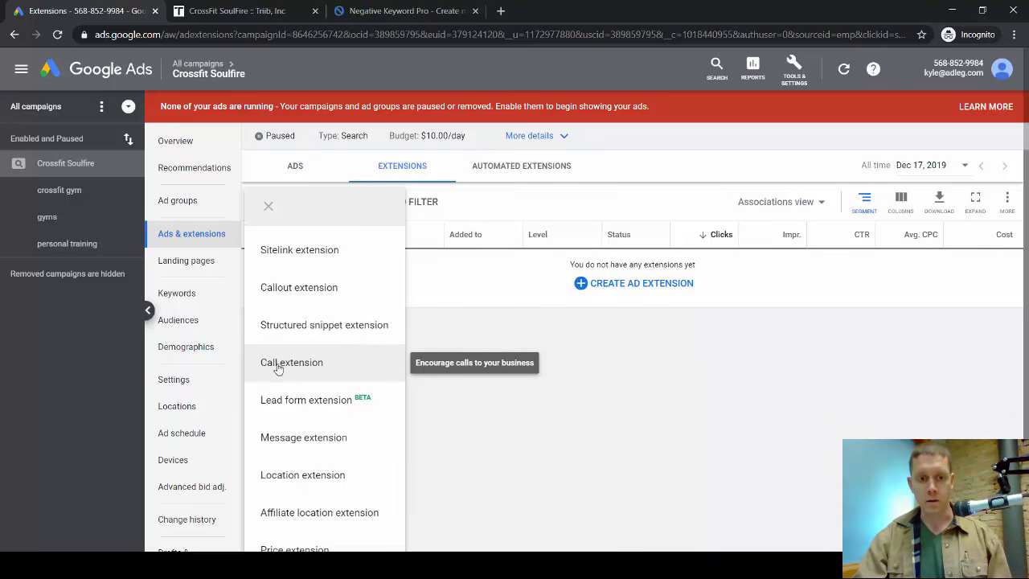
- Review the fields for a new campaign-level sitelink extension and cancel without creating one
left_click(294, 255)
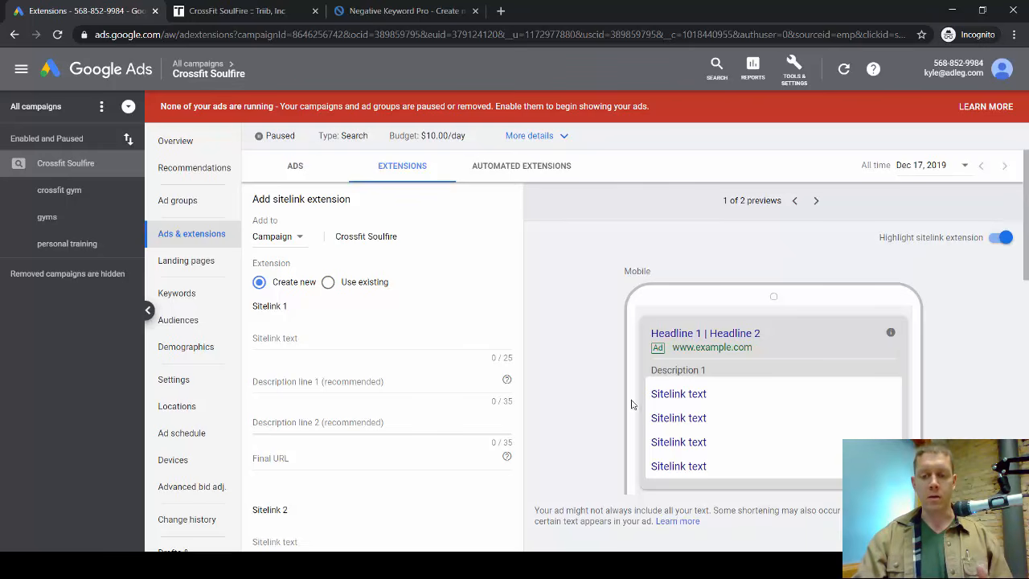
left_click(339, 338)
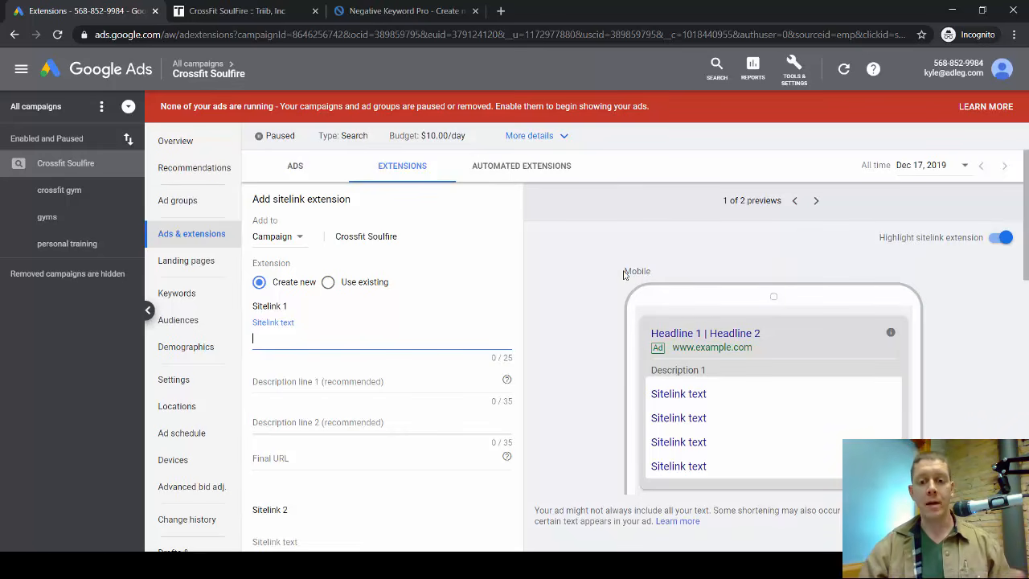
scroll(580, 328, "down", 6)
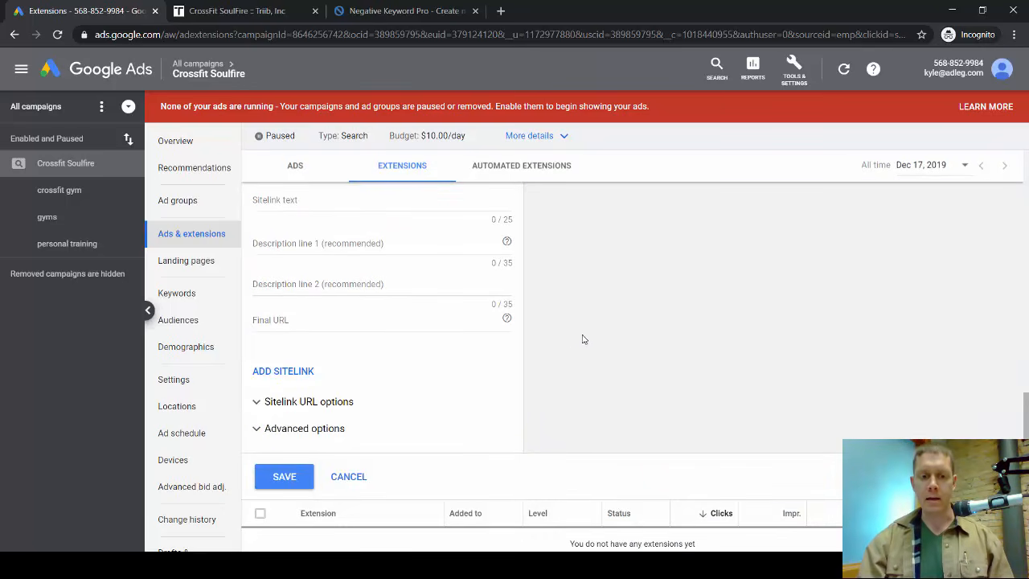
left_click(348, 477)
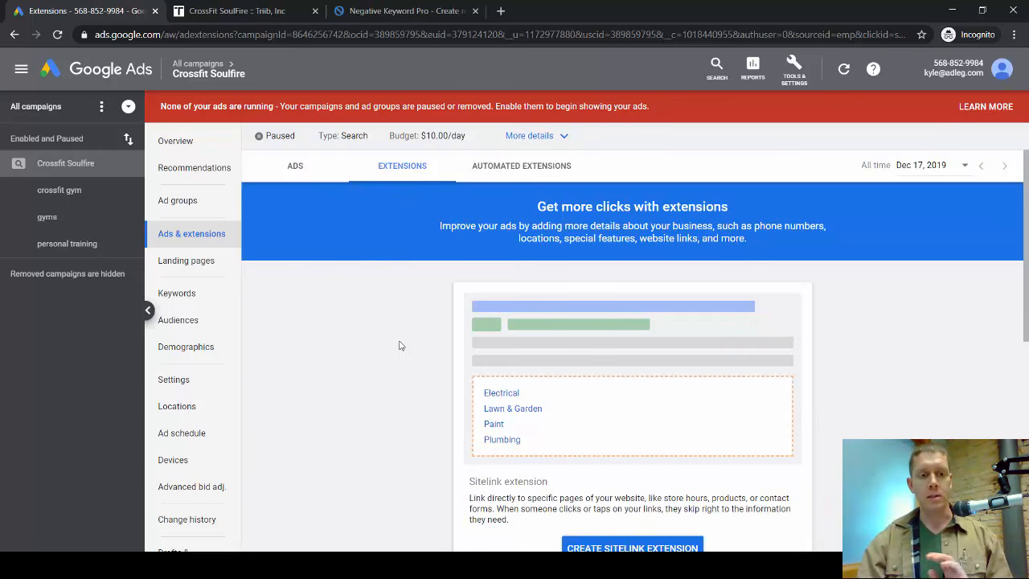
- View the search terms report for the Crossfit Soulfire campaign's keywords
left_click(170, 295)
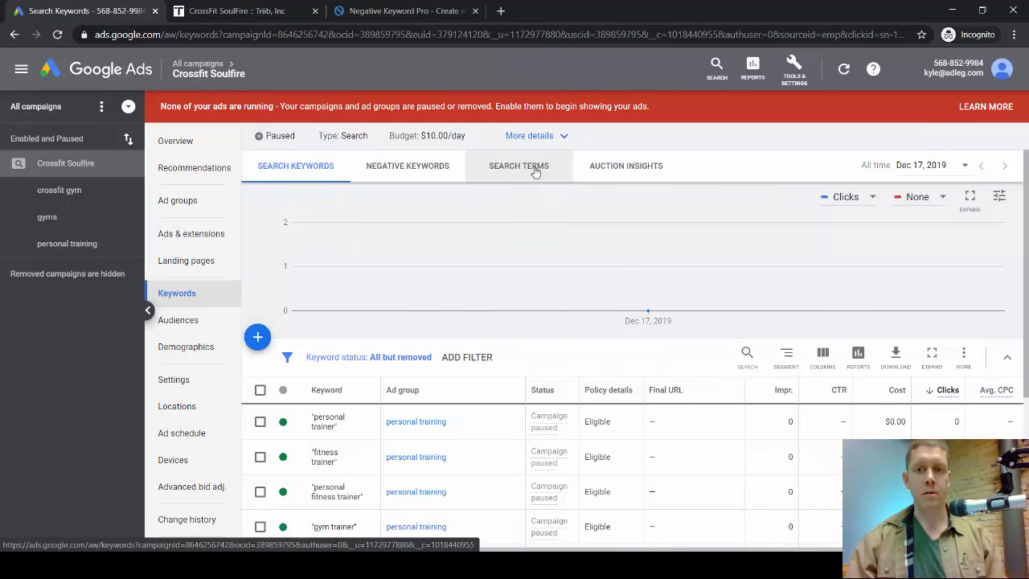
left_click(521, 170)
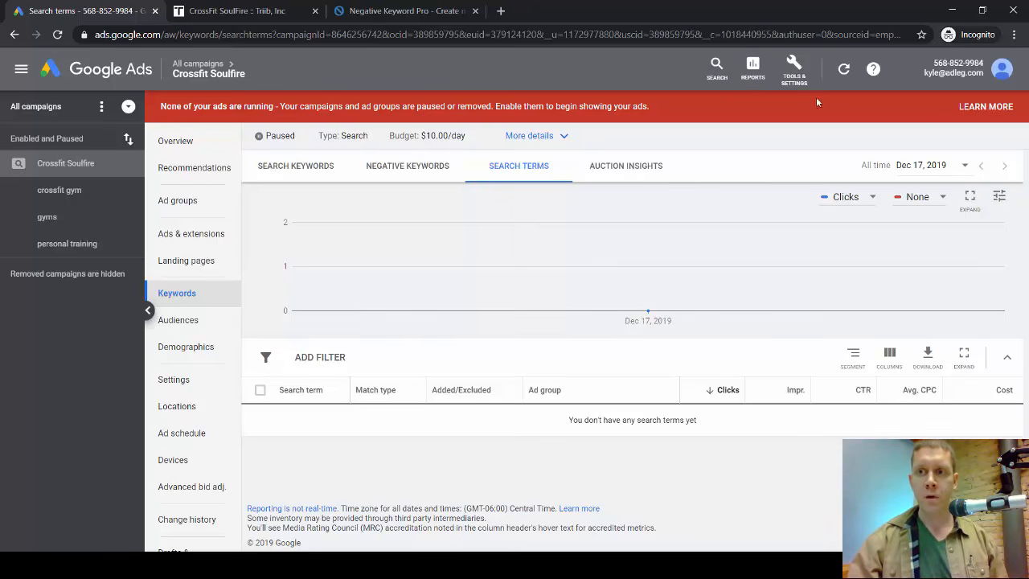
- Start a new conversion action in the account's conversion tracking, choosing Website as the conversion source
left_click(794, 71)
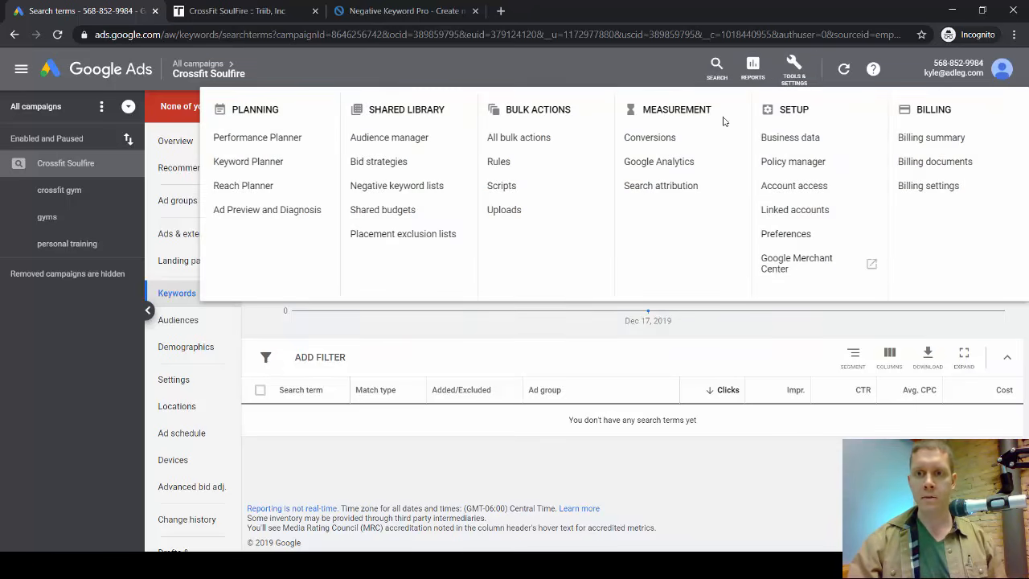
left_click(662, 138)
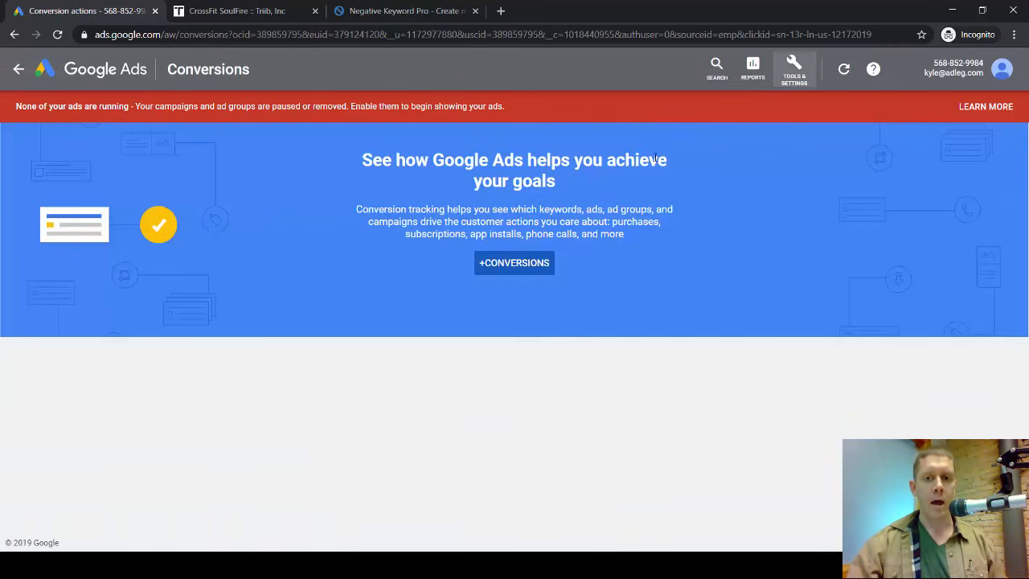
left_click(512, 265)
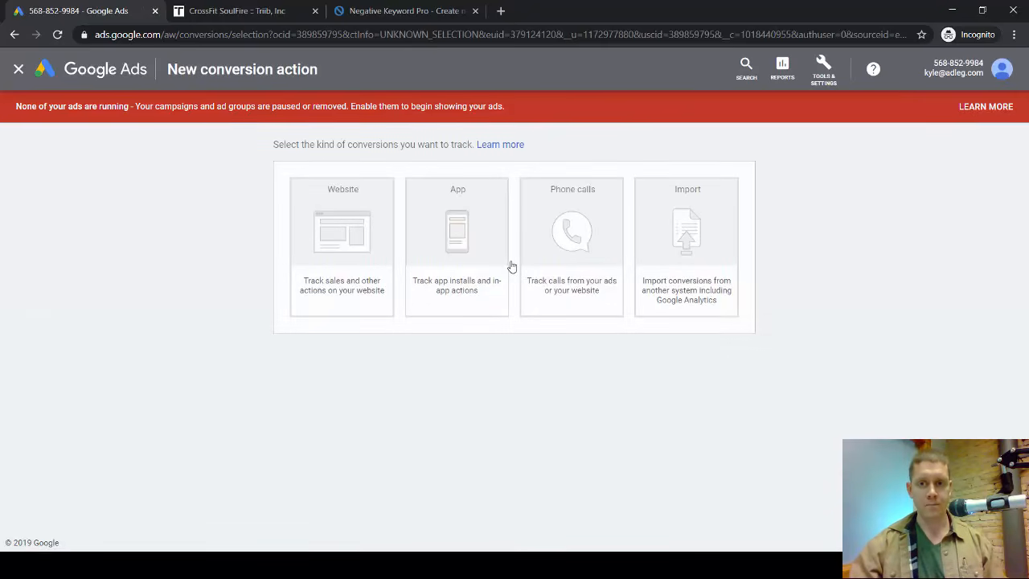
left_click(338, 236)
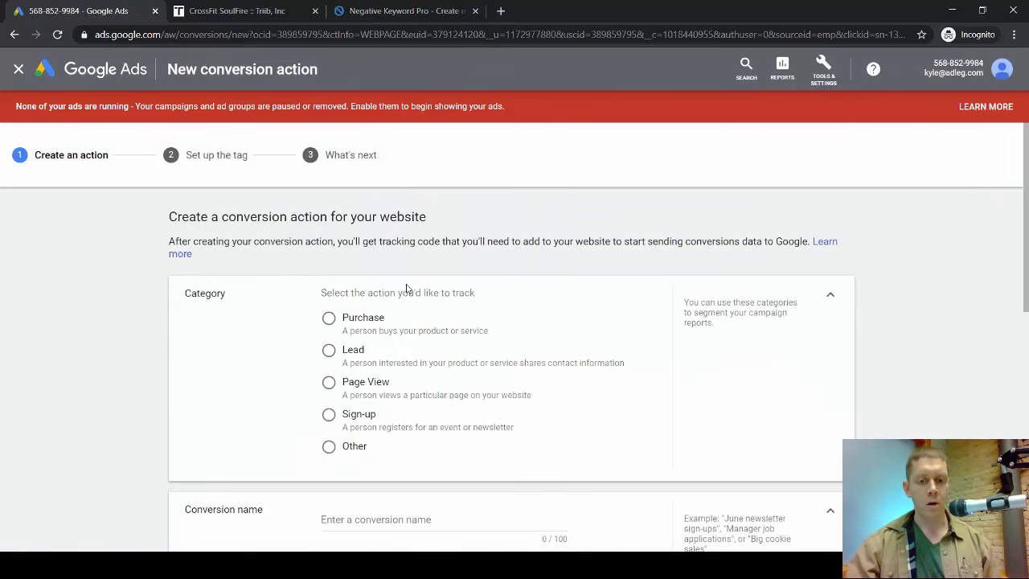
- Examine the category, name, value, count, conversion window and attribution settings for the new website conversion action
scroll(388, 264, "down", 1)
scroll(365, 311, "up", 1)
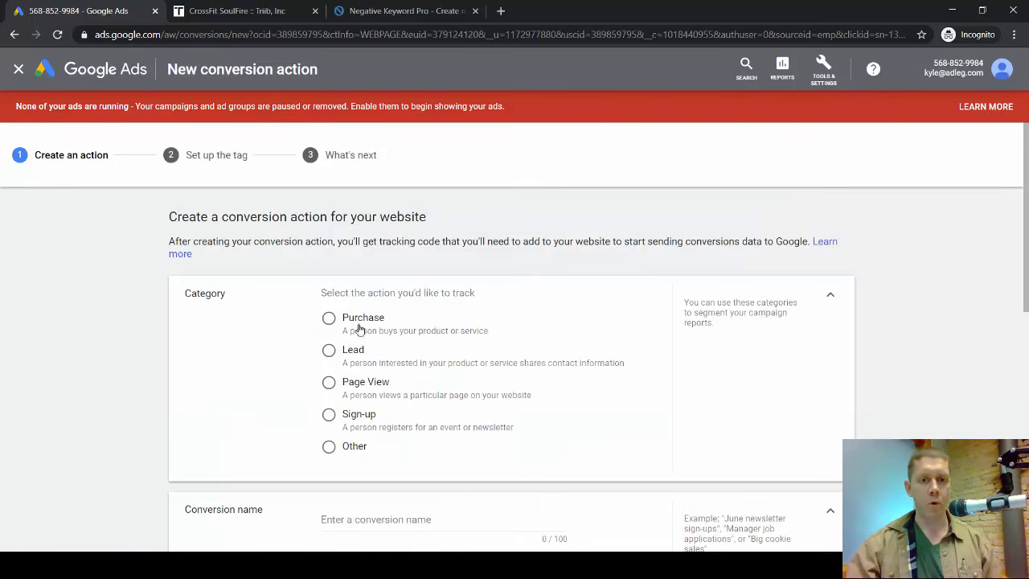
scroll(342, 338, "down", 2)
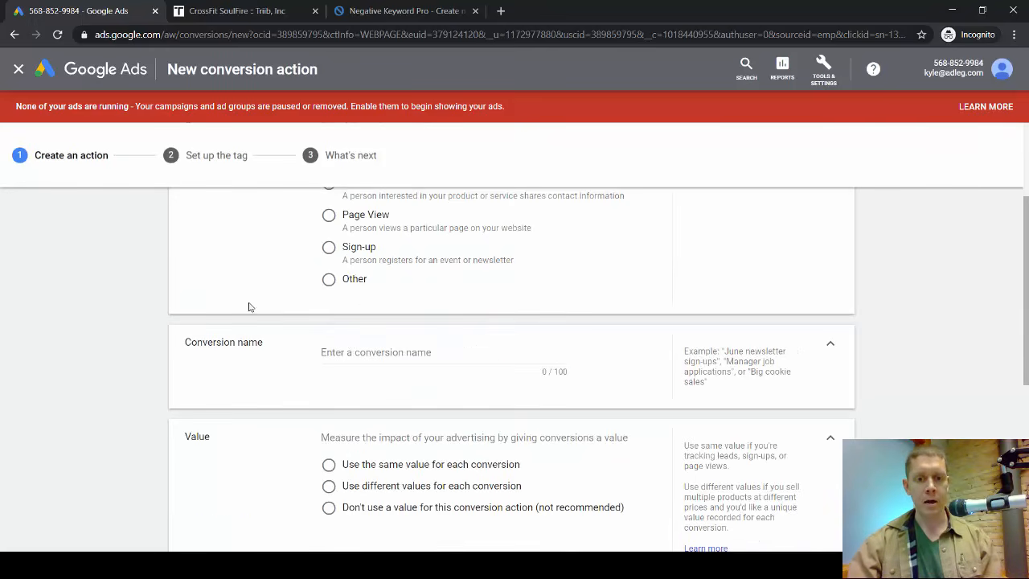
scroll(249, 307, "down", 5)
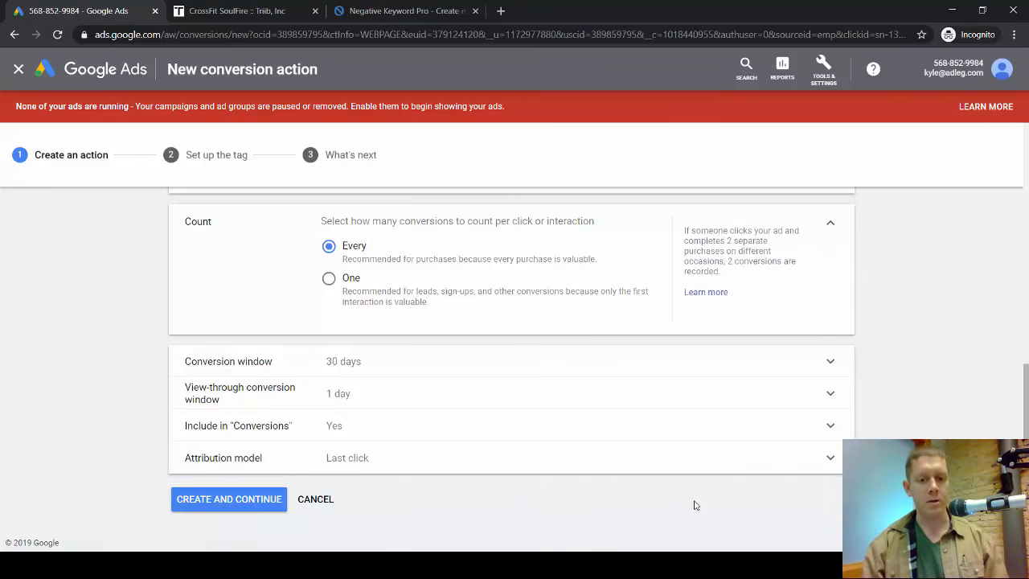
scroll(716, 475, "up", 3)
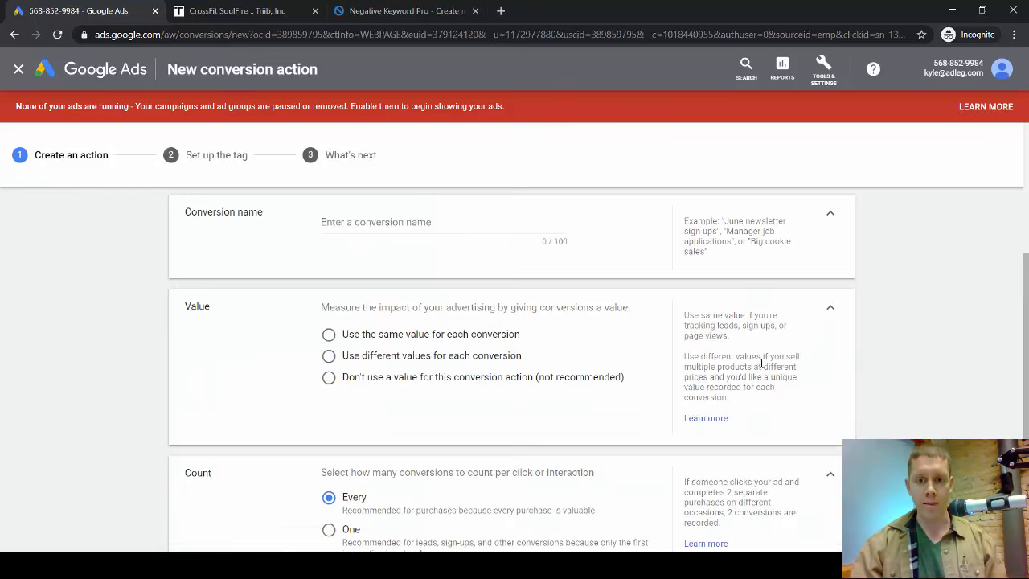
scroll(753, 360, "up", 1)
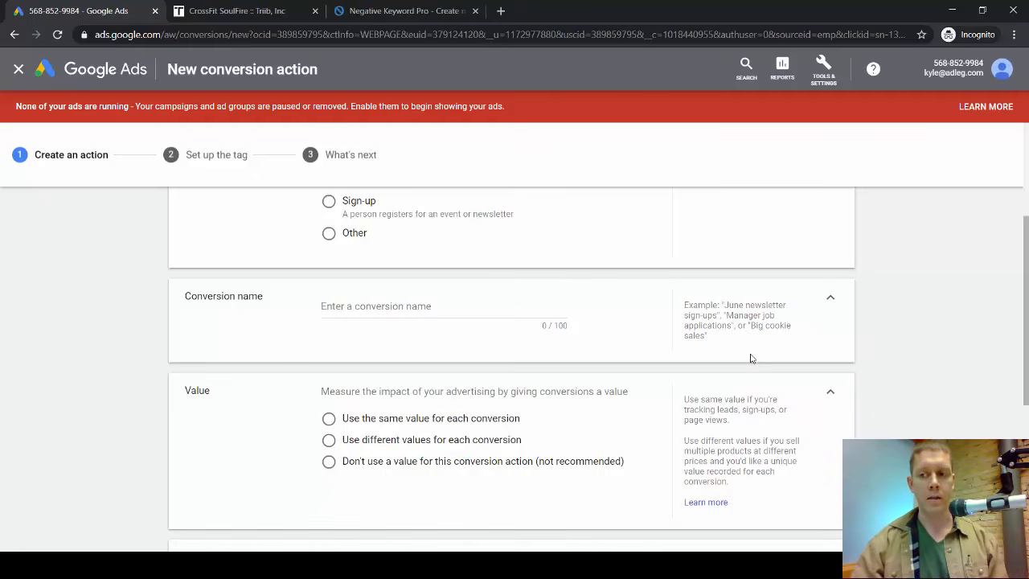
scroll(922, 322, "up", 2)
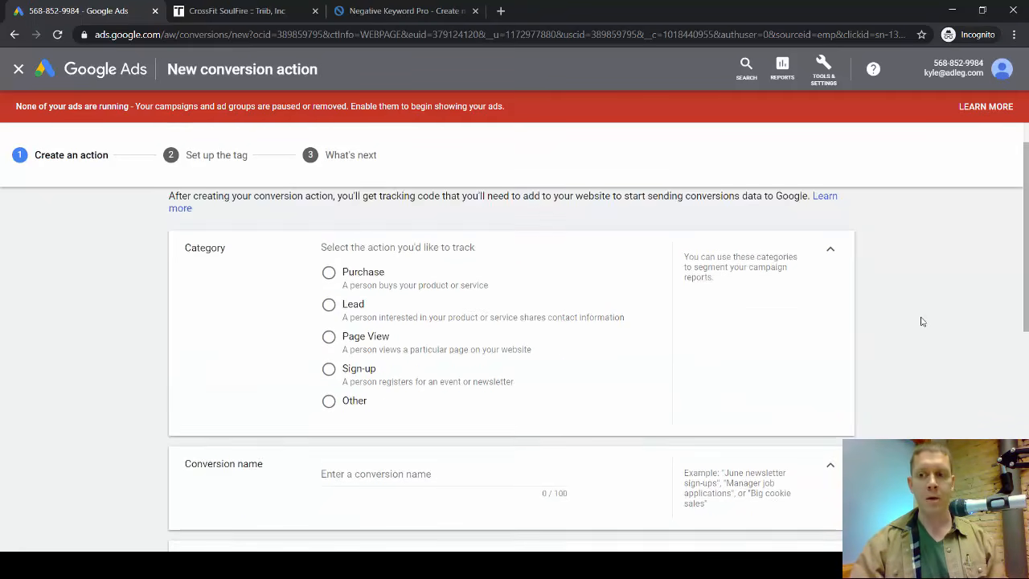
scroll(923, 322, "up", 1)
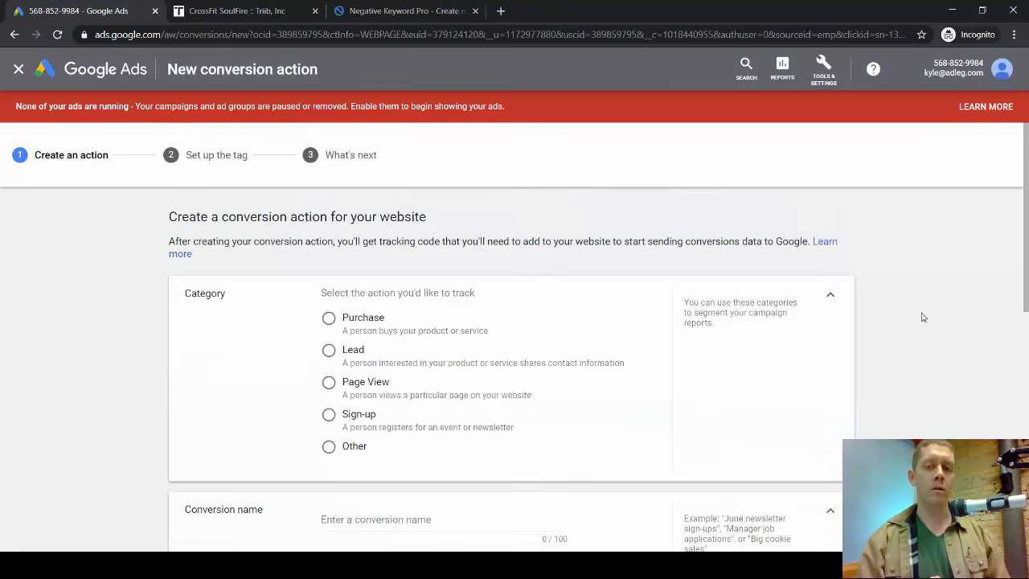